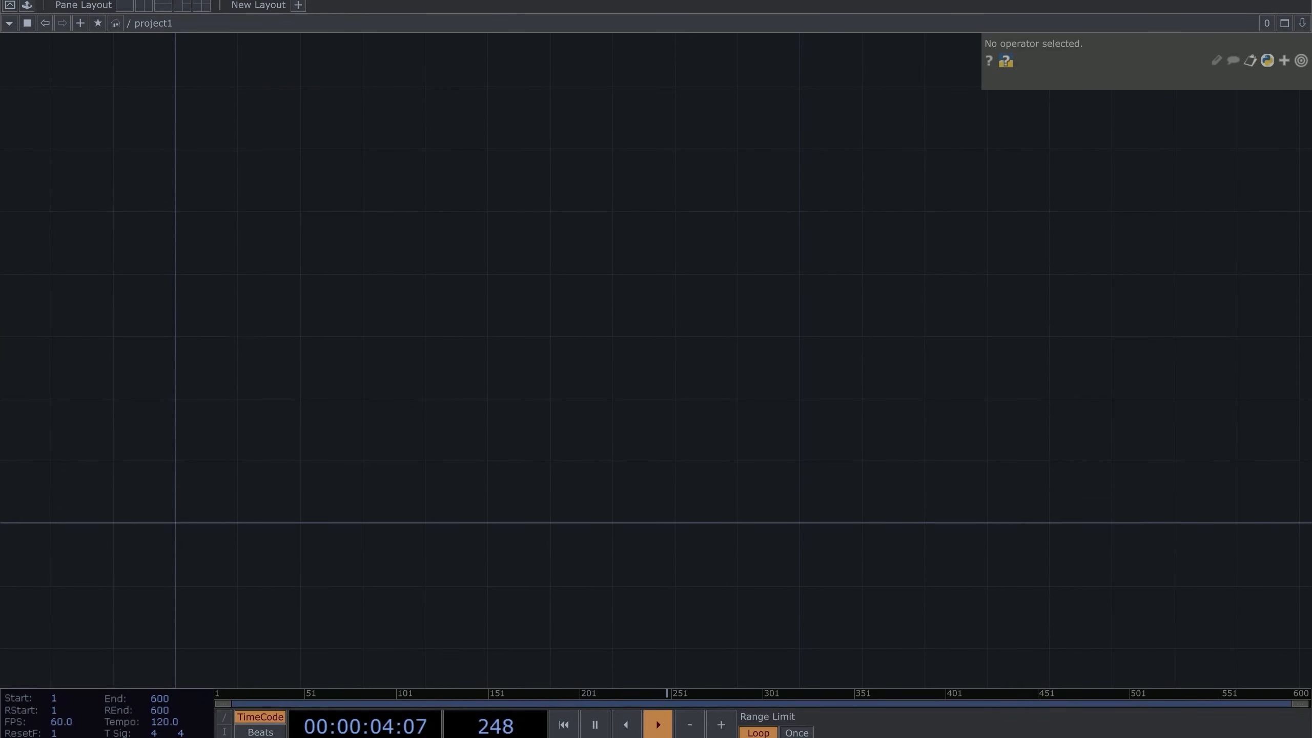
Step: Import Flower1.ply from the Flower folder inside Laser Scan into the empty network as a Point File In operator
{"action": "left_click", "coordinate": [723, 736]}
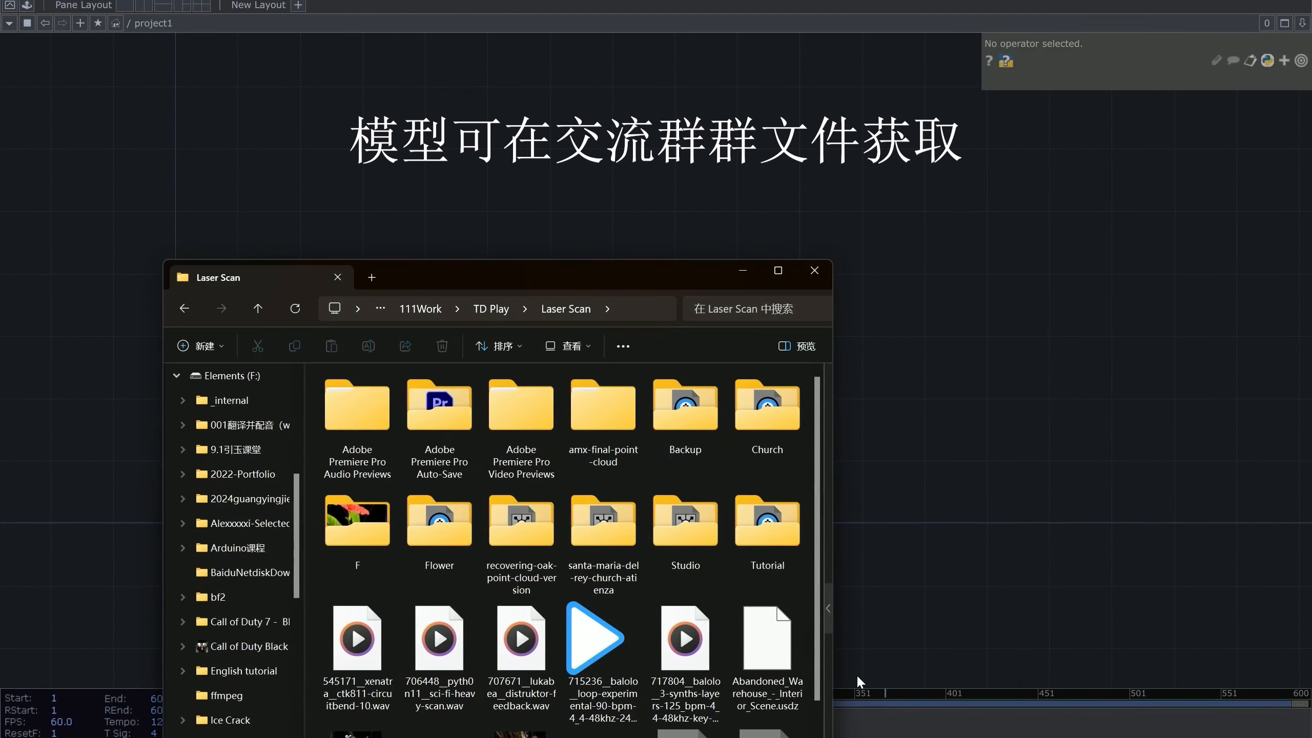
{"action": "double_click", "coordinate": [356, 522]}
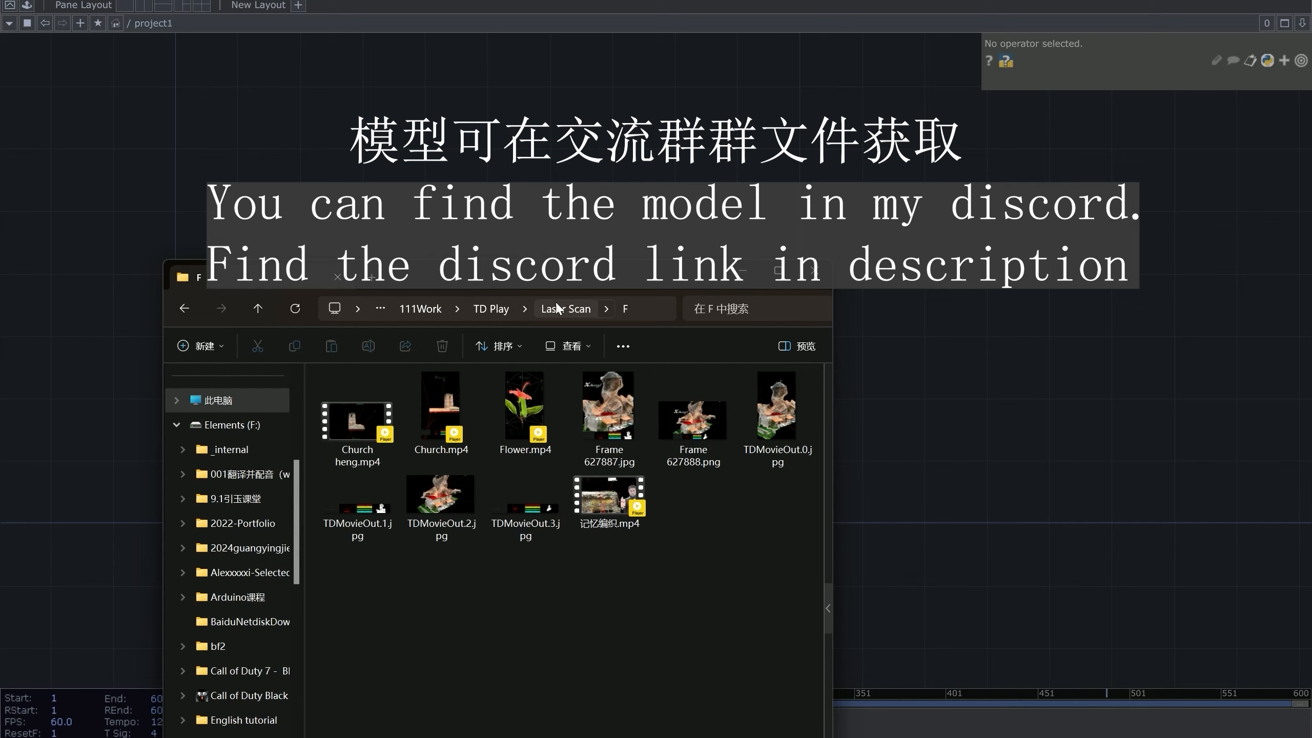
{"action": "left_click", "coordinate": [565, 309]}
{"action": "double_click", "coordinate": [440, 521]}
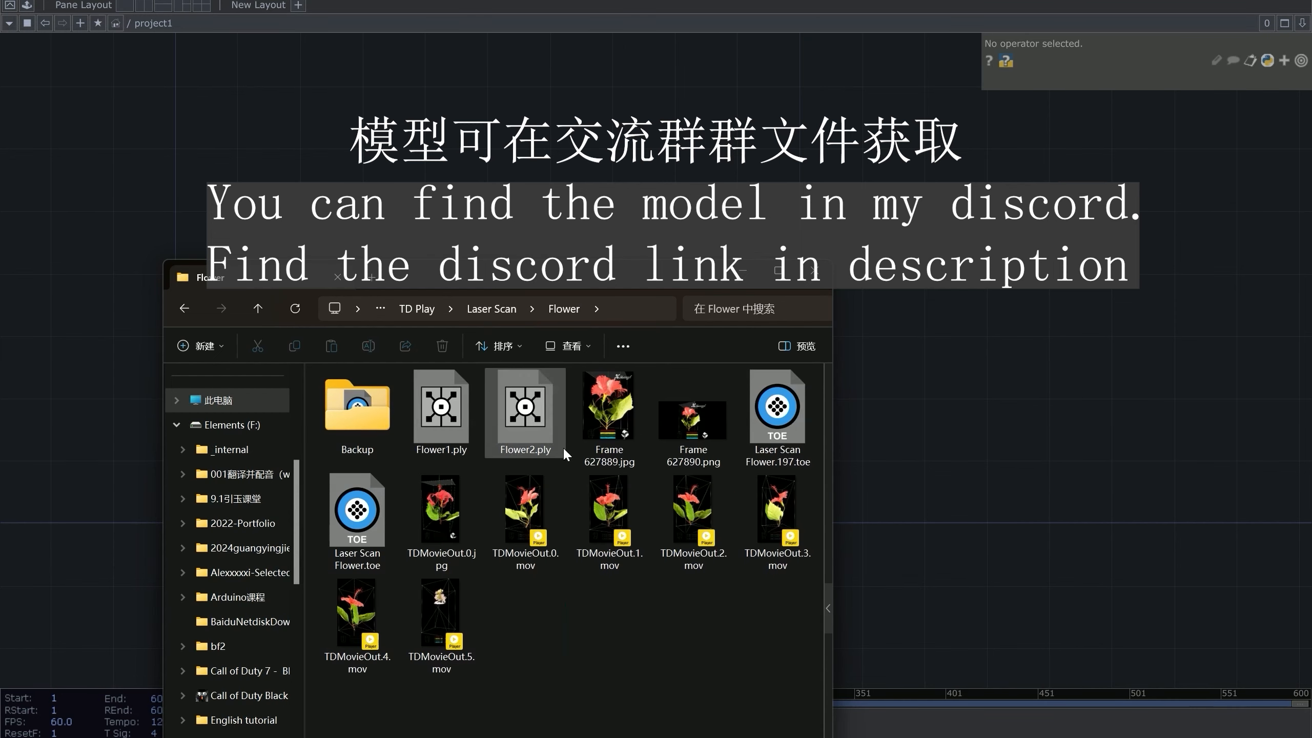
{"action": "left_click_drag", "start_coordinate": [473, 445], "coordinate": [408, 160]}
{"action": "scroll", "coordinate": [501, 405], "scroll_direction": "up", "scroll_amount": 5}
{"action": "mouse_move", "coordinate": [502, 252]}
{"action": "left_mouse_down"}
{"action": "mouse_move", "coordinate": [553, 415]}
{"action": "mouse_move", "coordinate": [504, 263]}
{"action": "left_mouse_up"}
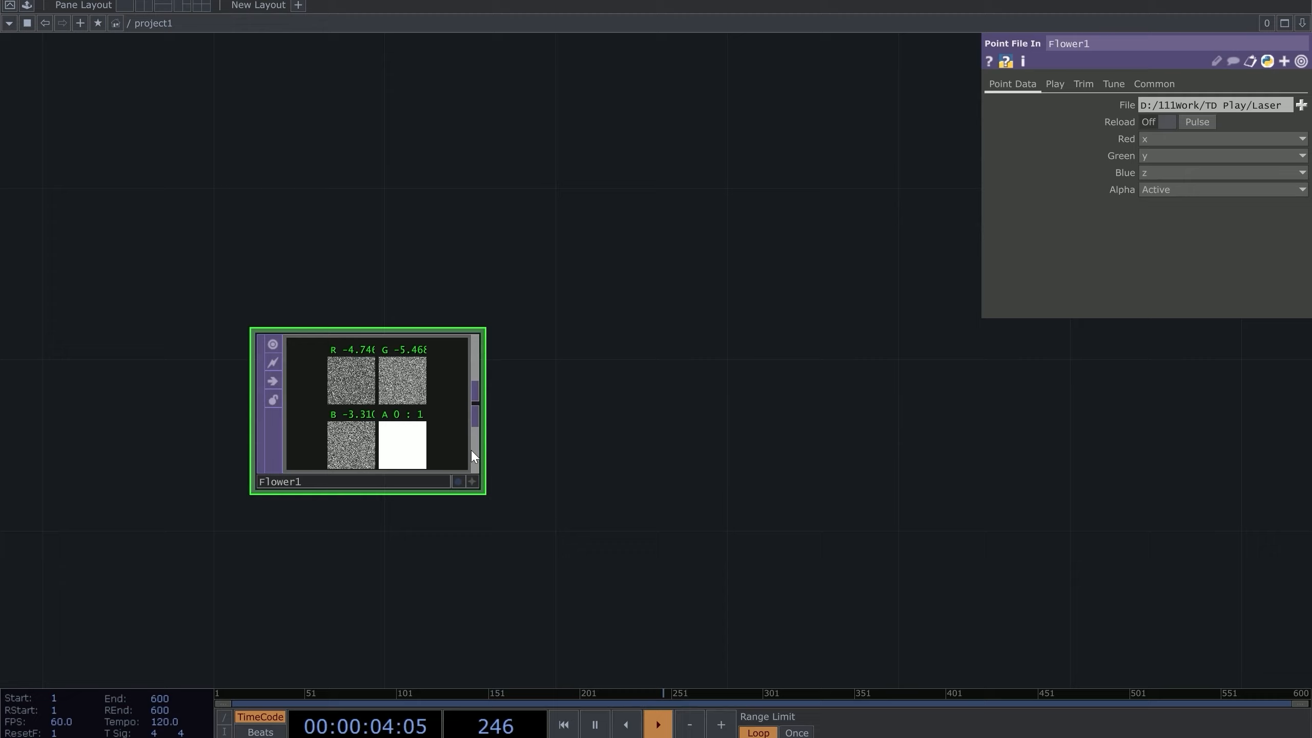
Step: Inspect the Flower1 data as a point cloud in its viewer and return the viewer to image display
{"action": "left_click", "coordinate": [471, 482]}
{"action": "right_click", "coordinate": [427, 352]}
{"action": "left_click", "coordinate": [495, 524]}
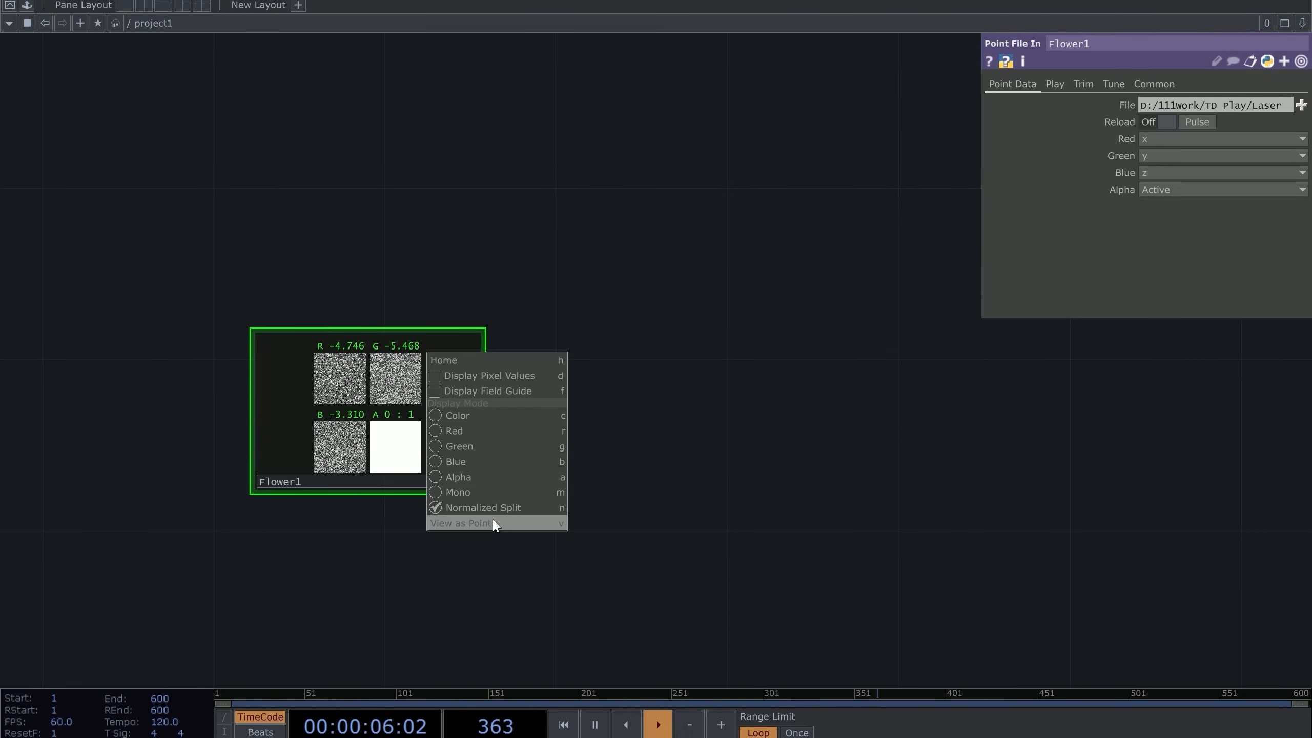
{"action": "middle_click_drag", "start_coordinate": [518, 382], "coordinate": [696, 430]}
{"action": "right_click", "coordinate": [366, 340]}
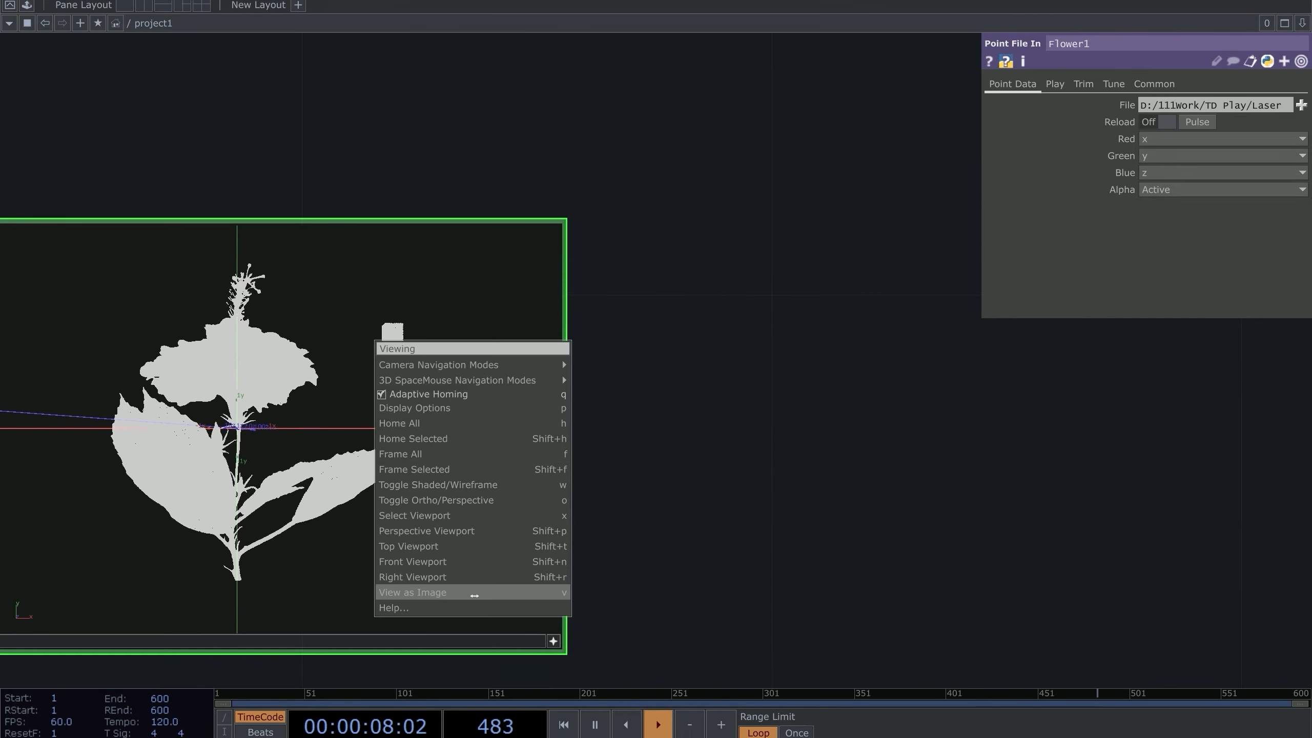
{"action": "left_click", "coordinate": [468, 593]}
{"action": "middle_click_drag", "start_coordinate": [656, 512], "coordinate": [613, 573]}
{"action": "left_click_drag", "start_coordinate": [649, 501], "coordinate": [556, 491]}
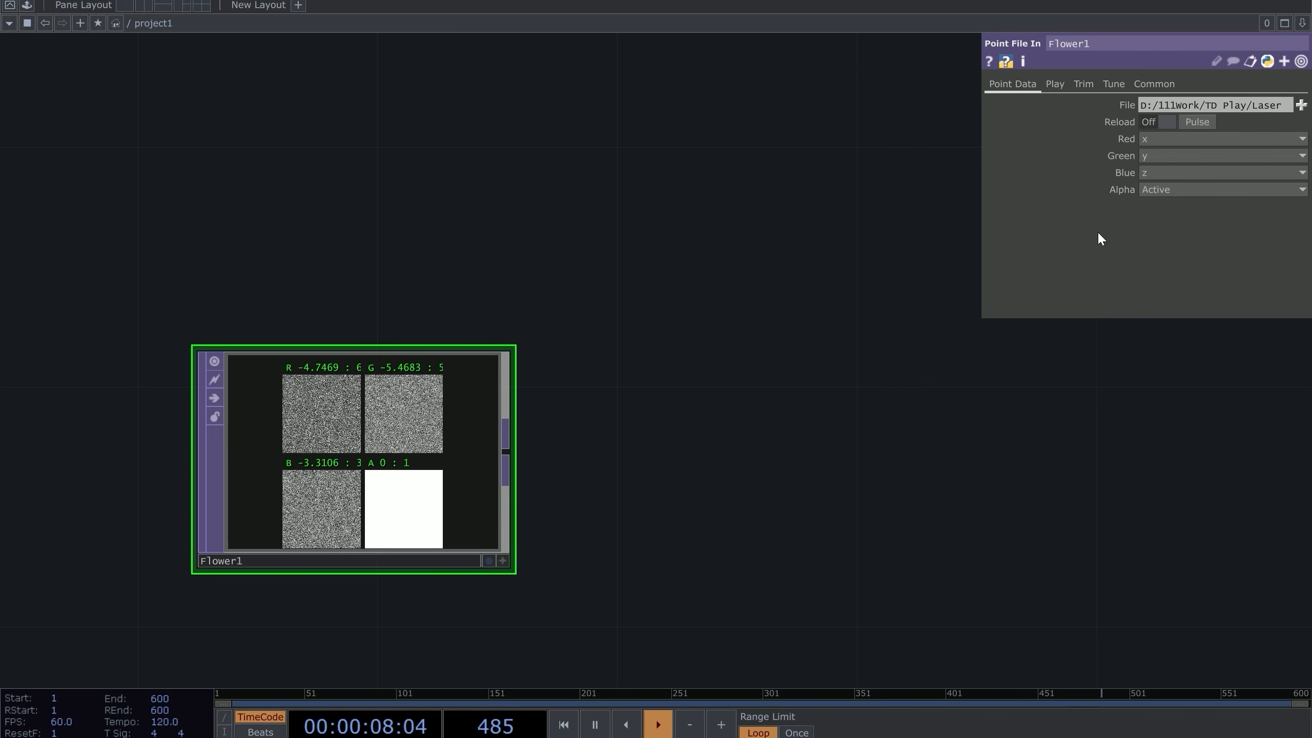
Step: Append a Null TOP to Flower1 and rename it pos
{"action": "left_click_drag", "start_coordinate": [617, 452], "coordinate": [479, 542]}
{"action": "scroll", "coordinate": [389, 431], "scroll_direction": "down", "scroll_amount": 3}
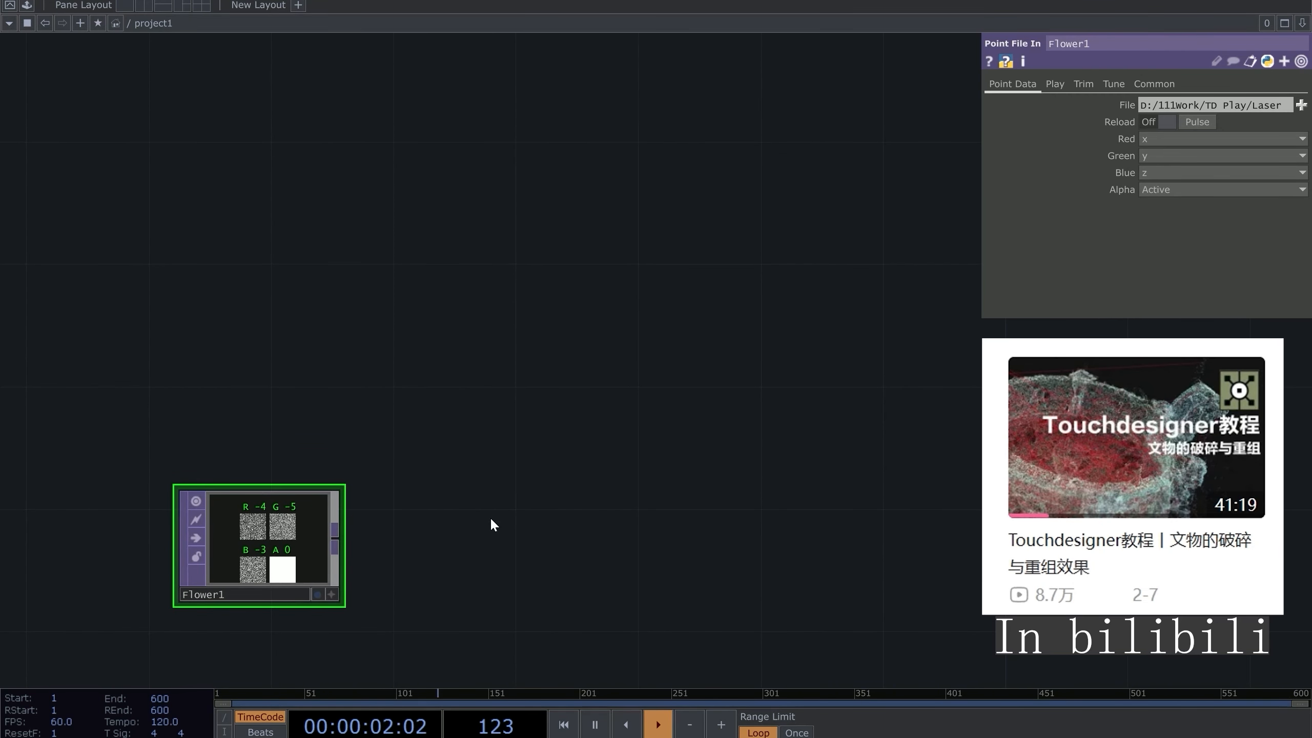
{"action": "left_click_drag", "start_coordinate": [474, 521], "coordinate": [410, 521]}
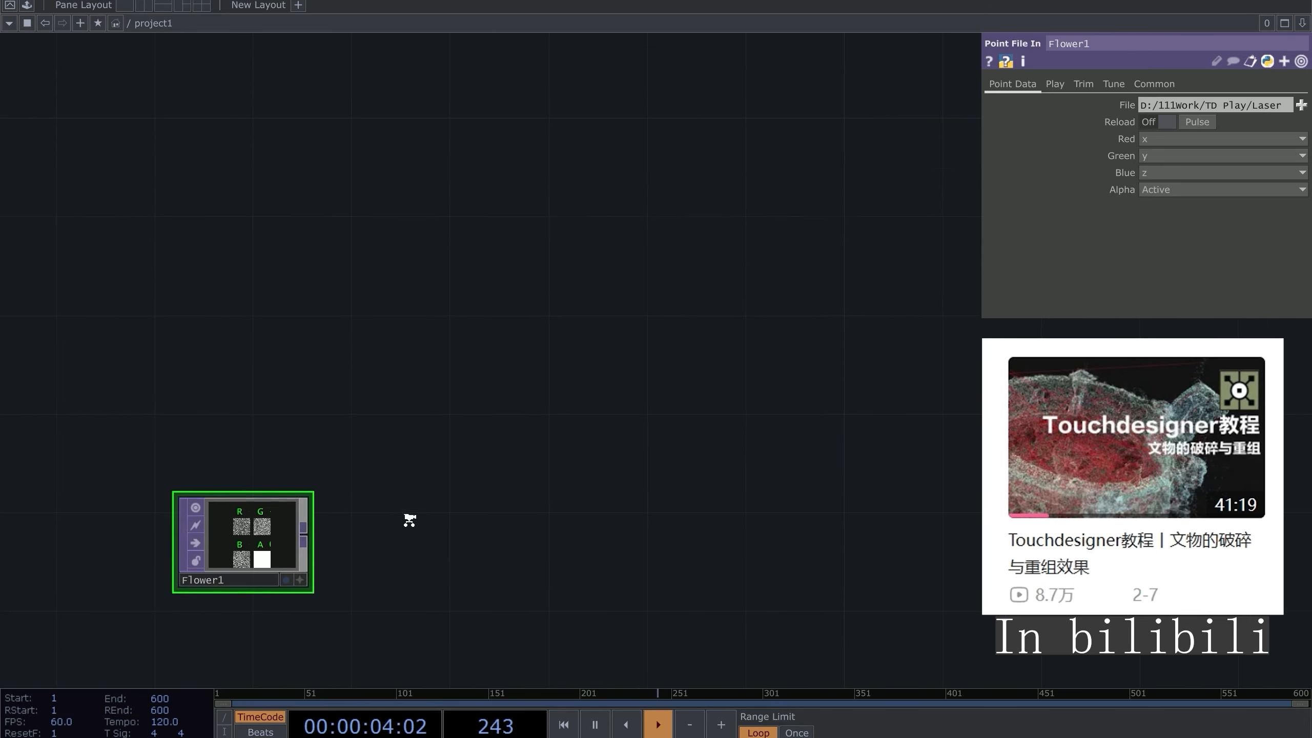
{"action": "left_click", "coordinate": [281, 547]}
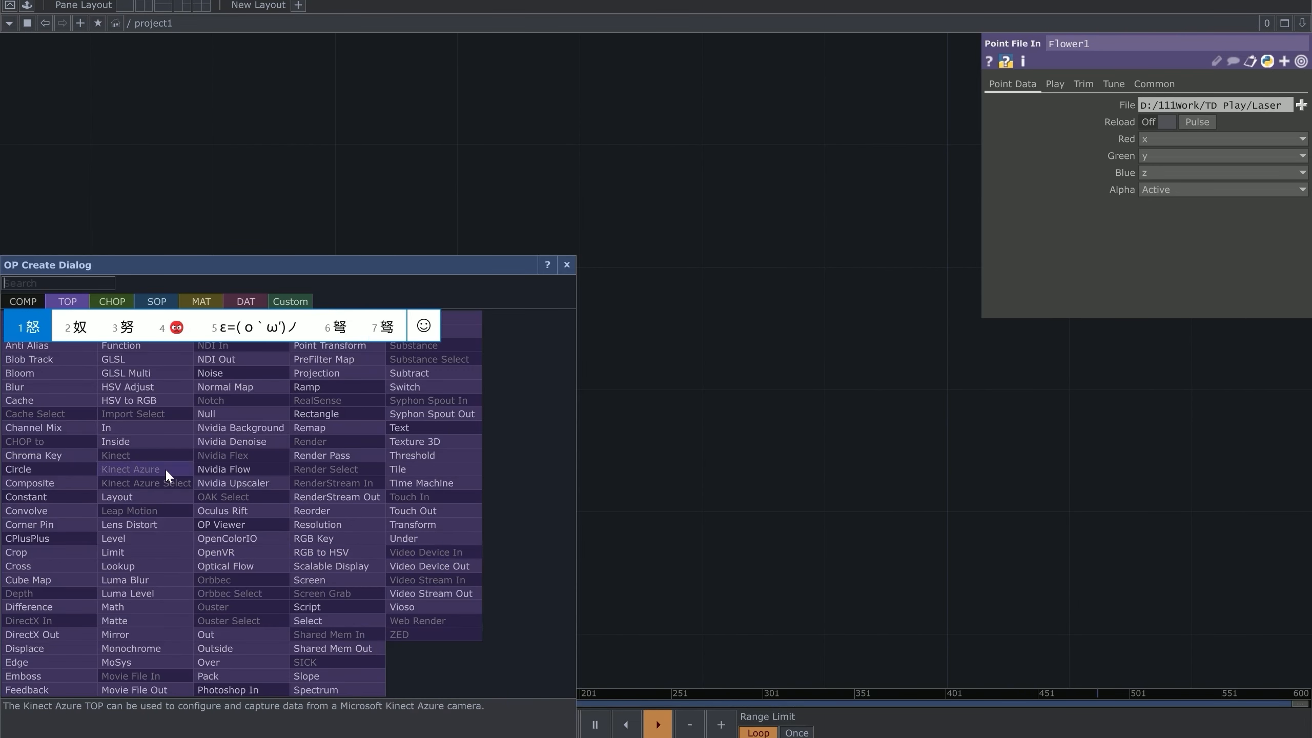
{"action": "left_click", "coordinate": [146, 411]}
{"action": "left_click", "coordinate": [750, 517]}
{"action": "left_click_drag", "start_coordinate": [751, 518], "coordinate": [809, 546]}
{"action": "left_click", "coordinate": [778, 593]}
{"action": "type", "text": "pos"}
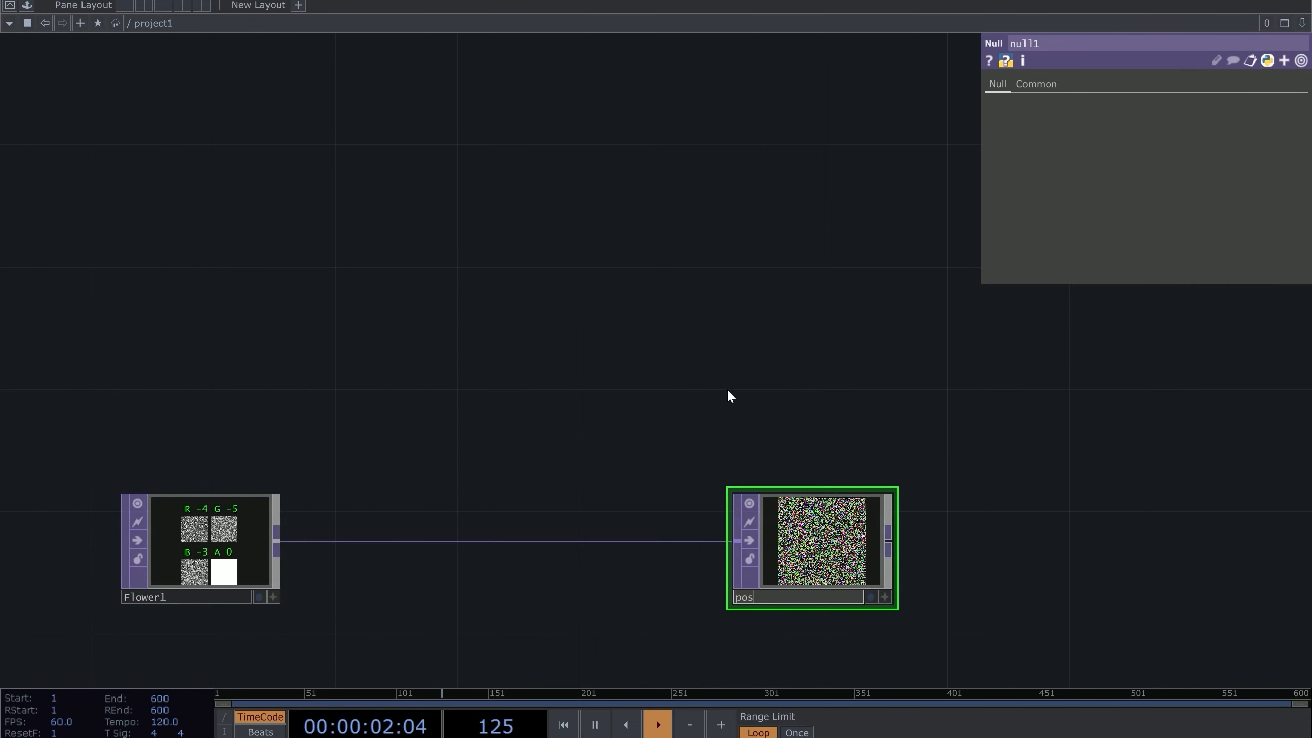
Step: Add a Box SOP in the free space beyond the pos null
{"action": "left_click_drag", "start_coordinate": [647, 356], "coordinate": [310, 280]}
{"action": "scroll", "coordinate": [841, 430], "scroll_direction": "down", "scroll_amount": 2}
{"action": "left_click_drag", "start_coordinate": [840, 431], "coordinate": [656, 423]}
{"action": "scroll", "coordinate": [657, 423], "scroll_direction": "up", "scroll_amount": 1}
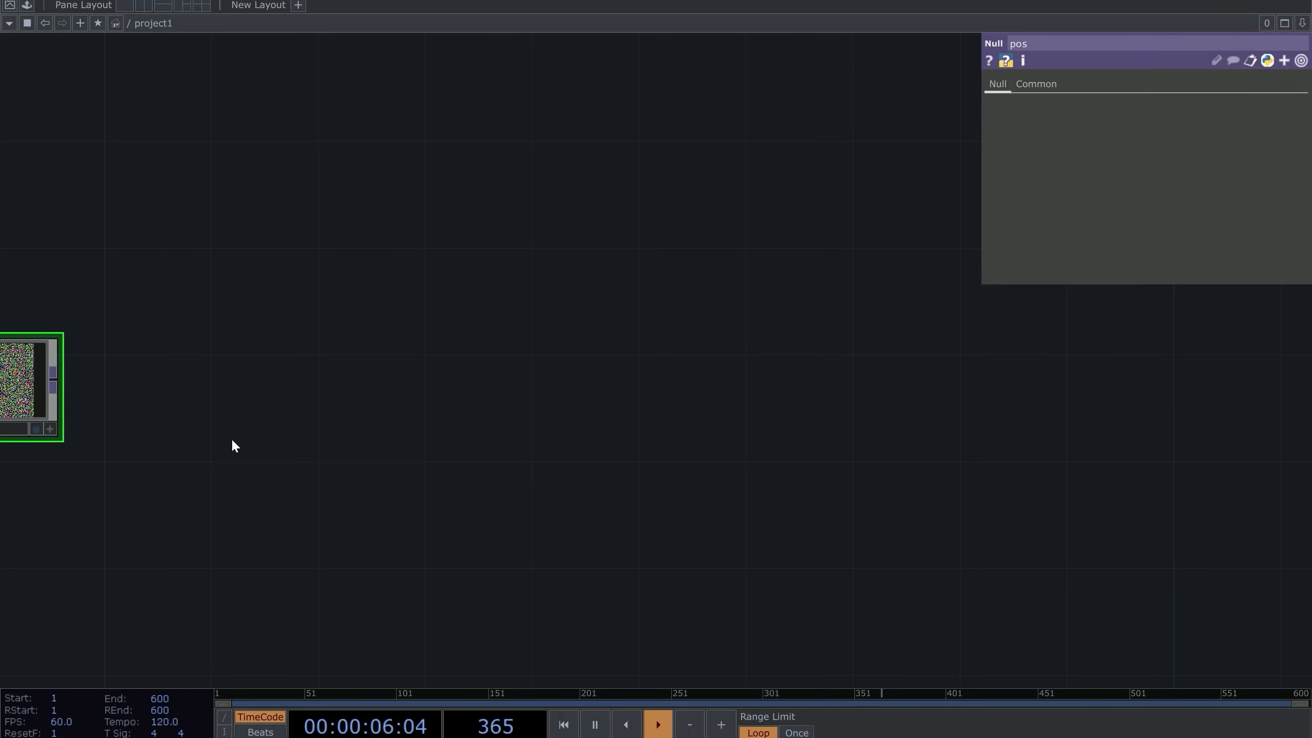
{"action": "left_click_drag", "start_coordinate": [462, 398], "coordinate": [697, 315]}
{"action": "key", "text": "Tab"}
{"action": "type", "text": "box"}
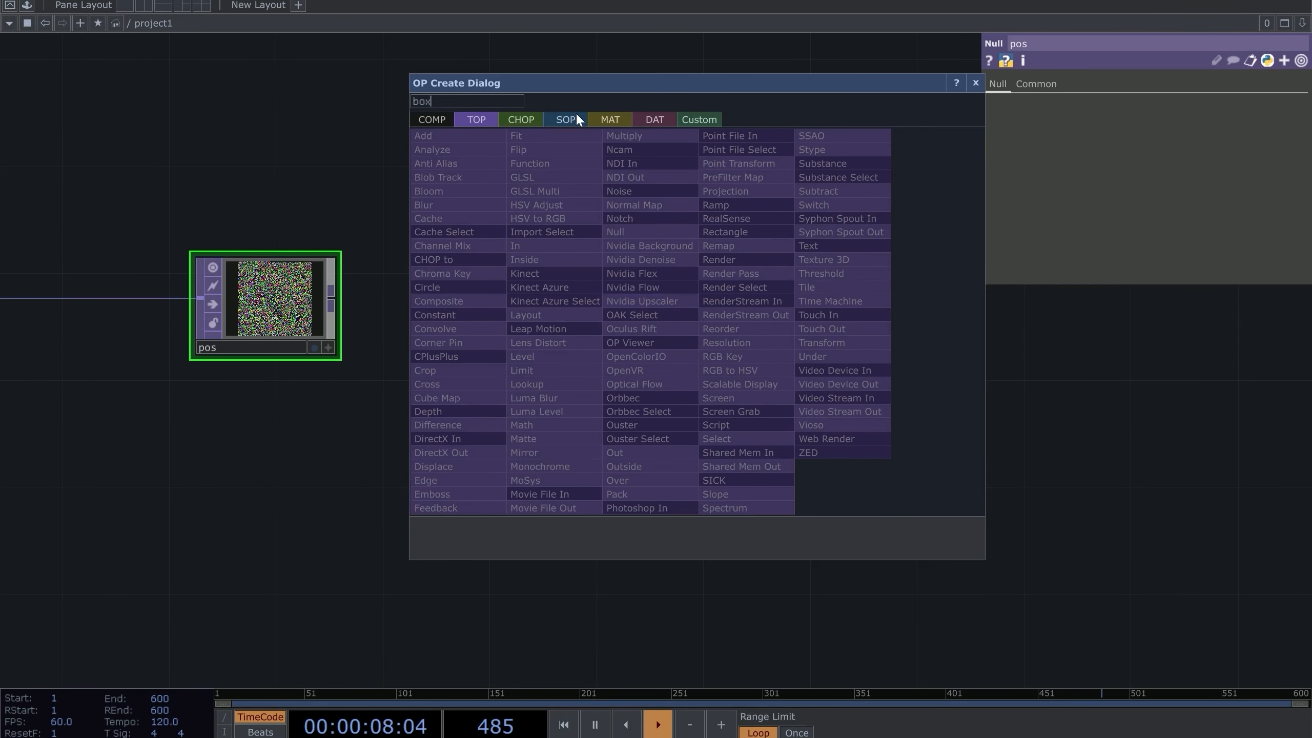
{"action": "left_click", "coordinate": [566, 120]}
{"action": "left_click", "coordinate": [541, 284]}
{"action": "left_click", "coordinate": [742, 307]}
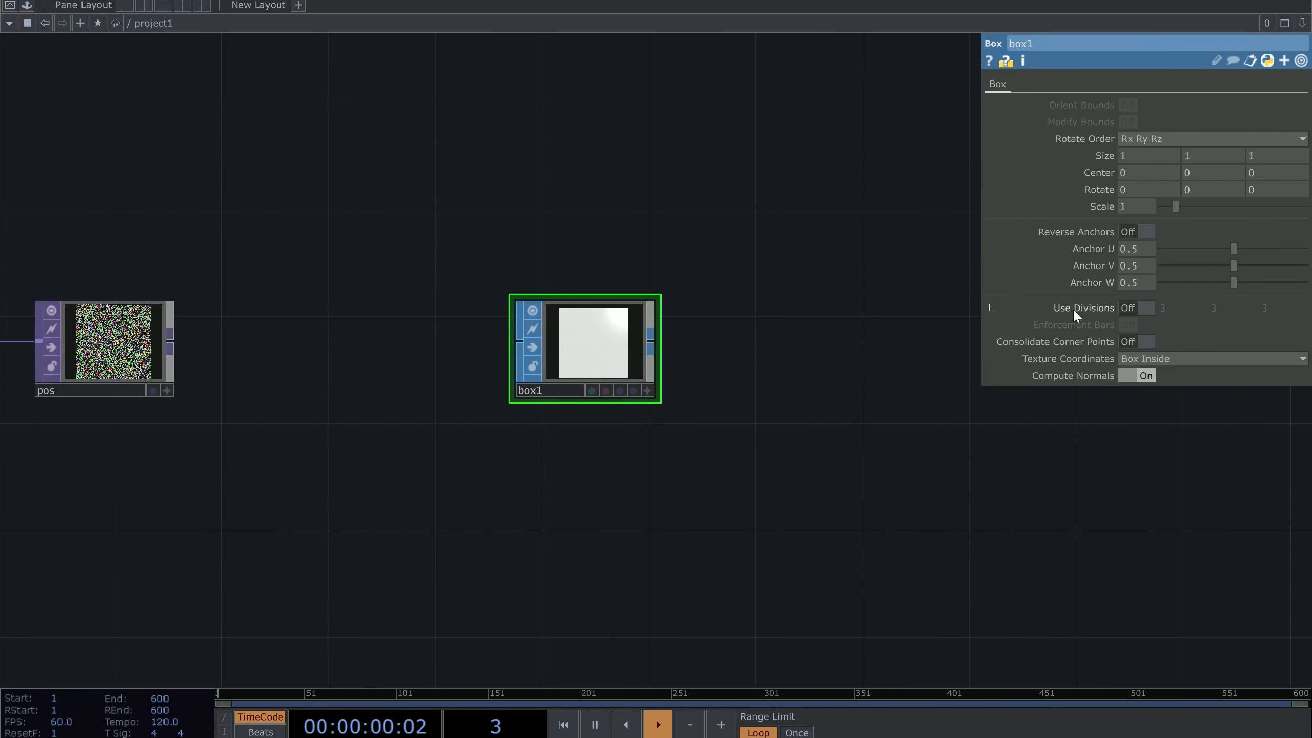
Step: Append a Transform SOP to box1 and set its uniform scale to 0.001
{"action": "left_click_drag", "start_coordinate": [656, 341], "coordinate": [641, 352]}
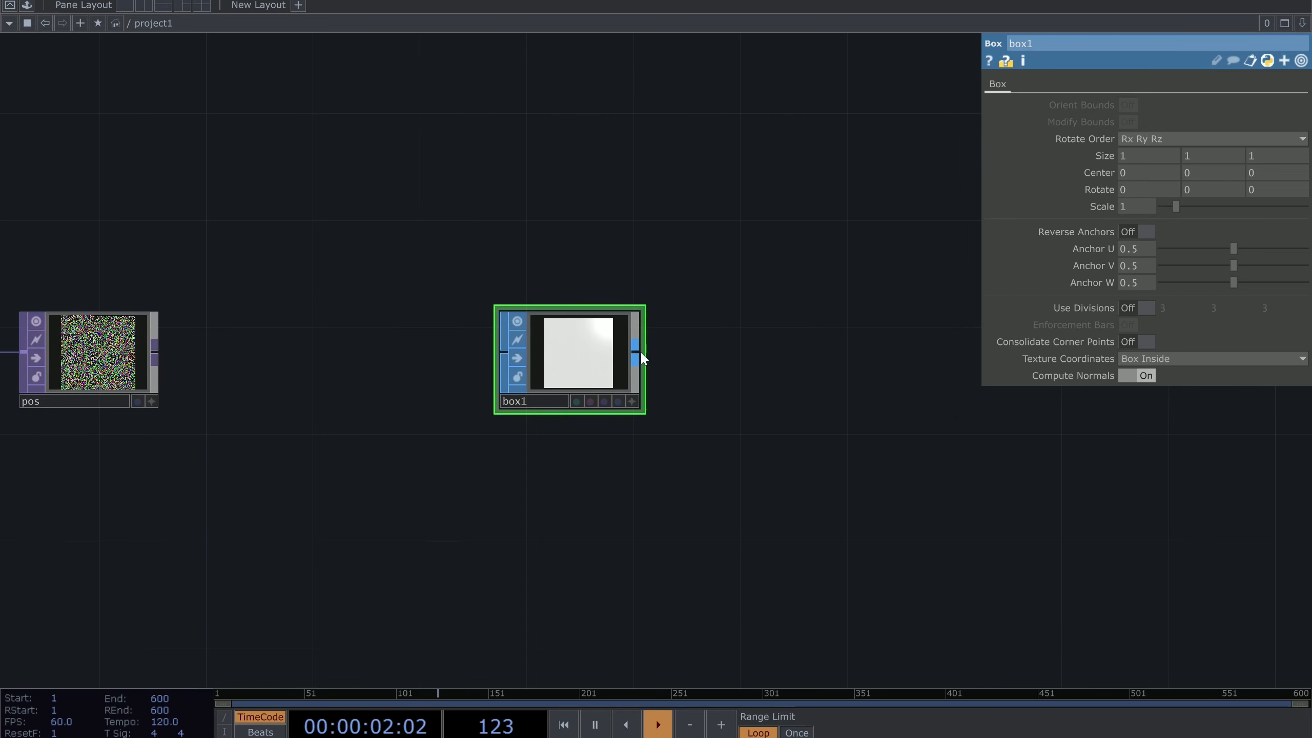
{"action": "right_click", "coordinate": [640, 351]}
{"action": "left_click", "coordinate": [697, 399]}
{"action": "left_click", "coordinate": [770, 330]}
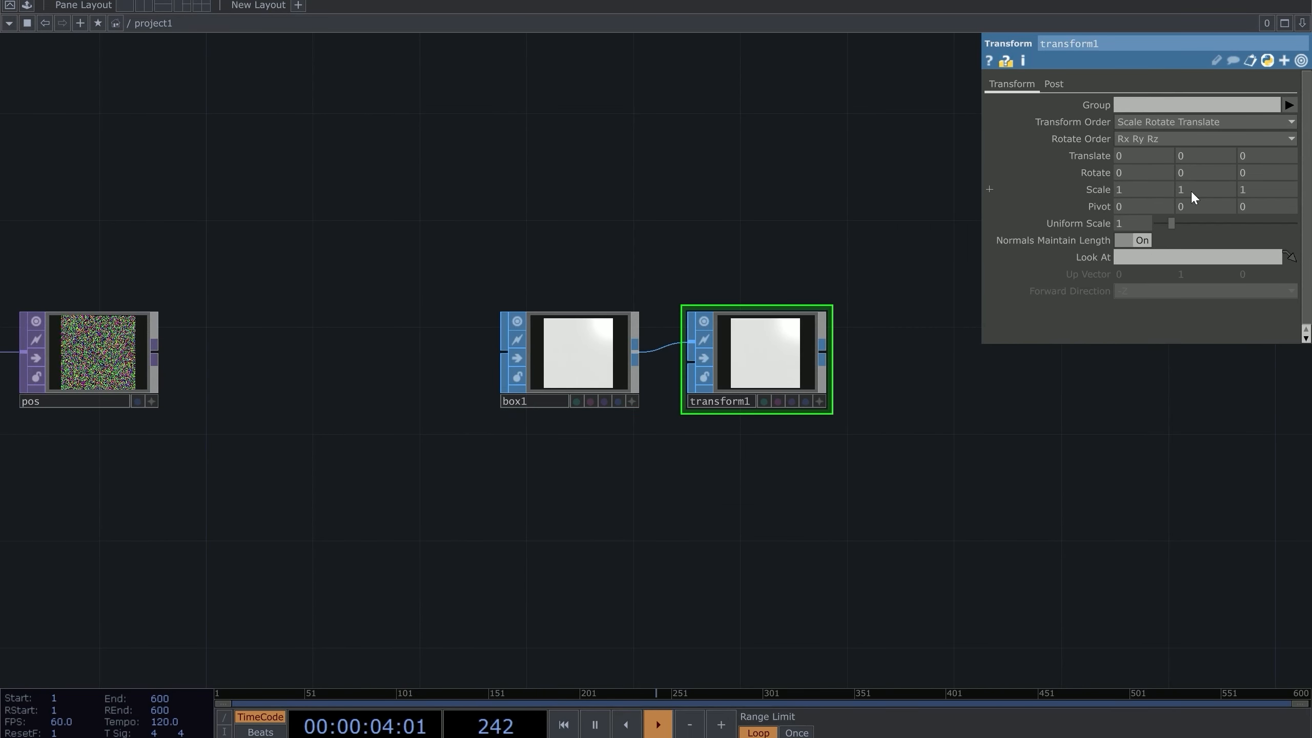
{"action": "left_click", "coordinate": [1127, 228]}
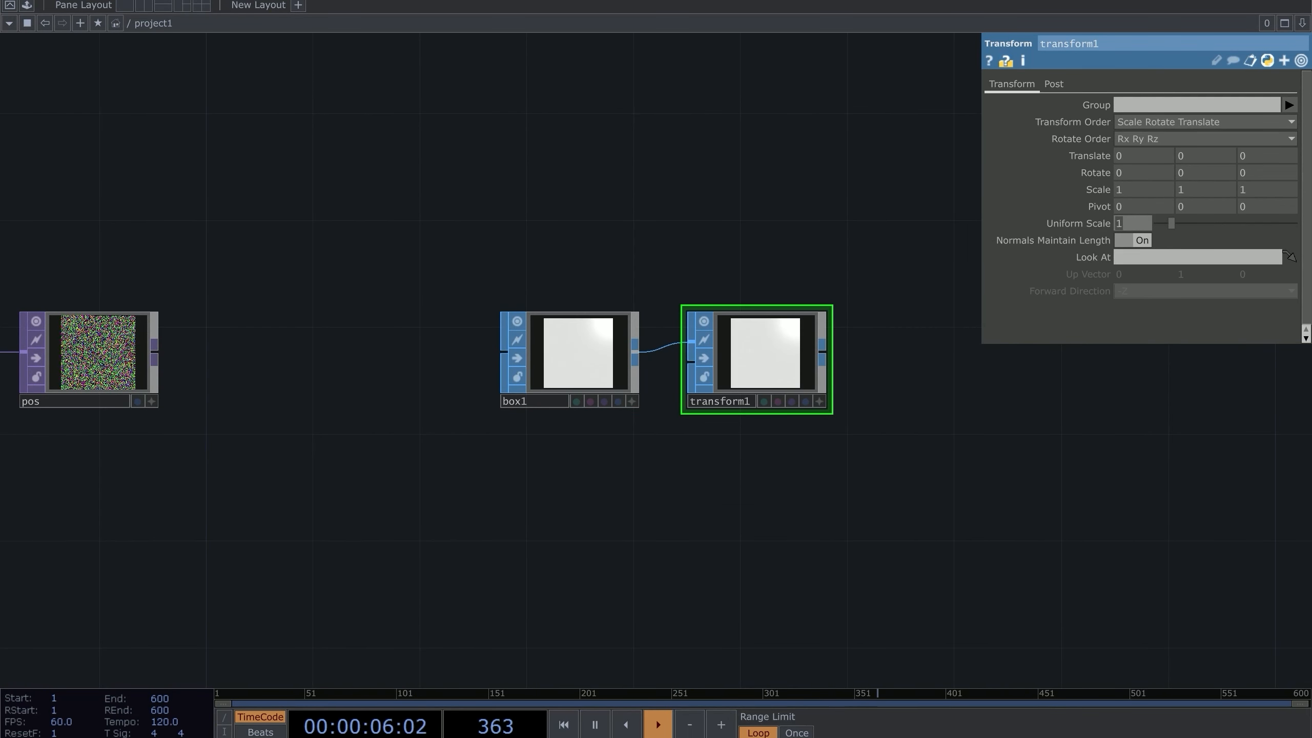
{"action": "type", "text": "0.0"}
{"action": "key", "text": "Return"}
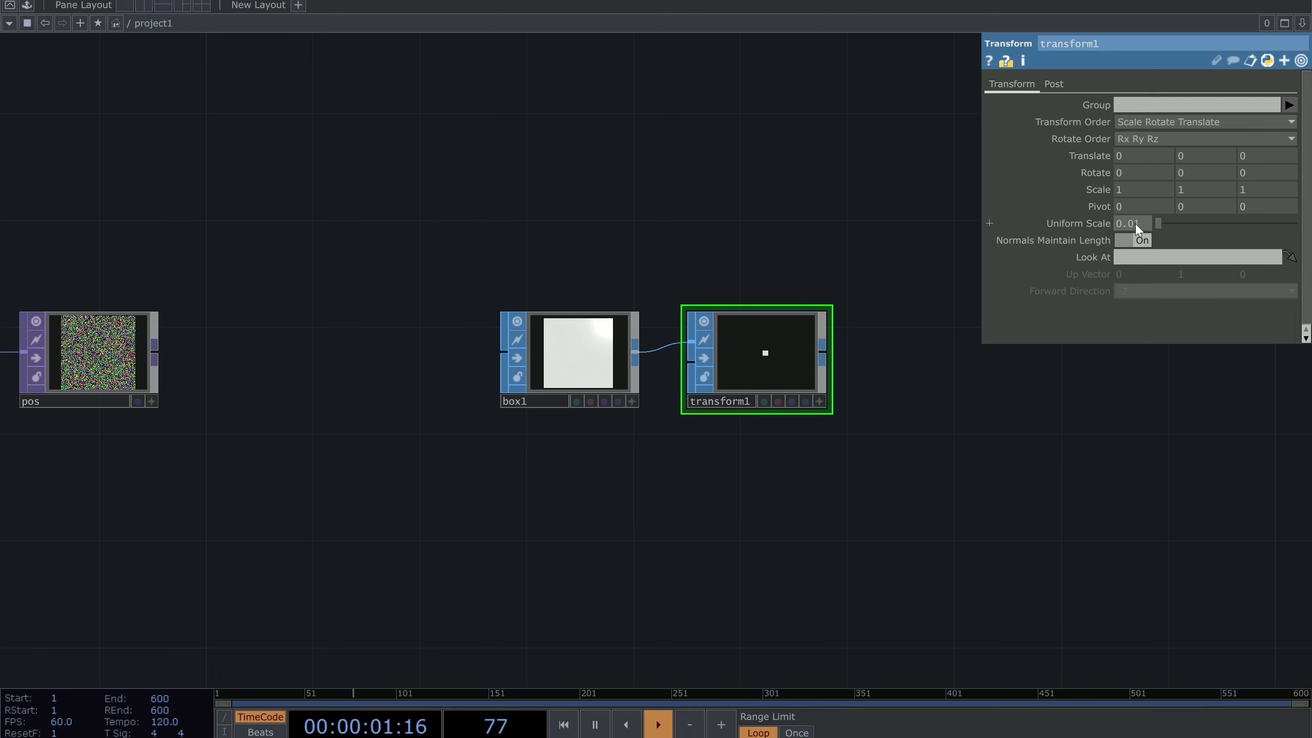
{"action": "left_click", "coordinate": [1138, 223]}
{"action": "type", "text": "0"}
Step: Append a Geometry COMP to transform1
{"action": "left_click_drag", "start_coordinate": [635, 167], "coordinate": [602, 211]}
{"action": "scroll", "coordinate": [602, 211], "scroll_direction": "down", "scroll_amount": 3}
{"action": "scroll", "coordinate": [700, 365], "scroll_direction": "up", "scroll_amount": 3}
{"action": "left_click_drag", "start_coordinate": [723, 340], "coordinate": [644, 416]}
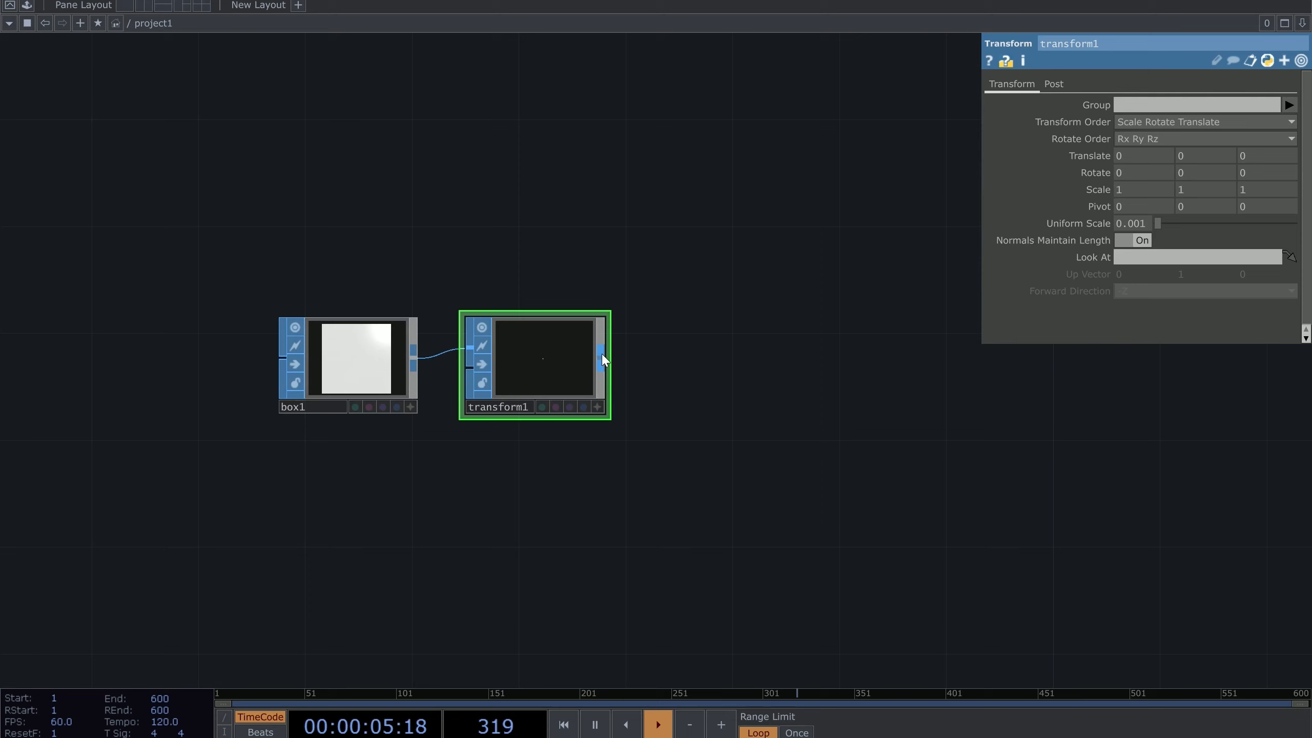
{"action": "right_click", "coordinate": [602, 359]}
{"action": "left_click", "coordinate": [348, 154]}
{"action": "left_click", "coordinate": [355, 261]}
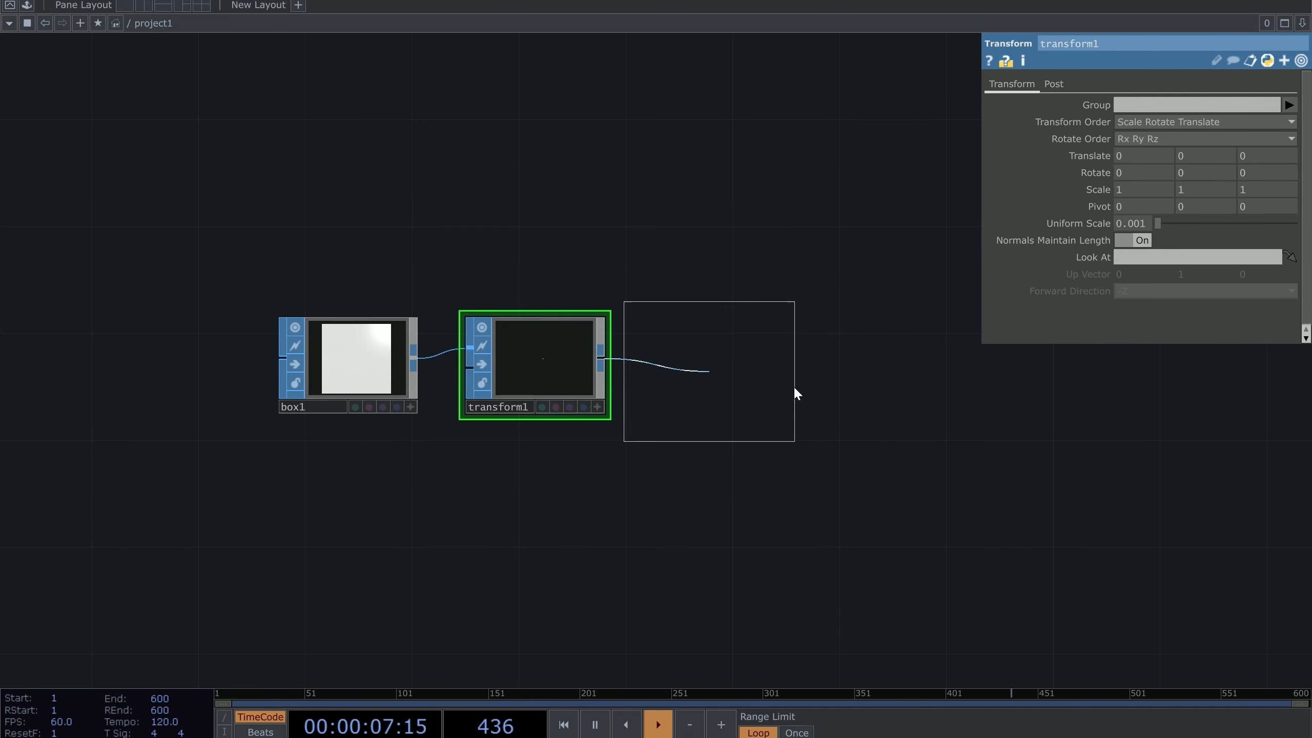
{"action": "left_click", "coordinate": [767, 346]}
Step: Enable instancing on geo1 with pos as the Translate OP and r, g and b for Translate X, Y and Z
{"action": "left_click", "coordinate": [1051, 84]}
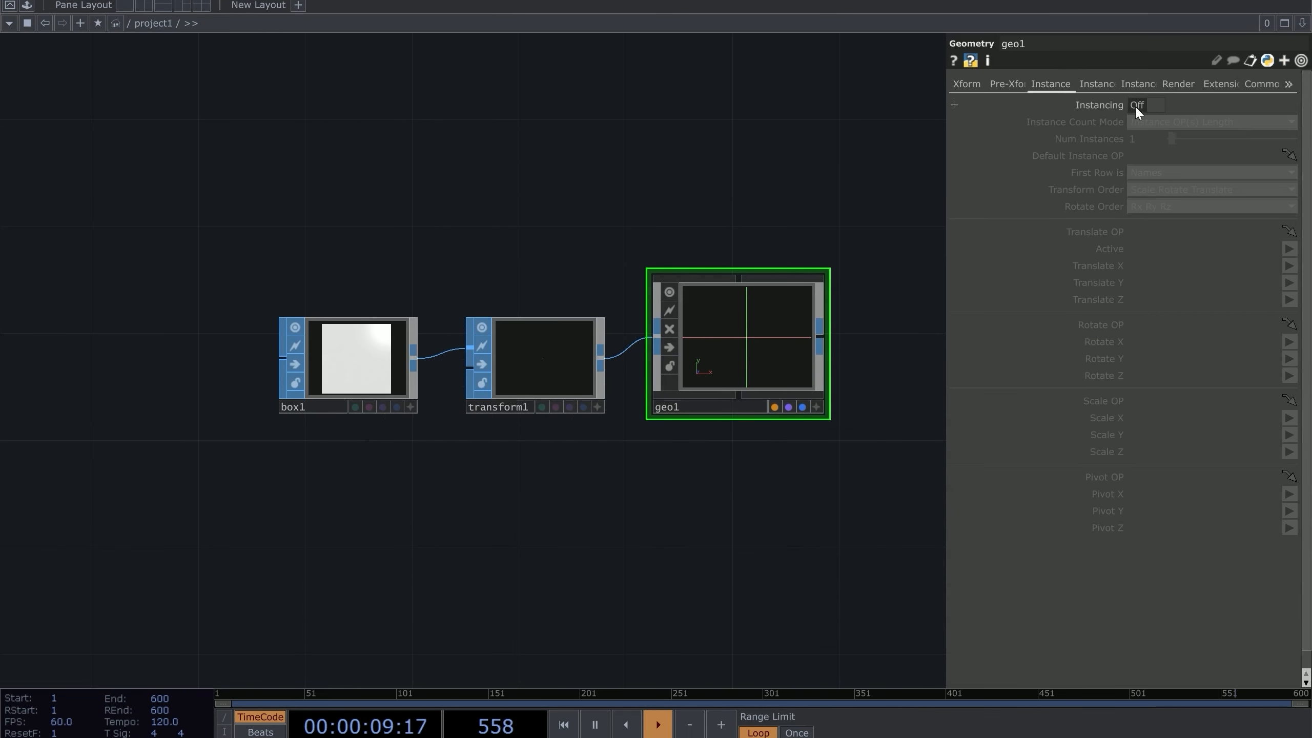
{"action": "left_click", "coordinate": [1136, 108]}
{"action": "left_click_drag", "start_coordinate": [198, 227], "coordinate": [559, 272]}
{"action": "scroll", "coordinate": [560, 272], "scroll_direction": "down", "scroll_amount": 2}
{"action": "scroll", "coordinate": [559, 272], "scroll_direction": "up", "scroll_amount": 2}
{"action": "left_click_drag", "start_coordinate": [199, 403], "coordinate": [1131, 232]}
{"action": "left_click", "coordinate": [1202, 266]}
{"action": "type", "text": "r"}
{"action": "key", "text": "Tab"}
{"action": "type", "text": "g"}
{"action": "key", "text": "Tab"}
{"action": "type", "text": "b"}
Step: Add a Camera COMP above geo1
{"action": "scroll", "coordinate": [486, 199], "scroll_direction": "down", "scroll_amount": 8}
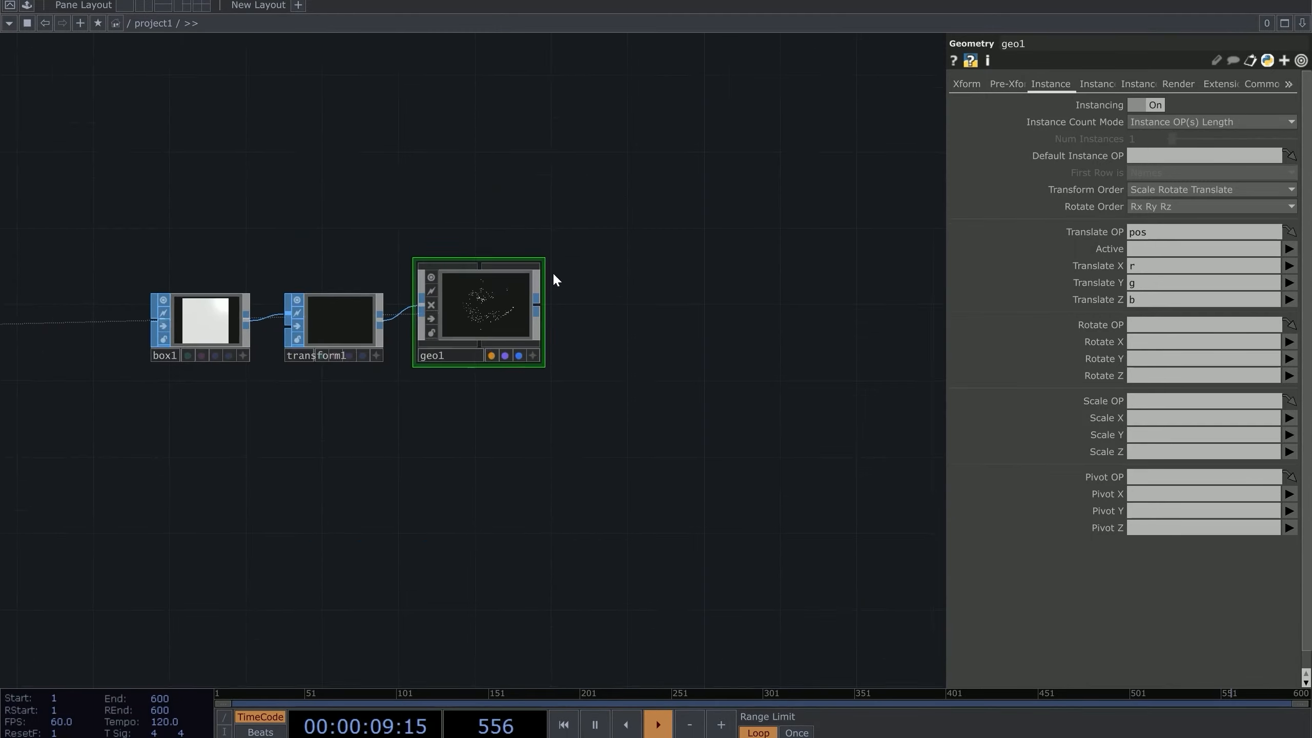
{"action": "scroll", "coordinate": [453, 155], "scroll_direction": "up", "scroll_amount": 3}
{"action": "key", "text": "Tab"}
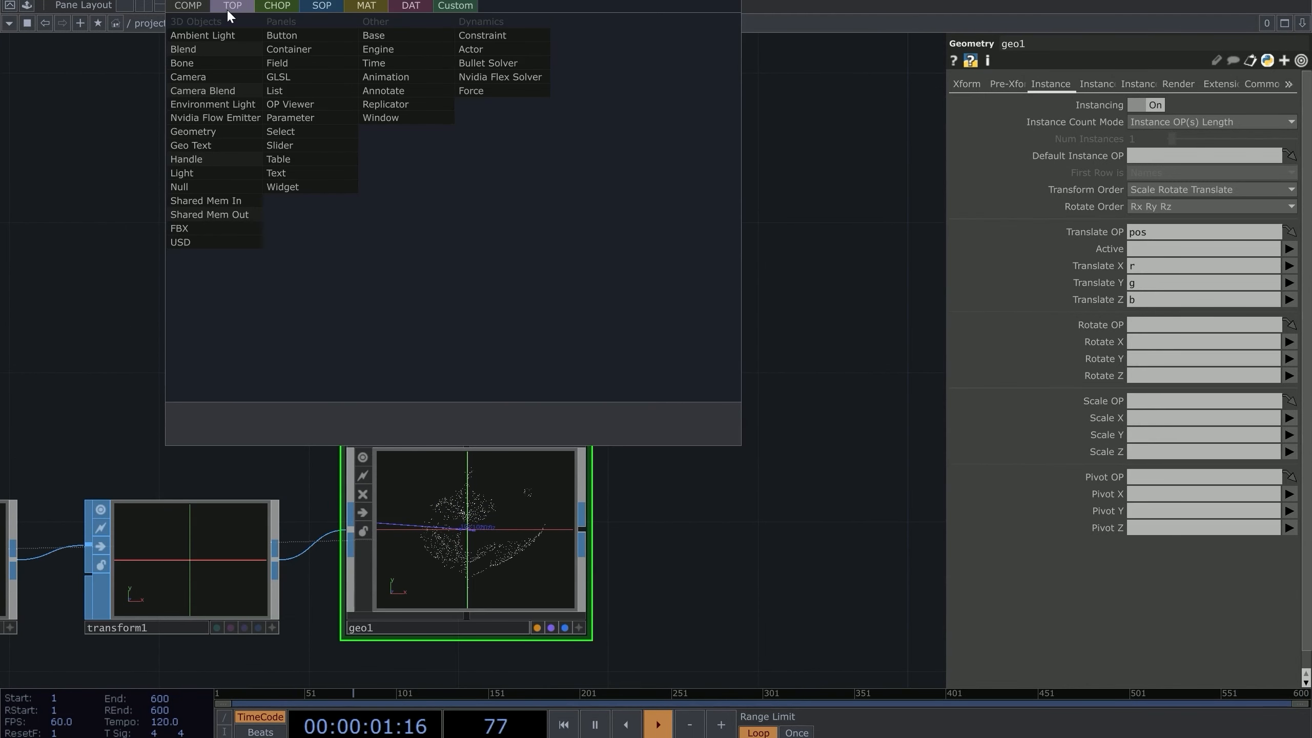
{"action": "left_click", "coordinate": [214, 73]}
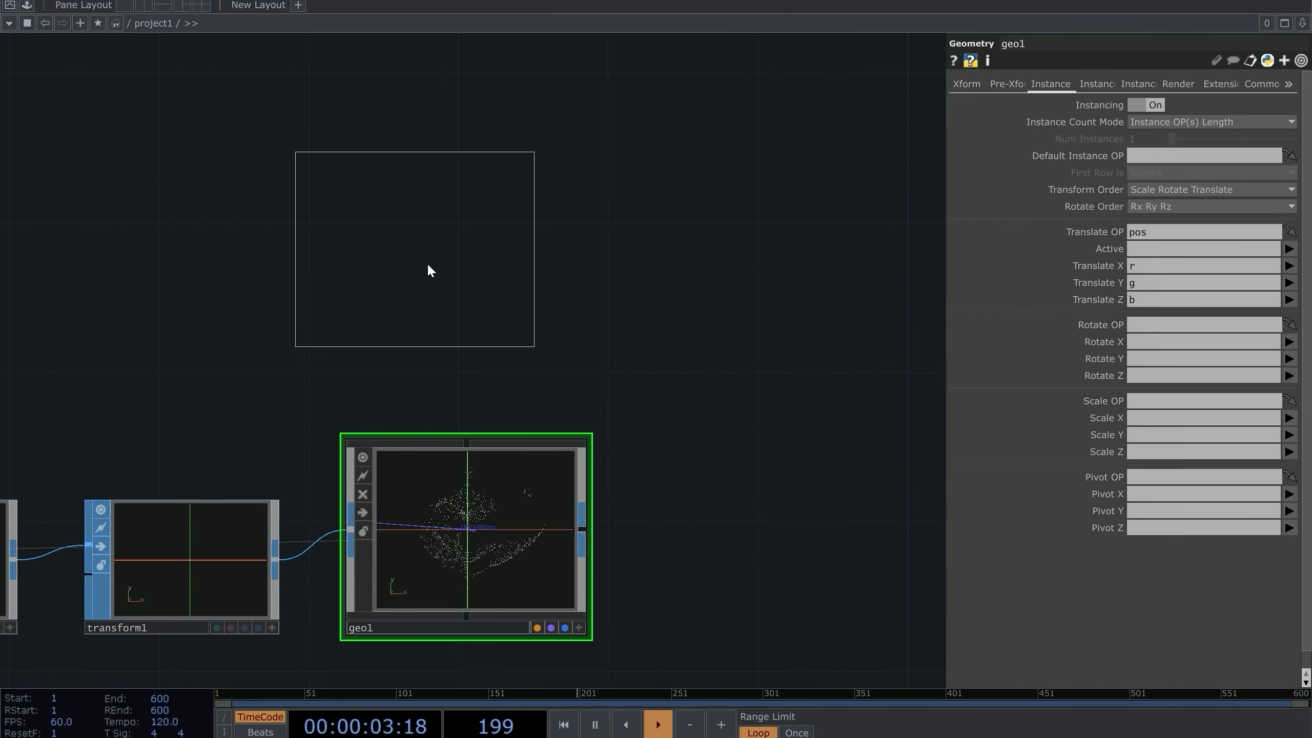
{"action": "left_click", "coordinate": [474, 318]}
Step: Add a Light COMP beside the camera and a Render TOP beside geo1
{"action": "left_click_drag", "start_coordinate": [736, 343], "coordinate": [585, 322]}
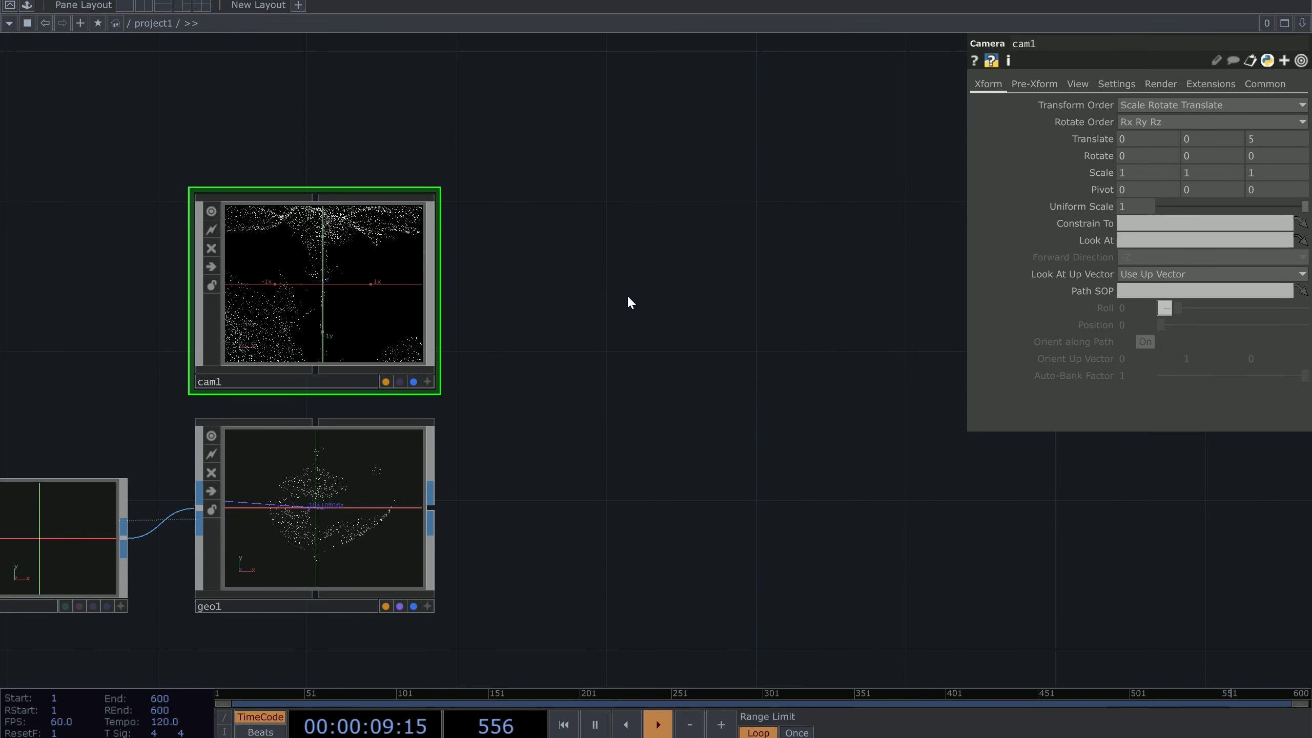
{"action": "key", "text": "Tab"}
{"action": "type", "text": "li"}
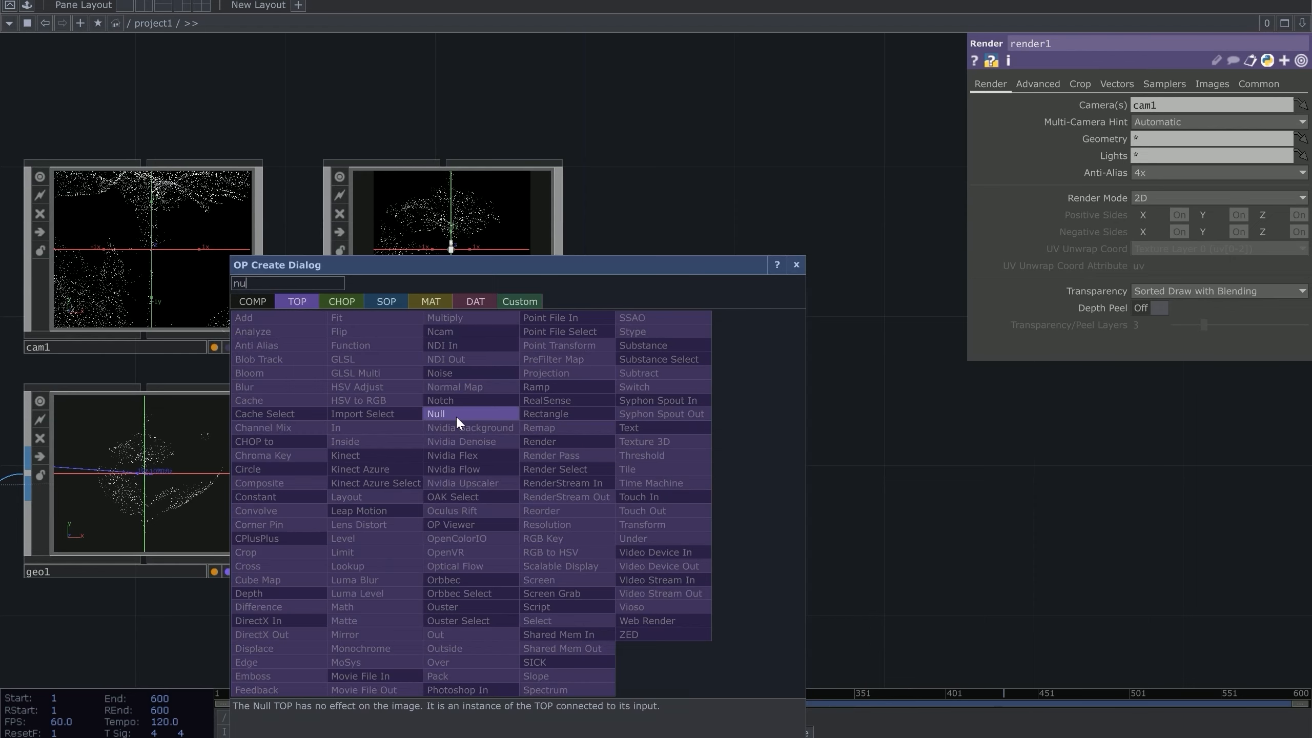
Step: Append a Null TOP to render1 and display it as the network background
{"action": "left_click", "coordinate": [455, 416]}
{"action": "left_click", "coordinate": [911, 518]}
{"action": "left_click", "coordinate": [982, 571]}
Step: Examine the operator info of box1 for its point and polygon counts
{"action": "scroll", "coordinate": [1003, 276], "scroll_direction": "down", "scroll_amount": 3}
{"action": "left_click_drag", "start_coordinate": [785, 311], "coordinate": [708, 331]}
{"action": "scroll", "coordinate": [817, 314], "scroll_direction": "up", "scroll_amount": 2}
{"action": "left_click_drag", "start_coordinate": [38, 344], "coordinate": [656, 421]}
{"action": "left_click", "coordinate": [659, 431]}
{"action": "left_click_drag", "start_coordinate": [746, 303], "coordinate": [625, 295]}
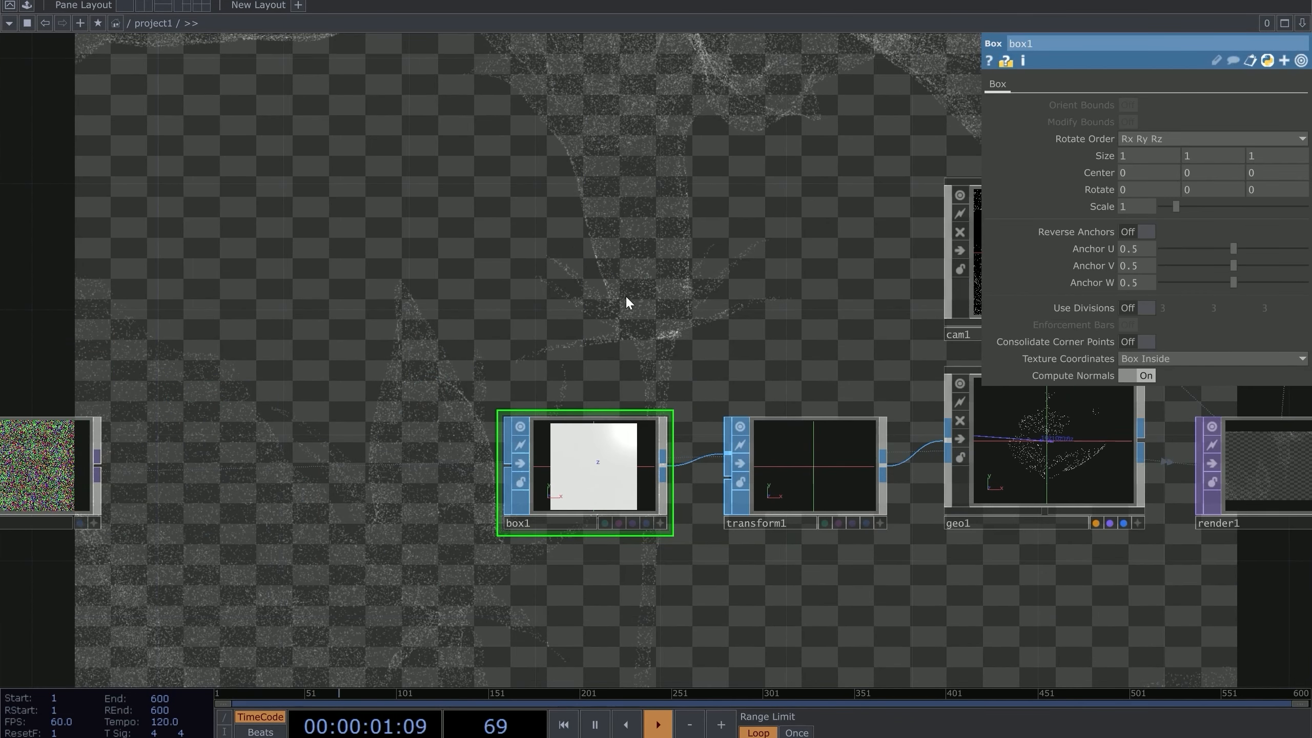
{"action": "middle_click", "coordinate": [630, 465]}
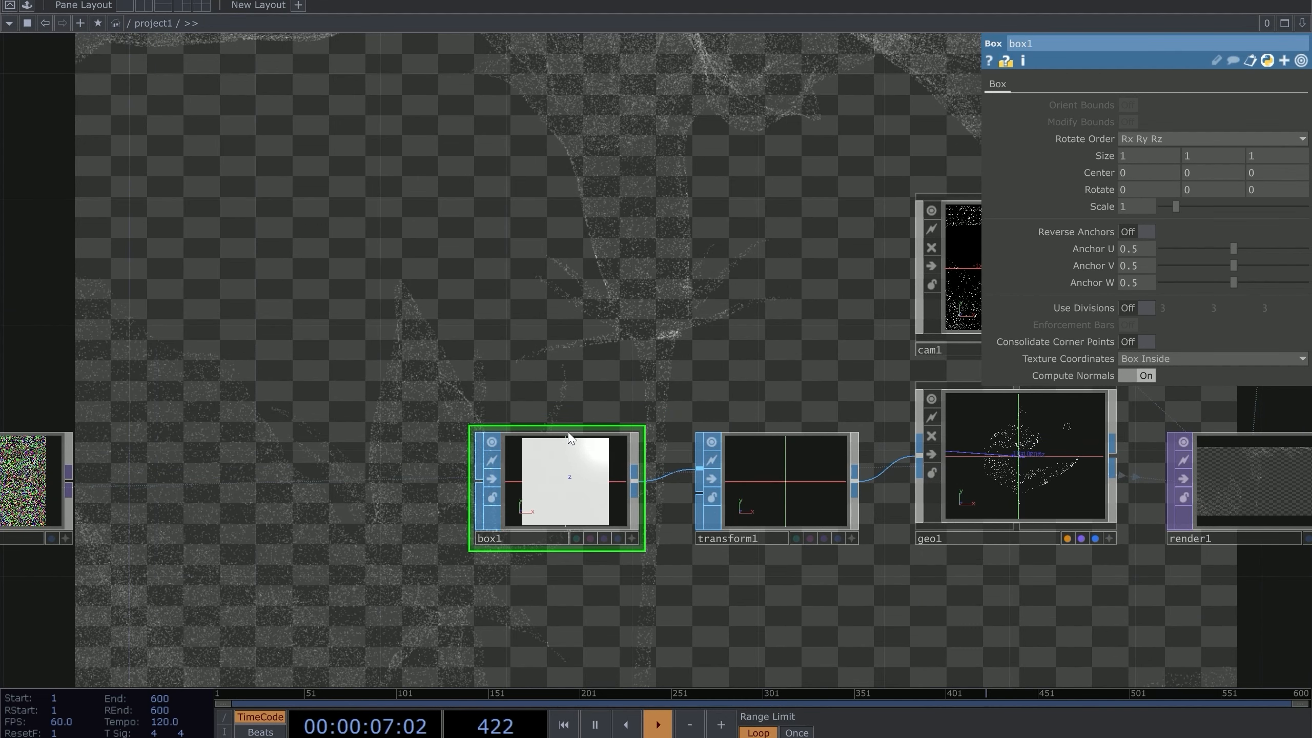
{"action": "middle_click", "coordinate": [630, 456]}
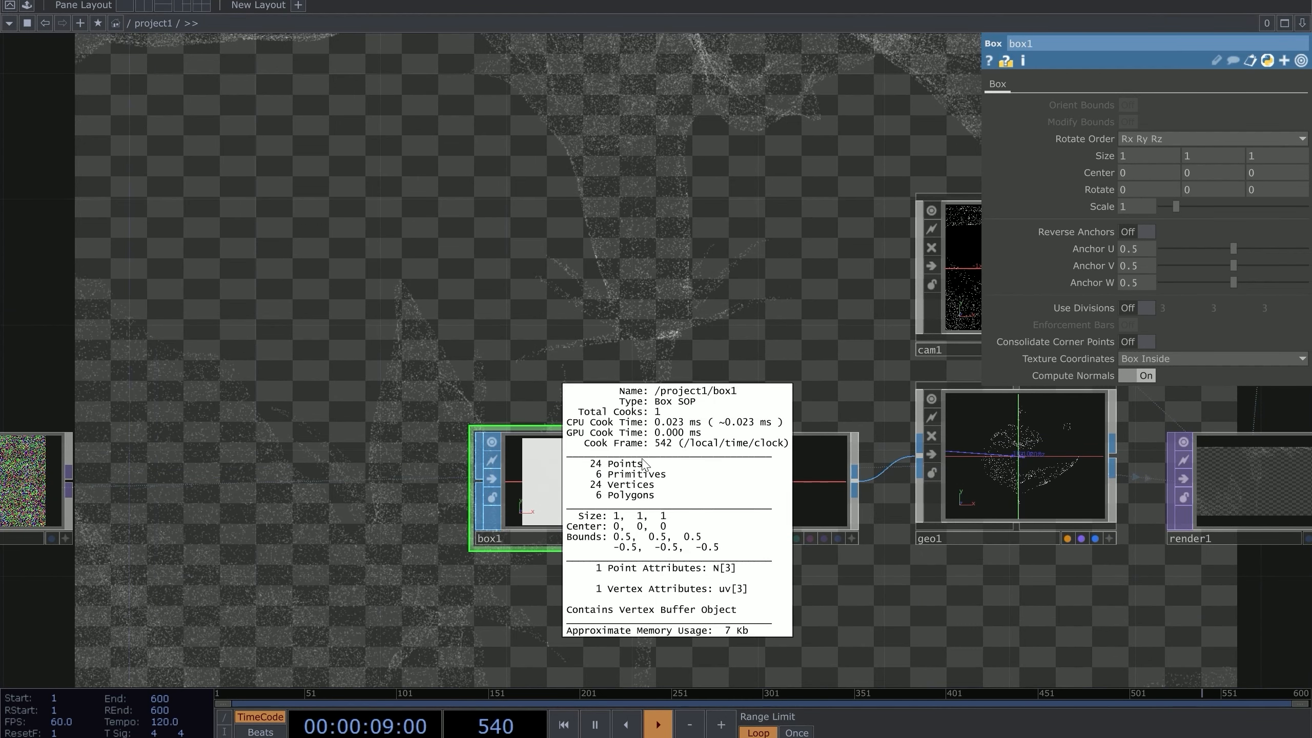
Step: Add a Sphere SOP above box1
{"action": "key", "text": "Tab"}
{"action": "type", "text": "s"}
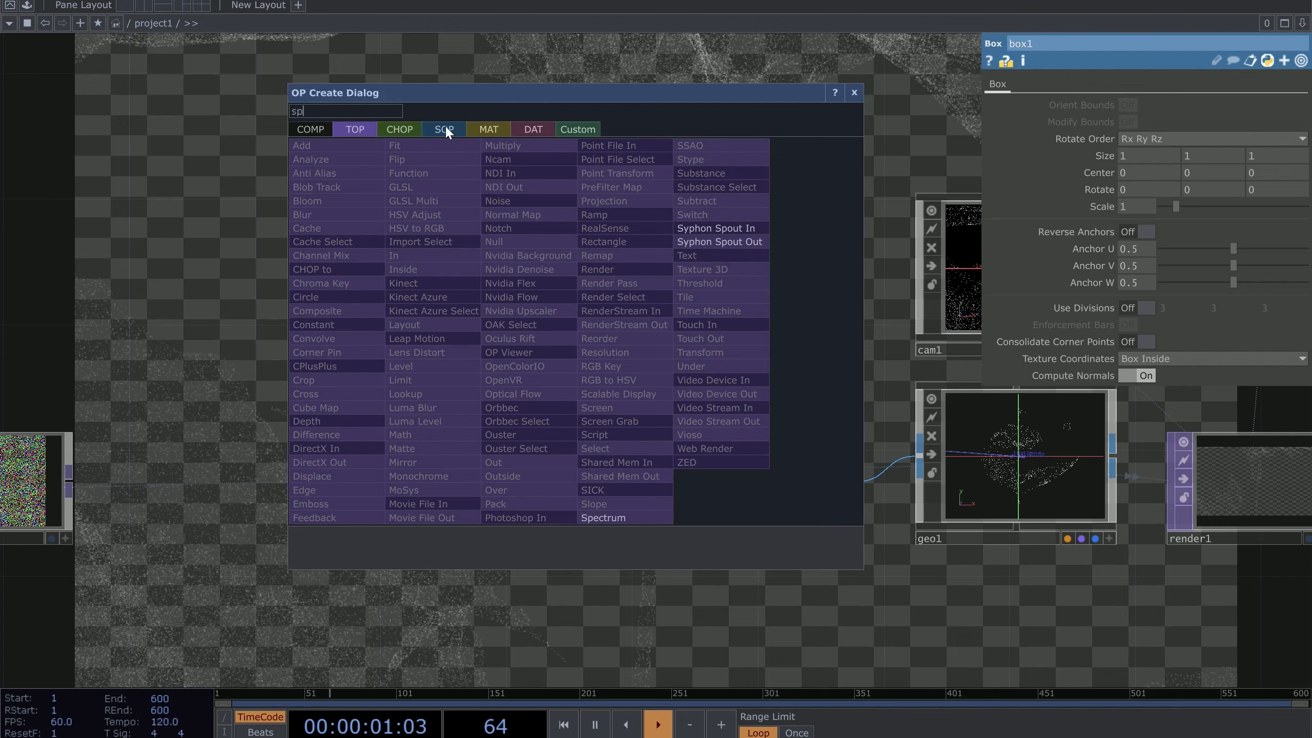
{"action": "left_click", "coordinate": [444, 128]}
{"action": "left_click", "coordinate": [627, 203]}
{"action": "left_click", "coordinate": [631, 208]}
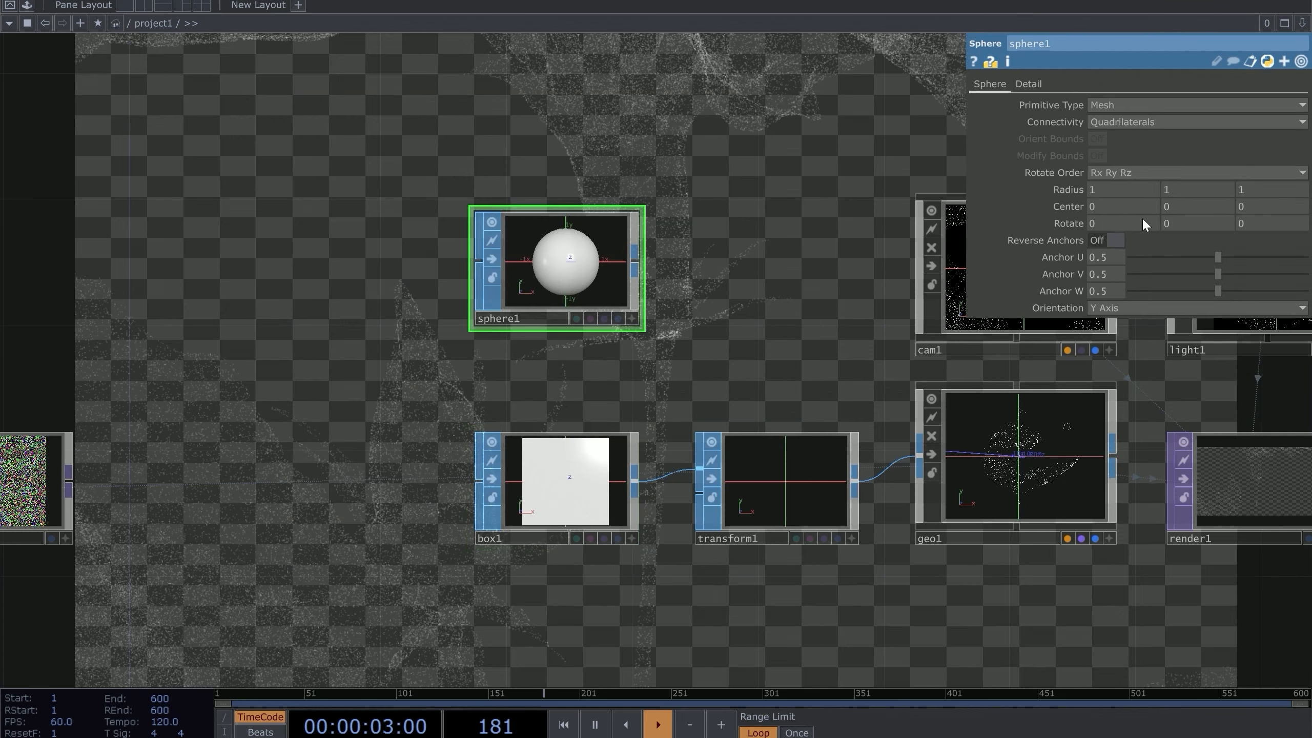
Step: Reduce the sphere's detail to 3 rows and 3 columns
{"action": "left_click", "coordinate": [1022, 83]}
{"action": "left_click_drag", "start_coordinate": [1193, 122], "coordinate": [1126, 122]}
{"action": "left_click_drag", "start_coordinate": [1268, 139], "coordinate": [793, 134]}
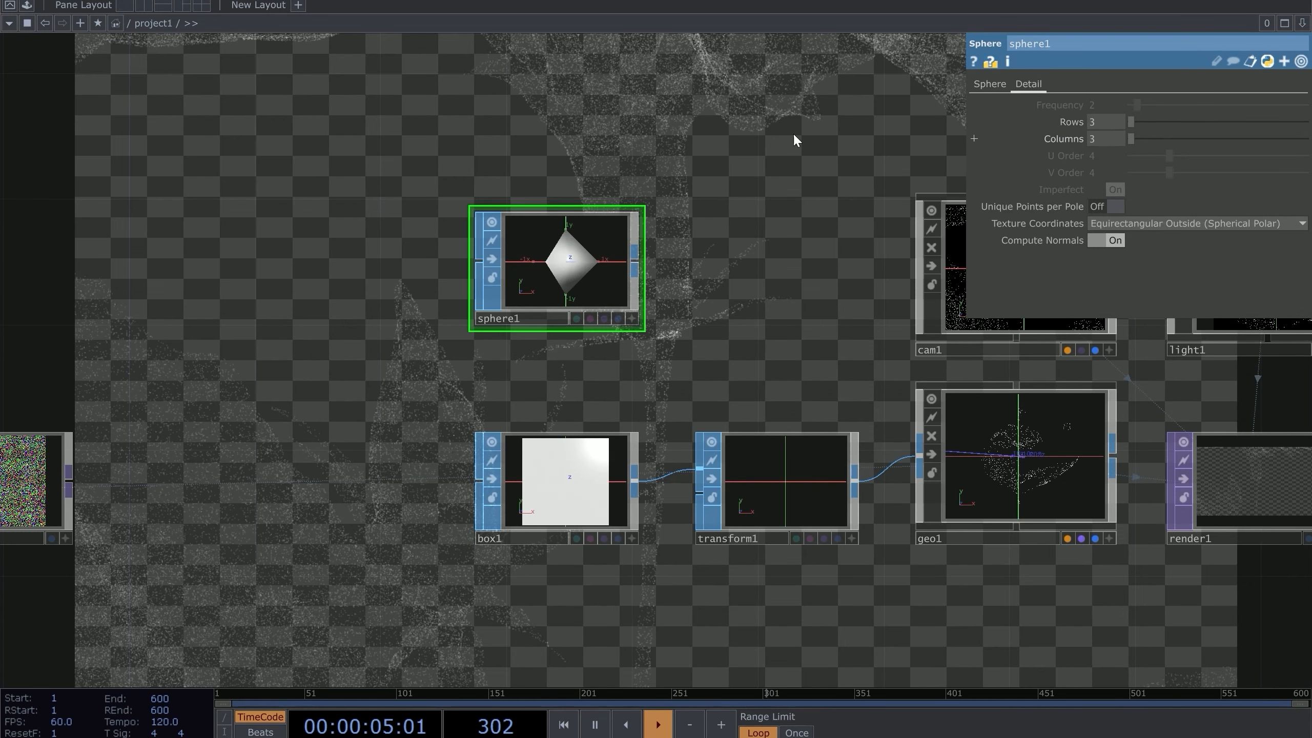
Step: Replace box1 with sphere1 as the input of transform1, deleting the box and moving the sphere into its place
{"action": "left_click_drag", "start_coordinate": [636, 264], "coordinate": [664, 474]}
{"action": "left_click", "coordinate": [577, 482]}
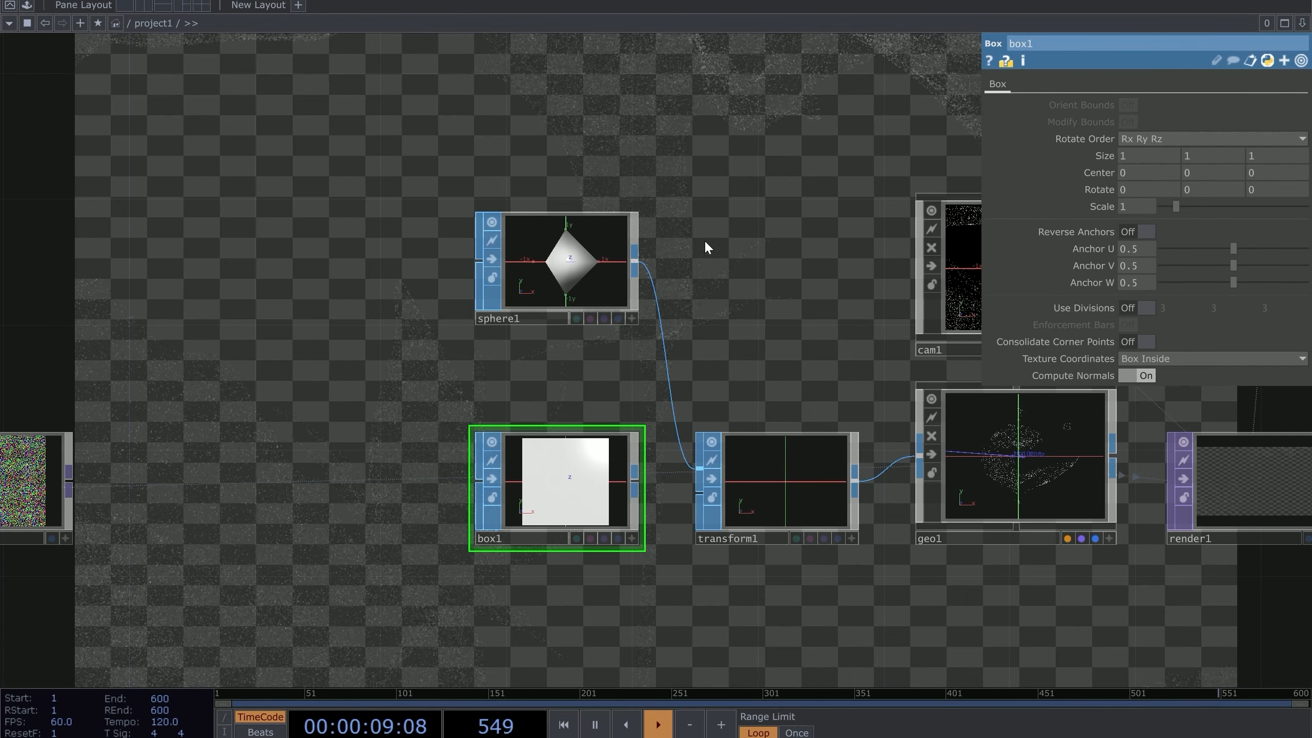
{"action": "key", "text": "Delete"}
{"action": "left_click_drag", "start_coordinate": [600, 302], "coordinate": [632, 522]}
Step: Set transform1's uniform scale to 0.004
{"action": "left_click_drag", "start_coordinate": [603, 339], "coordinate": [554, 371]}
{"action": "middle_click_drag", "start_coordinate": [554, 371], "coordinate": [616, 286]}
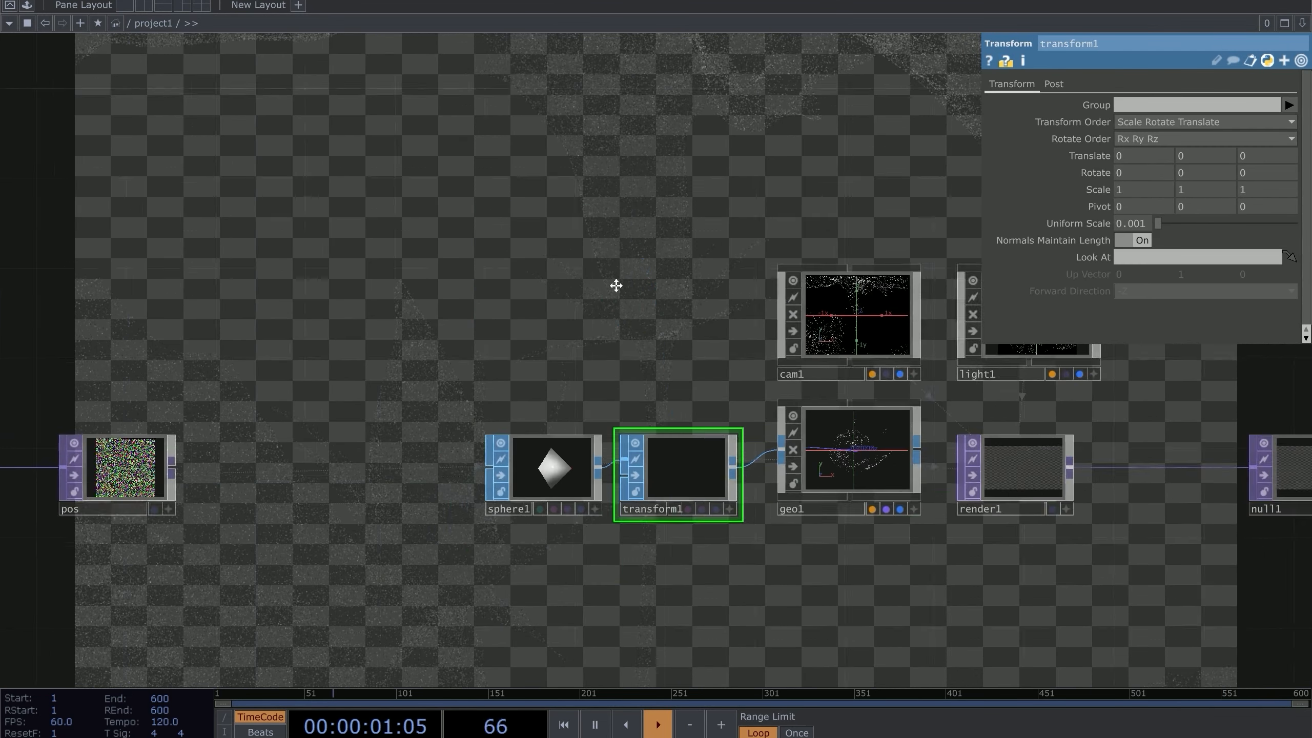
{"action": "left_click_drag", "start_coordinate": [616, 286], "coordinate": [1074, 297]}
{"action": "scroll", "coordinate": [656, 384], "scroll_direction": "down", "scroll_amount": 1}
{"action": "scroll", "coordinate": [656, 384], "scroll_direction": "up", "scroll_amount": 1}
{"action": "left_click_drag", "start_coordinate": [1118, 500], "coordinate": [975, 468]}
{"action": "left_click", "coordinate": [1140, 224]}
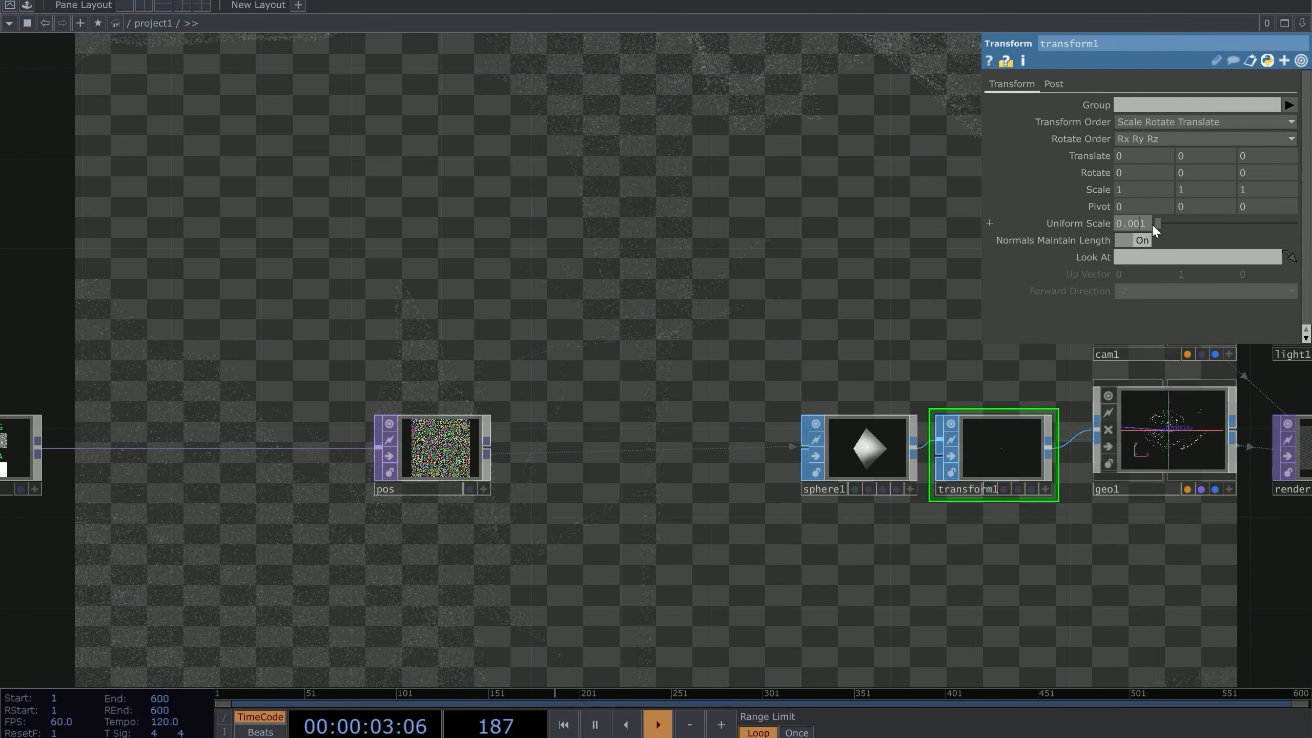
{"action": "key", "text": "Delete"}
{"action": "type", "text": "3"}
{"action": "key", "text": "Return"}
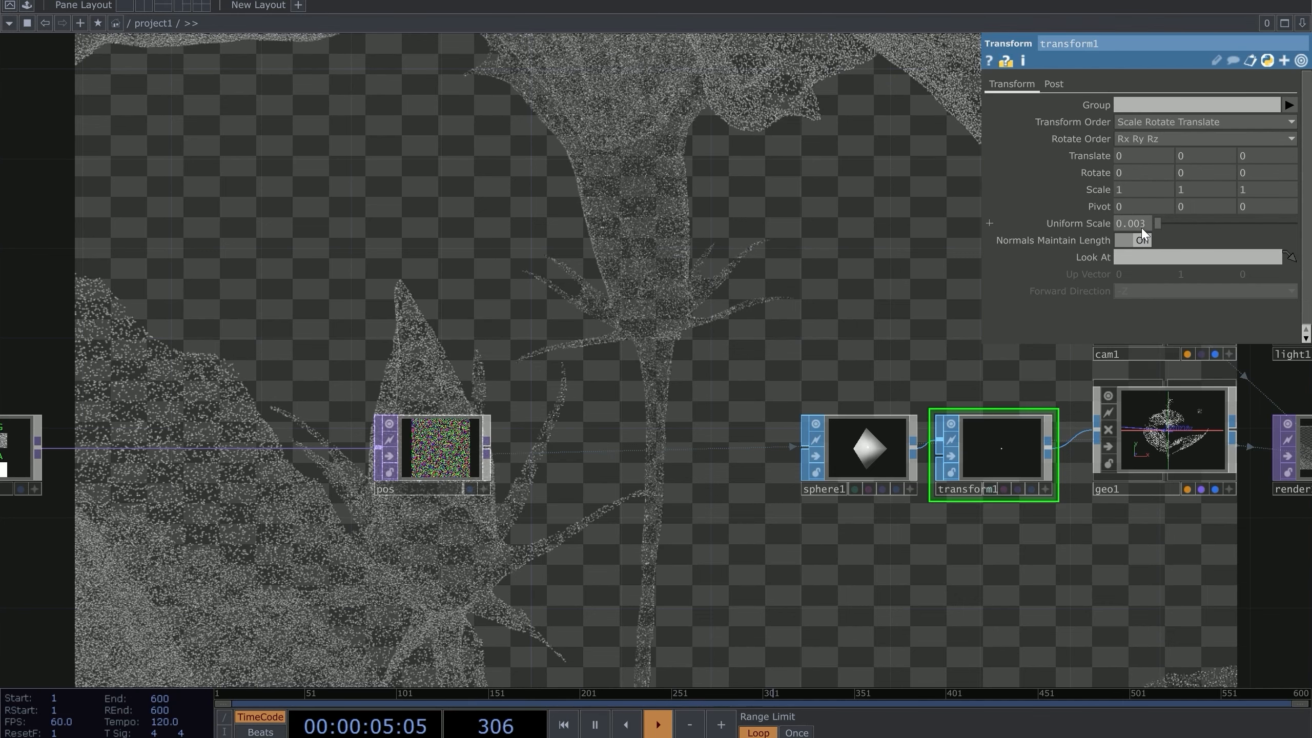
{"action": "type", "text": "4"}
Step: Insert a Point Transform TOP between Flower1 and pos
{"action": "left_click_drag", "start_coordinate": [468, 311], "coordinate": [645, 290]}
{"action": "scroll", "coordinate": [644, 291], "scroll_direction": "down", "scroll_amount": 1}
{"action": "left_click_drag", "start_coordinate": [518, 365], "coordinate": [560, 366]}
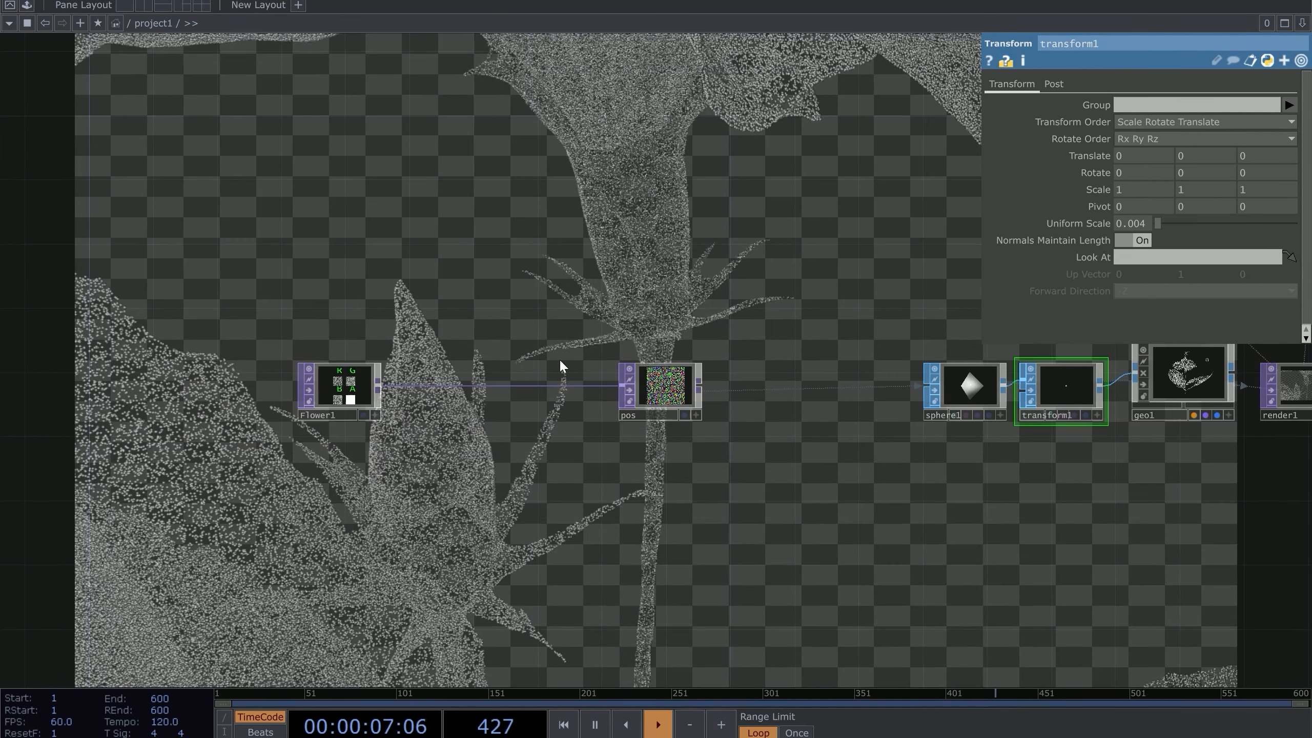
{"action": "left_click_drag", "start_coordinate": [702, 296], "coordinate": [731, 328]}
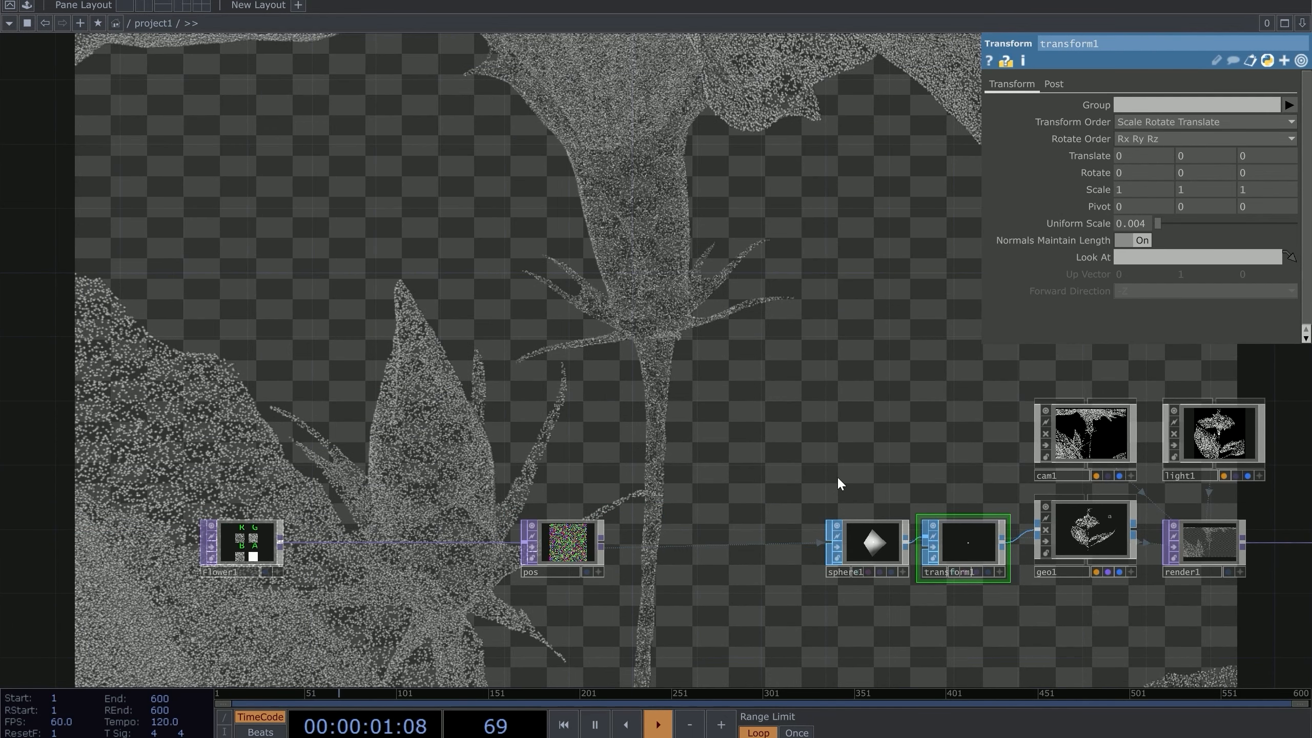
{"action": "left_click_drag", "start_coordinate": [584, 449], "coordinate": [827, 383]}
{"action": "left_click_drag", "start_coordinate": [499, 472], "coordinate": [388, 478]}
{"action": "right_click", "coordinate": [446, 476]}
{"action": "left_click", "coordinate": [475, 459]}
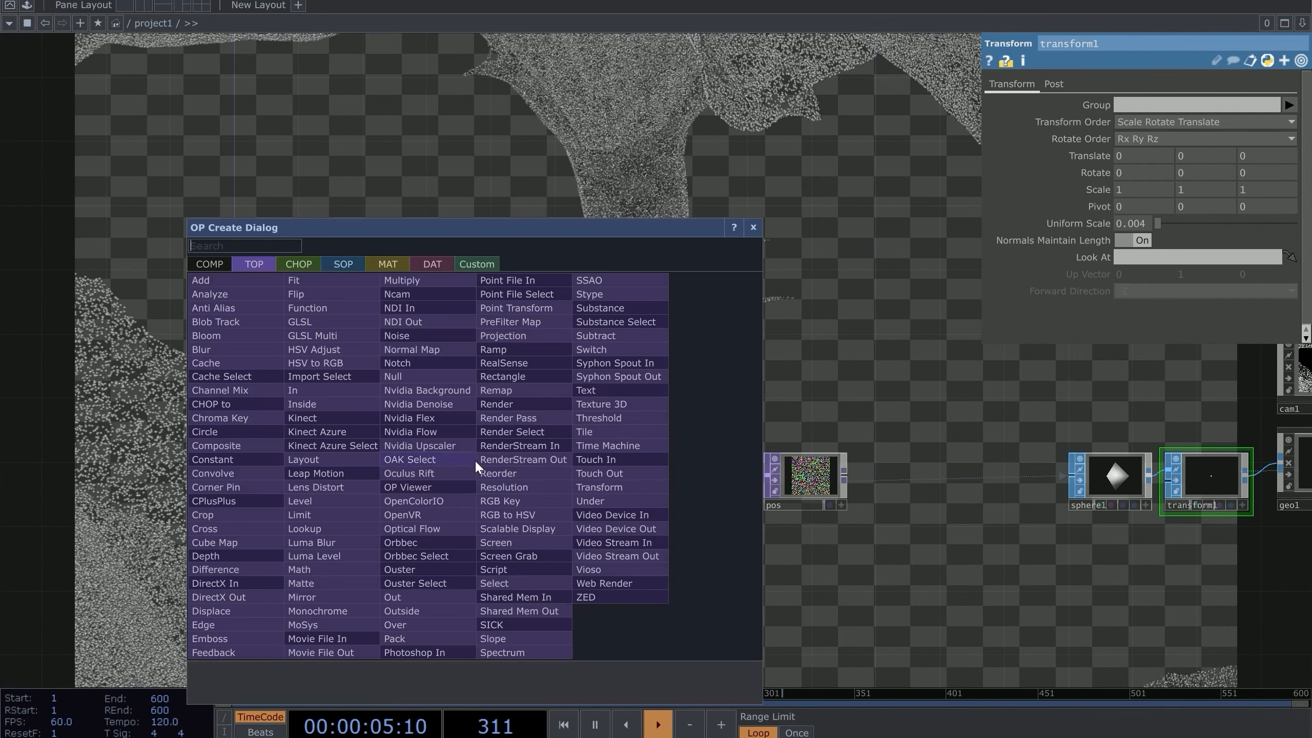
{"action": "type", "text": "po"}
{"action": "left_click", "coordinate": [542, 307]}
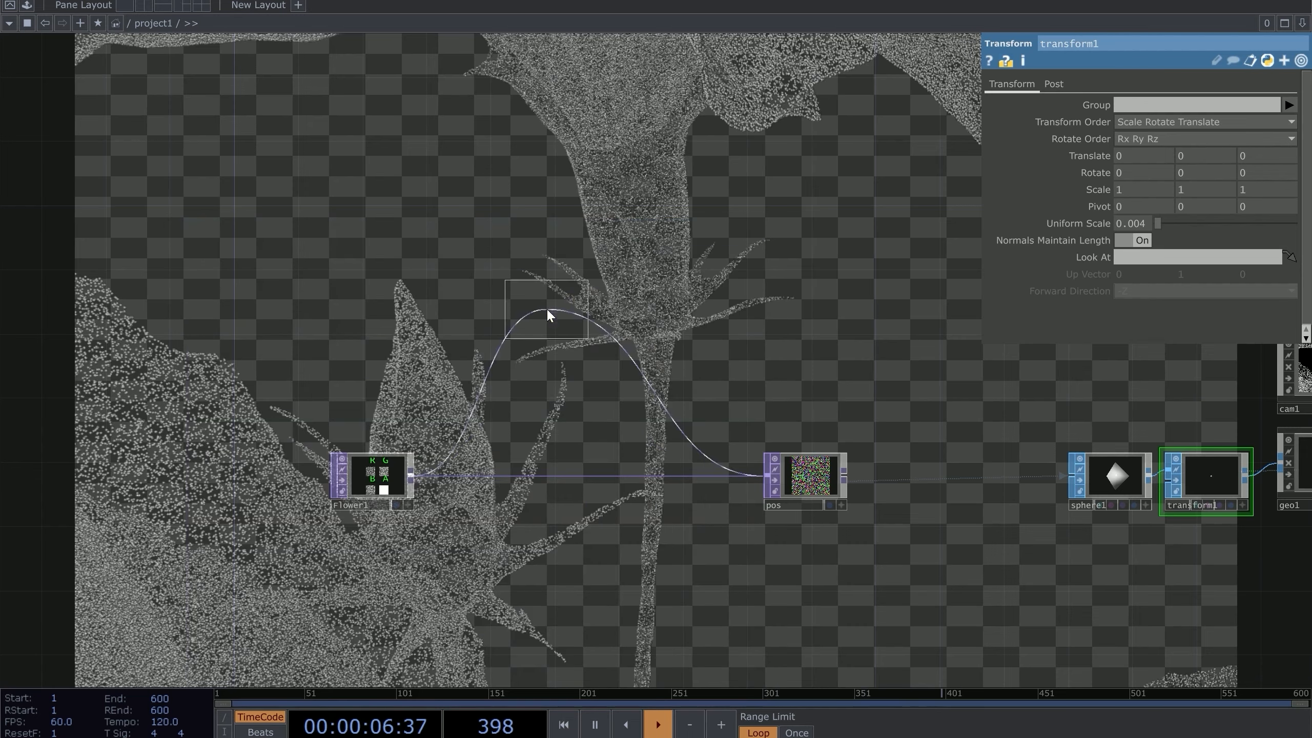
{"action": "left_click", "coordinate": [457, 478]}
{"action": "left_click_drag", "start_coordinate": [530, 349], "coordinate": [447, 458]}
Step: Set the point transform's uniform scale to 0.2 and hide the parameter display
{"action": "scroll", "coordinate": [1127, 264], "scroll_direction": "up", "scroll_amount": 2}
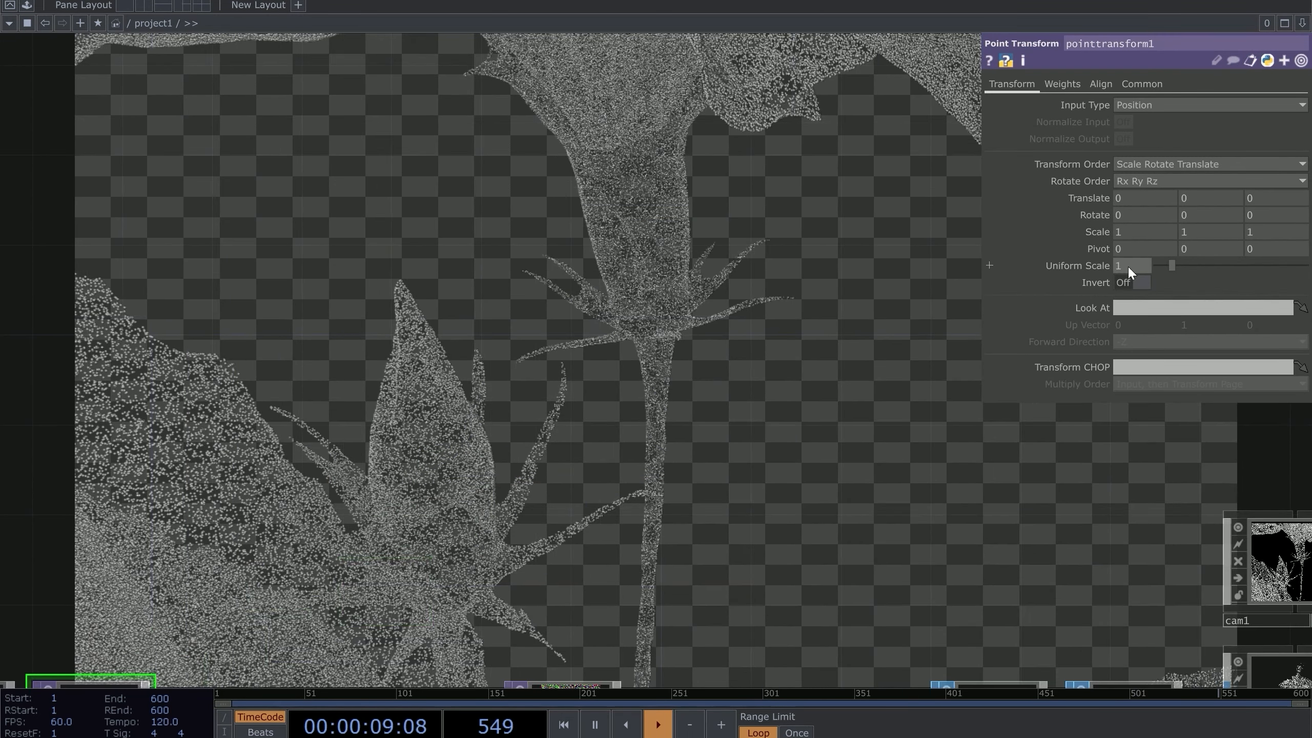
{"action": "mouse_move", "coordinate": [1128, 264]}
{"action": "middle_mouse_down"}
{"action": "mouse_move", "coordinate": [1122, 243]}
{"action": "mouse_move", "coordinate": [1095, 243]}
{"action": "mouse_move", "coordinate": [1122, 241]}
{"action": "middle_mouse_up"}
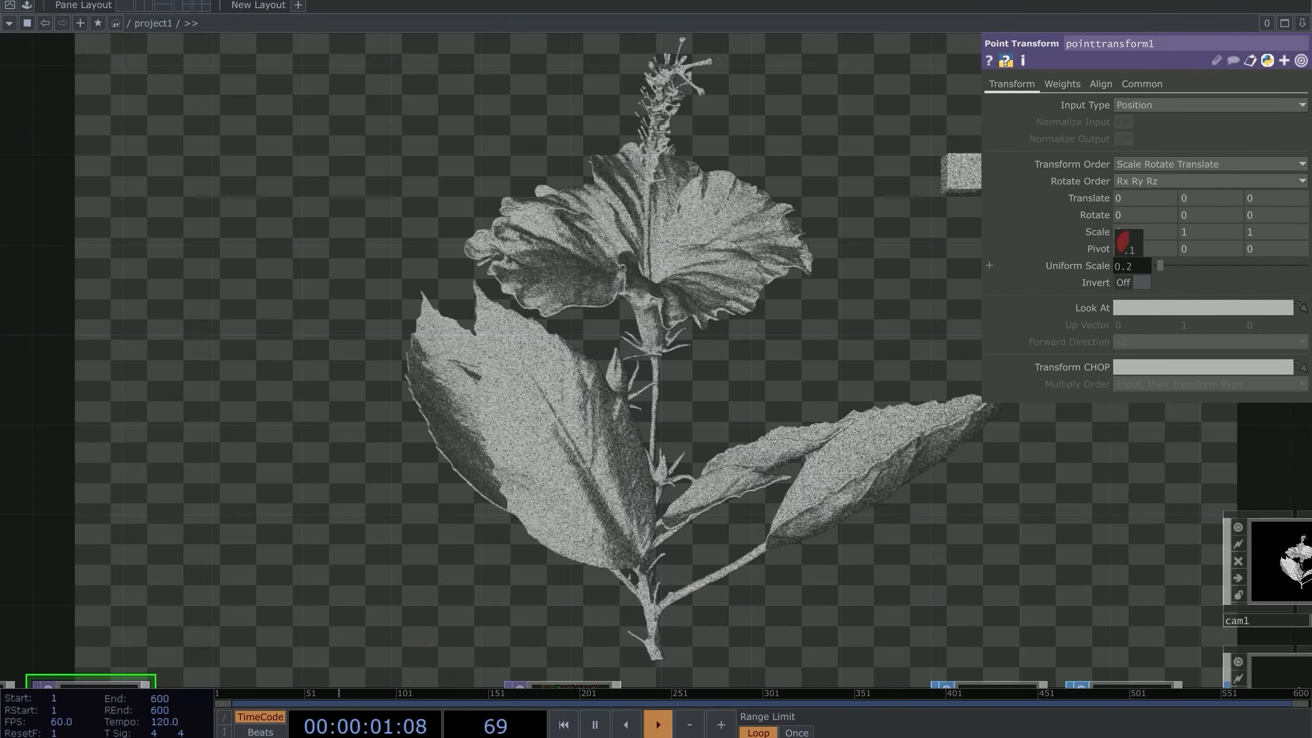
{"action": "left_click_drag", "start_coordinate": [508, 329], "coordinate": [230, 412]}
{"action": "key", "text": "p"}
{"action": "left_click_drag", "start_coordinate": [793, 364], "coordinate": [625, 244]}
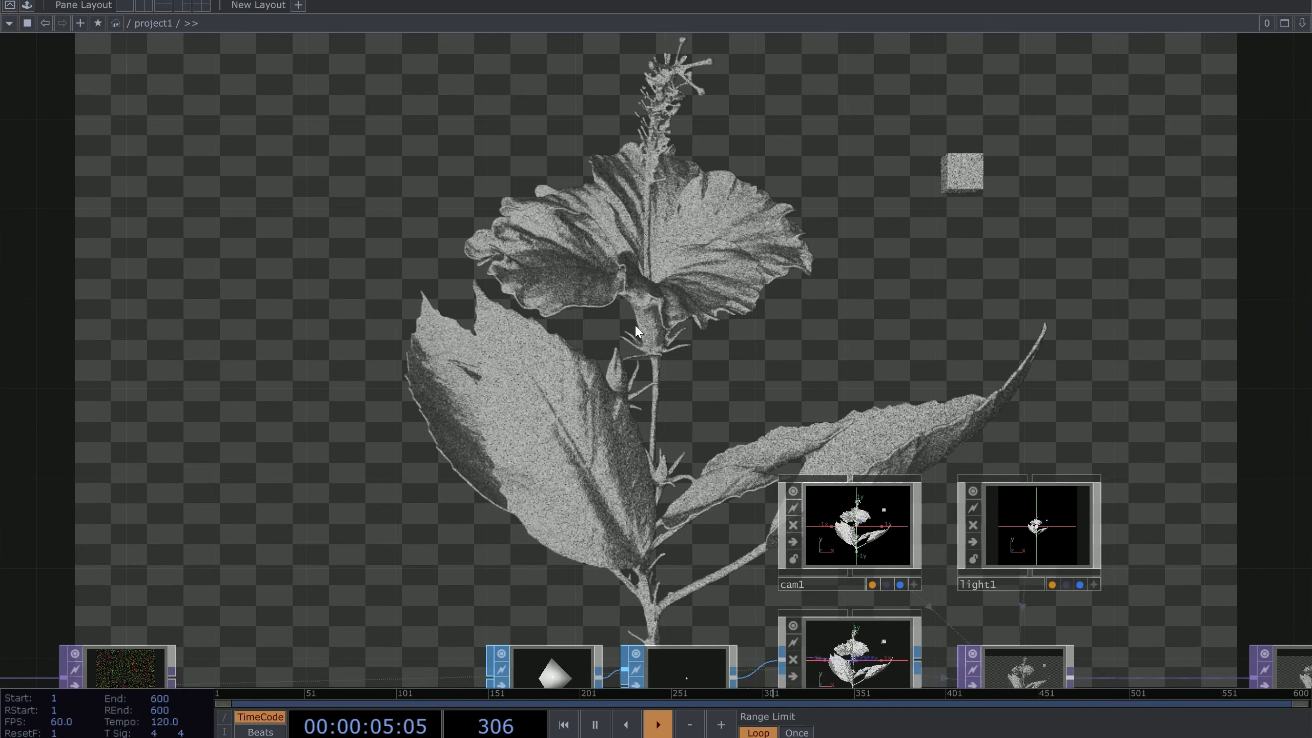
Step: Orbit light1 around the flower so it shines from an angle, with rotation about -22.6 in X and 45.2 in Y
{"action": "scroll", "coordinate": [634, 327], "scroll_direction": "down", "scroll_amount": 1}
{"action": "scroll", "coordinate": [372, 406], "scroll_direction": "down", "scroll_amount": 2}
{"action": "left_click_drag", "start_coordinate": [354, 463], "coordinate": [417, 364]}
{"action": "scroll", "coordinate": [1088, 404], "scroll_direction": "up", "scroll_amount": 5}
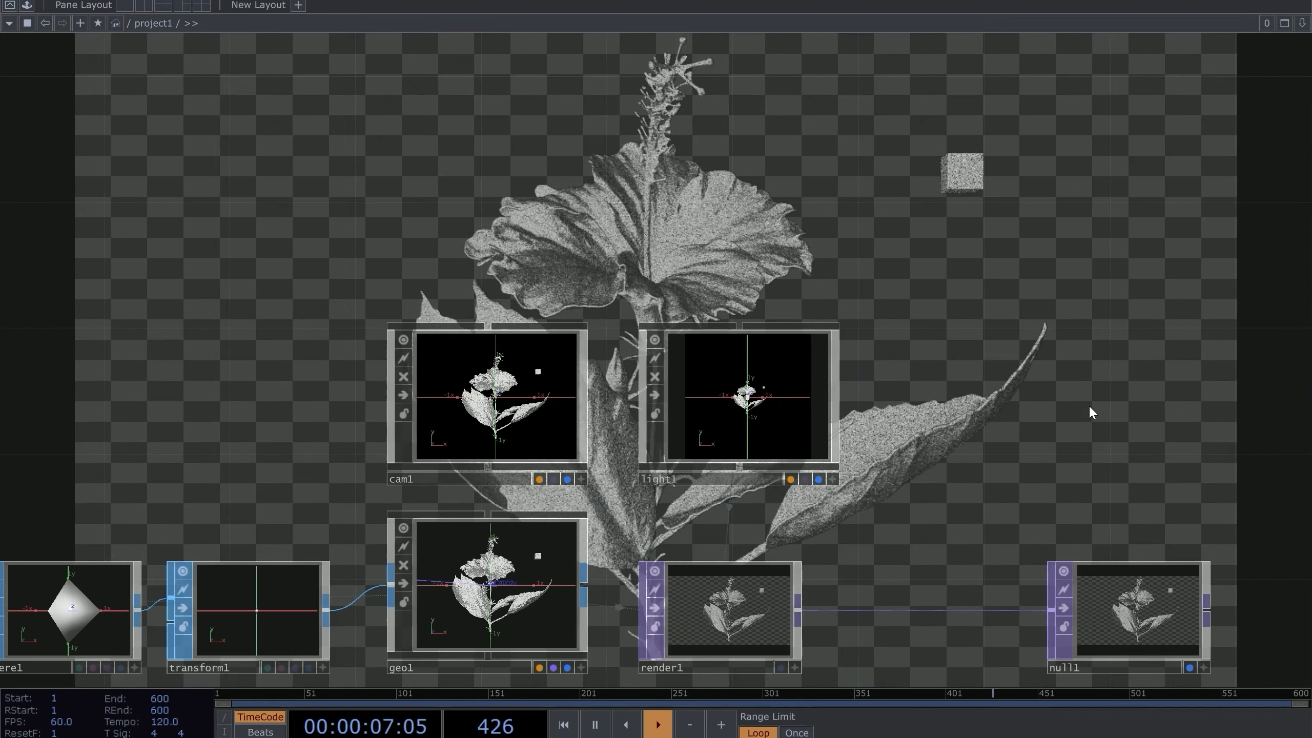
{"action": "left_click_drag", "start_coordinate": [882, 491], "coordinate": [738, 443]}
{"action": "scroll", "coordinate": [735, 441], "scroll_direction": "up", "scroll_amount": 1}
{"action": "left_click", "coordinate": [506, 481]}
{"action": "left_click_drag", "start_coordinate": [447, 342], "coordinate": [401, 330]}
{"action": "scroll", "coordinate": [589, 383], "scroll_direction": "down", "scroll_amount": 3}
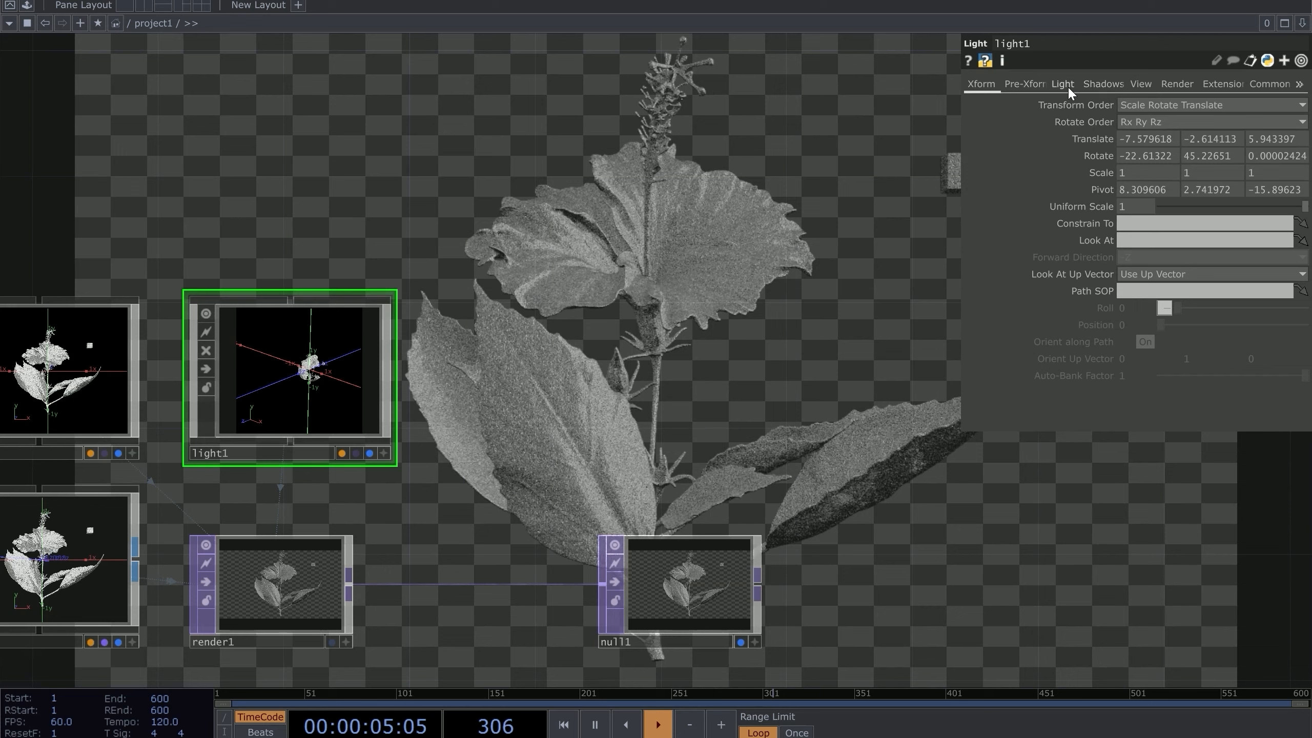
Step: Set light1's shadow type to Hard, 2D Mapped
{"action": "left_click", "coordinate": [1067, 84]}
{"action": "left_click", "coordinate": [1092, 86]}
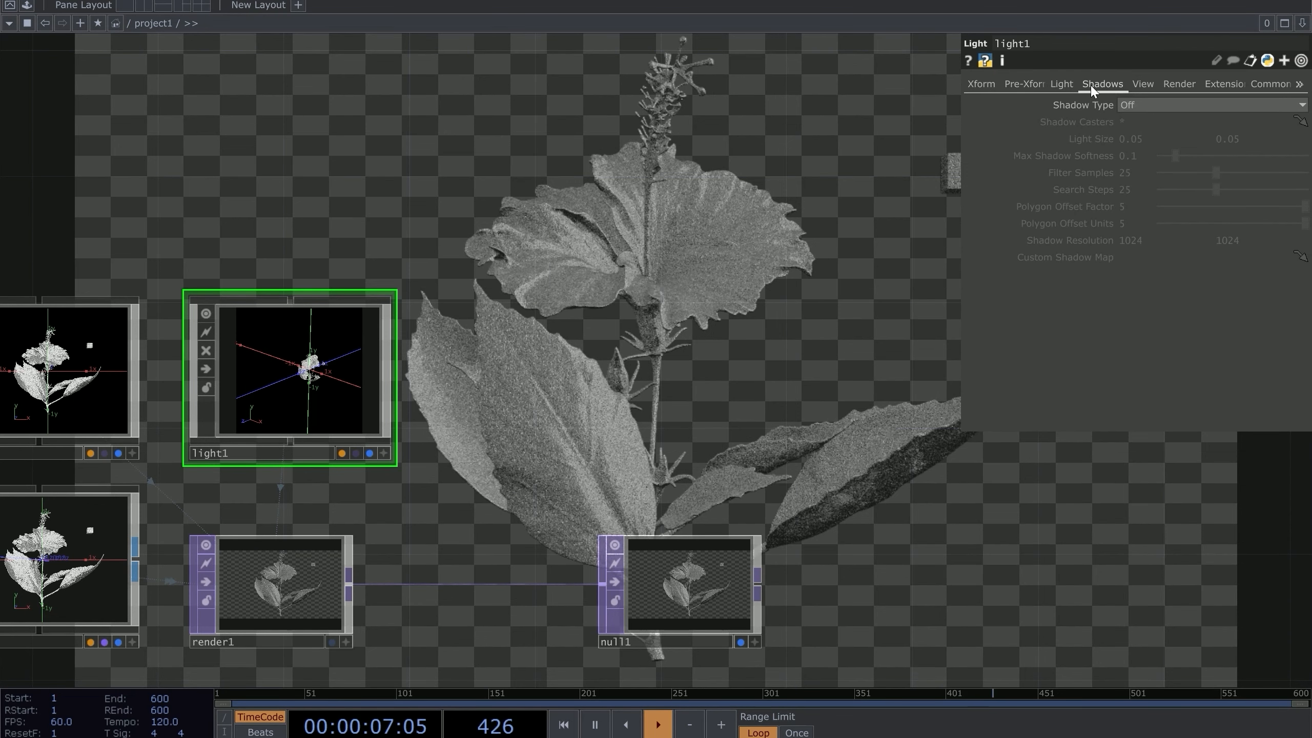
{"action": "left_click", "coordinate": [1138, 105]}
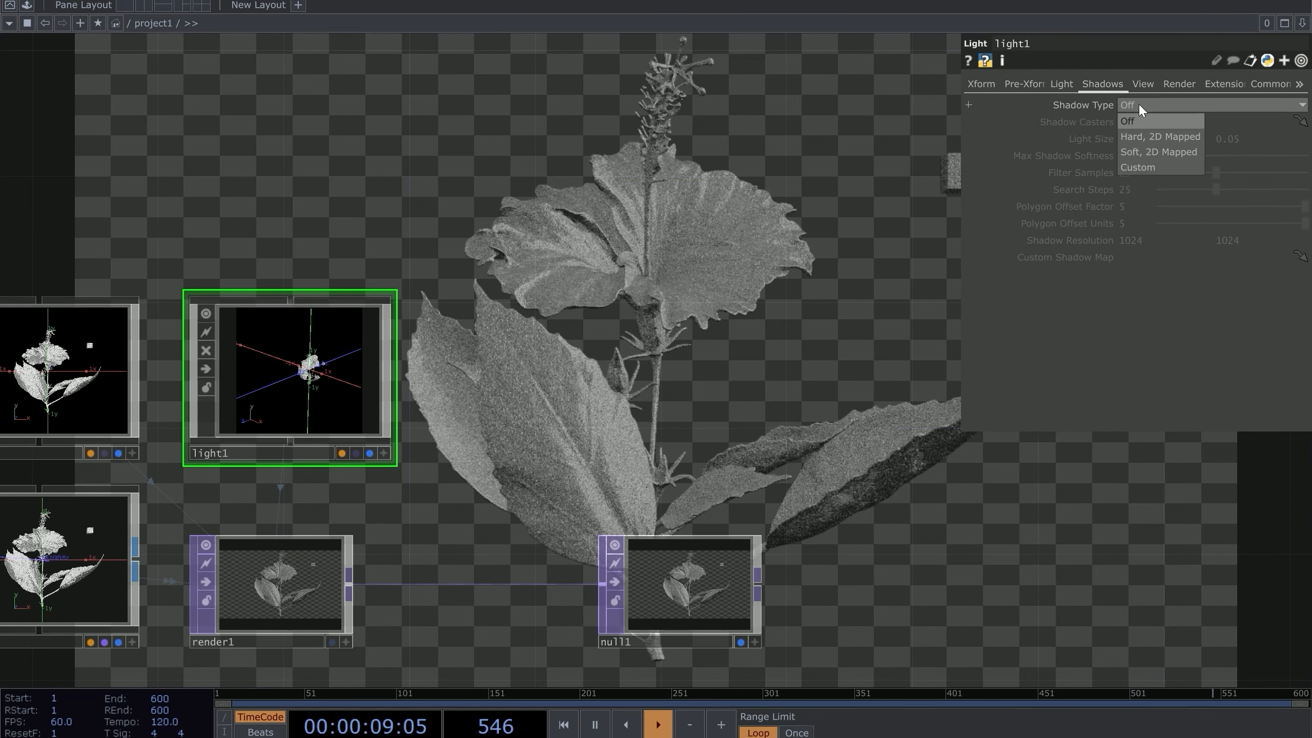
{"action": "left_click", "coordinate": [1139, 134]}
{"action": "left_click_drag", "start_coordinate": [594, 340], "coordinate": [471, 475]}
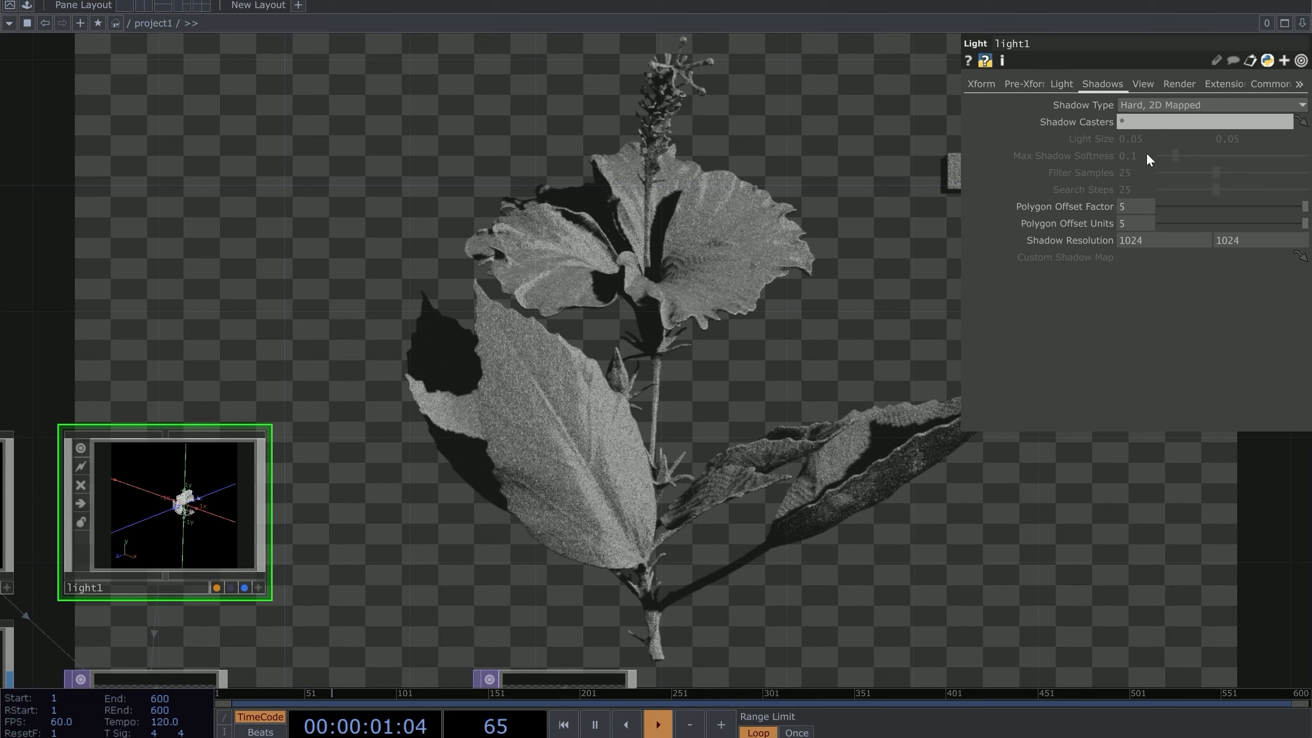
{"action": "middle_click_drag", "start_coordinate": [1099, 241], "coordinate": [1128, 224]}
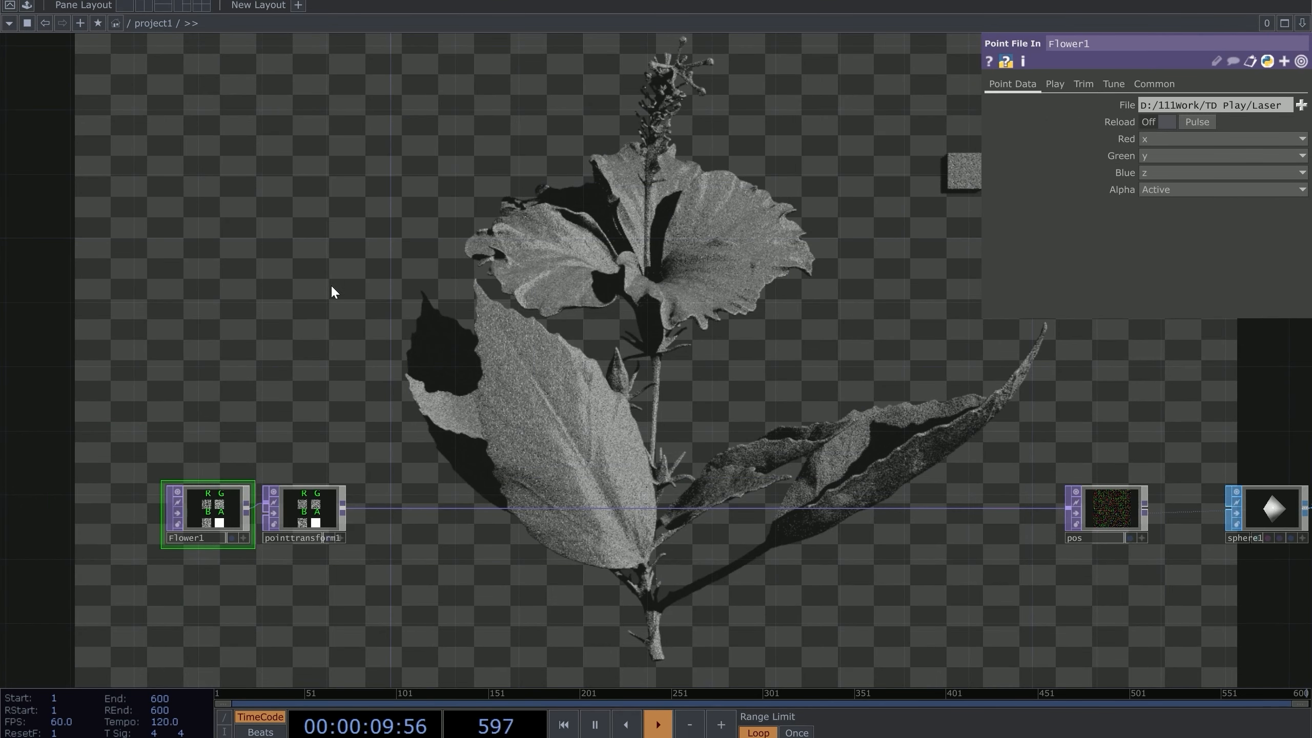
Step: Add a Point File Select TOP above Flower1 and assign Flower1 as its Point File In source
{"action": "key", "text": "Tab"}
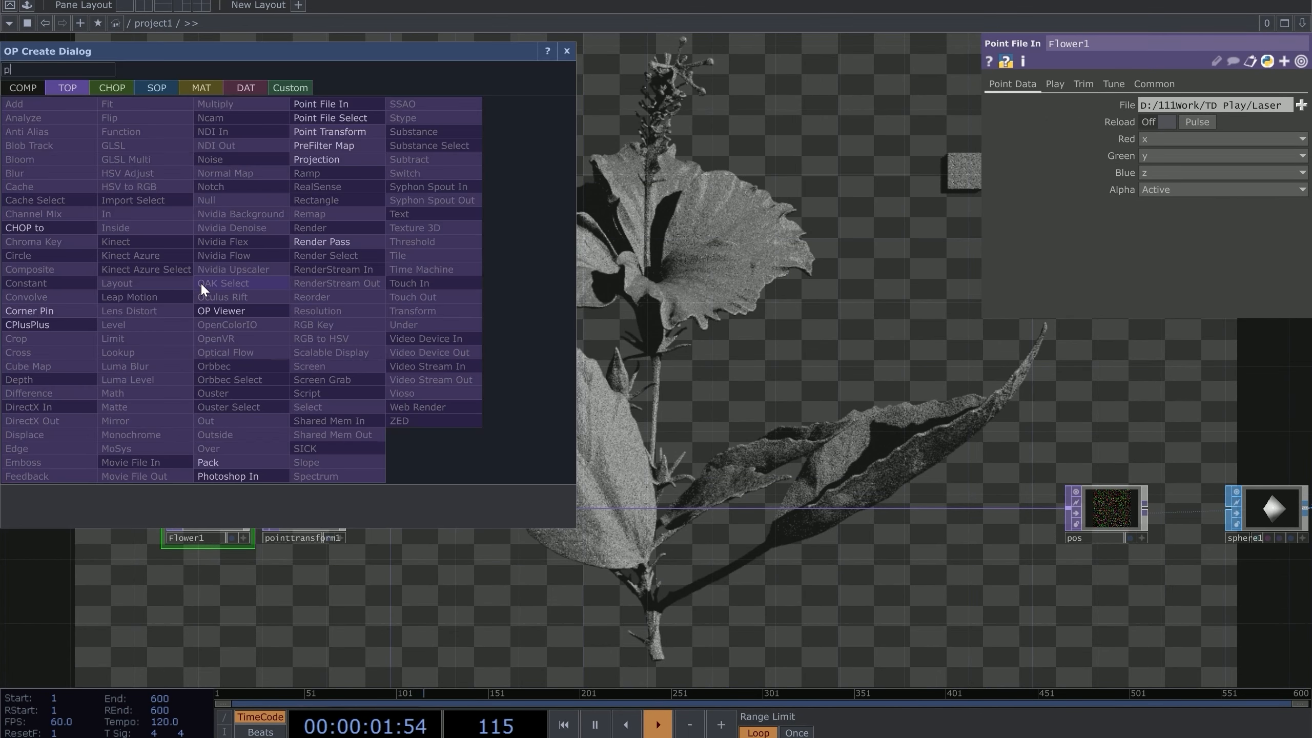
{"action": "type", "text": "po"}
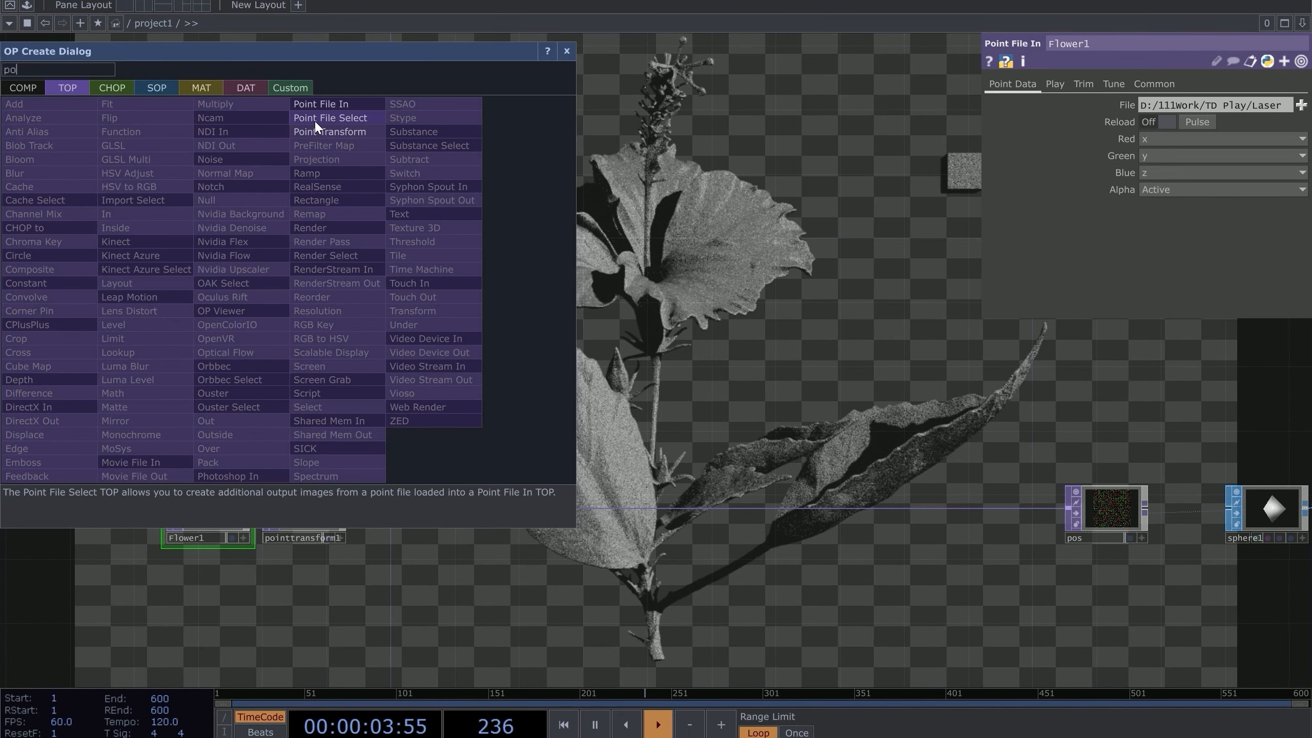
{"action": "left_click", "coordinate": [316, 119]}
{"action": "left_click", "coordinate": [215, 353]}
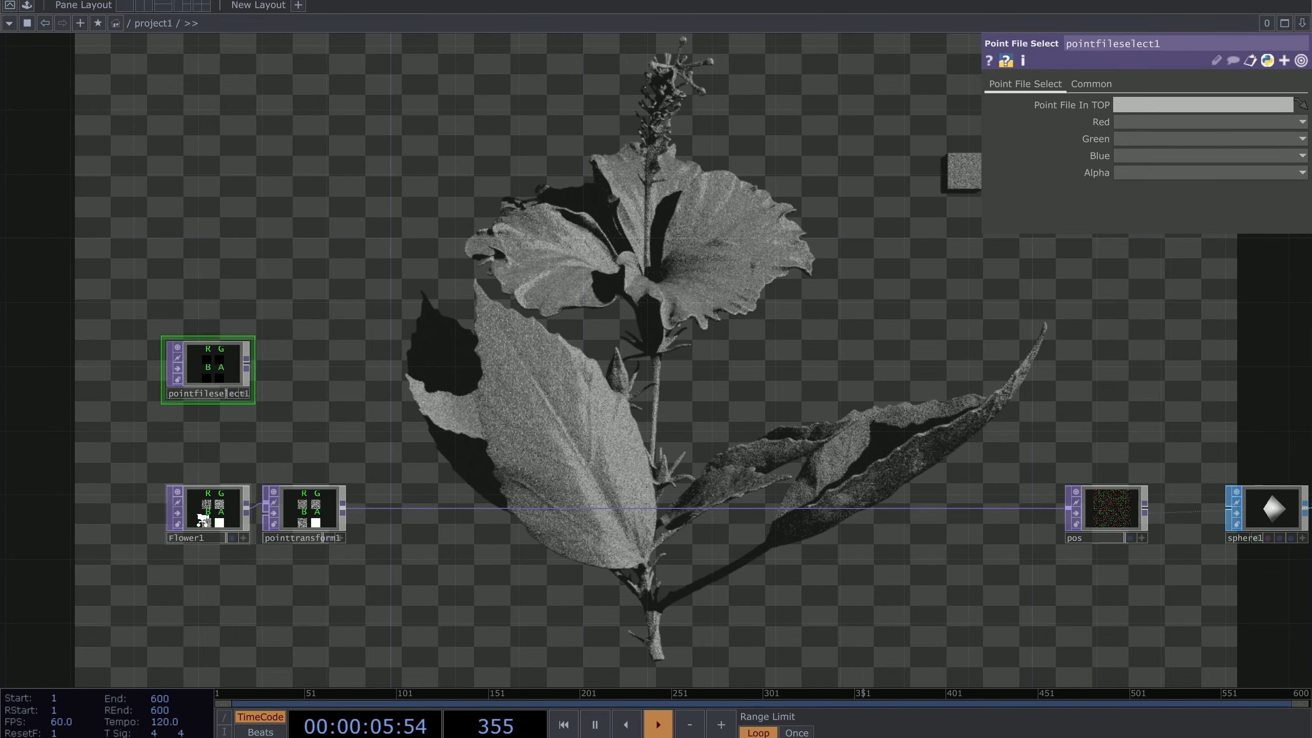
{"action": "scroll", "coordinate": [202, 519], "scroll_direction": "up", "scroll_amount": 4}
{"action": "left_click_drag", "start_coordinate": [213, 456], "coordinate": [209, 185]}
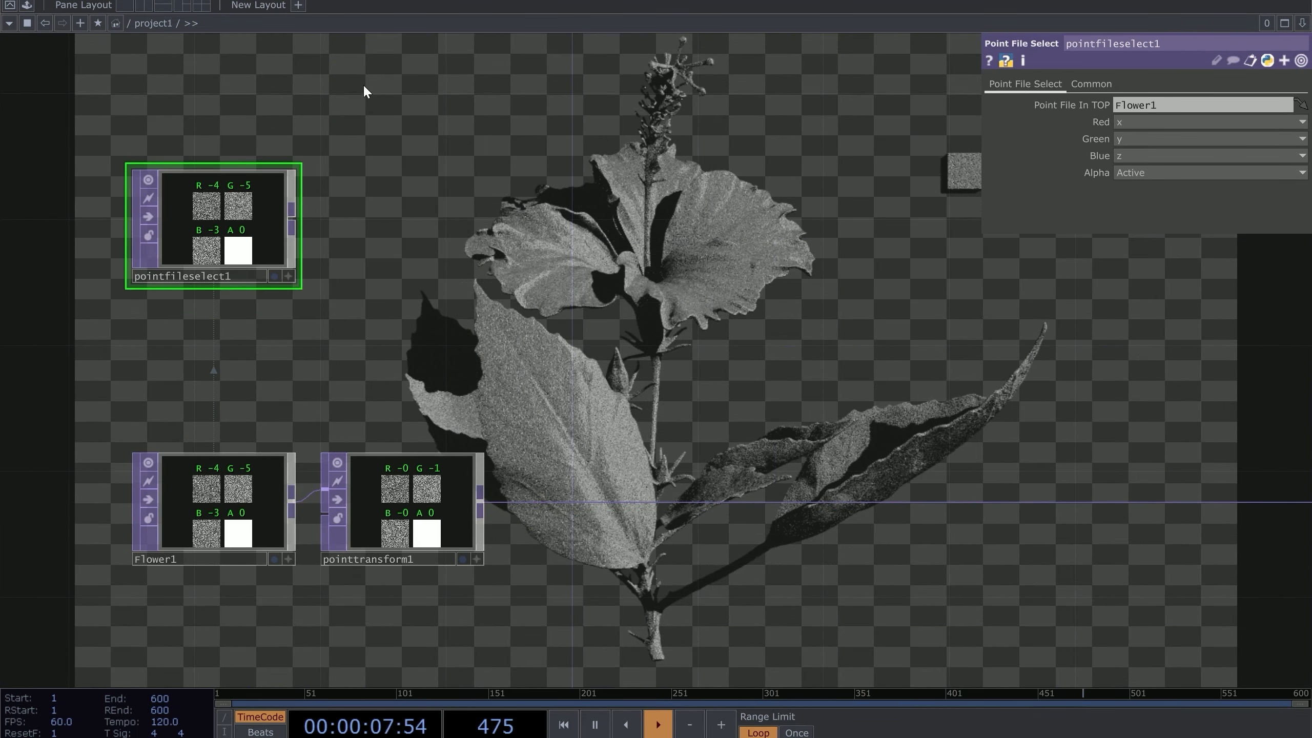
Step: Map pointfileselect1's Red, Green and Blue channels to the file's red, green and blue data
{"action": "left_click_drag", "start_coordinate": [618, 267], "coordinate": [554, 388]}
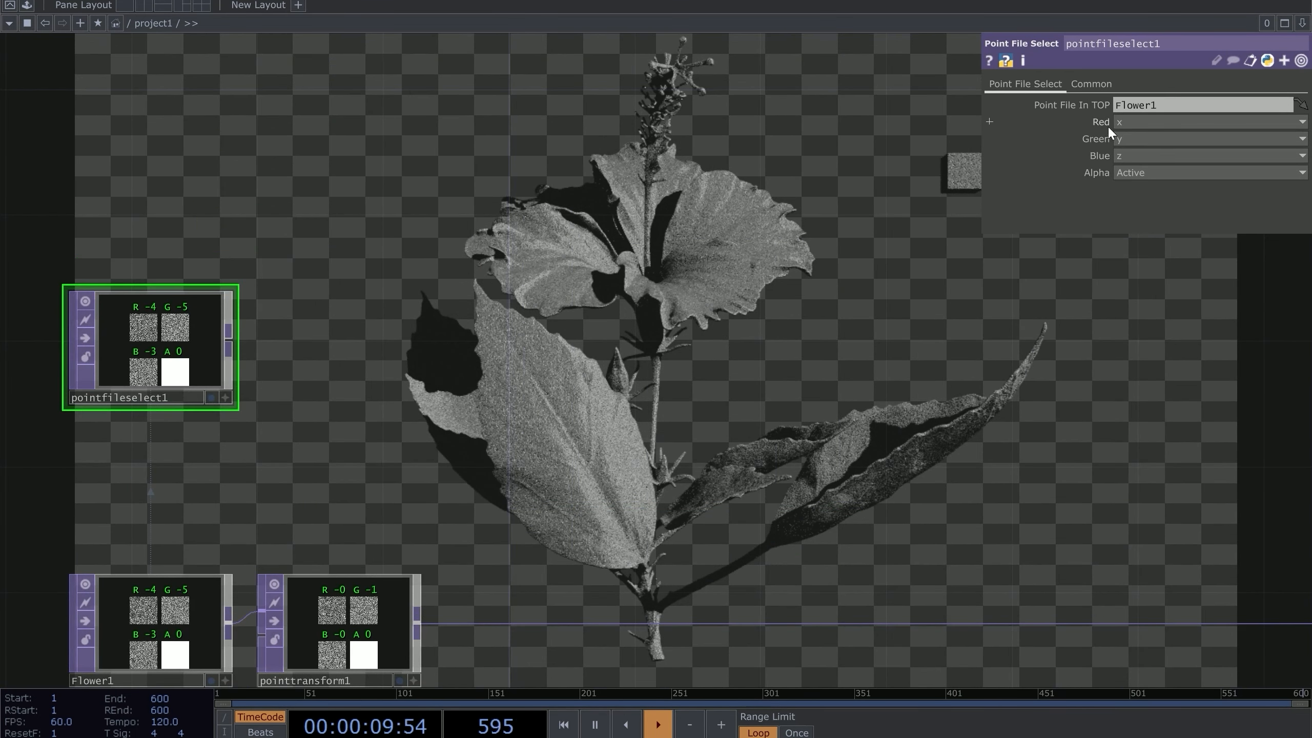
{"action": "left_click", "coordinate": [1143, 121]}
{"action": "left_click", "coordinate": [1135, 227]}
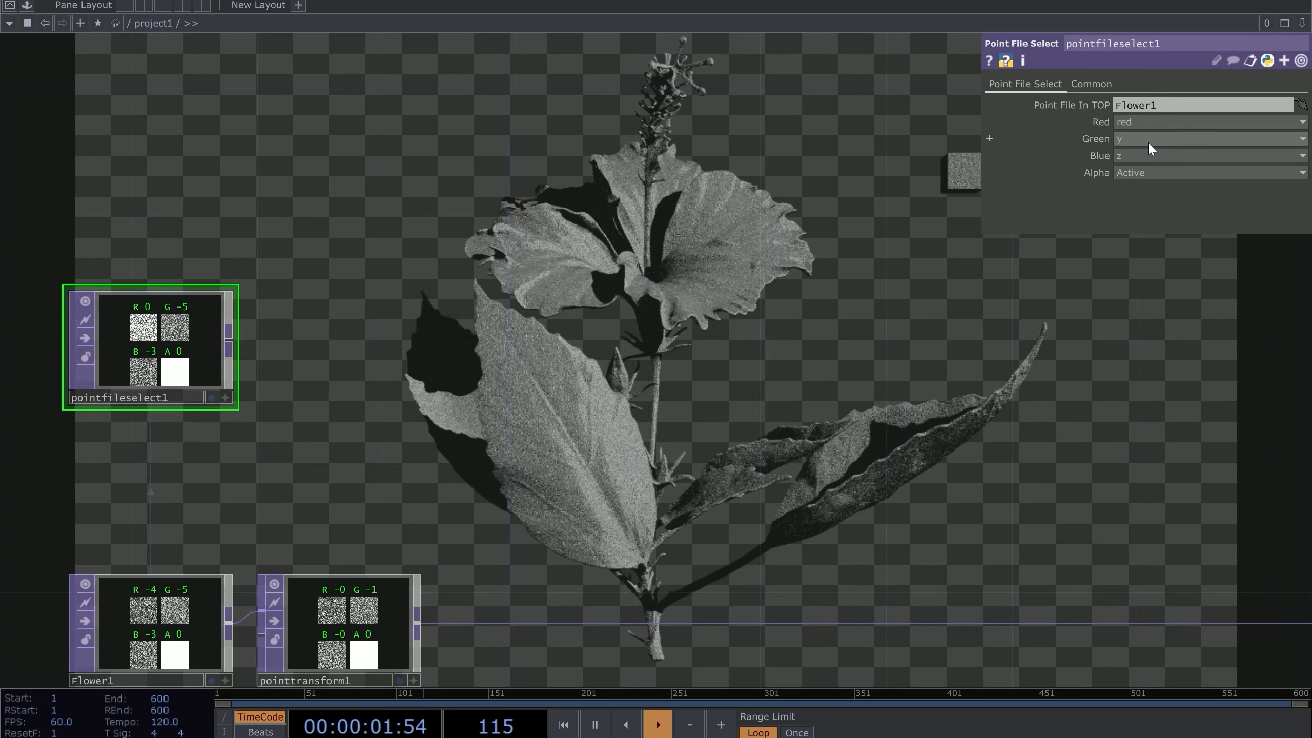
{"action": "left_click", "coordinate": [1147, 142]}
{"action": "left_click", "coordinate": [1138, 308]}
{"action": "left_click", "coordinate": [1139, 144]}
{"action": "left_click", "coordinate": [1141, 160]}
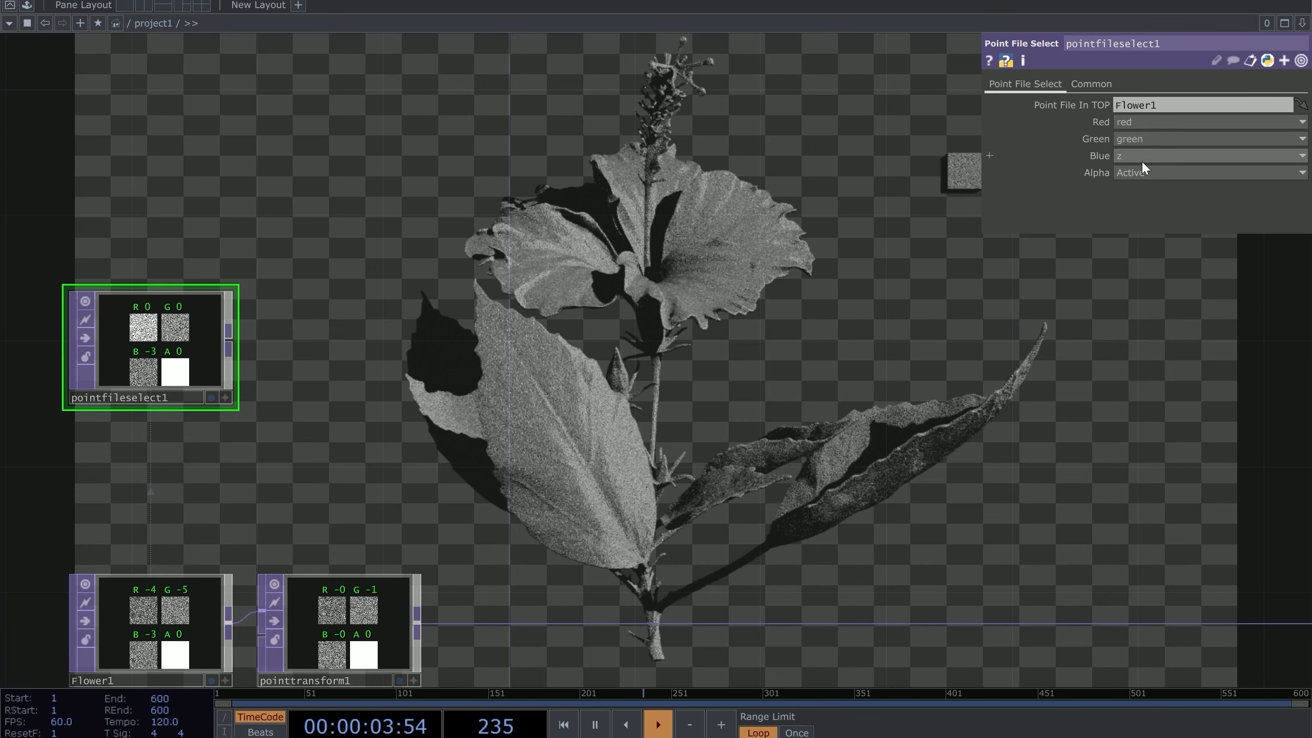
{"action": "left_click", "coordinate": [1141, 159]}
{"action": "left_click", "coordinate": [1134, 343]}
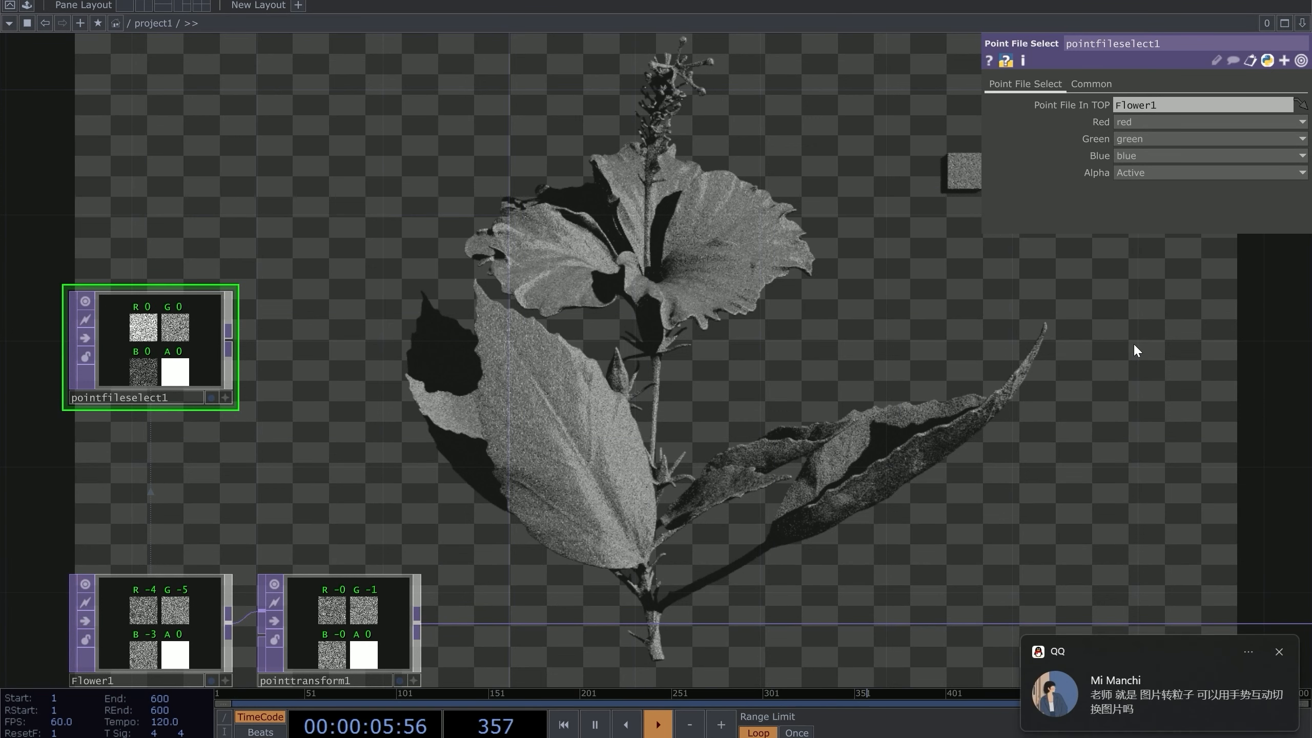
{"action": "left_click", "coordinate": [1279, 652]}
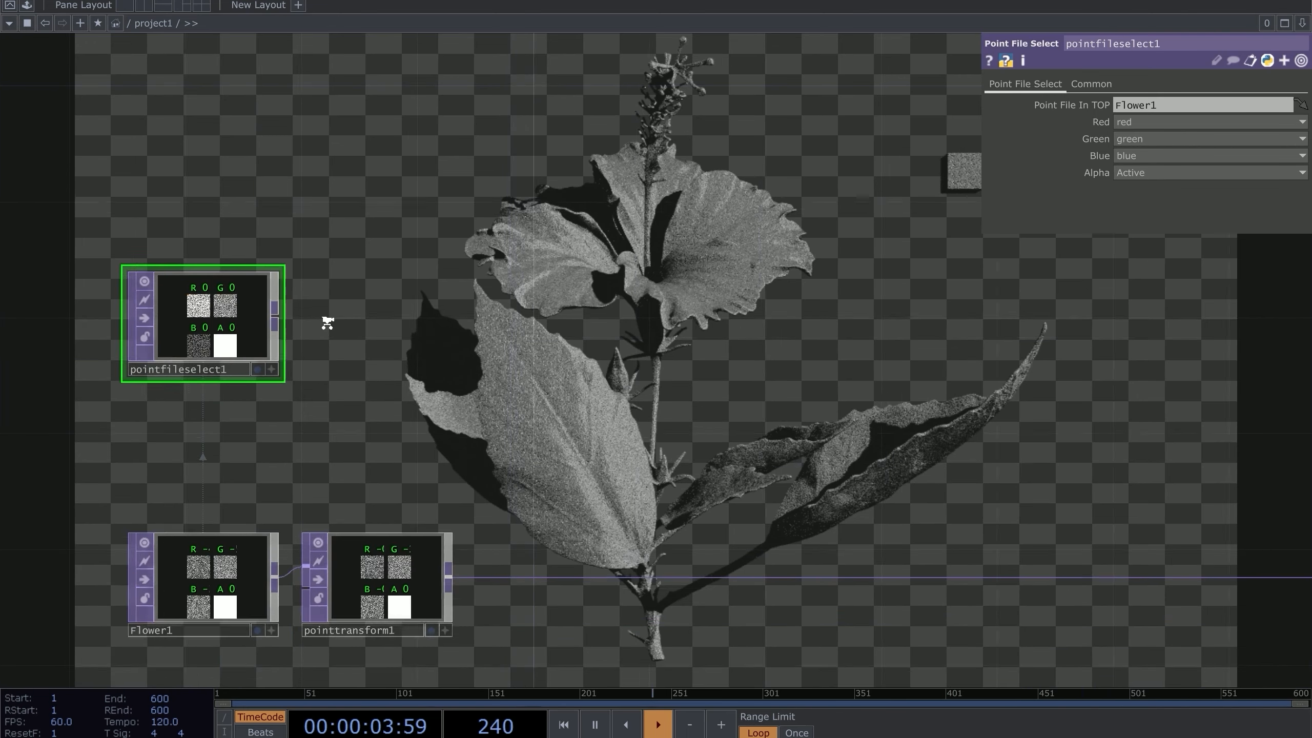
Step: Add a Math TOP connected to the output of pointfileselect1
{"action": "left_click_drag", "start_coordinate": [328, 319], "coordinate": [222, 342]}
{"action": "scroll", "coordinate": [179, 343], "scroll_direction": "up", "scroll_amount": 3}
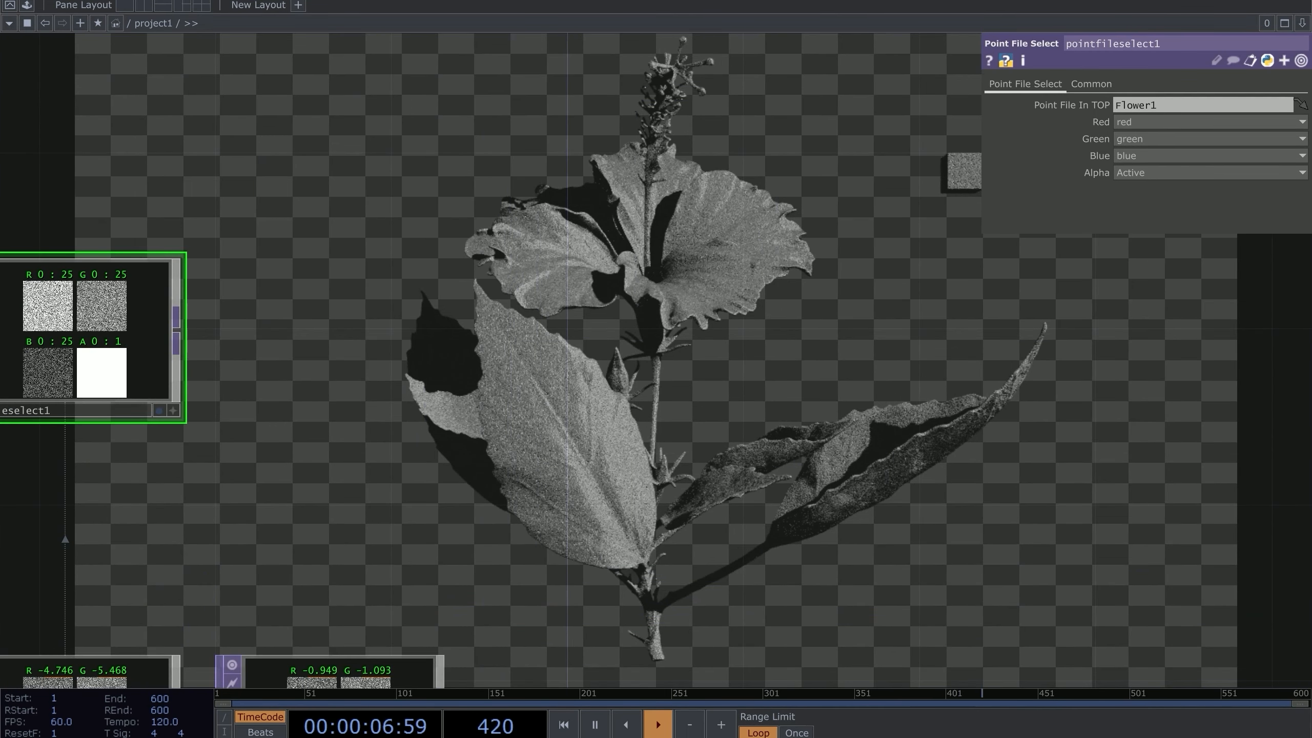
{"action": "key", "text": "Tab"}
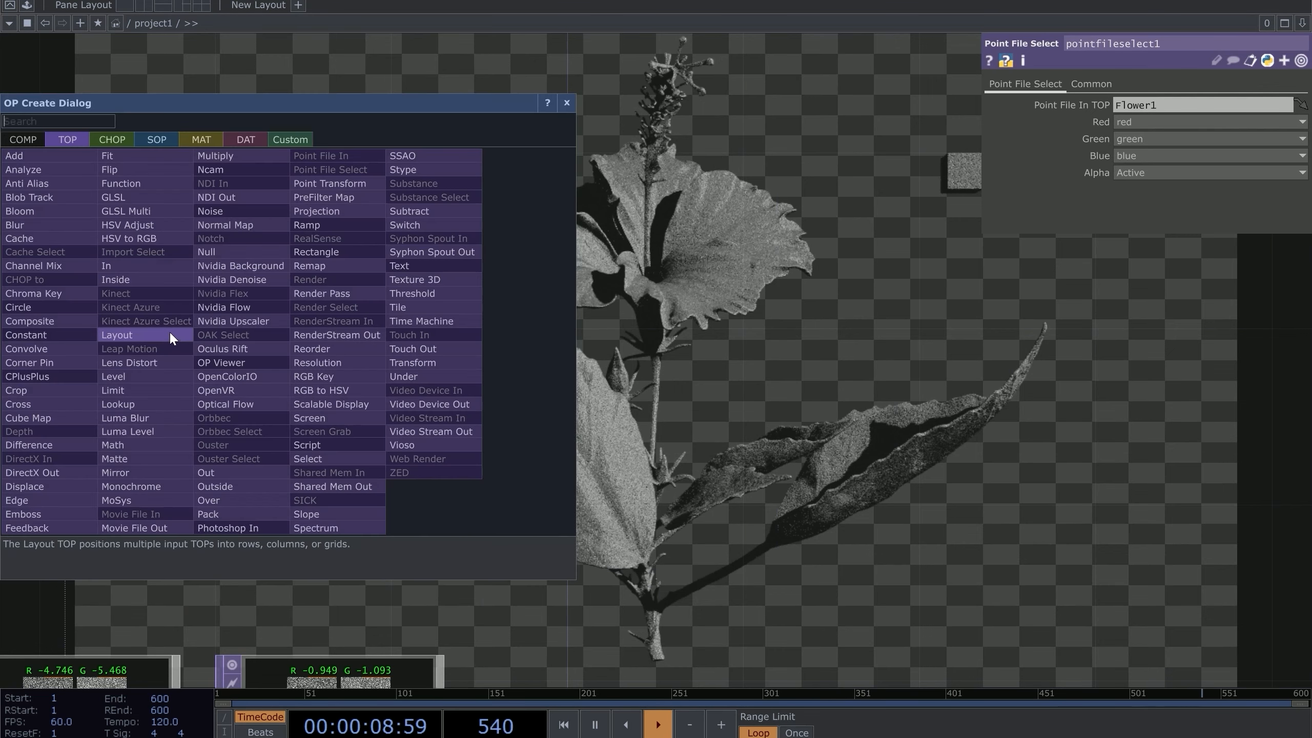
{"action": "type", "text": "ma"}
{"action": "left_click", "coordinate": [113, 445]}
{"action": "left_click", "coordinate": [400, 343]}
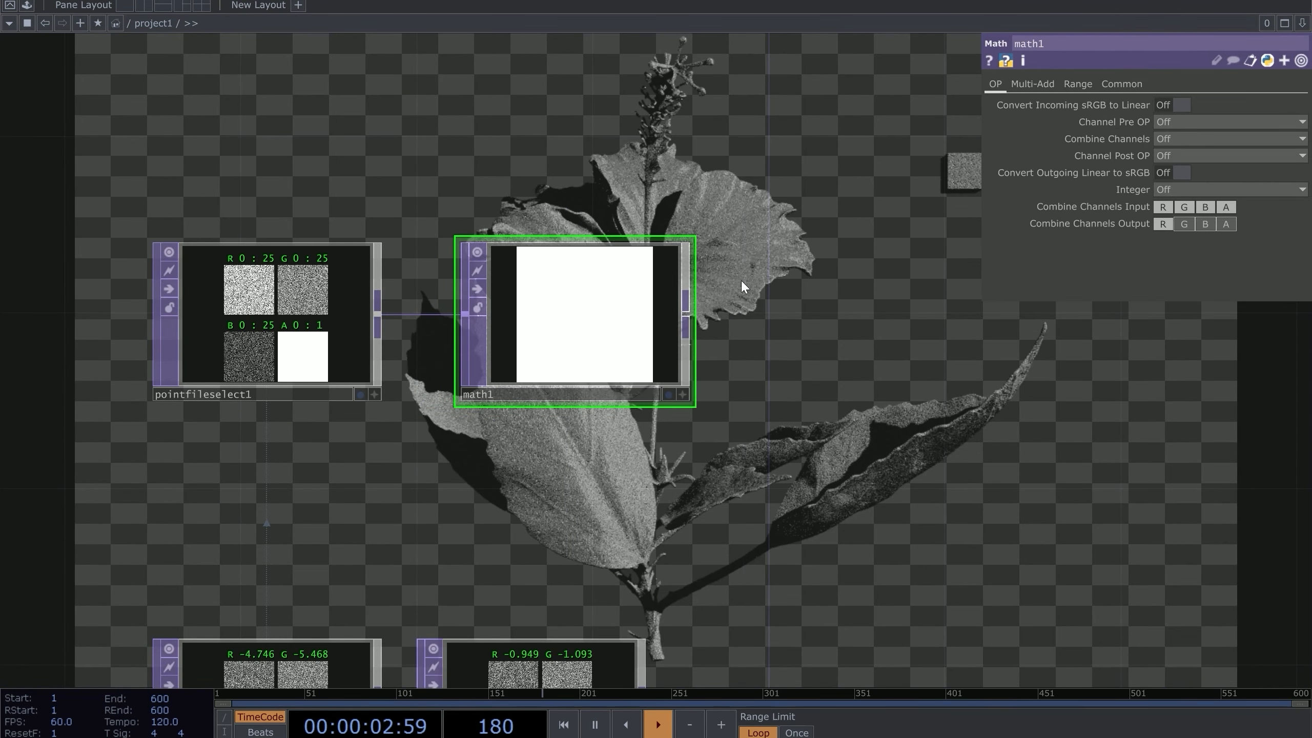
Step: Compare the channel value ranges in pointfileselect1 with the output image of math1
{"action": "scroll", "coordinate": [690, 314], "scroll_direction": "up", "scroll_amount": 5}
{"action": "scroll", "coordinate": [463, 258], "scroll_direction": "down", "scroll_amount": 5}
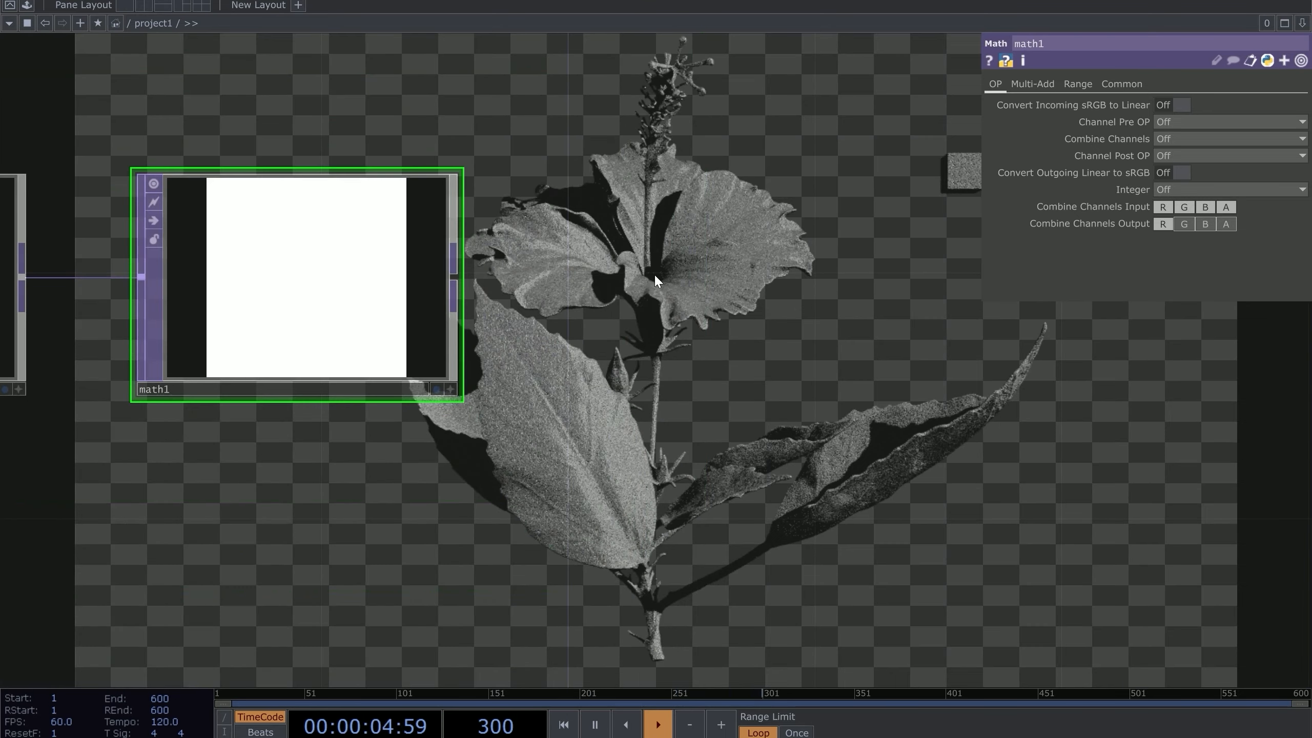
{"action": "left_click_drag", "start_coordinate": [397, 233], "coordinate": [421, 238]}
{"action": "left_click", "coordinate": [303, 434]}
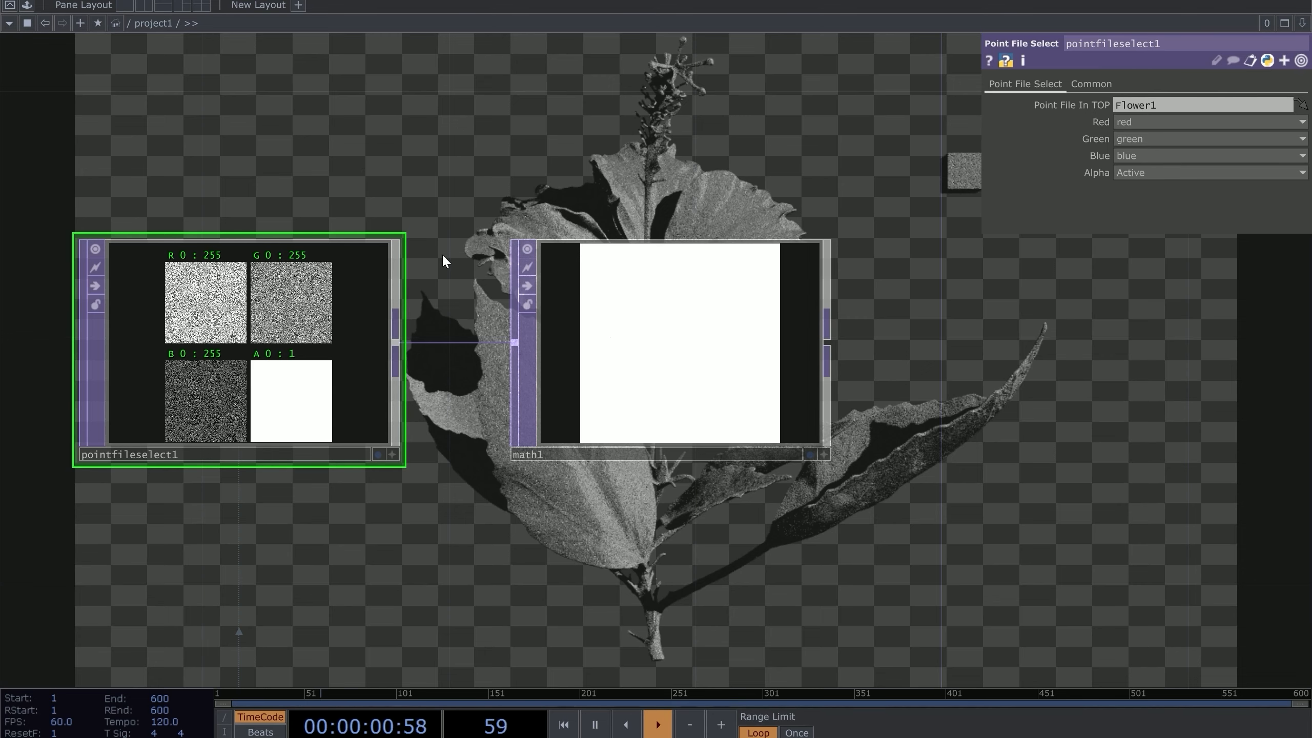
{"action": "left_click_drag", "start_coordinate": [640, 200], "coordinate": [445, 228]}
{"action": "left_click", "coordinate": [611, 315]}
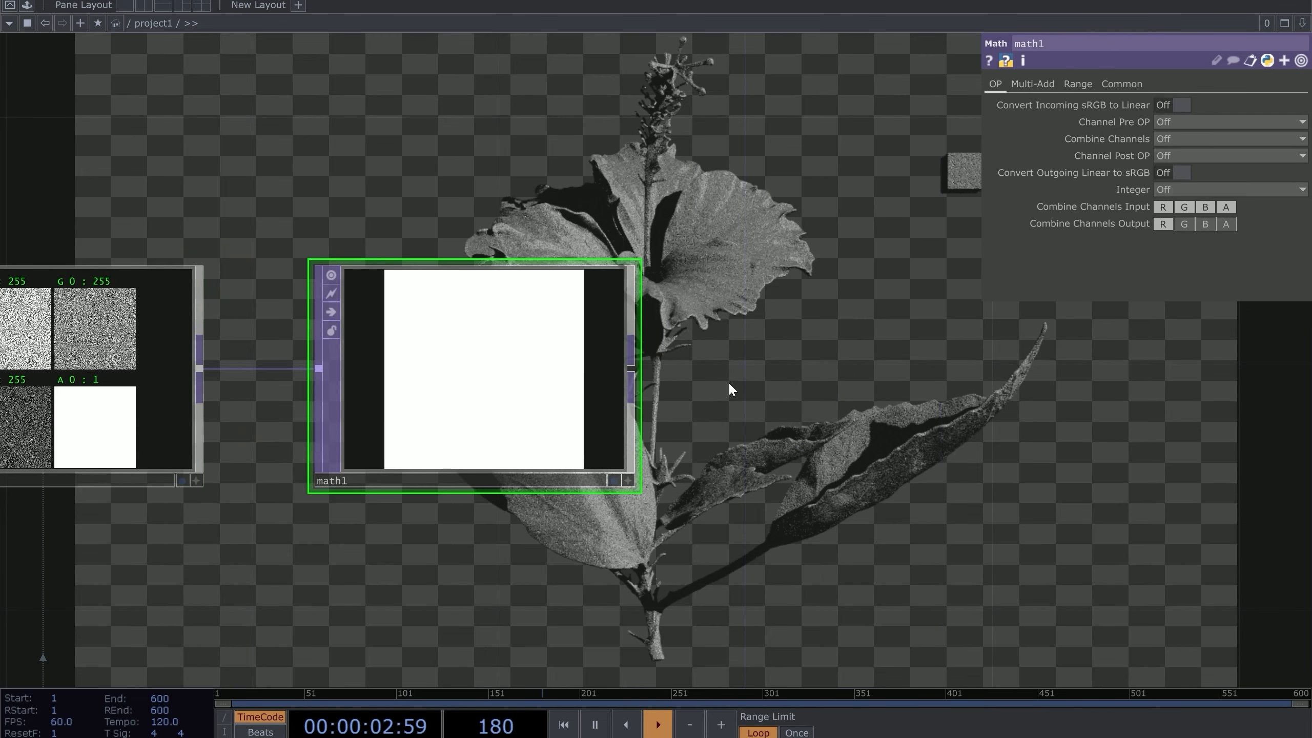
{"action": "scroll", "coordinate": [723, 421], "scroll_direction": "down", "scroll_amount": 3}
{"action": "left_click_drag", "start_coordinate": [943, 445], "coordinate": [600, 454]}
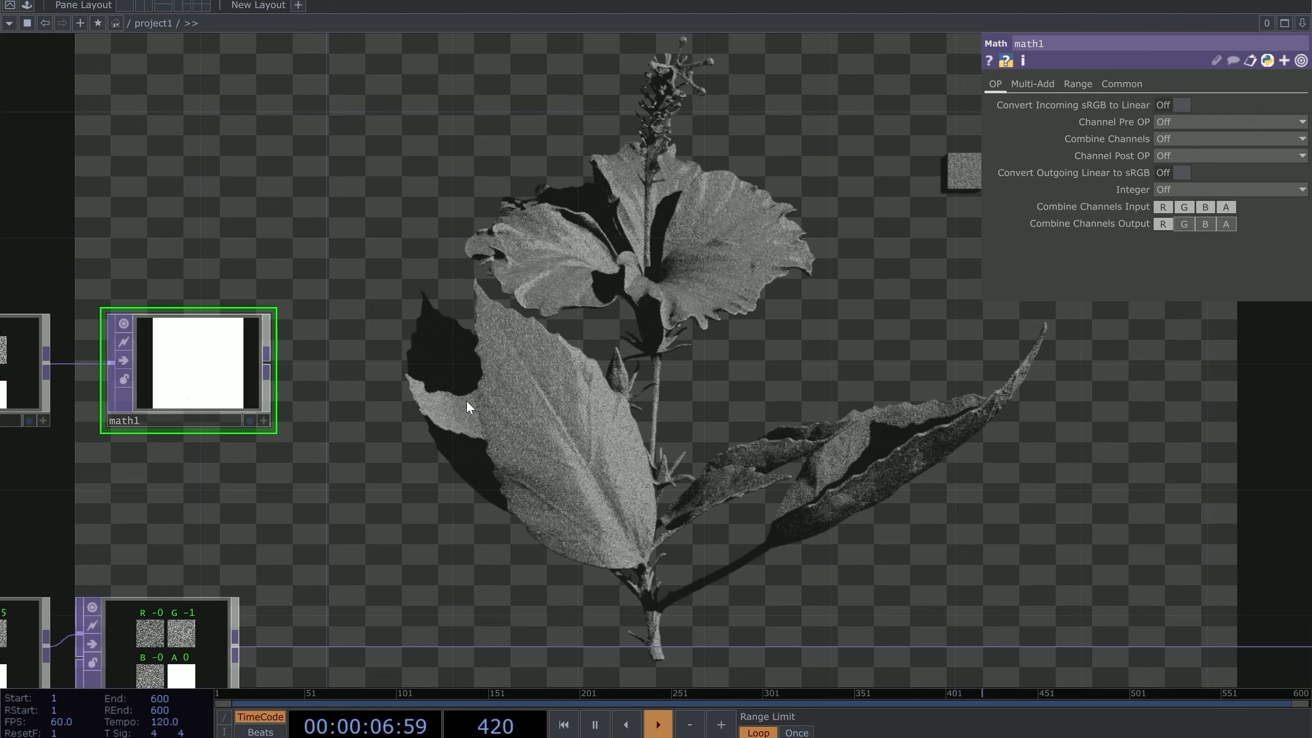
{"action": "scroll", "coordinate": [277, 267], "scroll_direction": "up", "scroll_amount": 3}
{"action": "left_click_drag", "start_coordinate": [628, 198], "coordinate": [897, 102]}
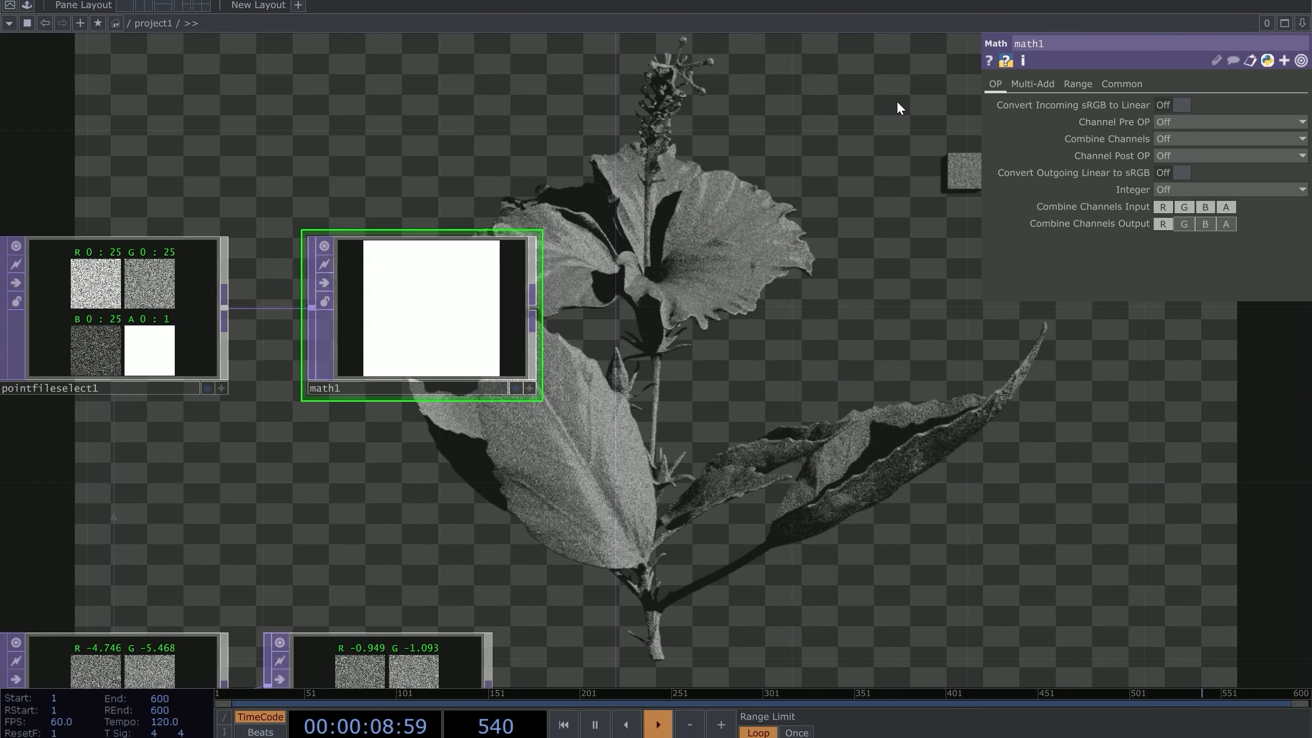
Step: Set math1's Multiply value to 1/255 and inspect the resulting color image
{"action": "left_click", "coordinate": [1022, 81]}
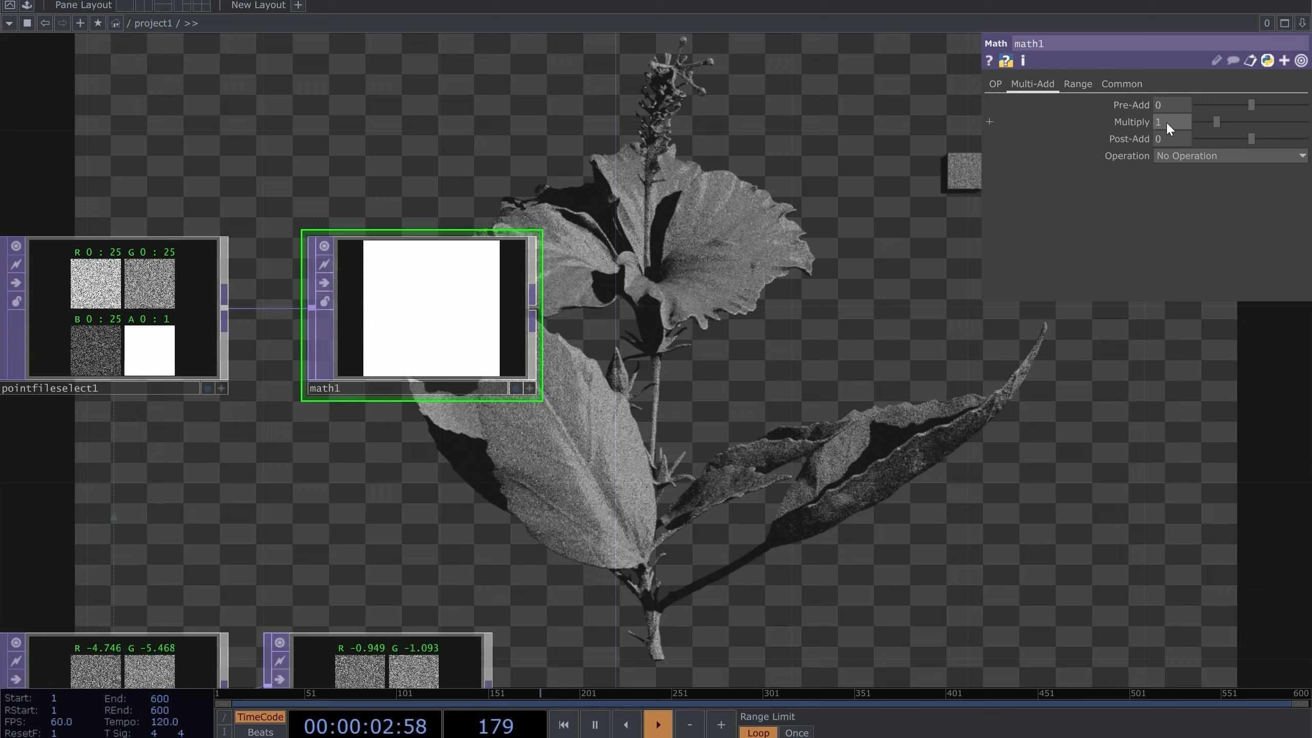
{"action": "type", "text": "/255"}
{"action": "key", "text": "Return"}
{"action": "scroll", "coordinate": [589, 249], "scroll_direction": "up", "scroll_amount": 5}
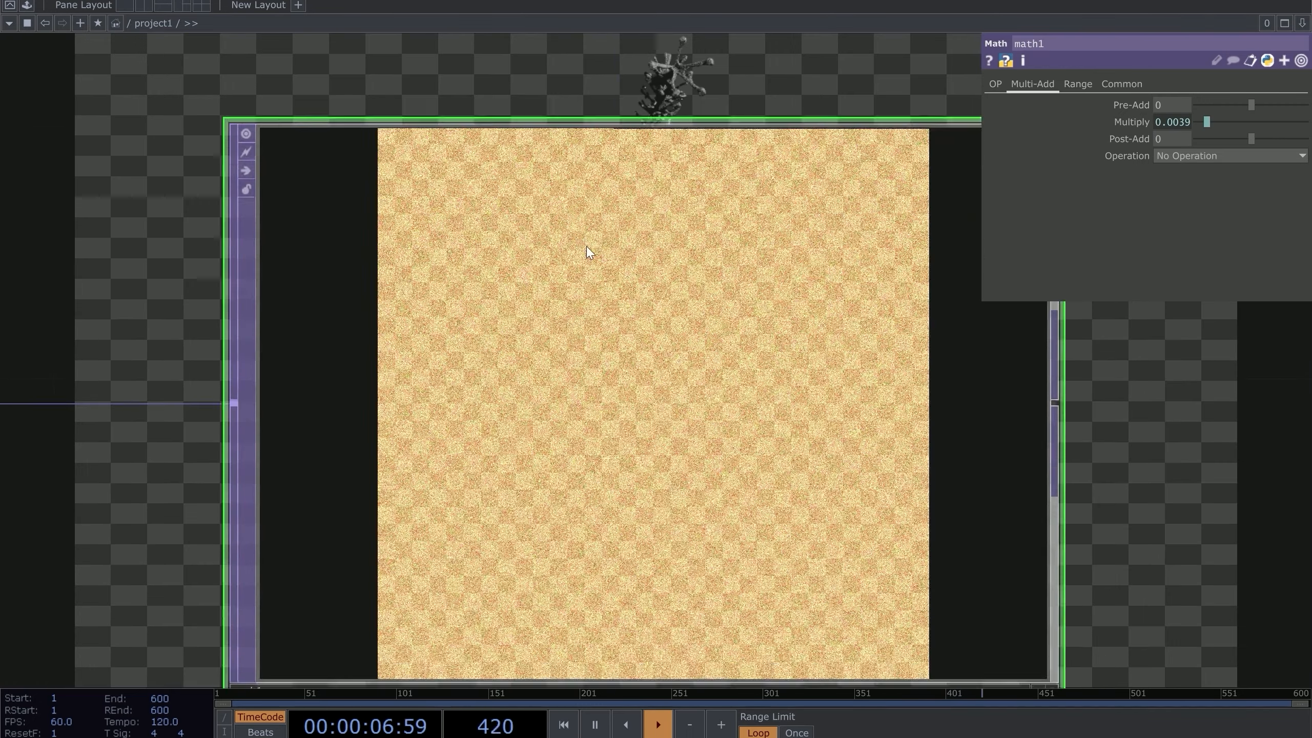
Step: Add a Null TOP to the output of math1 and rename it col
{"action": "scroll", "coordinate": [525, 341], "scroll_direction": "down", "scroll_amount": 7}
{"action": "left_click_drag", "start_coordinate": [526, 342], "coordinate": [254, 373]}
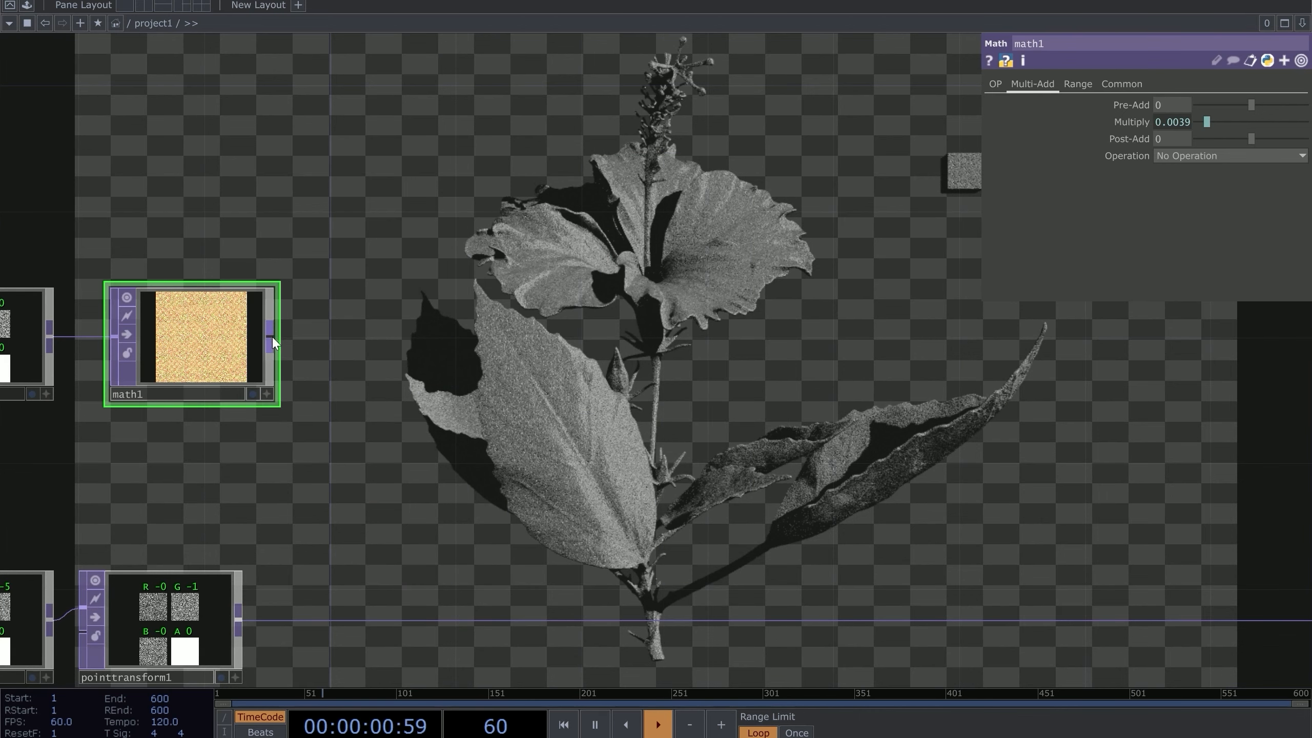
{"action": "left_click_drag", "start_coordinate": [217, 353], "coordinate": [171, 342]}
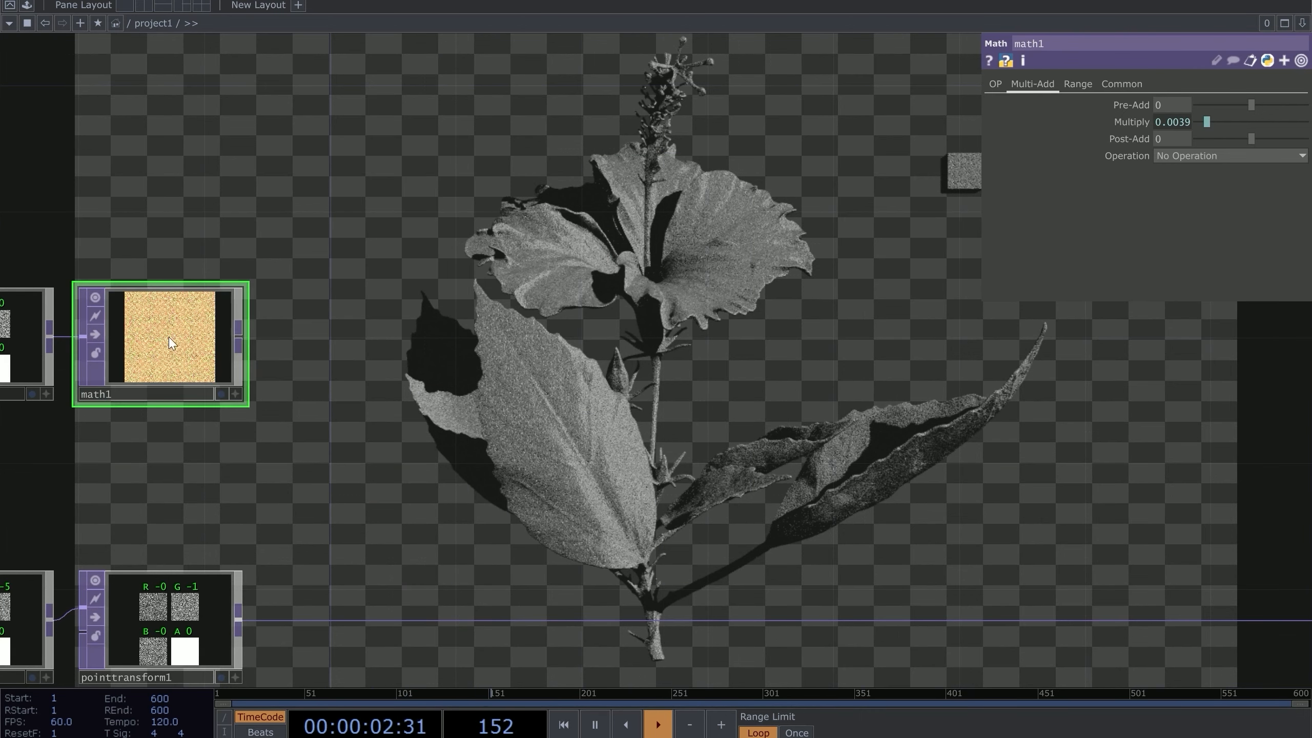
{"action": "right_click", "coordinate": [240, 341]}
{"action": "left_click", "coordinate": [233, 260]}
{"action": "left_click", "coordinate": [693, 398]}
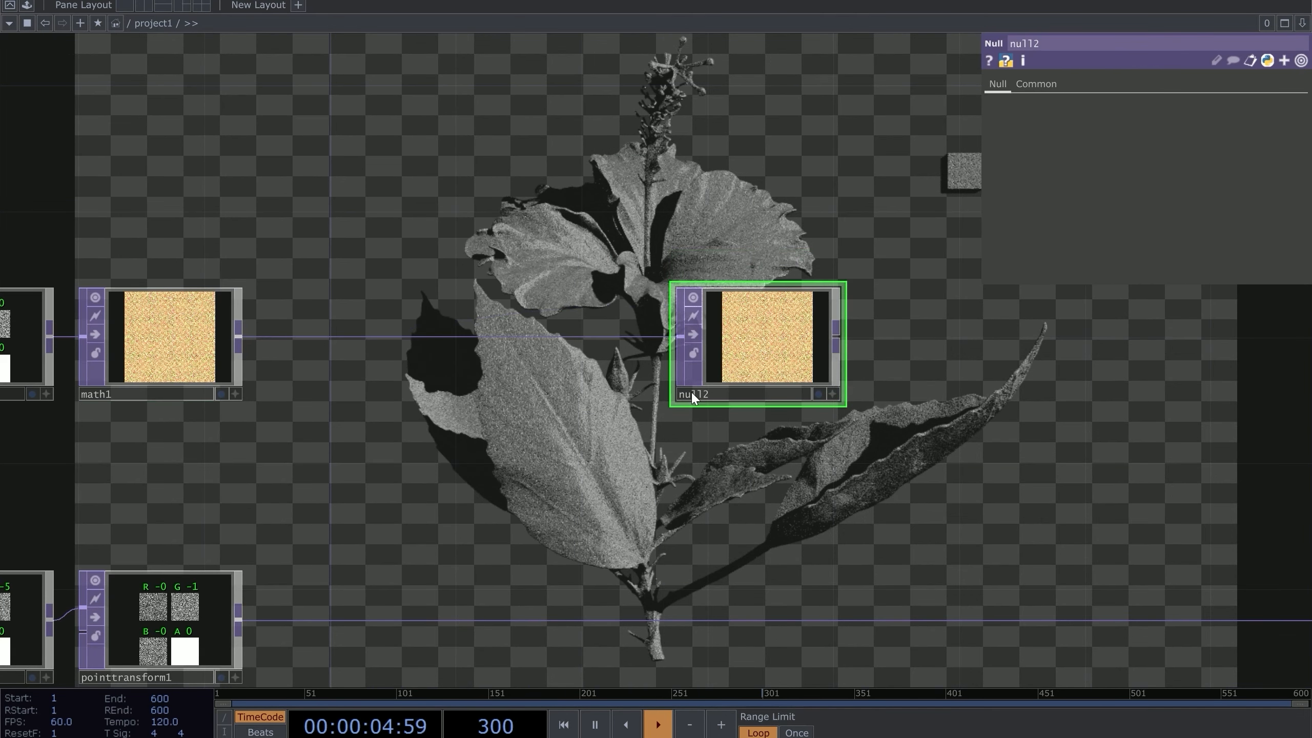
{"action": "left_click", "coordinate": [692, 394]}
{"action": "key", "text": "Return"}
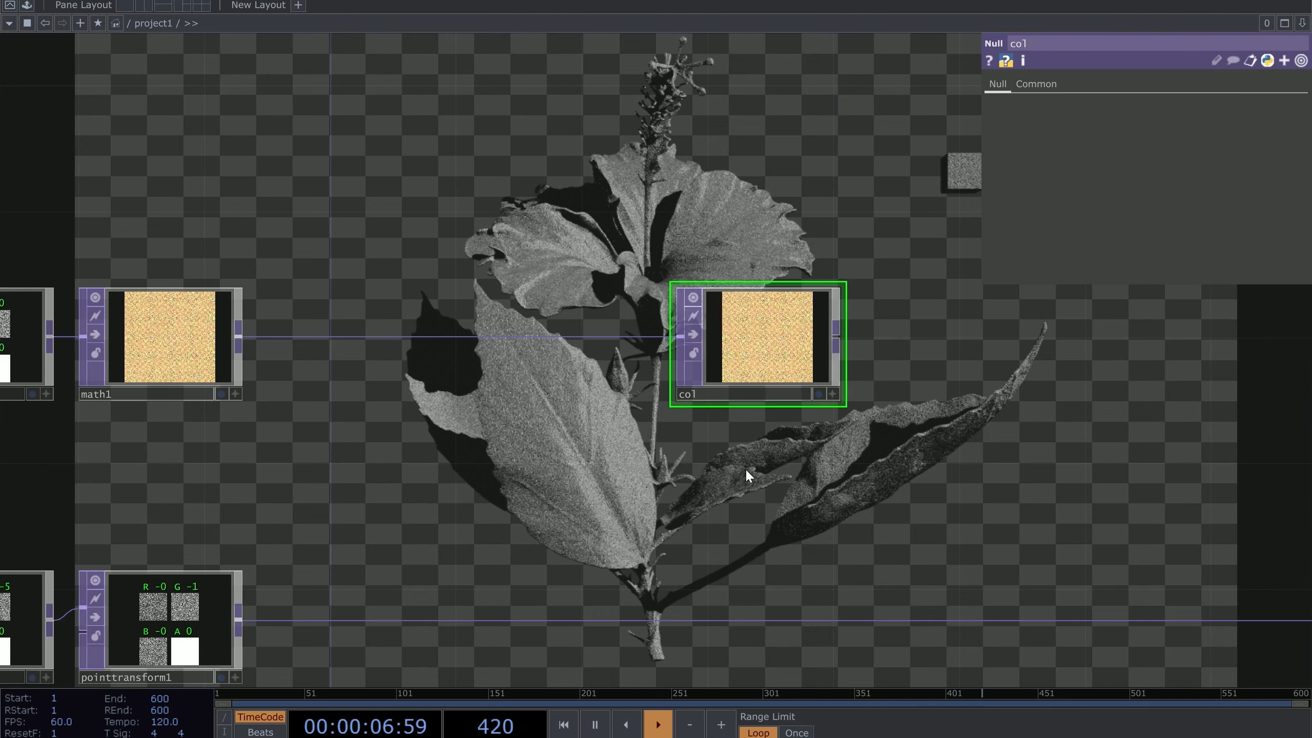
Step: Move the col Null along the network so it sits above the pos Null
{"action": "left_click_drag", "start_coordinate": [1012, 445], "coordinate": [433, 419]}
{"action": "scroll", "coordinate": [434, 419], "scroll_direction": "down", "scroll_amount": 5}
{"action": "left_click_drag", "start_coordinate": [345, 375], "coordinate": [689, 398]}
Step: Assign col as geo1's instance Color OP and map its R, G and B to the r, g and b channels
{"action": "left_click_drag", "start_coordinate": [497, 298], "coordinate": [338, 294]}
{"action": "scroll", "coordinate": [816, 454], "scroll_direction": "up", "scroll_amount": 5}
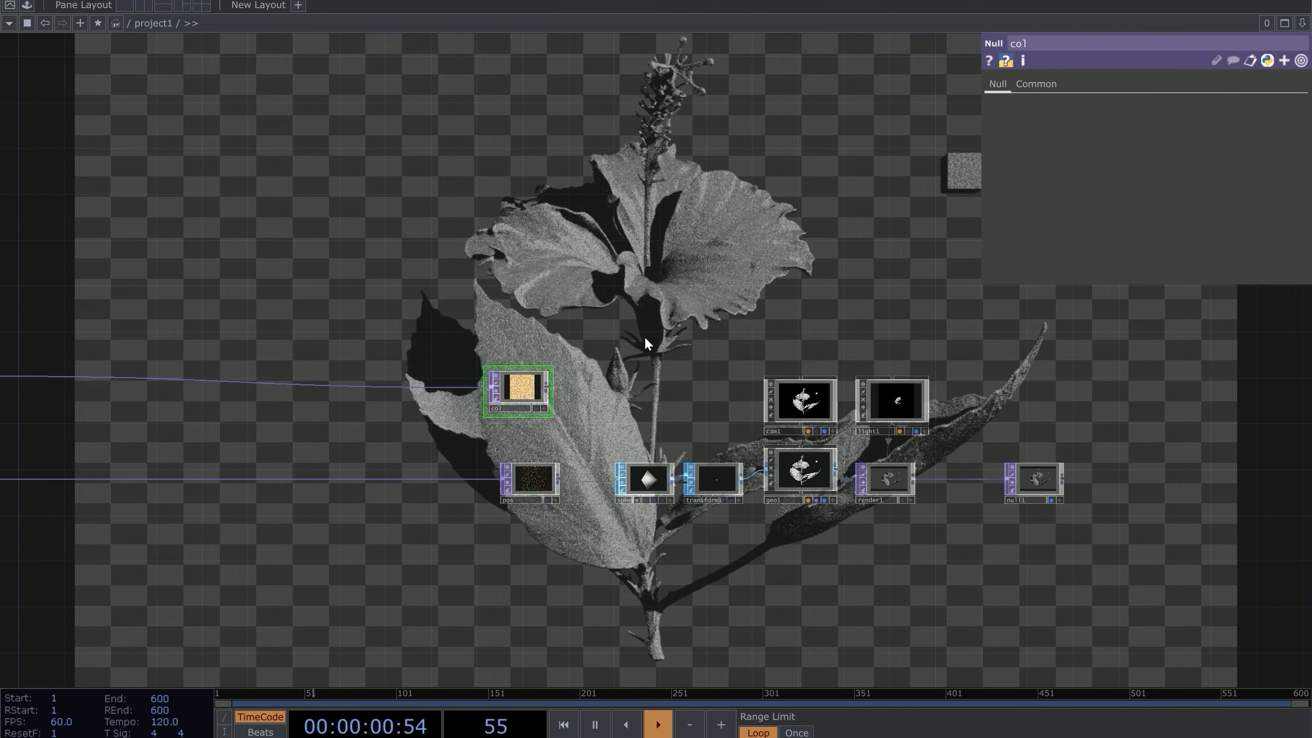
{"action": "left_click", "coordinate": [791, 516]}
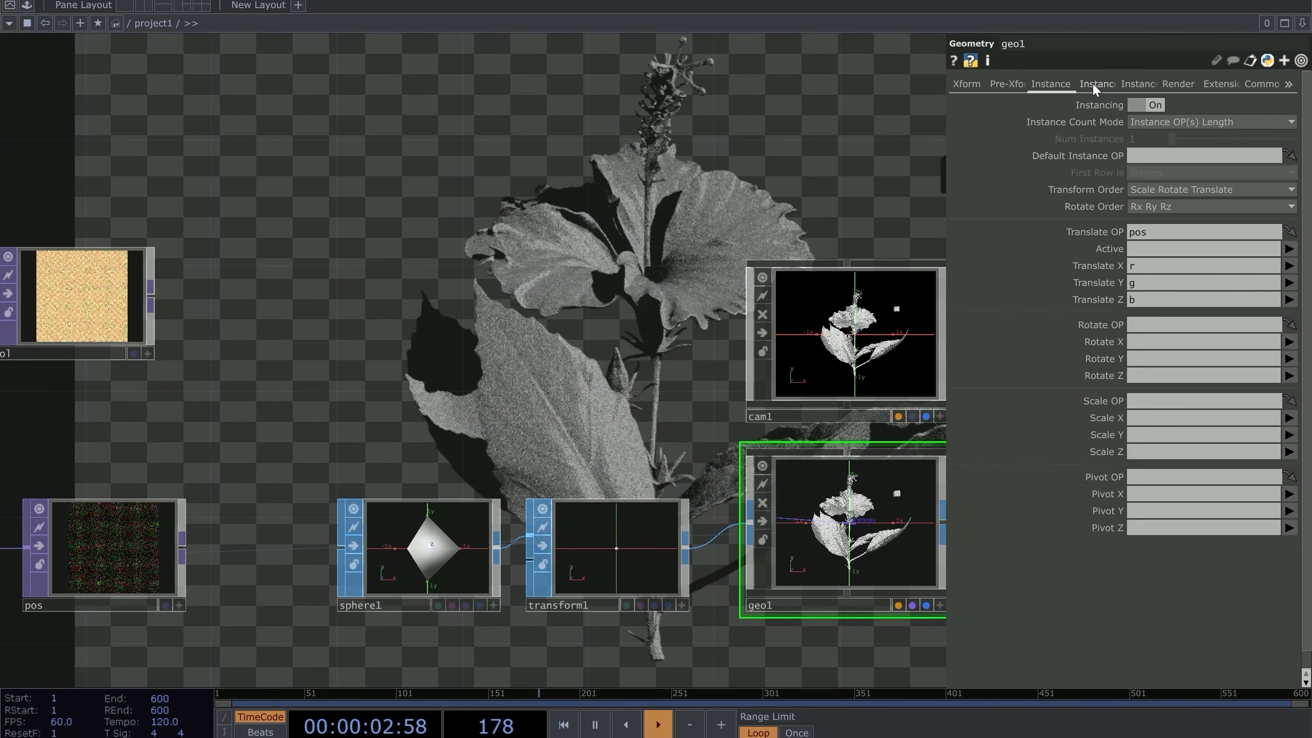
{"action": "left_click", "coordinate": [1100, 84]}
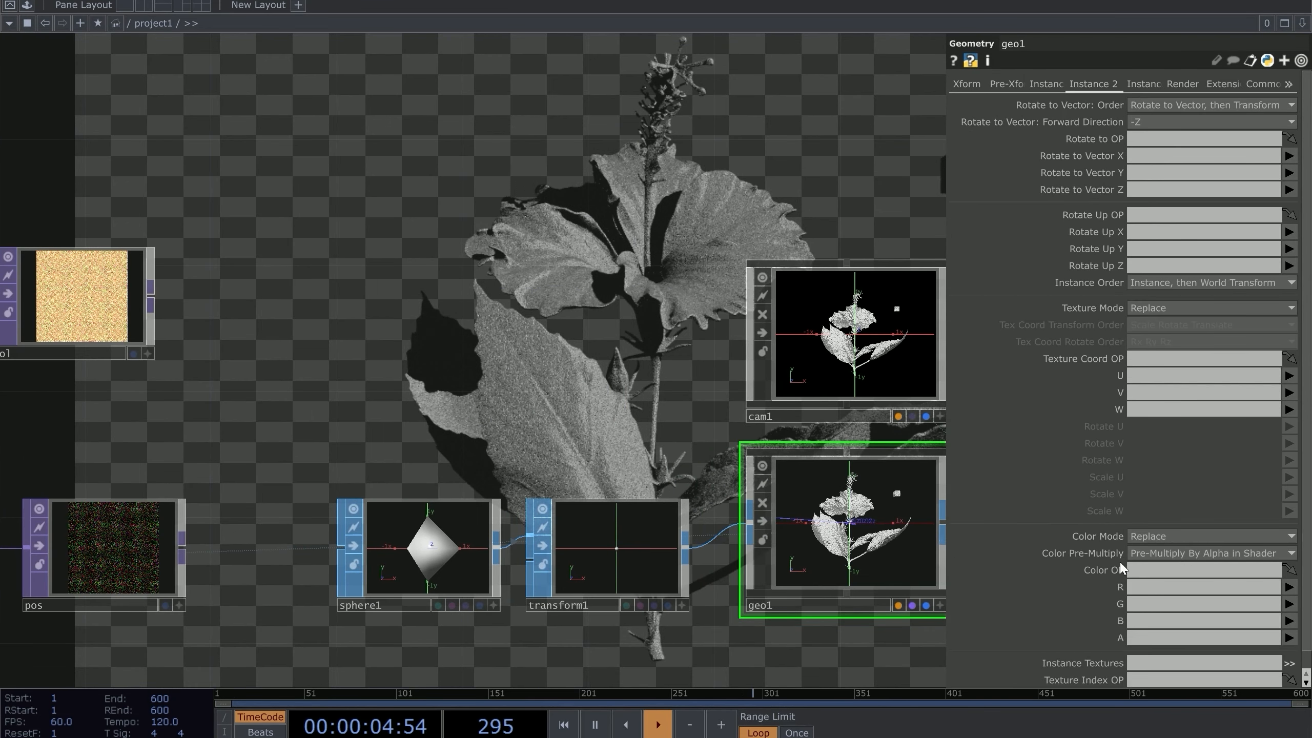
{"action": "left_click_drag", "start_coordinate": [77, 305], "coordinate": [1155, 570]}
{"action": "left_click", "coordinate": [1155, 587]}
{"action": "type", "text": "r"}
{"action": "left_click", "coordinate": [1154, 605]}
{"action": "type", "text": "g"}
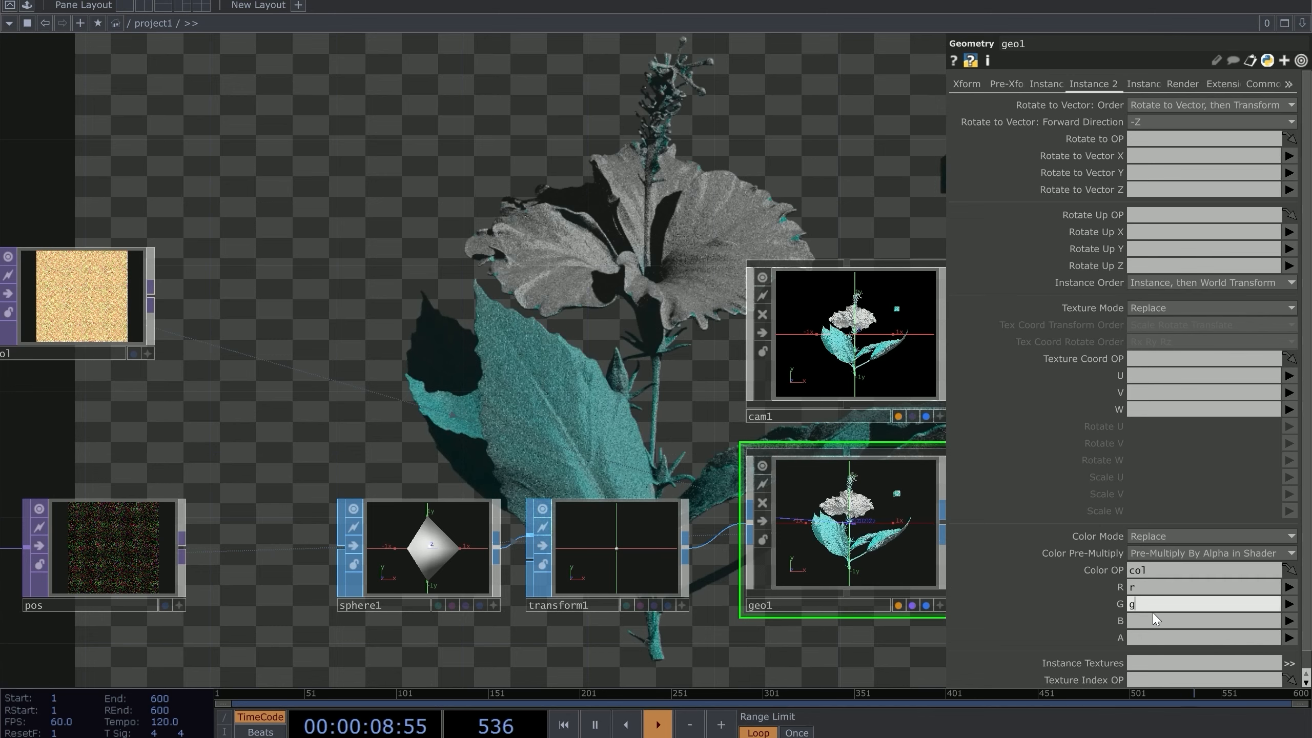
{"action": "left_click", "coordinate": [1152, 621]}
Step: Align the col Null directly above the pos Null
{"action": "left_click_drag", "start_coordinate": [364, 262], "coordinate": [555, 373]}
{"action": "scroll", "coordinate": [555, 373], "scroll_direction": "down", "scroll_amount": 4}
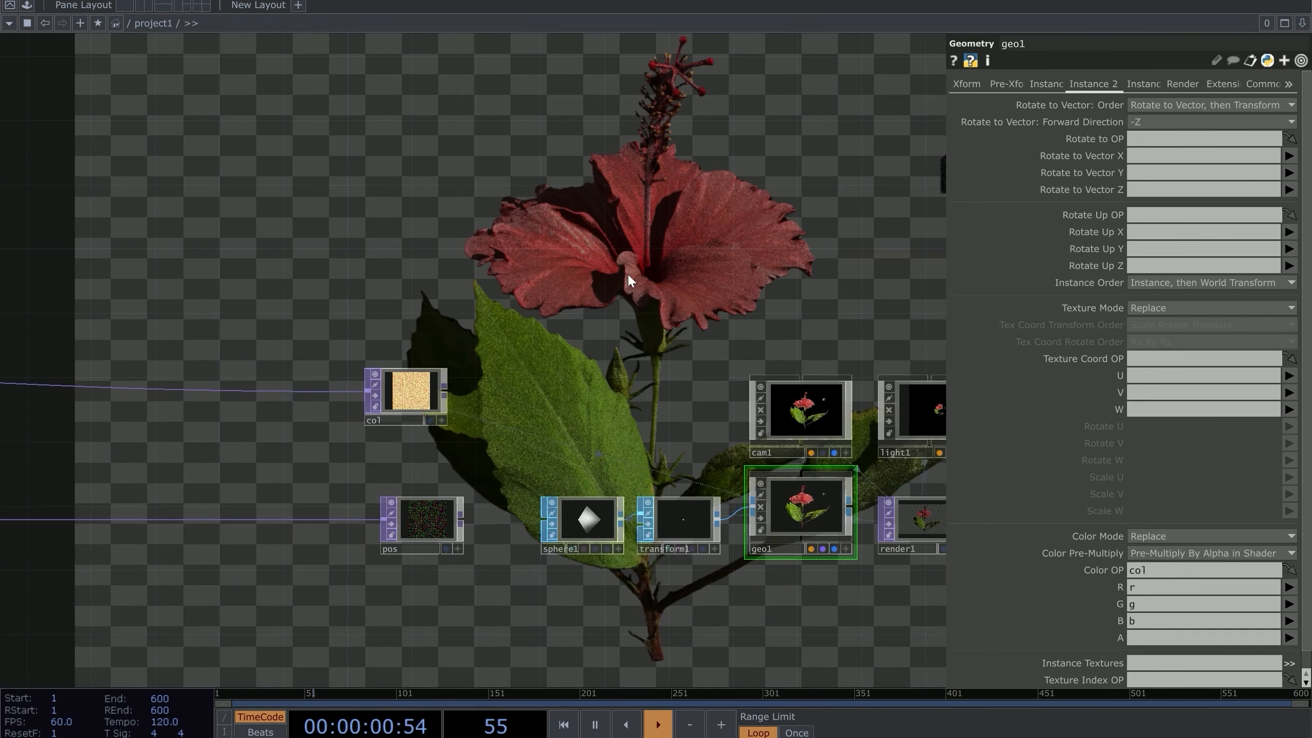
{"action": "left_click_drag", "start_coordinate": [495, 277], "coordinate": [802, 223]}
{"action": "left_click_drag", "start_coordinate": [718, 341], "coordinate": [734, 310]}
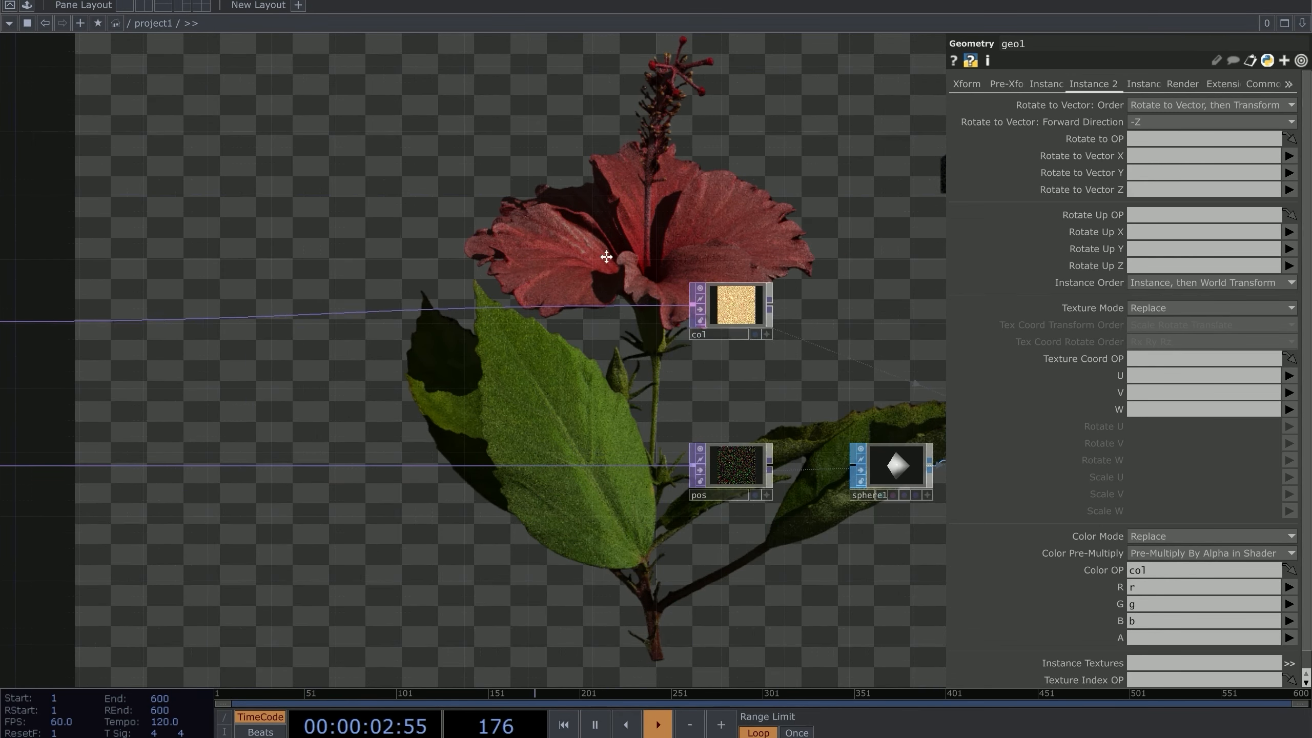
{"action": "left_click_drag", "start_coordinate": [606, 257], "coordinate": [713, 371]}
{"action": "left_click_drag", "start_coordinate": [869, 382], "coordinate": [869, 398]}
Step: Insert an HSV Adjust TOP between math1 and col
{"action": "left_click_drag", "start_coordinate": [713, 326], "coordinate": [1028, 343]}
{"action": "right_click", "coordinate": [481, 415]}
{"action": "left_click", "coordinate": [483, 416]}
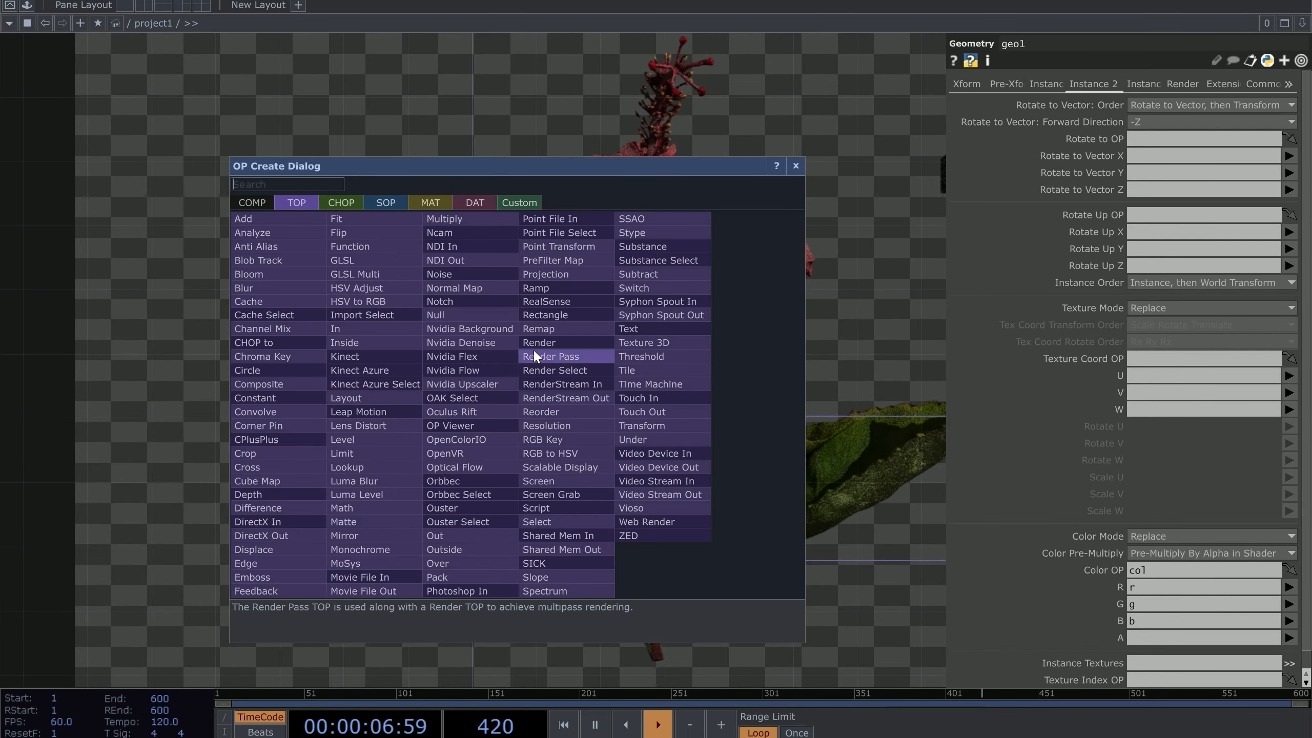
{"action": "left_click", "coordinate": [362, 288]}
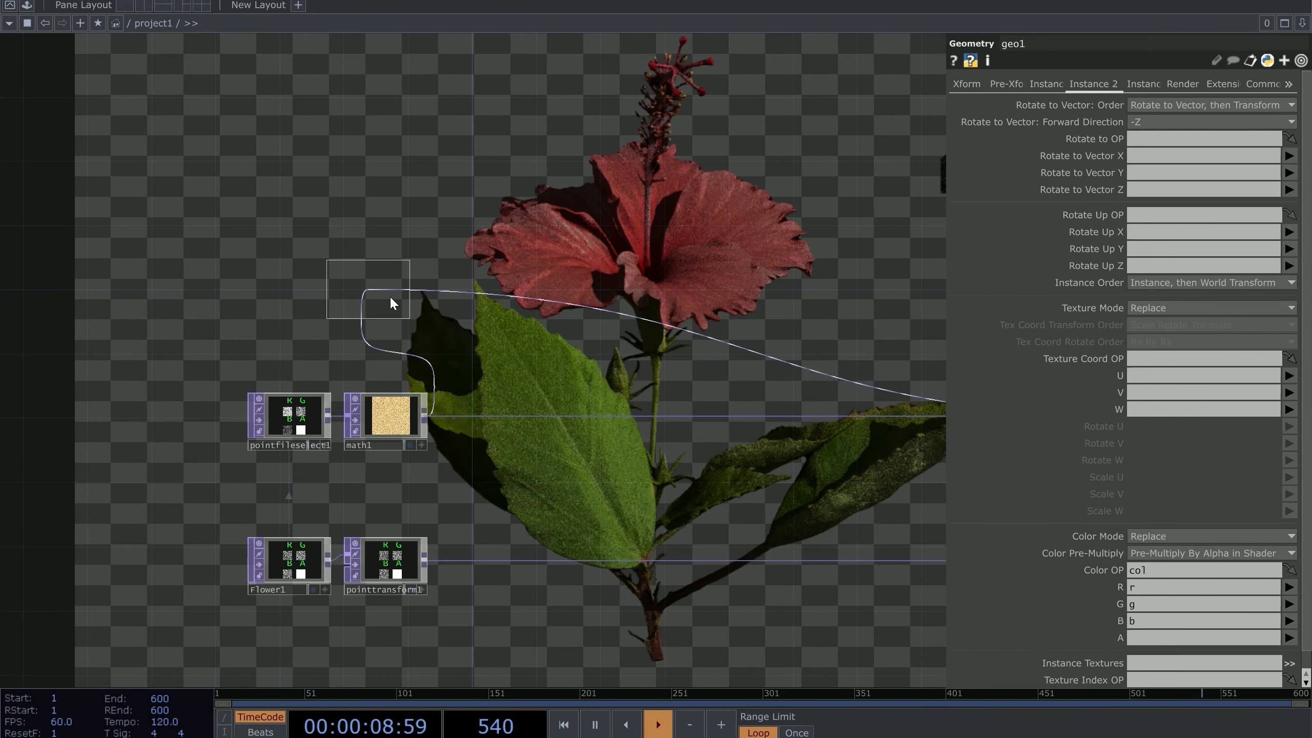
{"action": "left_click", "coordinate": [500, 421]}
Step: Set hsvadj1's Saturation Multiplier to 1.16 and Value Multiplier to 1.23
{"action": "scroll", "coordinate": [558, 290], "scroll_direction": "up", "scroll_amount": 4}
{"action": "left_click_drag", "start_coordinate": [671, 284], "coordinate": [533, 307]}
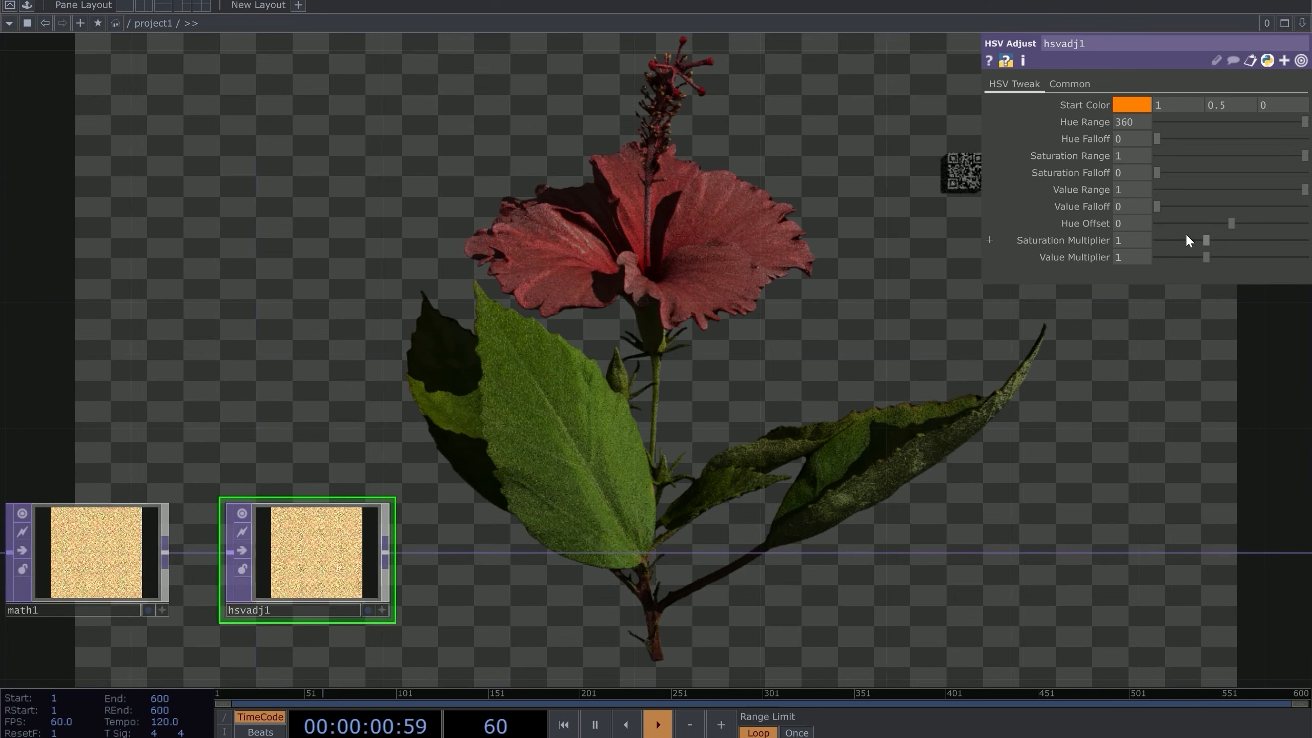
{"action": "mouse_move", "coordinate": [1206, 257]}
{"action": "left_mouse_down"}
{"action": "mouse_move", "coordinate": [1254, 241]}
{"action": "mouse_move", "coordinate": [1187, 254]}
{"action": "mouse_move", "coordinate": [1213, 248]}
{"action": "left_mouse_up"}
Step: Move the color branch, pointfileselect1 through col, well above the position branch to make room
{"action": "scroll", "coordinate": [328, 310], "scroll_direction": "down", "scroll_amount": 5}
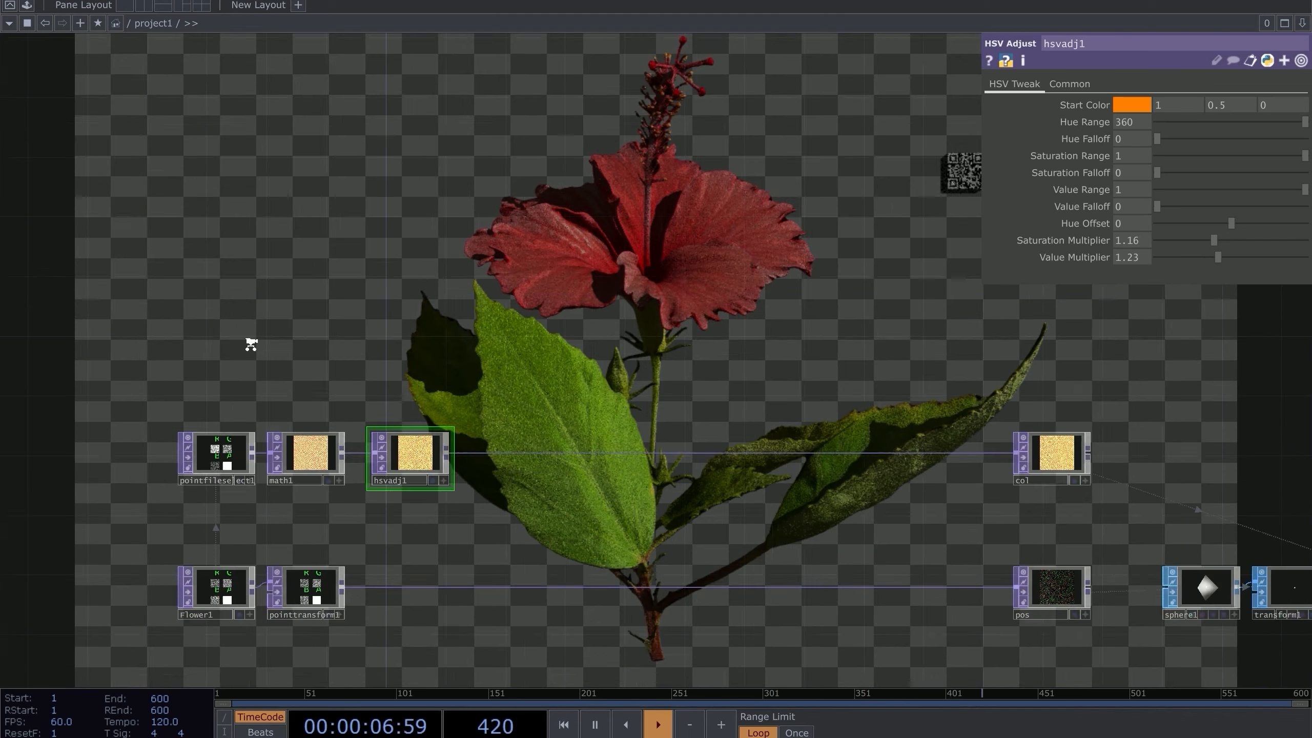
{"action": "left_click_drag", "start_coordinate": [197, 385], "coordinate": [414, 366]}
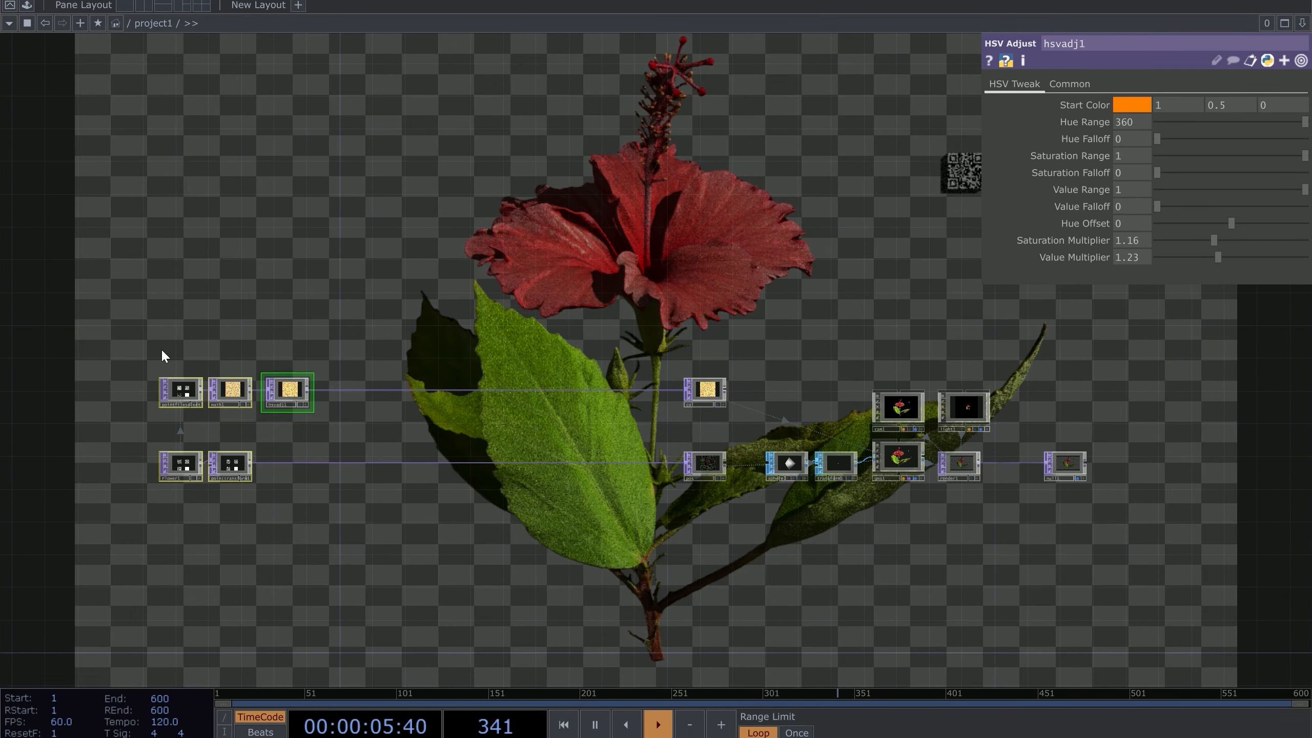
{"action": "right_click_drag", "start_coordinate": [142, 344], "coordinate": [748, 401]}
{"action": "left_click_drag", "start_coordinate": [705, 388], "coordinate": [712, 147]}
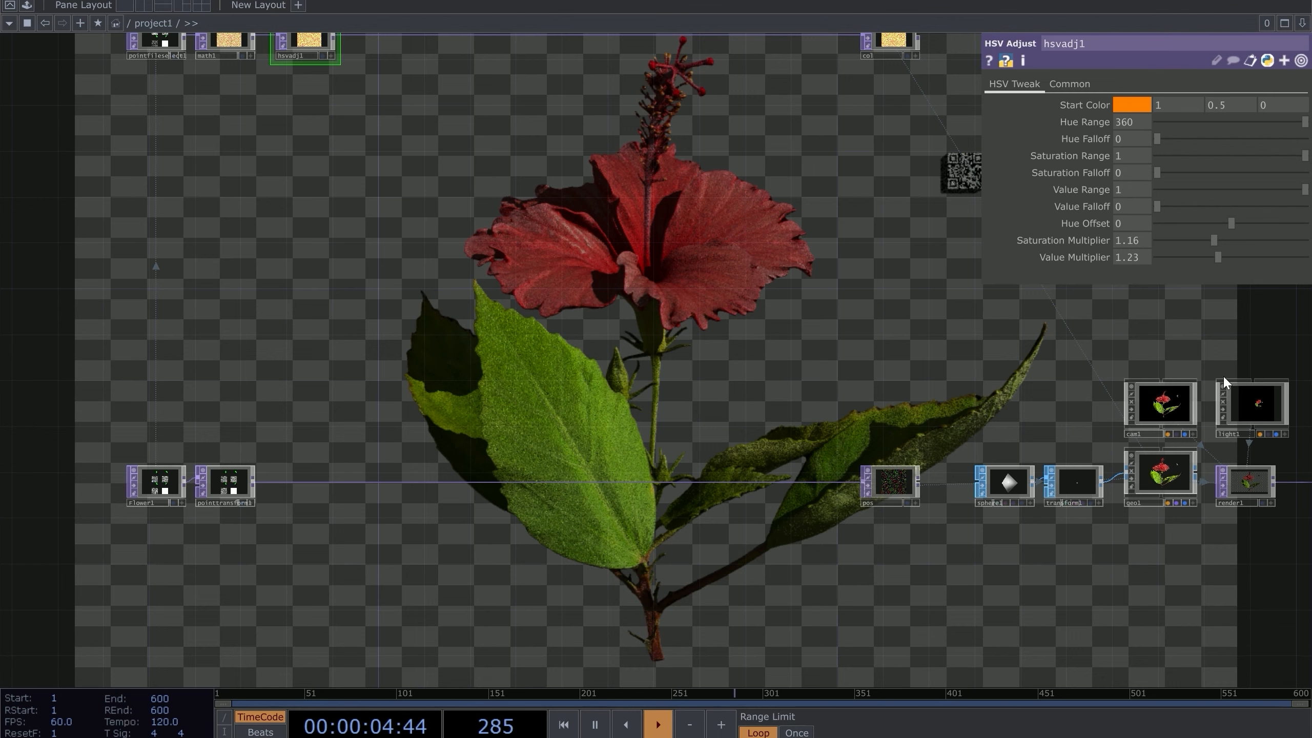
Step: Insert a Null TOP between pointtransform1 and pos and rename it start
{"action": "scroll", "coordinate": [289, 533], "scroll_direction": "up", "scroll_amount": 3}
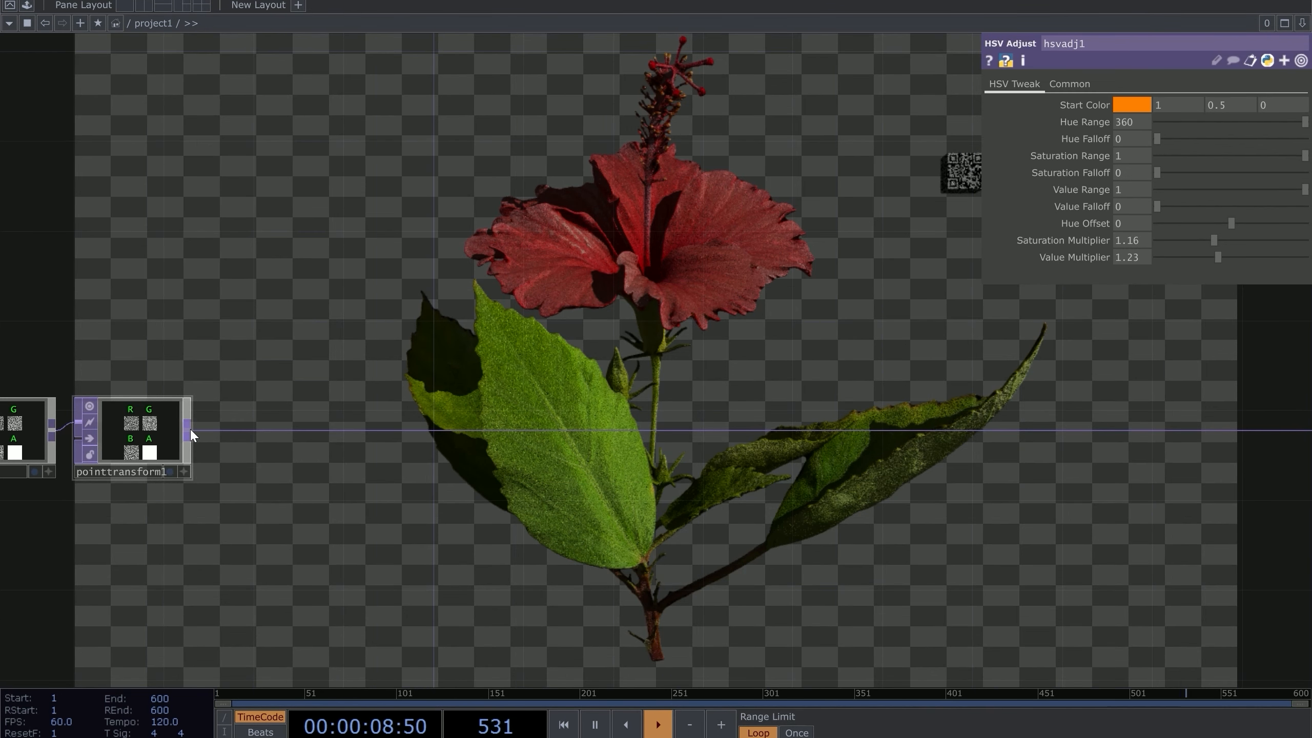
{"action": "right_click", "coordinate": [256, 427]}
{"action": "left_click", "coordinate": [283, 410]}
{"action": "type", "text": "nu"}
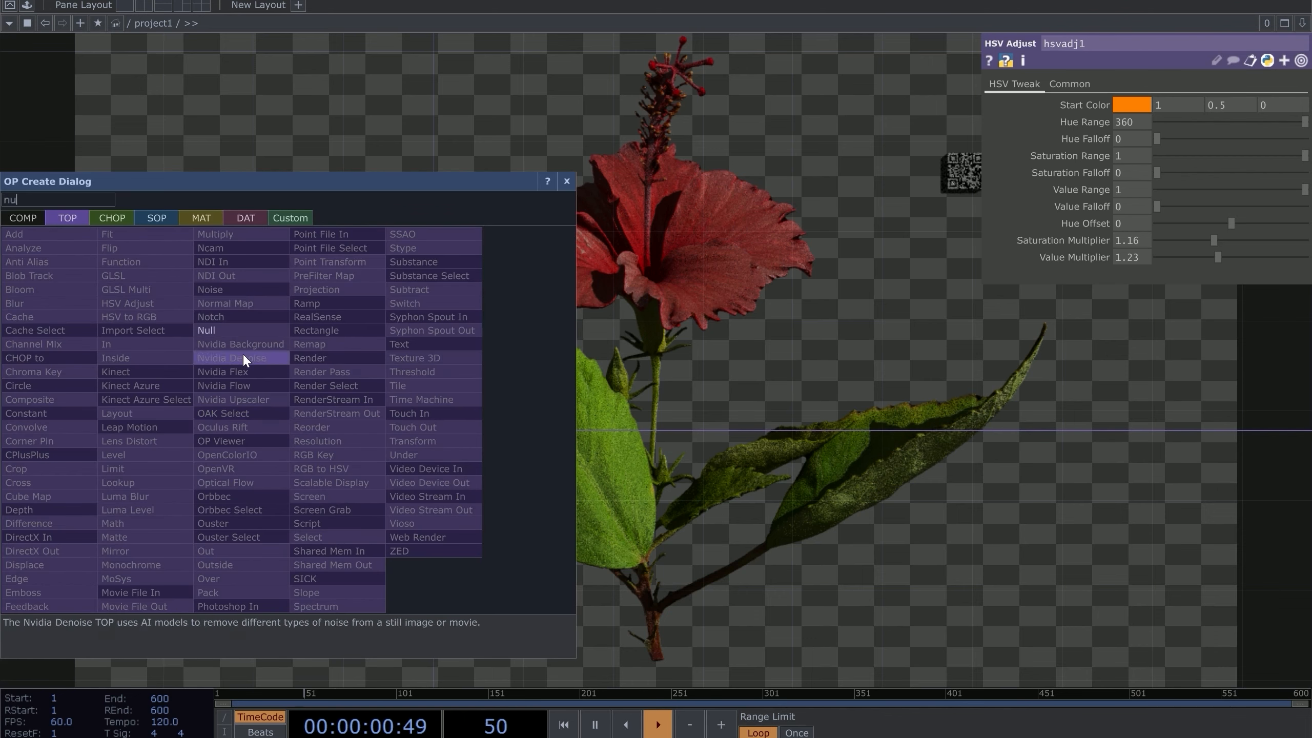
{"action": "key", "text": "Return"}
{"action": "left_click", "coordinate": [427, 430]}
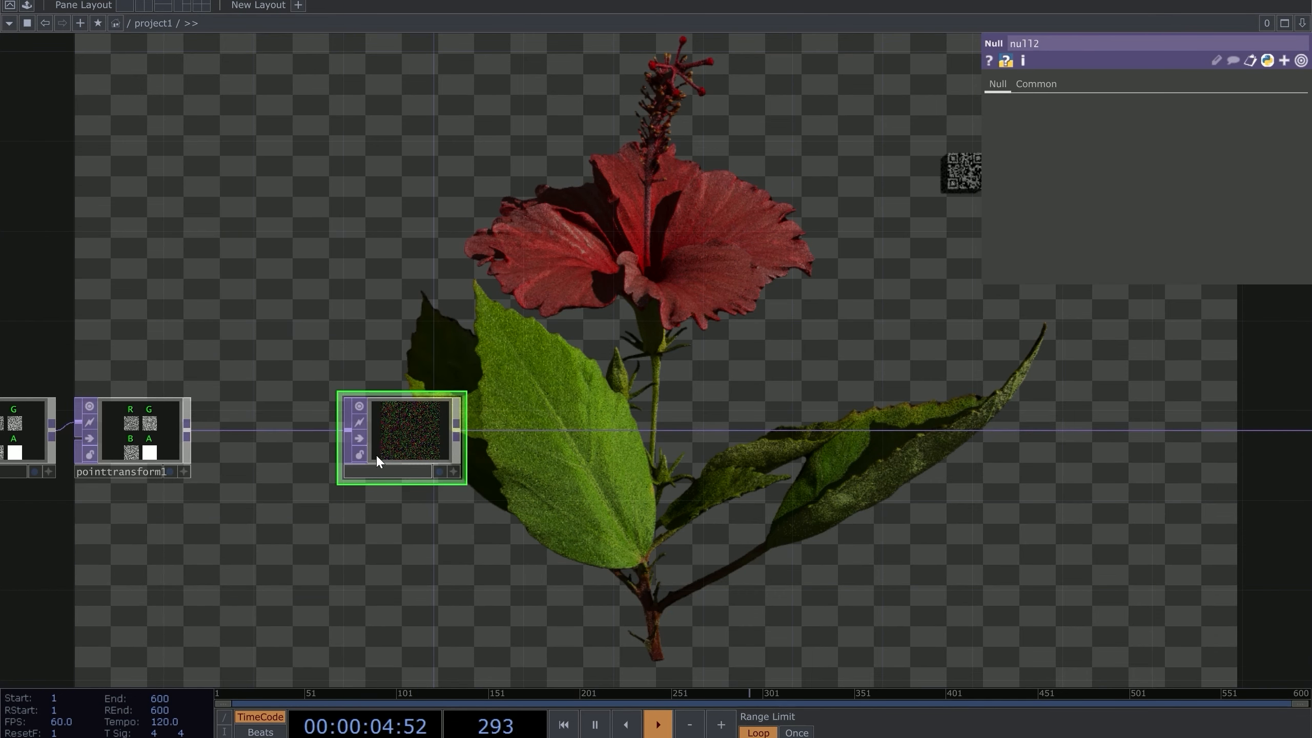
{"action": "type", "text": "start"}
Step: Add a Feedback TOP to the output of the start Null
{"action": "left_click_drag", "start_coordinate": [515, 291], "coordinate": [318, 336]}
{"action": "scroll", "coordinate": [271, 333], "scroll_direction": "down", "scroll_amount": 2}
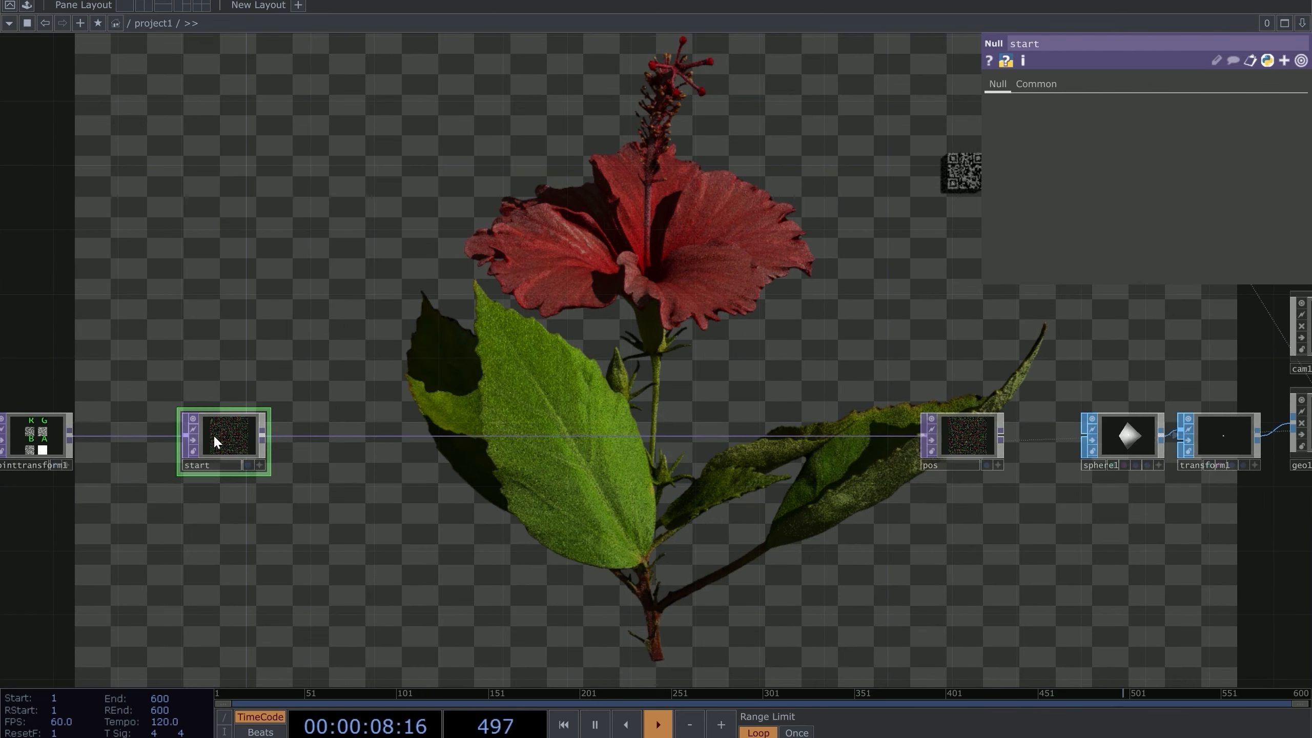
{"action": "right_click", "coordinate": [265, 438]}
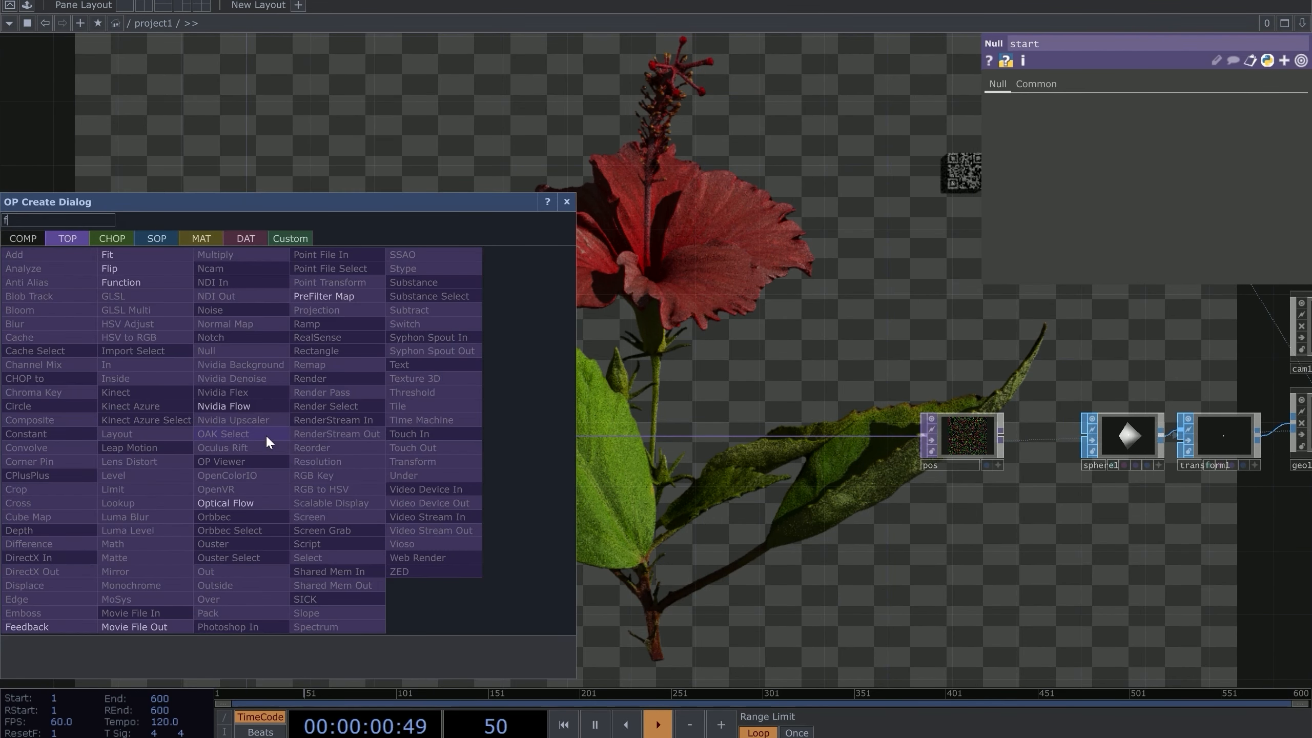
{"action": "left_click", "coordinate": [31, 627]}
{"action": "left_click", "coordinate": [337, 435]}
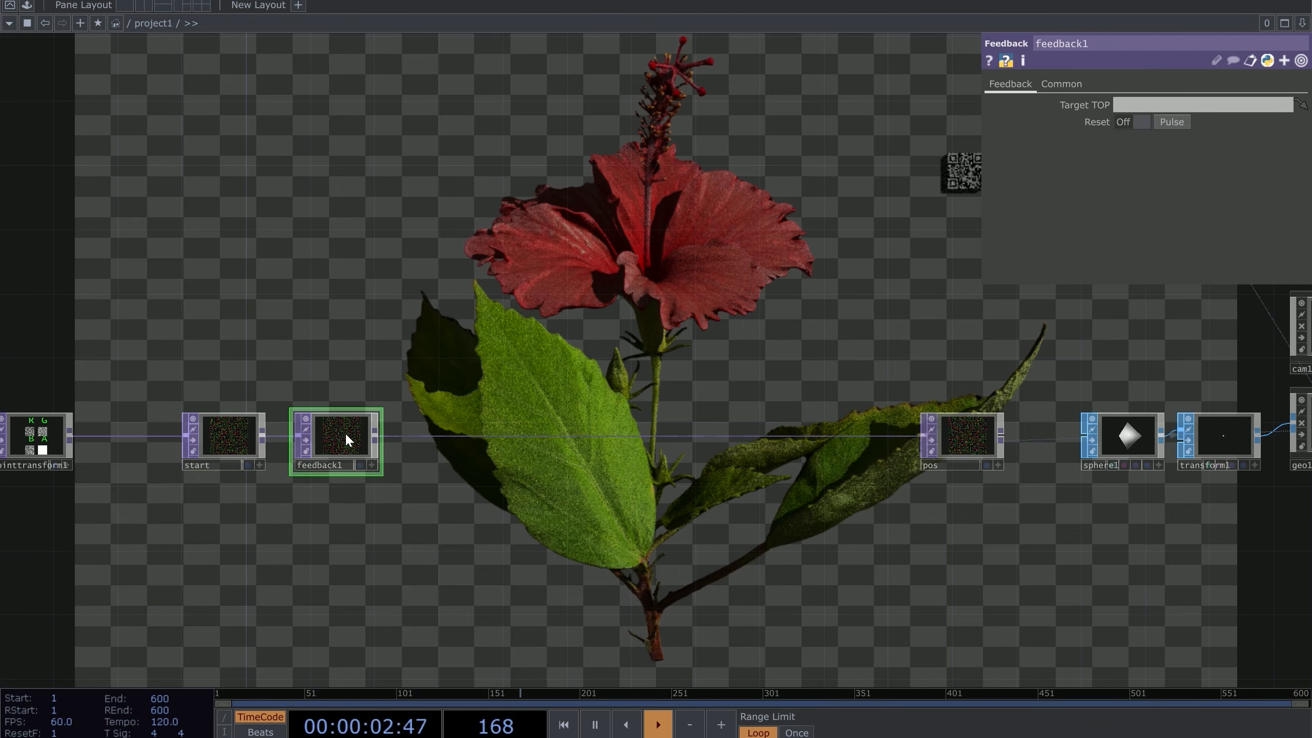
Step: Move the Flower1 and pointtransform1 nodes above the start and feedback1 row
{"action": "key", "text": "h"}
{"action": "right_click_drag", "start_coordinate": [305, 382], "coordinate": [392, 423]}
{"action": "left_click_drag", "start_coordinate": [382, 406], "coordinate": [373, 363]}
Step: Branch a Threshold TOP off feedback1 and place it above the main position chain
{"action": "left_click_drag", "start_coordinate": [451, 352], "coordinate": [284, 409]}
{"action": "scroll", "coordinate": [407, 451], "scroll_direction": "up", "scroll_amount": 5}
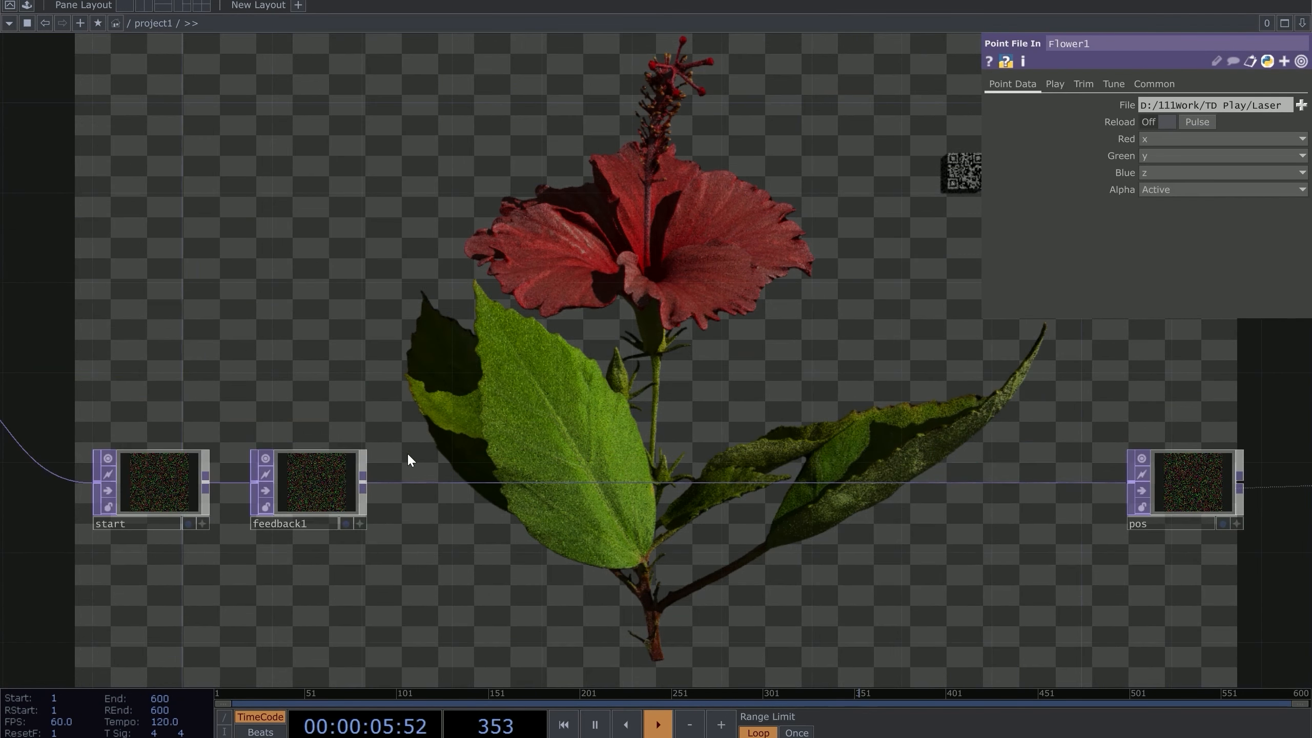
{"action": "right_click", "coordinate": [365, 483]}
{"action": "type", "text": "th"}
{"action": "left_click", "coordinate": [484, 438]}
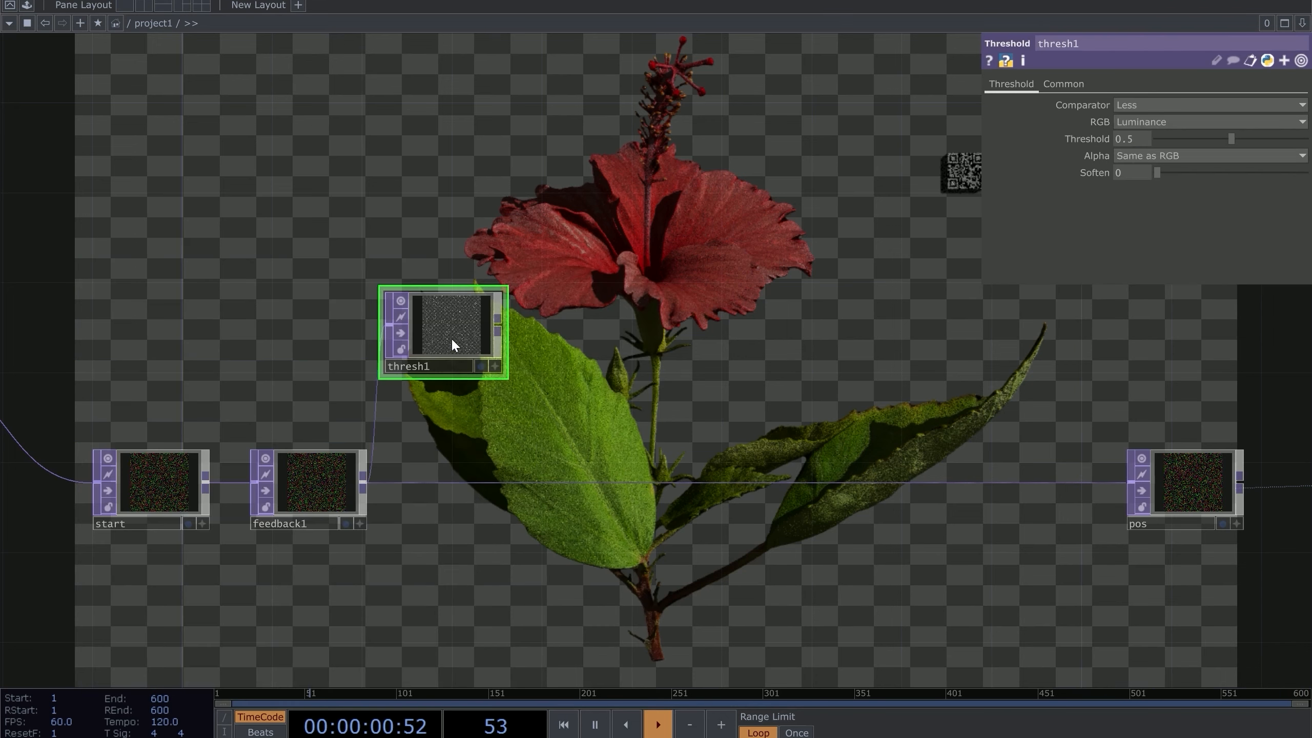
{"action": "left_click", "coordinate": [494, 316]}
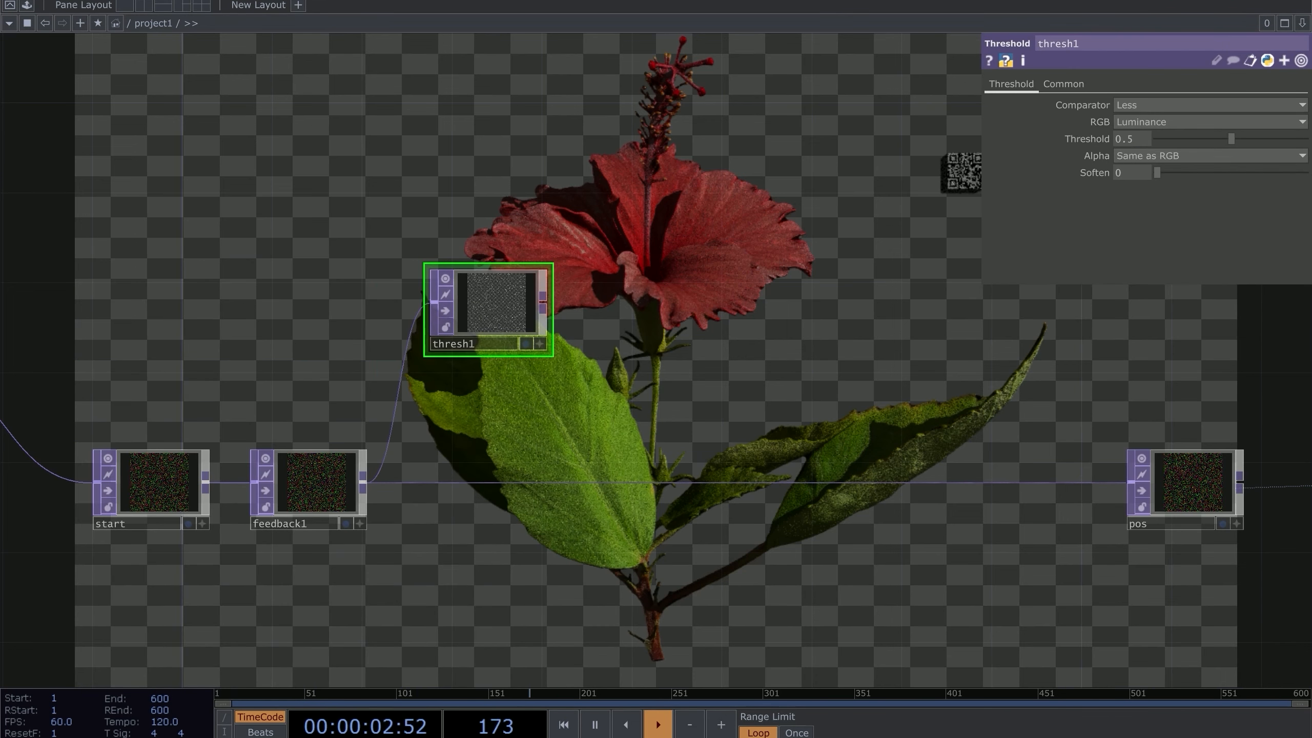
Step: Shift pos and the geometry, camera, light and render nodes farther from feedback1 to free up space
{"action": "left_click_drag", "start_coordinate": [794, 209], "coordinate": [552, 218]}
{"action": "scroll", "coordinate": [512, 477], "scroll_direction": "down", "scroll_amount": 3}
{"action": "right_click_drag", "start_coordinate": [743, 310], "coordinate": [1291, 558]}
{"action": "left_click_drag", "start_coordinate": [825, 484], "coordinate": [889, 484]}
{"action": "left_click", "coordinate": [753, 282]}
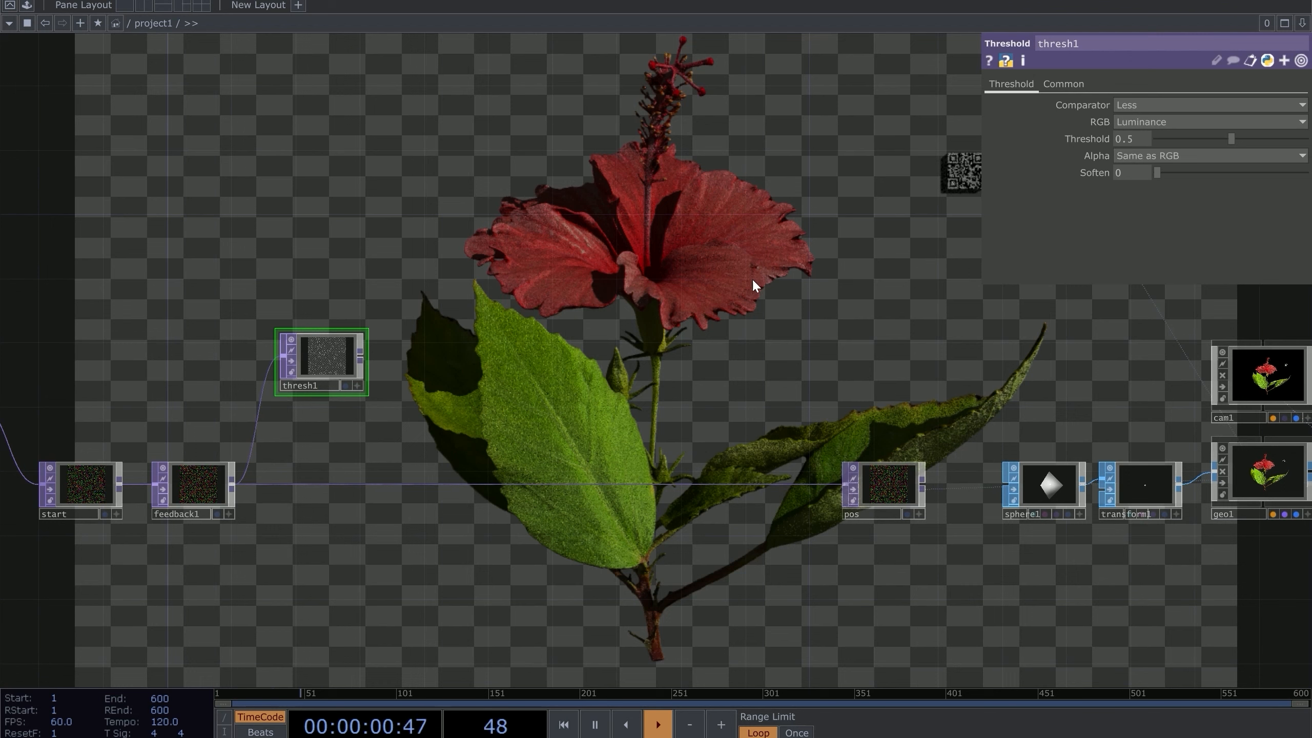
Step: Set thresh1's RGB source to Green
{"action": "left_click", "coordinate": [1126, 118]}
{"action": "left_click", "coordinate": [1150, 162]}
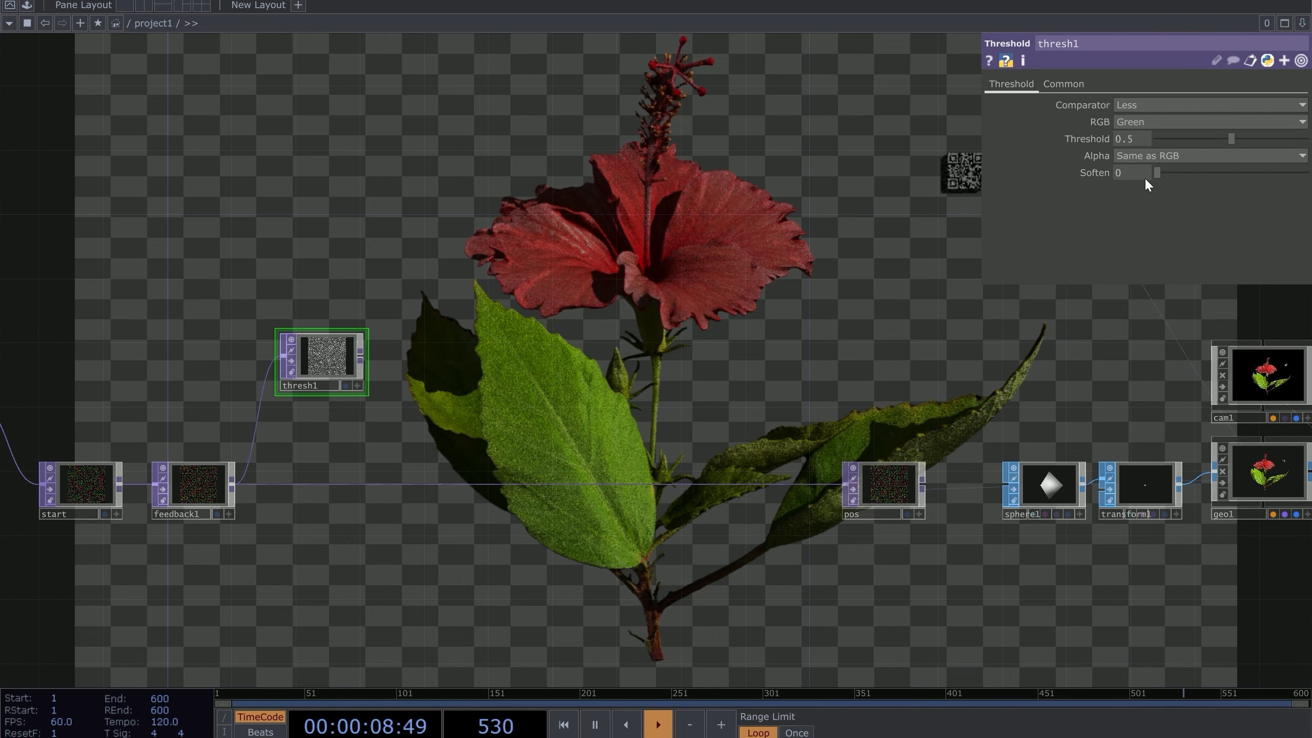
{"action": "left_click_drag", "start_coordinate": [717, 357], "coordinate": [730, 340]}
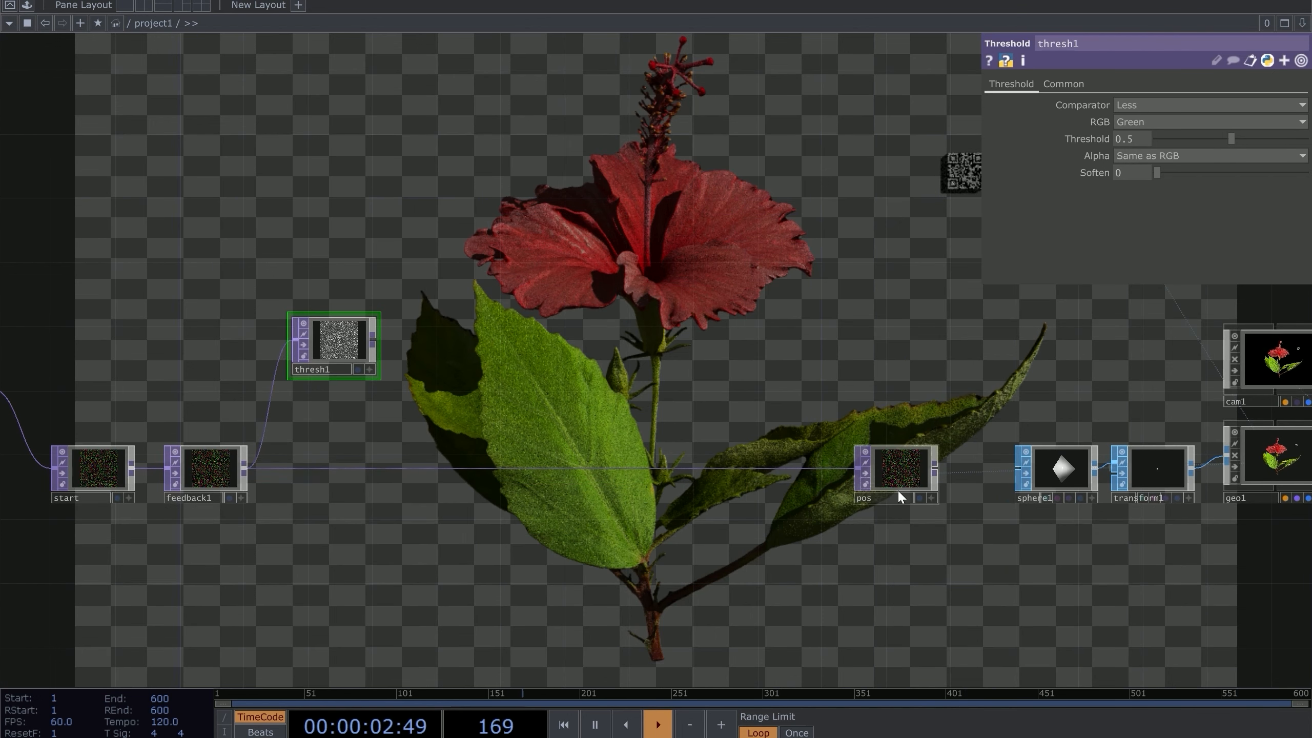
Step: Add a Noise TOP to the output of thresh1 and turn off its Monochrome option
{"action": "scroll", "coordinate": [410, 346], "scroll_direction": "up", "scroll_amount": 2}
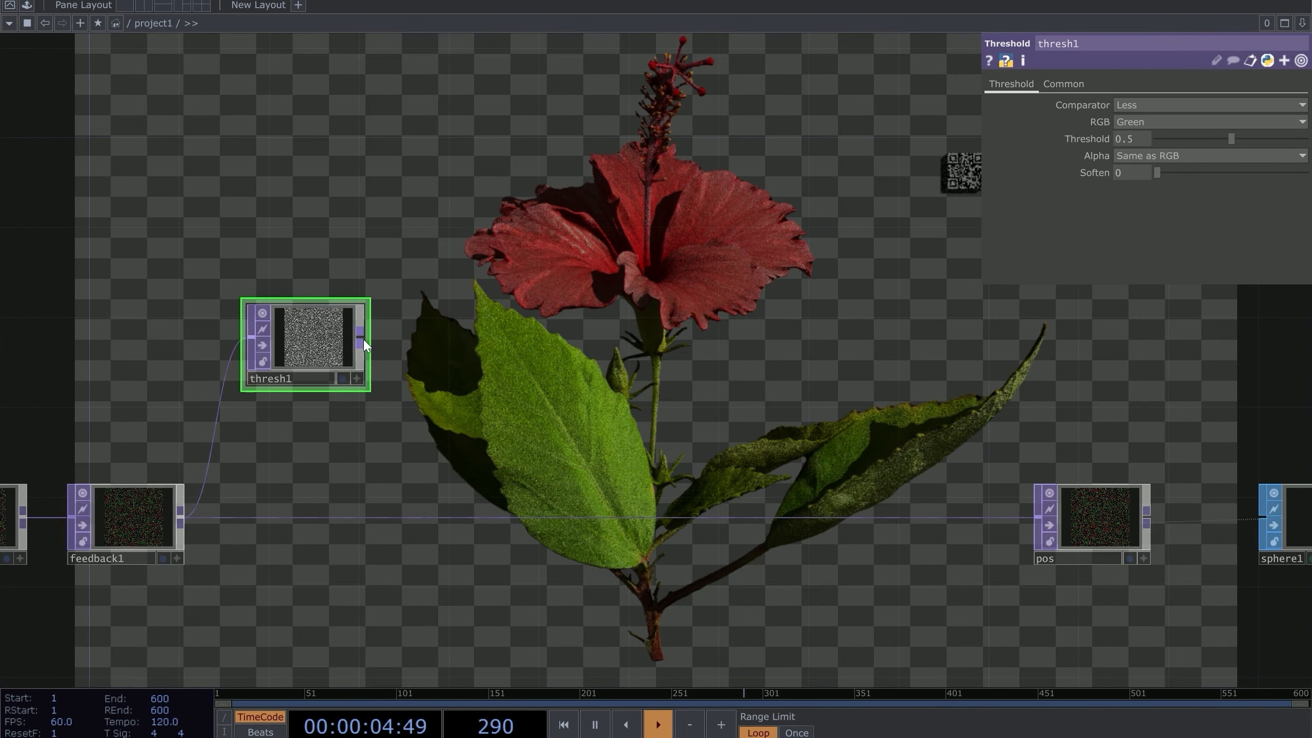
{"action": "right_click", "coordinate": [359, 341]}
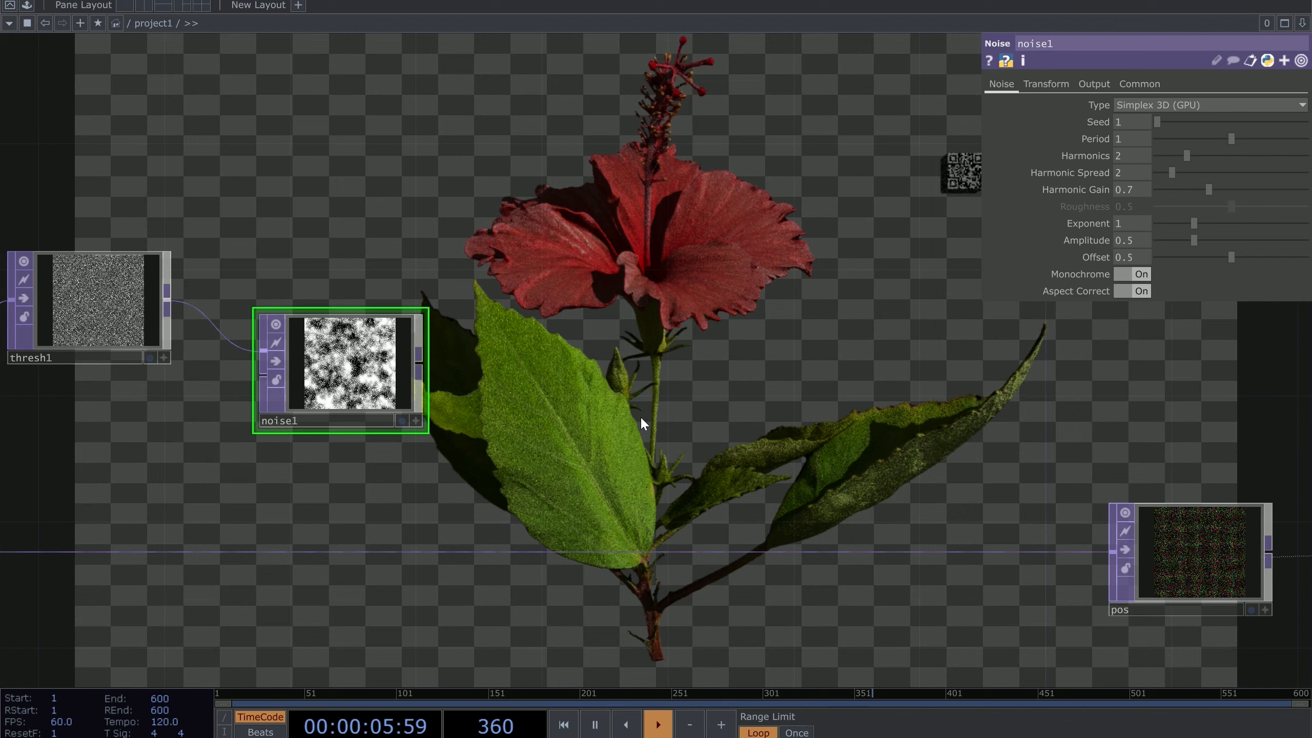
{"action": "left_click", "coordinate": [1126, 277]}
Step: Set noise1's output RGB mode to Input * Noise and return to its noise parameters
{"action": "left_click", "coordinate": [1094, 83]}
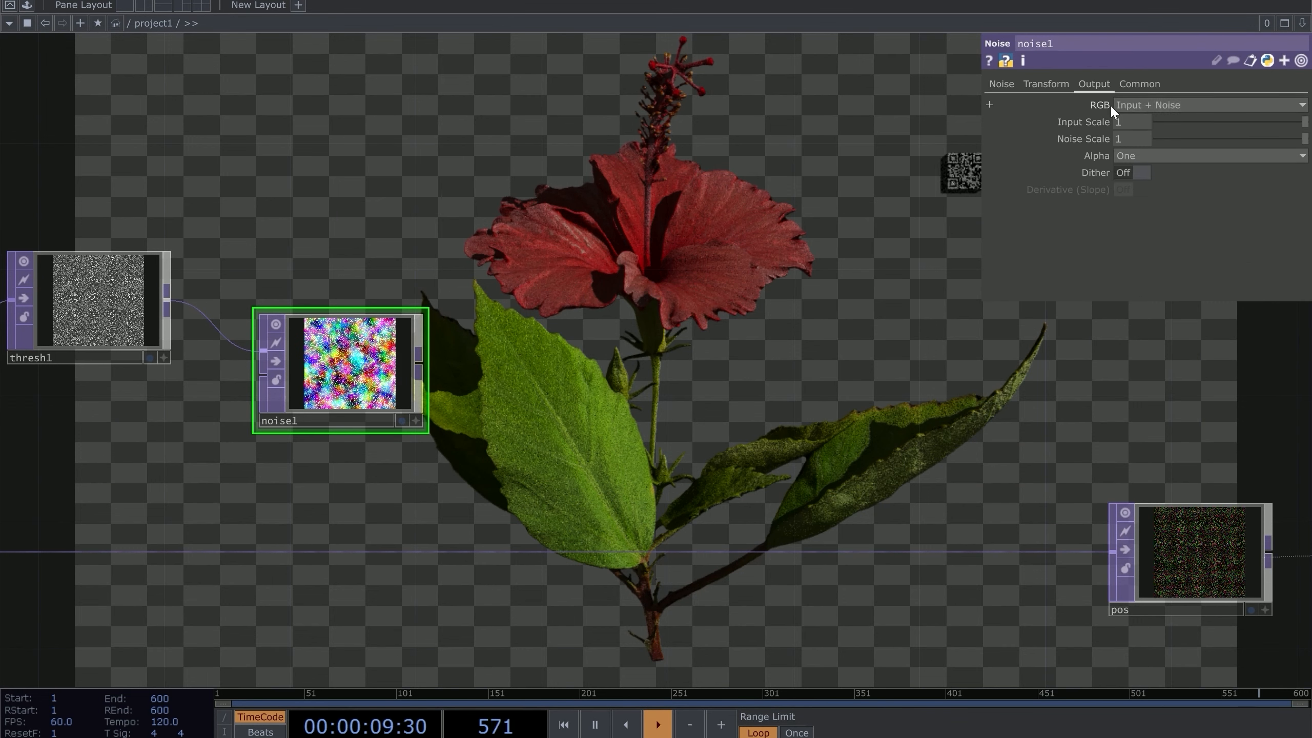
{"action": "left_click", "coordinate": [1150, 103]}
{"action": "left_click", "coordinate": [1139, 133]}
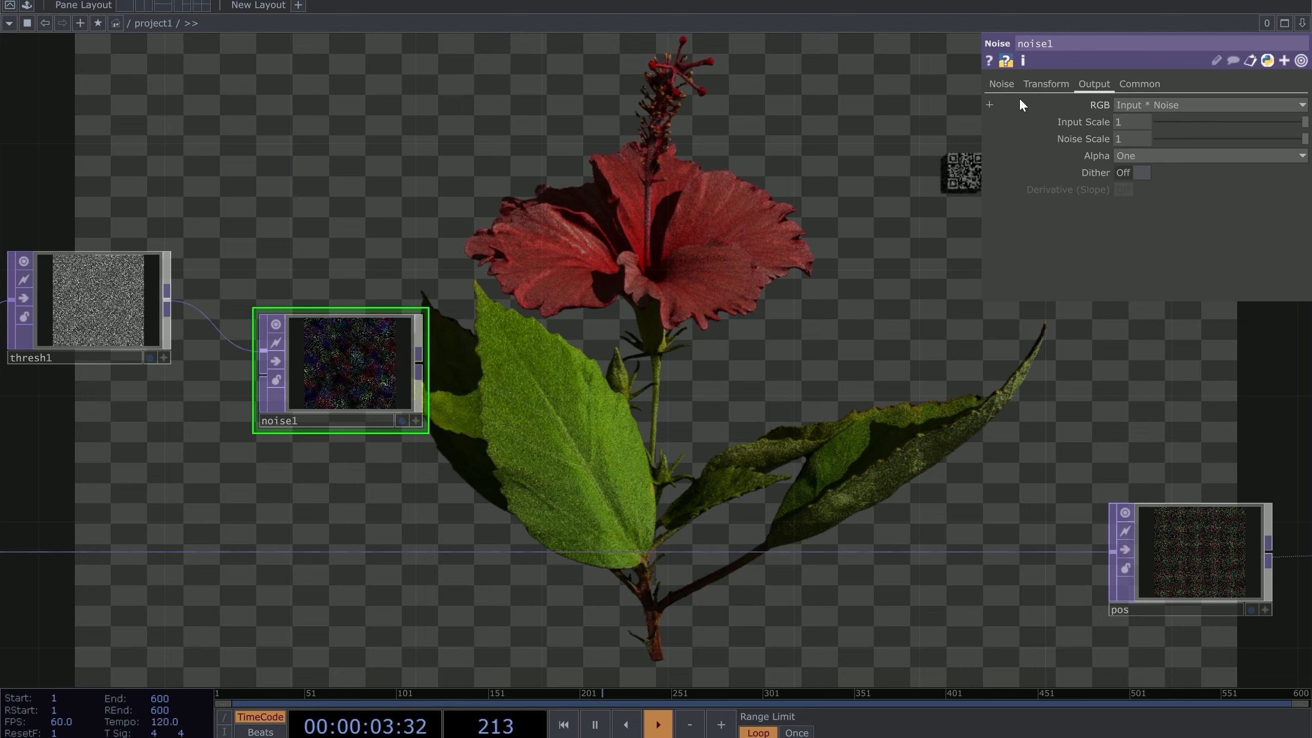
{"action": "left_click", "coordinate": [1002, 85]}
Step: Connect feedback1's output to the second input of noise1
{"action": "left_click_drag", "start_coordinate": [568, 379], "coordinate": [861, 375]}
{"action": "scroll", "coordinate": [645, 439], "scroll_direction": "up", "scroll_amount": 3}
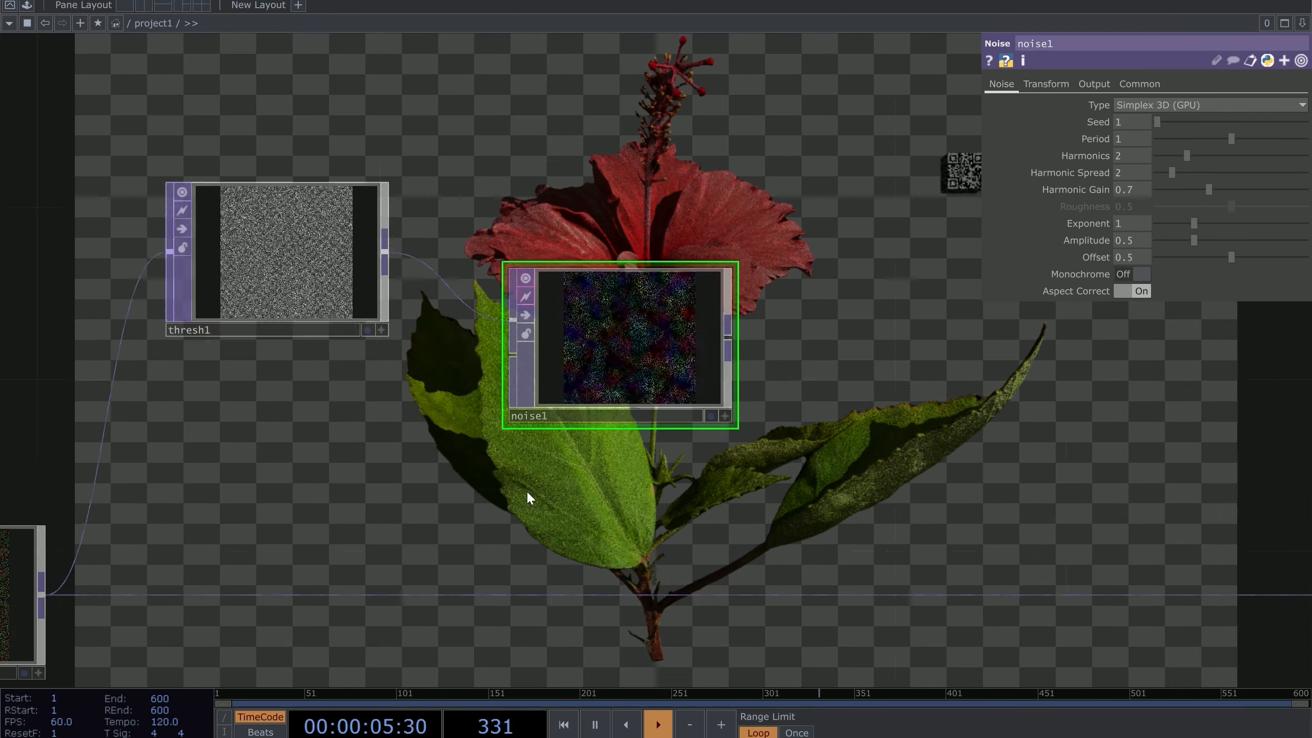
{"action": "left_click_drag", "start_coordinate": [320, 506], "coordinate": [431, 468]}
{"action": "scroll", "coordinate": [434, 468], "scroll_direction": "down", "scroll_amount": 3}
{"action": "left_click_drag", "start_coordinate": [245, 524], "coordinate": [580, 342]}
Step: Add a Luma Level TOP to the output of noise1
{"action": "left_click_drag", "start_coordinate": [840, 346], "coordinate": [561, 367]}
{"action": "scroll", "coordinate": [562, 367], "scroll_direction": "up", "scroll_amount": 2}
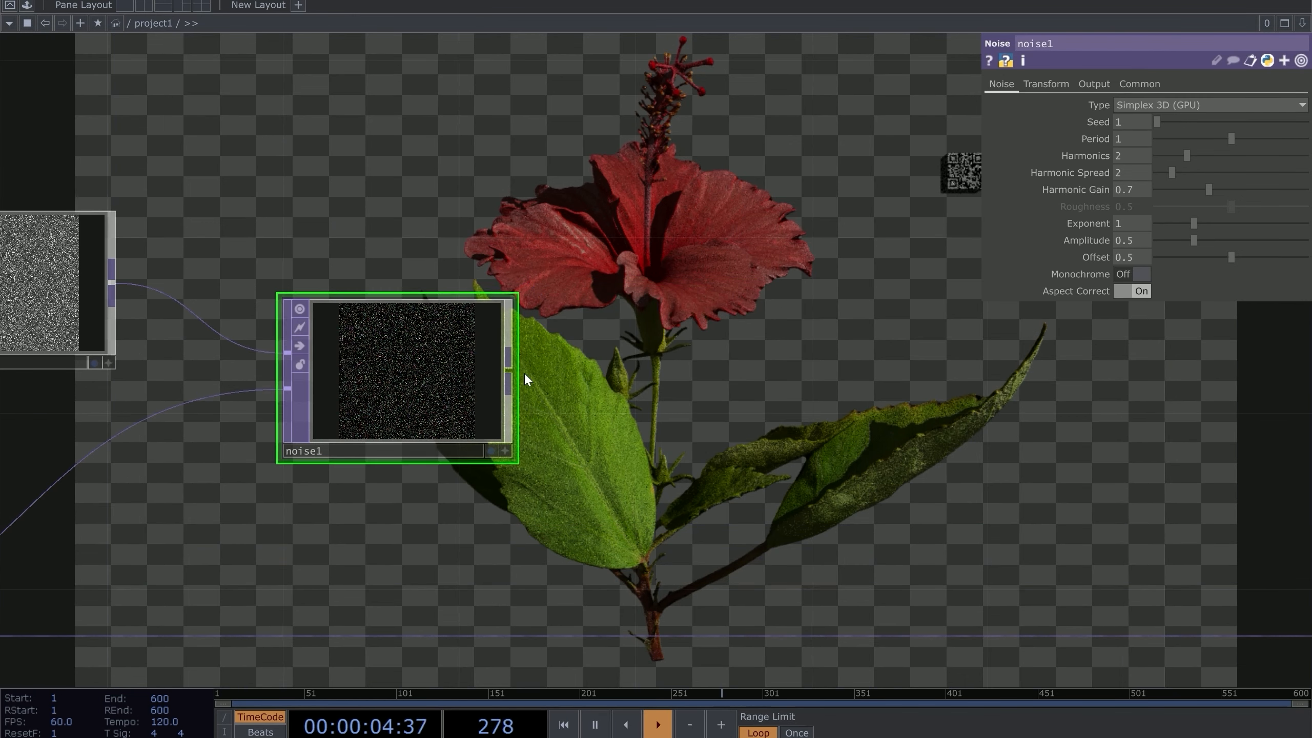
{"action": "key", "text": "Tab"}
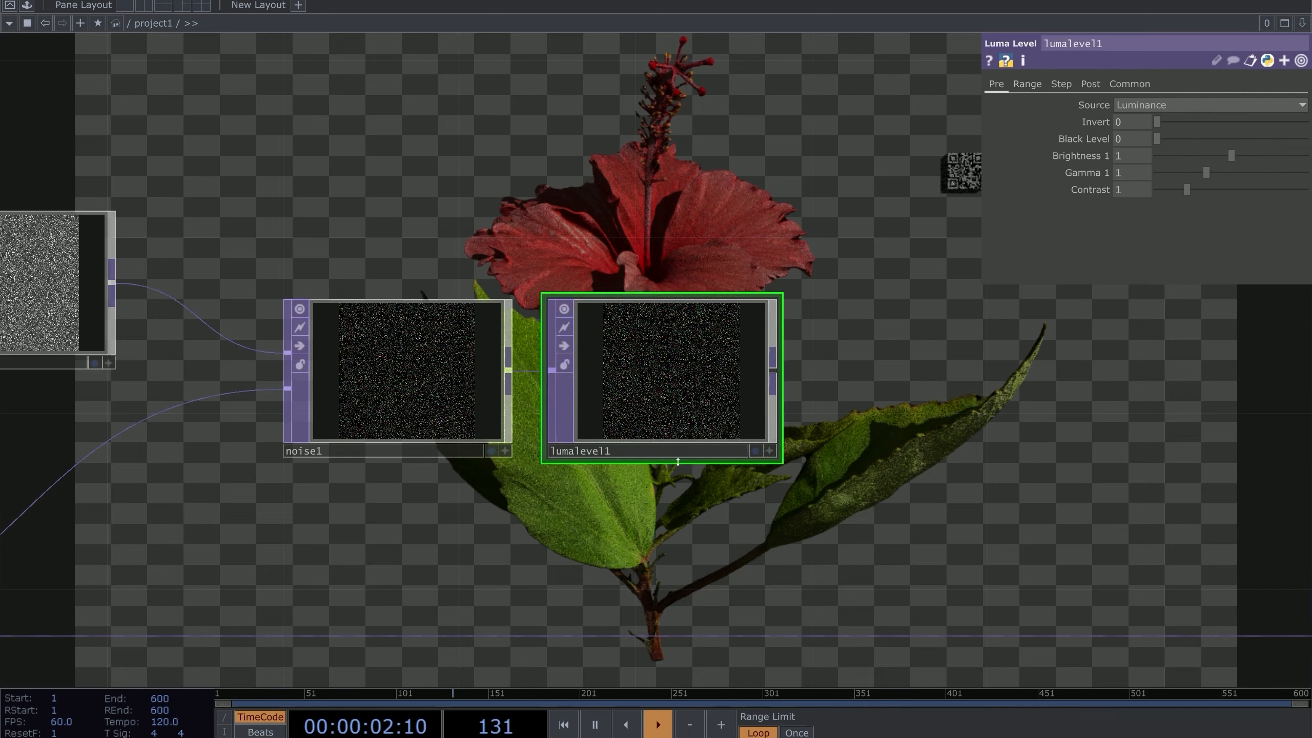
Step: Replace the Luma Level TOP after noise1 with a Math TOP
{"action": "key", "text": "Delete"}
{"action": "key", "text": "Tab"}
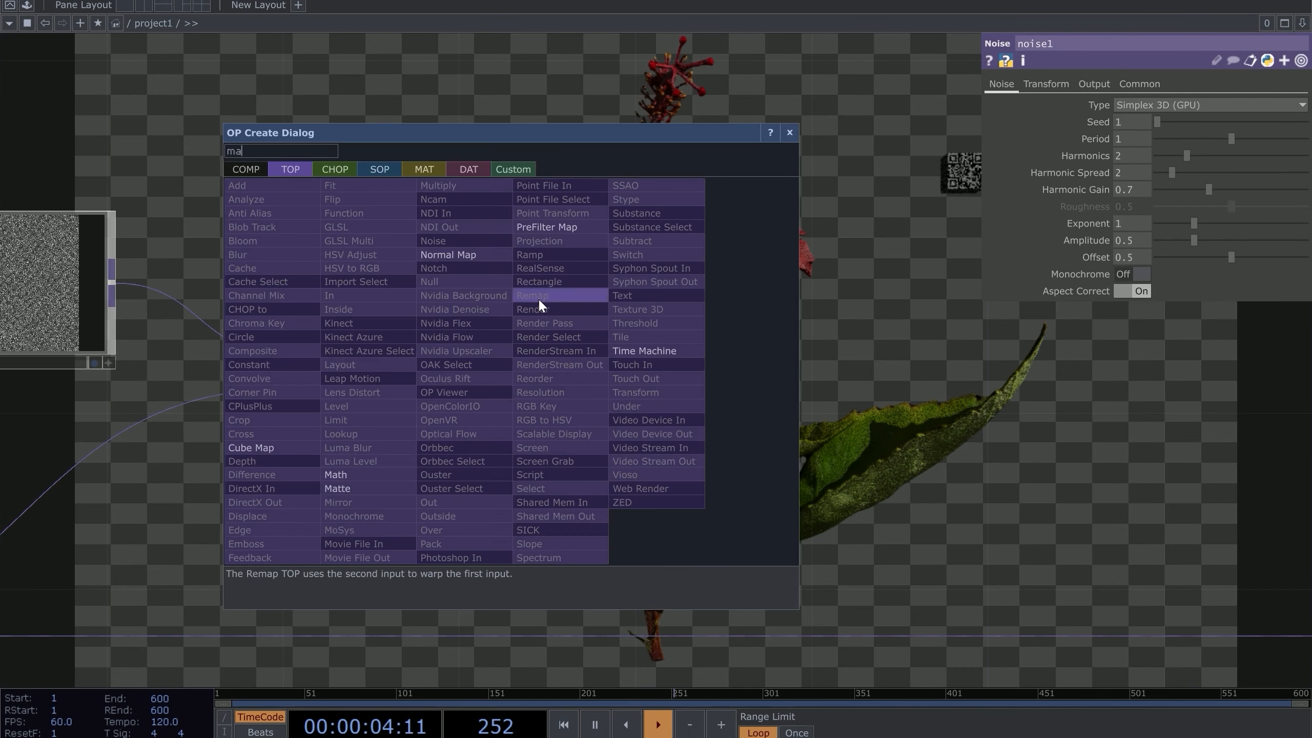
{"action": "left_click", "coordinate": [351, 473]}
{"action": "left_click", "coordinate": [682, 382]}
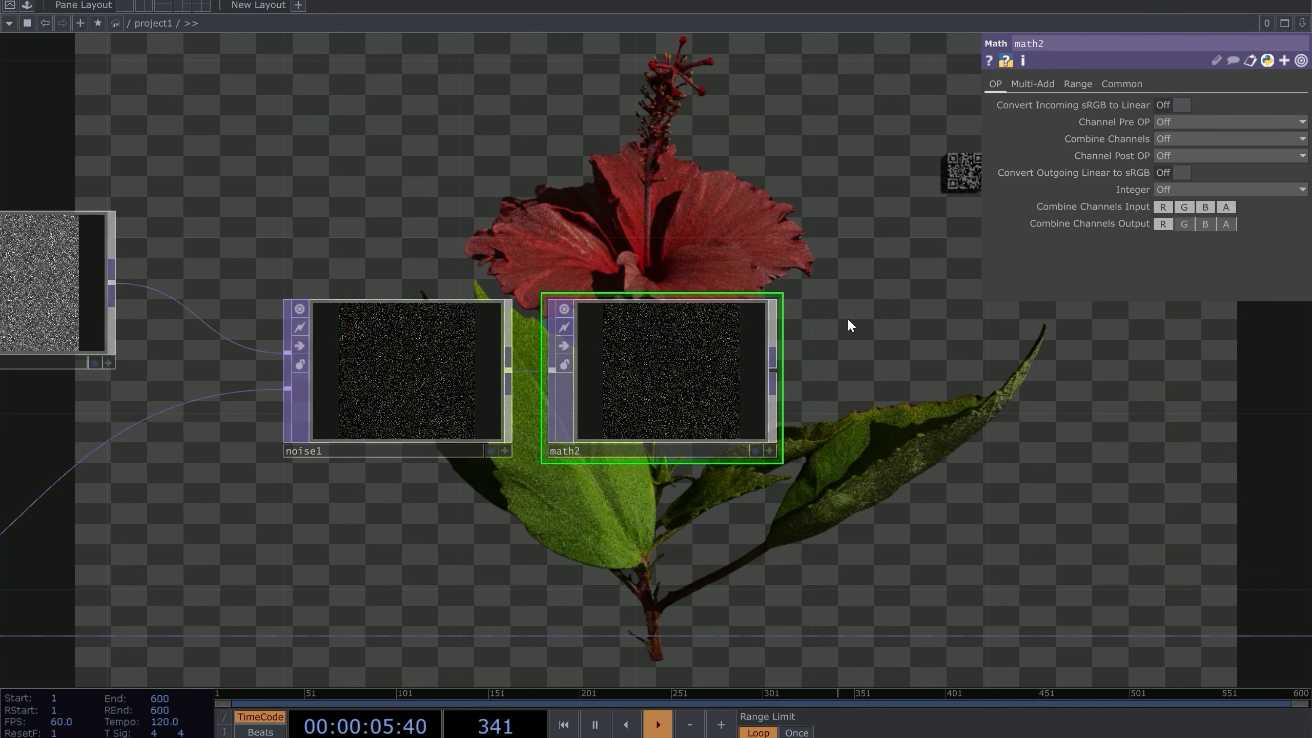
Step: Set the Multiply value of math2 to 0.003
{"action": "left_click", "coordinate": [1030, 83]}
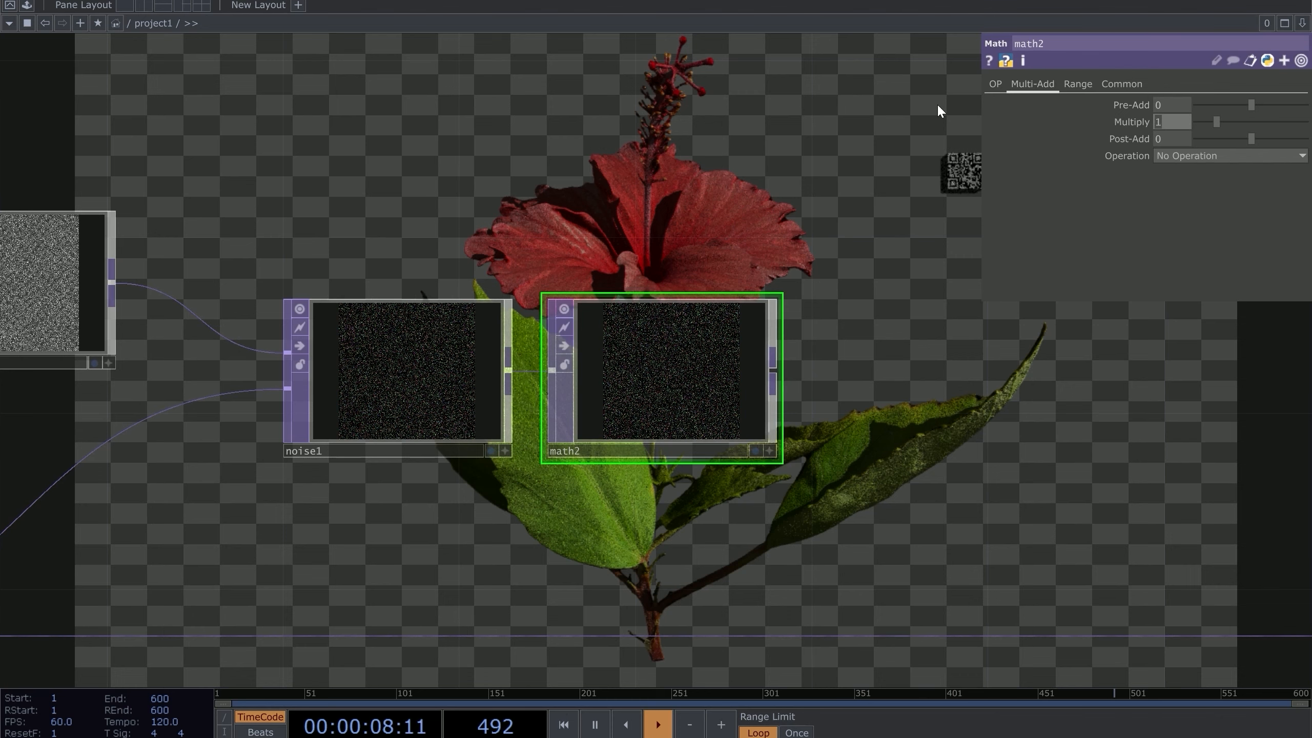
{"action": "type", "text": "0/"}
{"action": "type", "text": "003"}
{"action": "key", "text": "Return"}
{"action": "scroll", "coordinate": [743, 186], "scroll_direction": "down", "scroll_amount": 2}
{"action": "scroll", "coordinate": [744, 187], "scroll_direction": "down", "scroll_amount": 1}
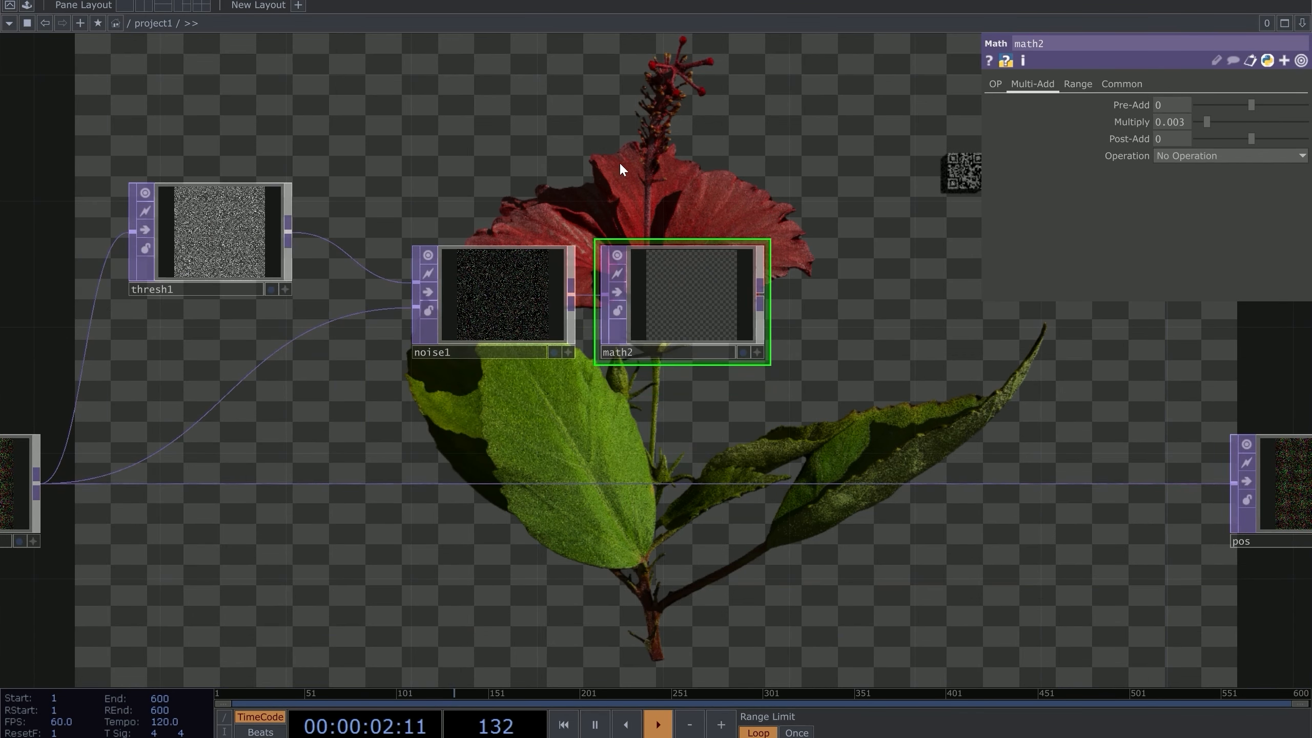
{"action": "left_click_drag", "start_coordinate": [619, 162], "coordinate": [706, 163]}
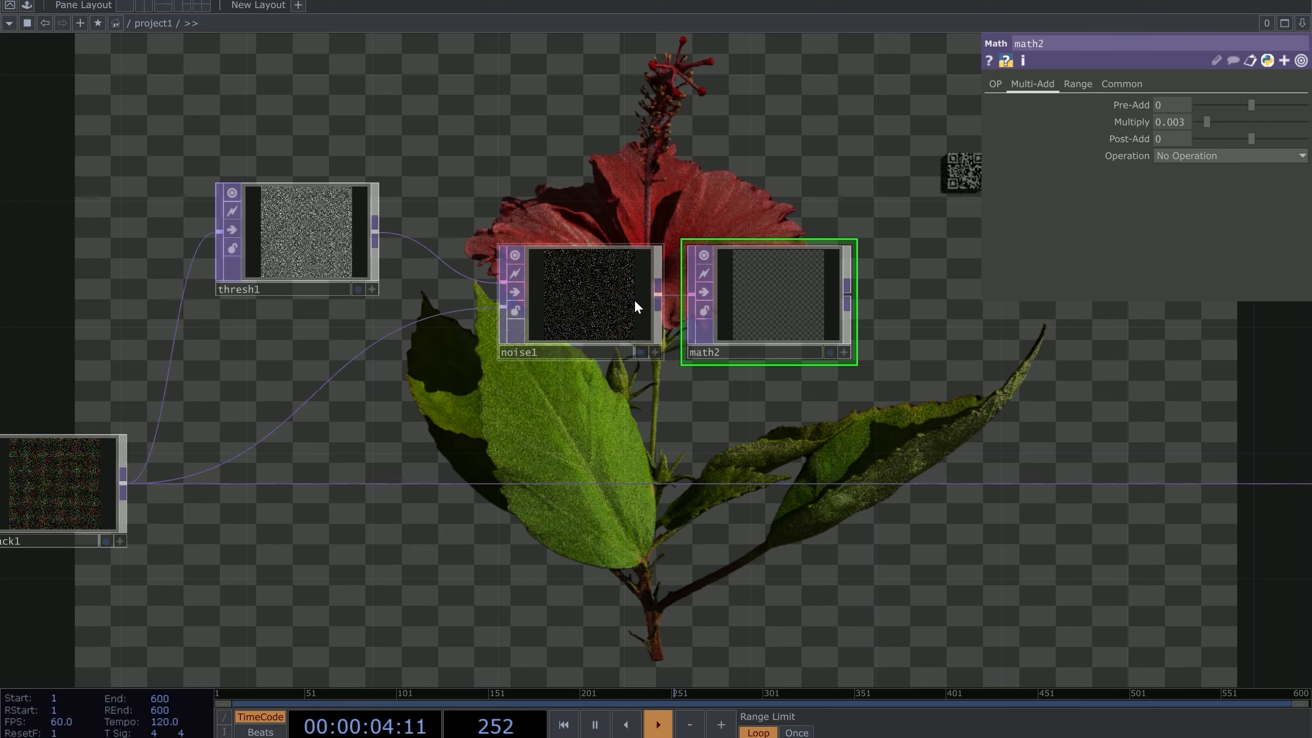
{"action": "scroll", "coordinate": [816, 246], "scroll_direction": "up", "scroll_amount": 6}
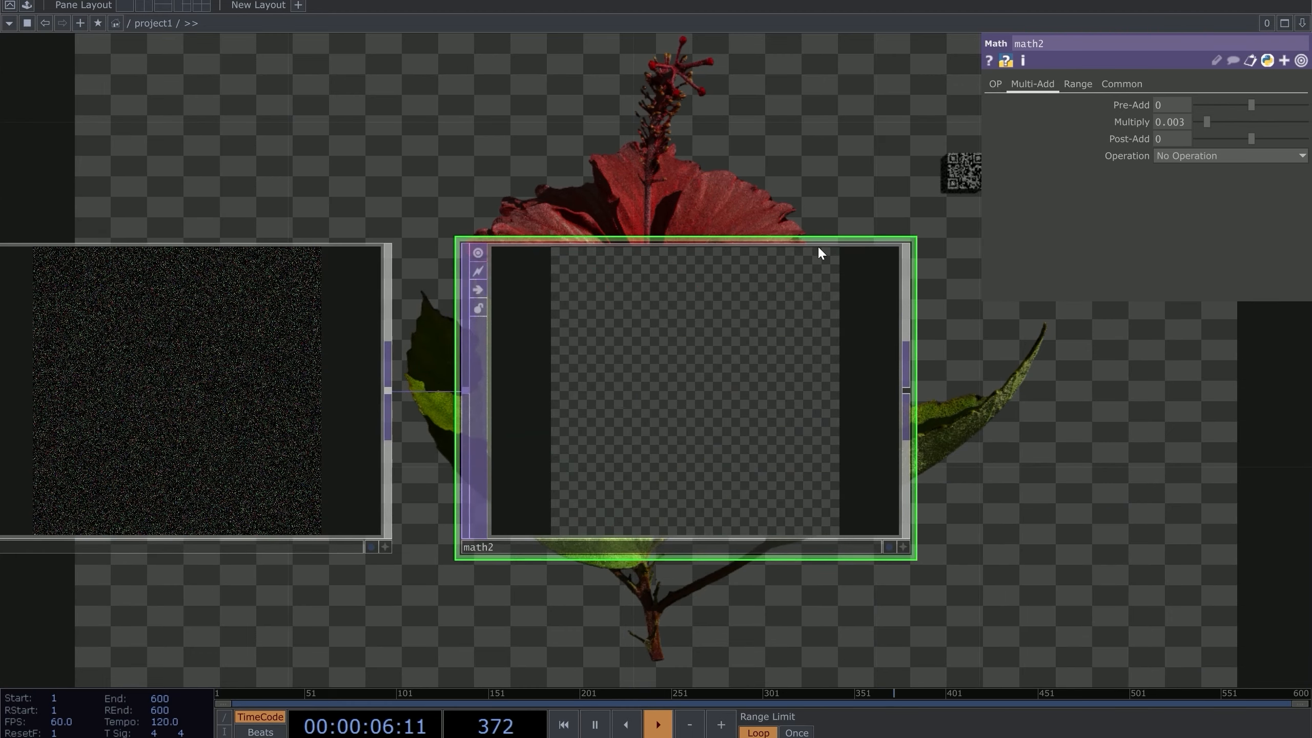
{"action": "scroll", "coordinate": [769, 245], "scroll_direction": "up", "scroll_amount": 8}
{"action": "scroll", "coordinate": [721, 260], "scroll_direction": "down", "scroll_amount": 12}
{"action": "left_click_drag", "start_coordinate": [574, 222], "coordinate": [679, 195]}
Step: Set noise1's Offset to 0 and its Amplitude to 1
{"action": "left_click", "coordinate": [547, 272]}
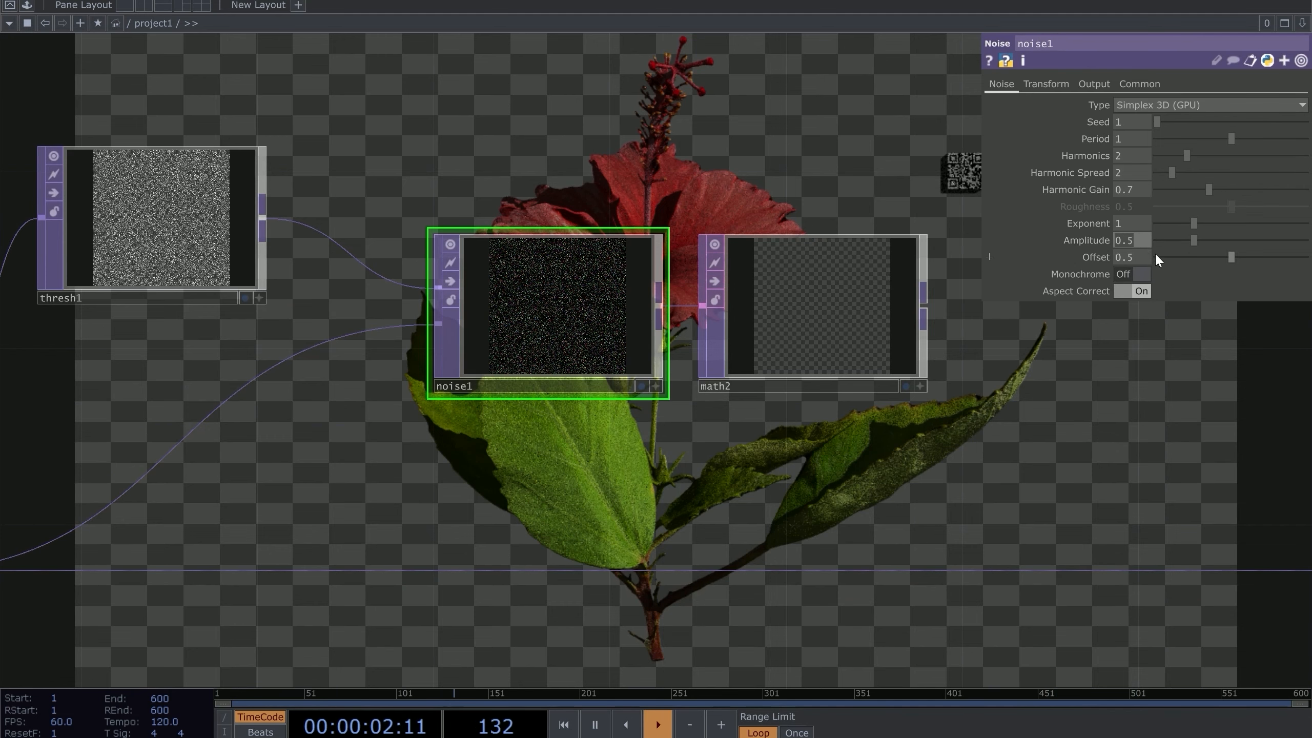
{"action": "left_click_drag", "start_coordinate": [531, 473], "coordinate": [754, 382]}
{"action": "scroll", "coordinate": [393, 479], "scroll_direction": "down", "scroll_amount": 3}
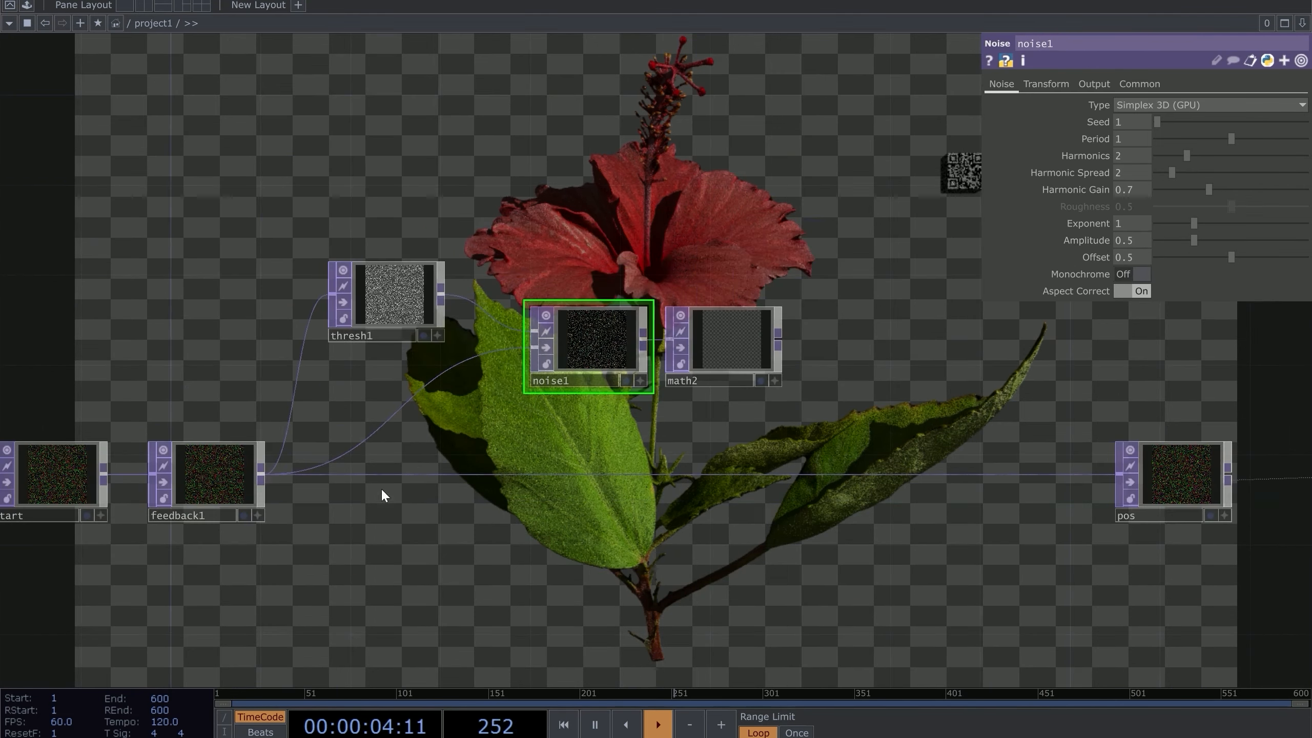
{"action": "left_click", "coordinate": [747, 352]}
{"action": "left_click", "coordinate": [594, 357]}
{"action": "left_click_drag", "start_coordinate": [1236, 258], "coordinate": [1157, 257]}
{"action": "left_click_drag", "start_coordinate": [794, 294], "coordinate": [515, 302]}
{"action": "middle_click_drag", "start_coordinate": [509, 301], "coordinate": [588, 215]}
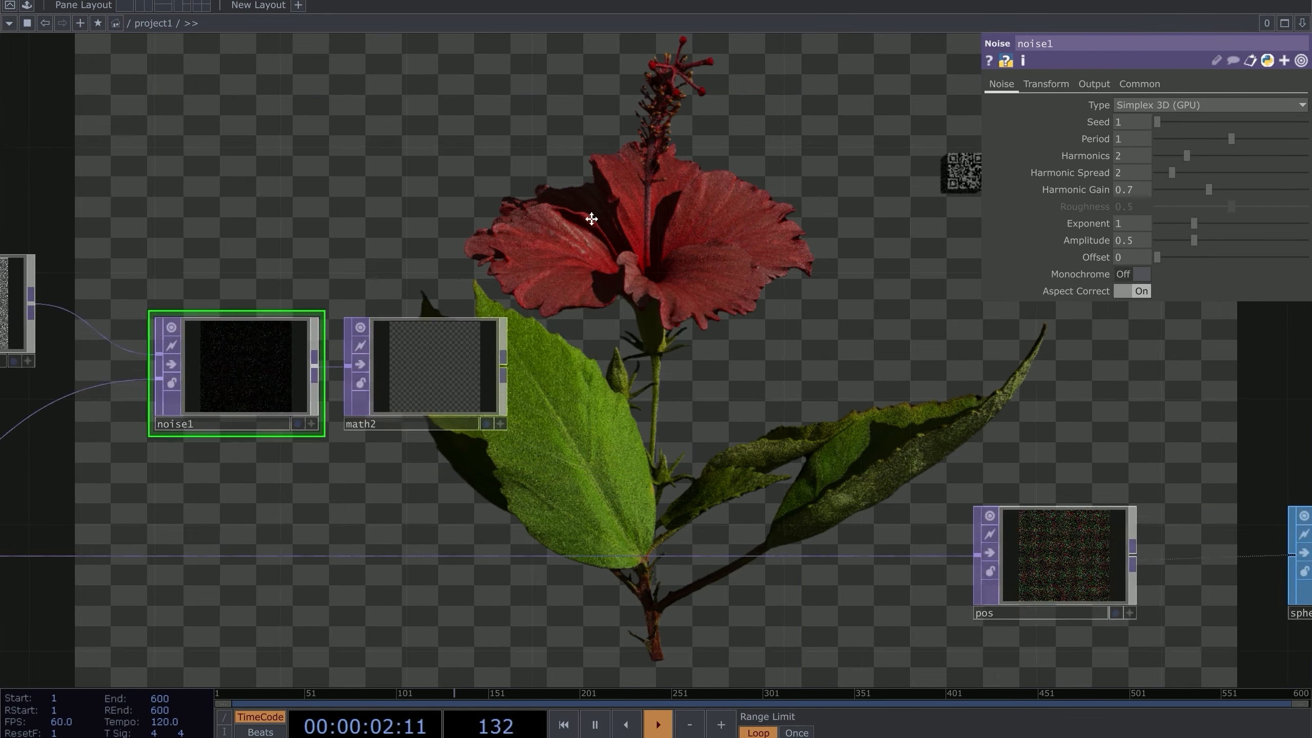
{"action": "left_click_drag", "start_coordinate": [589, 214], "coordinate": [681, 184]}
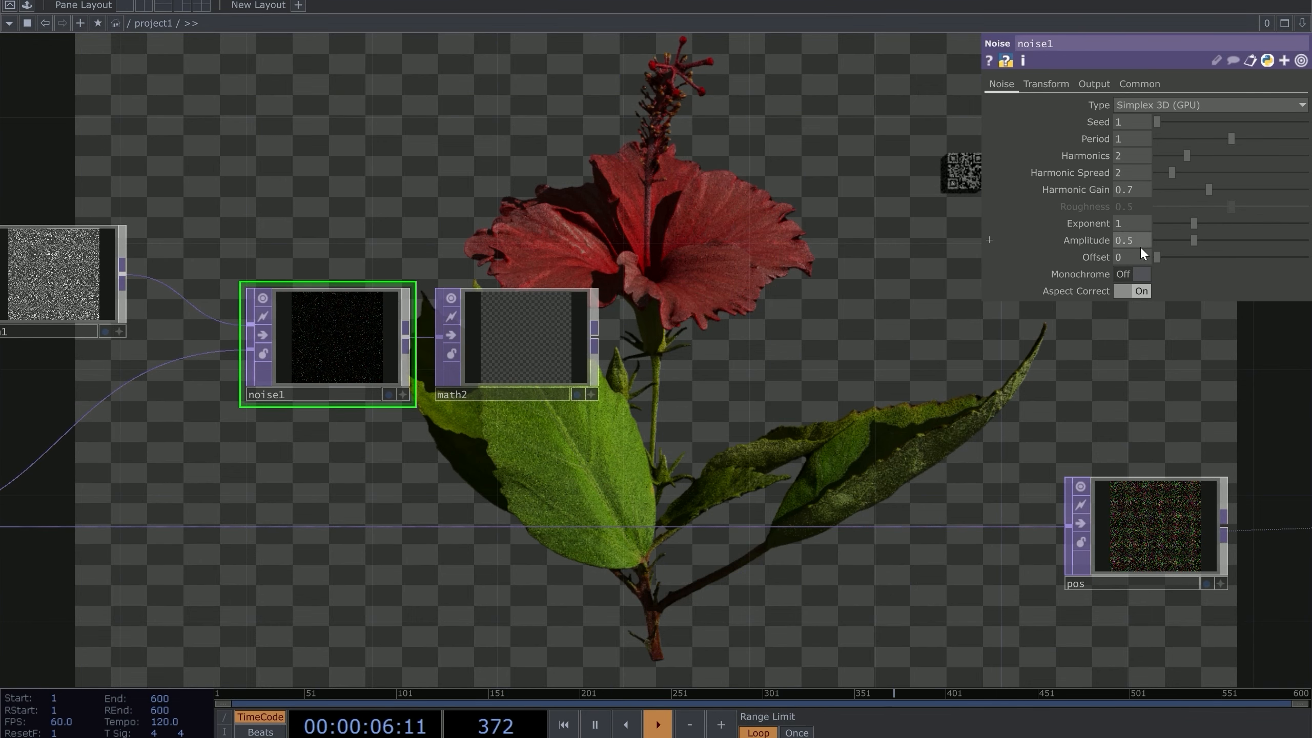
{"action": "left_click_drag", "start_coordinate": [1196, 242], "coordinate": [1233, 242]}
{"action": "left_click_drag", "start_coordinate": [628, 211], "coordinate": [425, 203]}
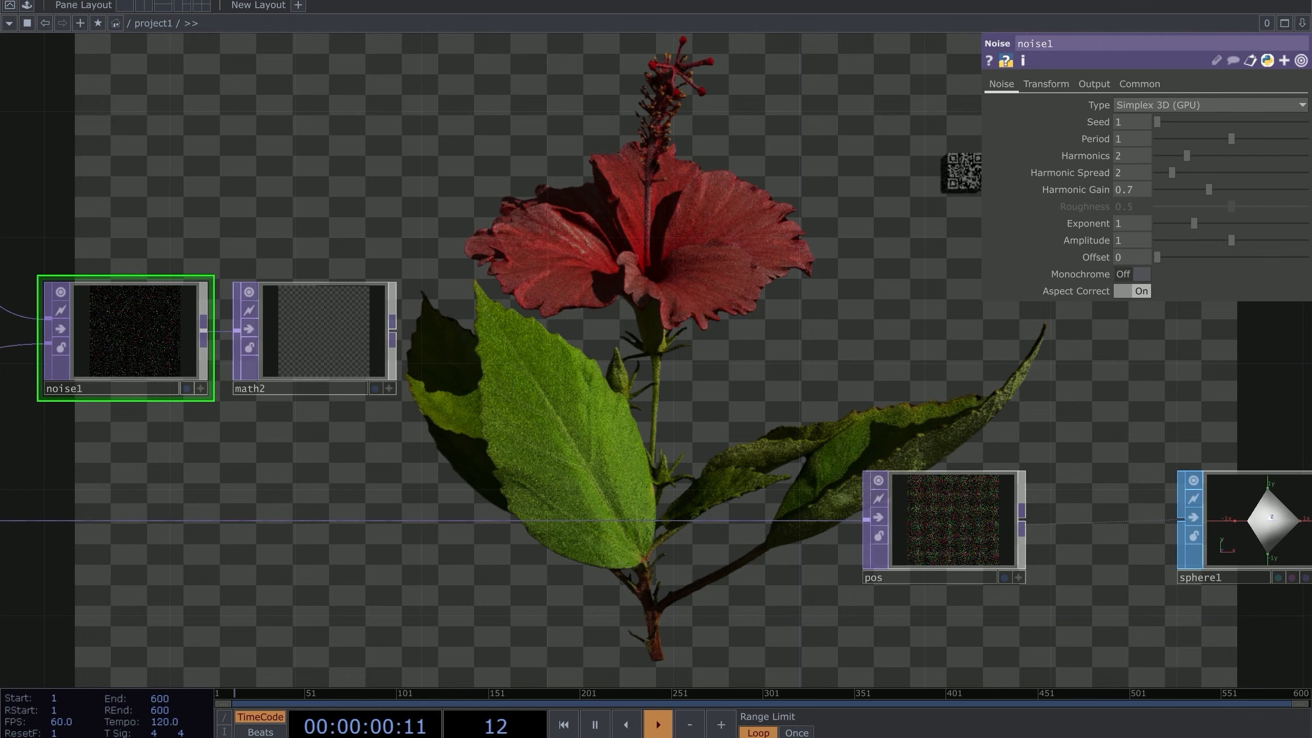
Step: Insert an Add TOP on the wire between feedback1 and pos
{"action": "left_click_drag", "start_coordinate": [801, 363], "coordinate": [1071, 337]}
{"action": "scroll", "coordinate": [764, 381], "scroll_direction": "down", "scroll_amount": 3}
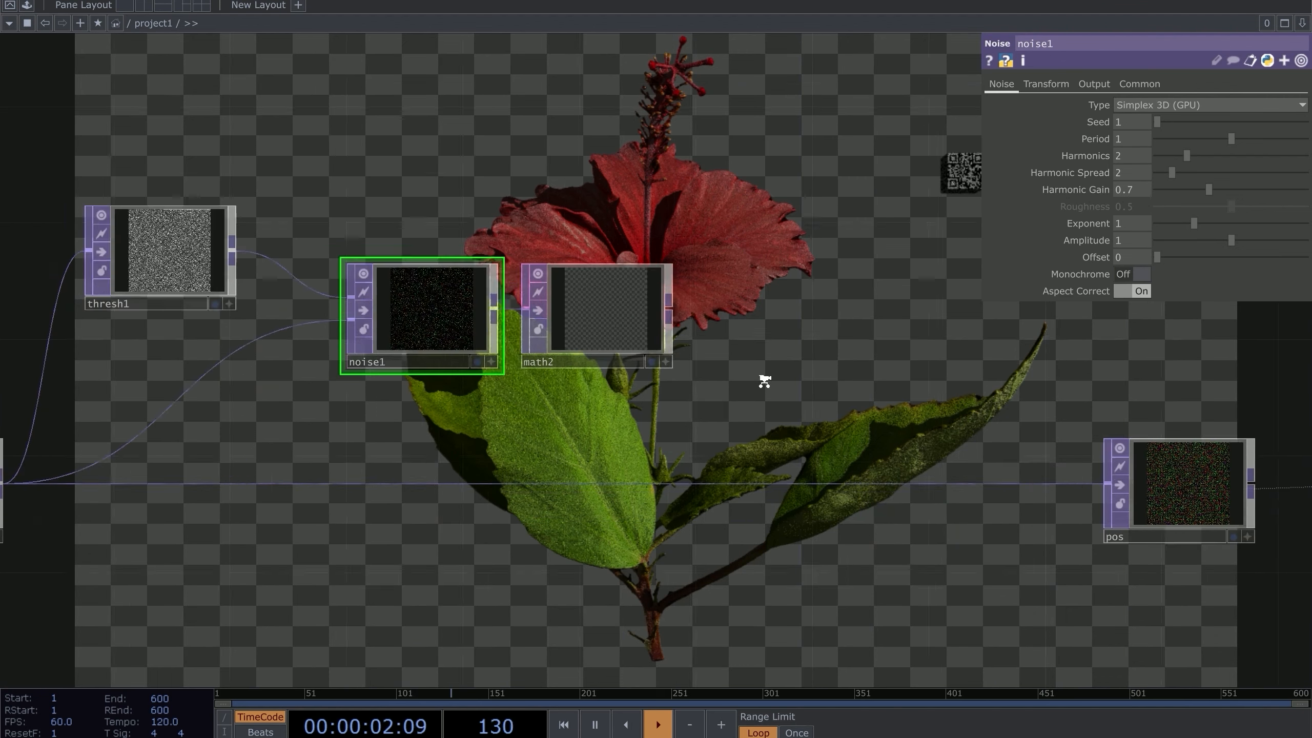
{"action": "left_click_drag", "start_coordinate": [726, 476], "coordinate": [779, 482]}
{"action": "right_click", "coordinate": [785, 463]}
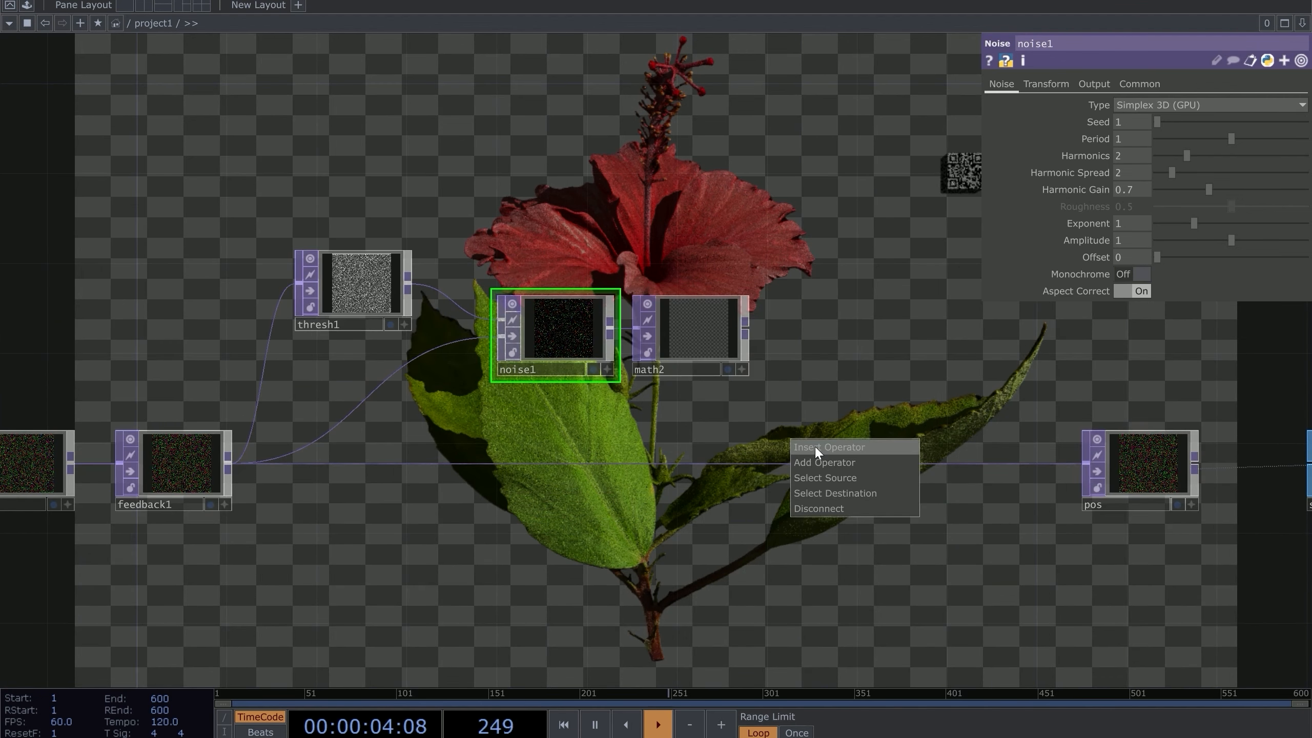
{"action": "left_click", "coordinate": [815, 445]}
{"action": "type", "text": "add"}
{"action": "left_click", "coordinate": [605, 269]}
{"action": "left_click", "coordinate": [855, 468]}
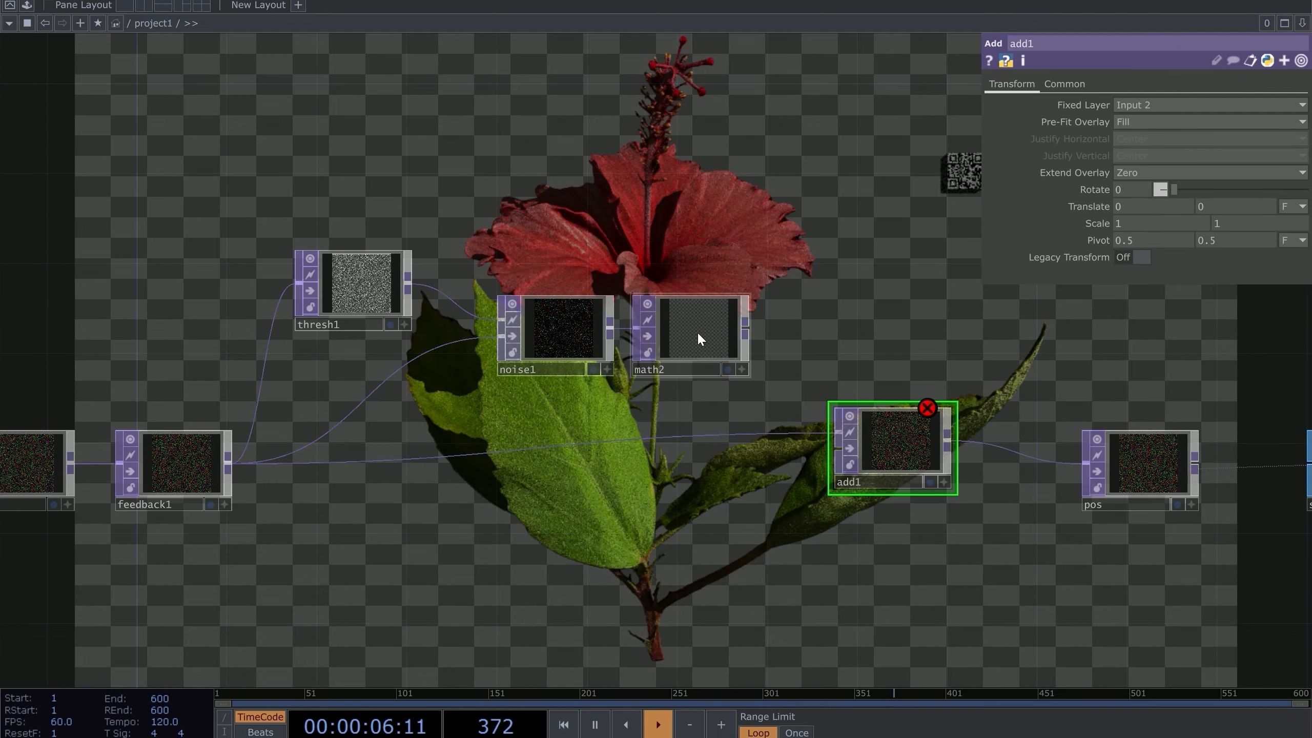
Step: Connect math2's output to the second input of add1 and align add1 with the feedback1 and pos row
{"action": "left_click_drag", "start_coordinate": [745, 329], "coordinate": [838, 448]}
{"action": "left_click_drag", "start_coordinate": [873, 394], "coordinate": [851, 400]}
{"action": "left_click_drag", "start_coordinate": [890, 420], "coordinate": [867, 442]}
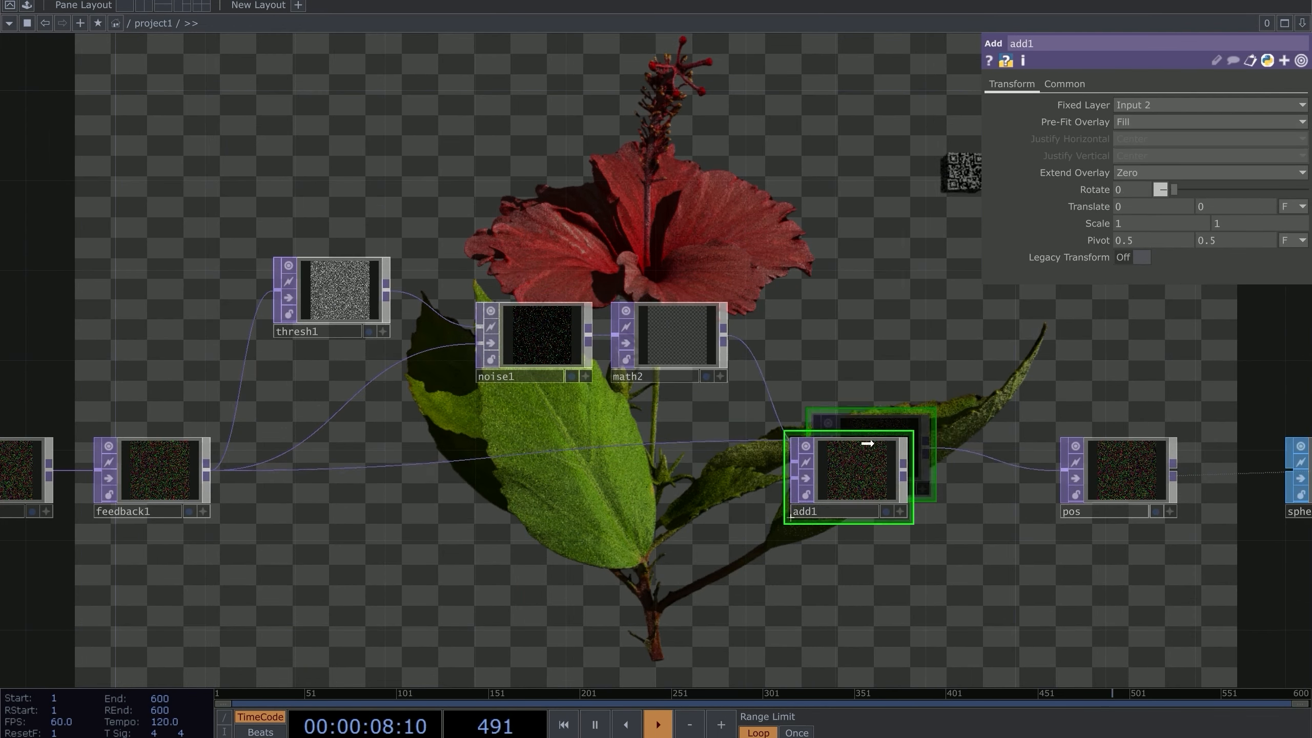
Step: Insert a Null TOP between add1 and pos and rename it end
{"action": "left_click_drag", "start_coordinate": [844, 390], "coordinate": [941, 393]}
{"action": "scroll", "coordinate": [820, 384], "scroll_direction": "down", "scroll_amount": 4}
{"action": "right_click_drag", "start_coordinate": [366, 304], "coordinate": [434, 358]}
{"action": "scroll", "coordinate": [785, 456], "scroll_direction": "up", "scroll_amount": 5}
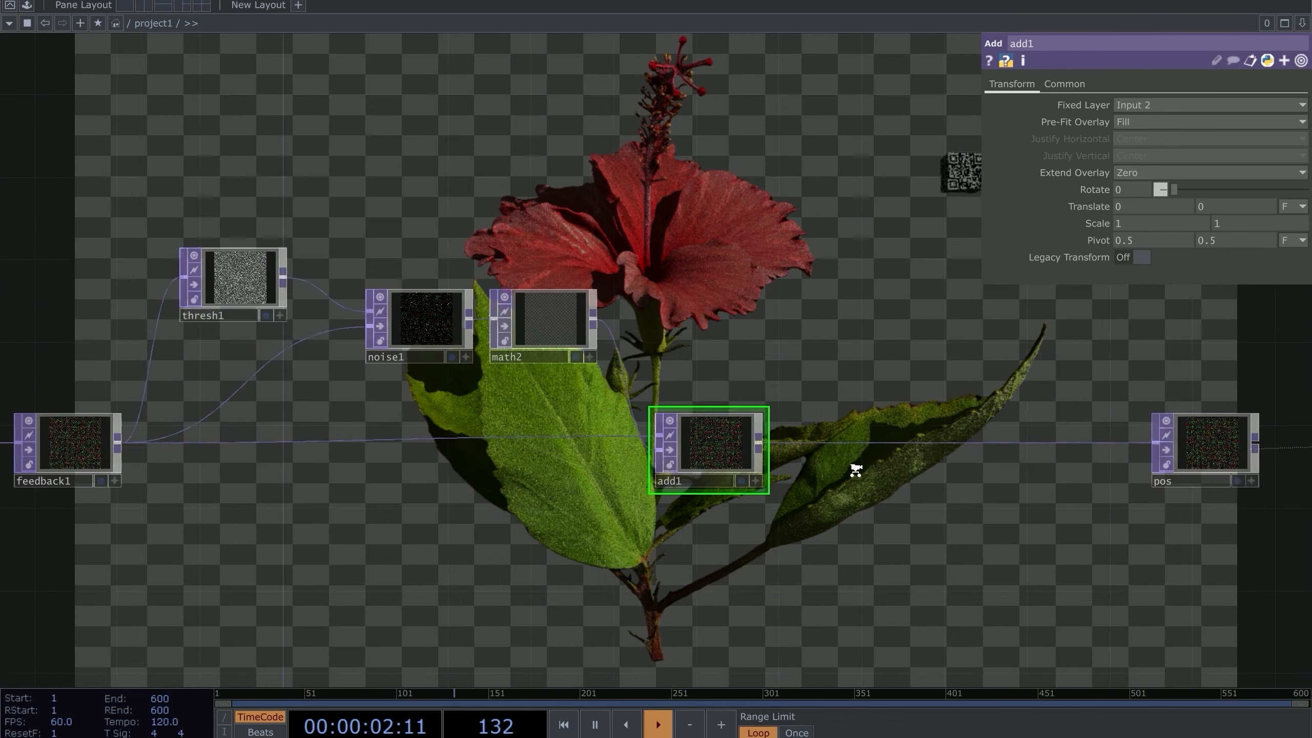
{"action": "right_click", "coordinate": [843, 440]}
{"action": "left_click", "coordinate": [884, 428]}
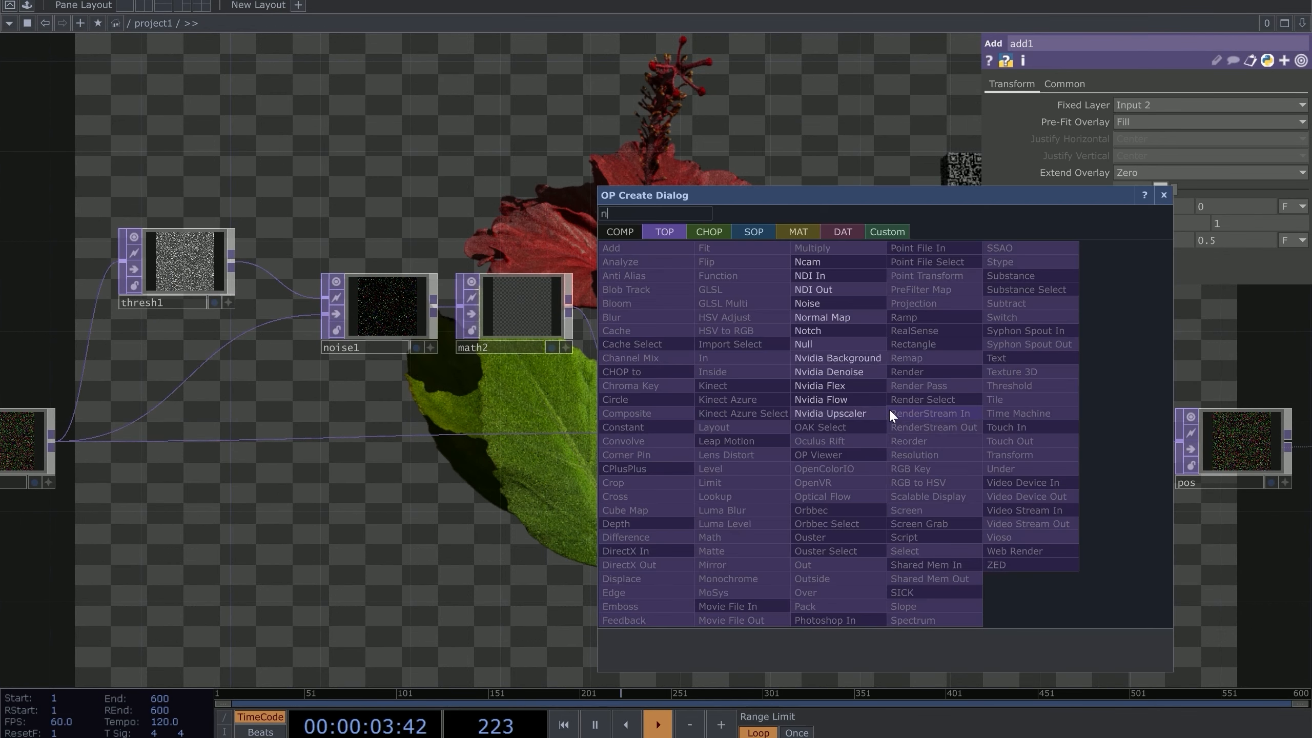
{"action": "left_click", "coordinate": [814, 338]}
{"action": "left_click", "coordinate": [855, 457]}
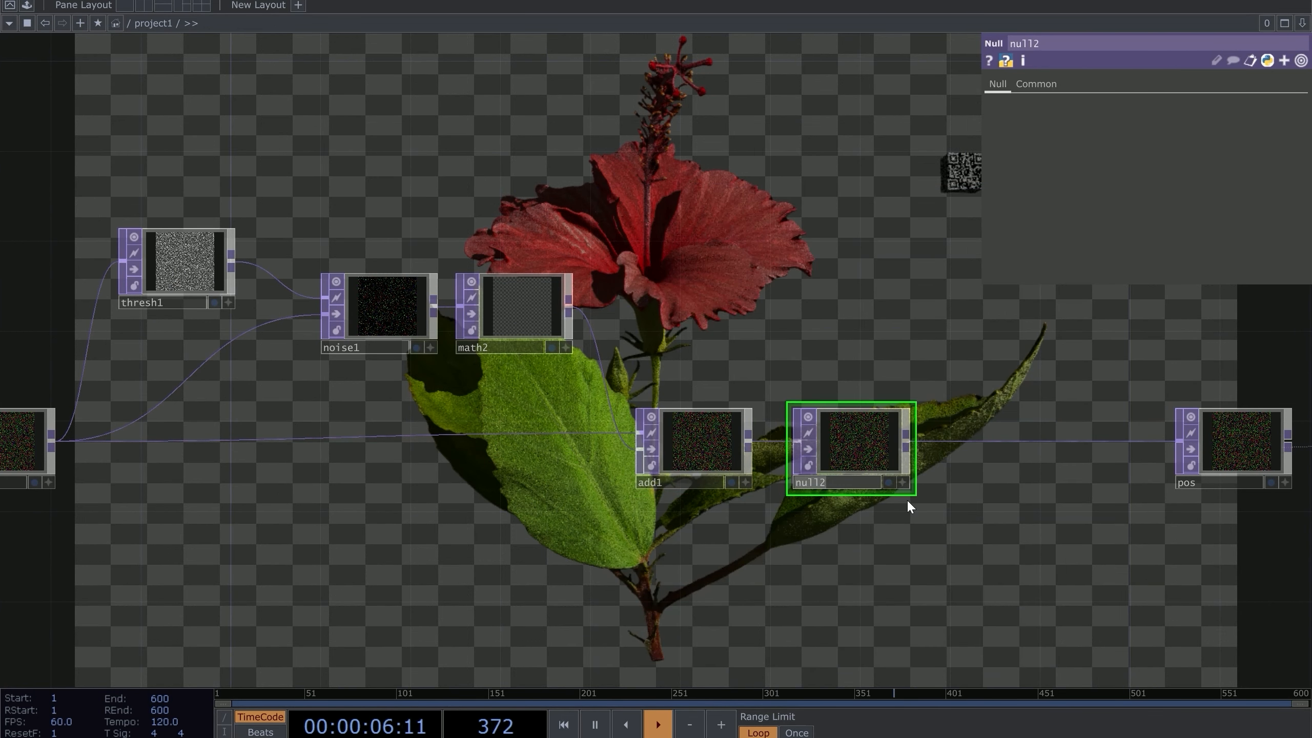
{"action": "type", "text": "end"}
{"action": "key", "text": "Return"}
Step: Make the end TOP the Target TOP of feedback1
{"action": "scroll", "coordinate": [453, 531], "scroll_direction": "down", "scroll_amount": 3}
{"action": "left_click_drag", "start_coordinate": [738, 472], "coordinate": [129, 472]}
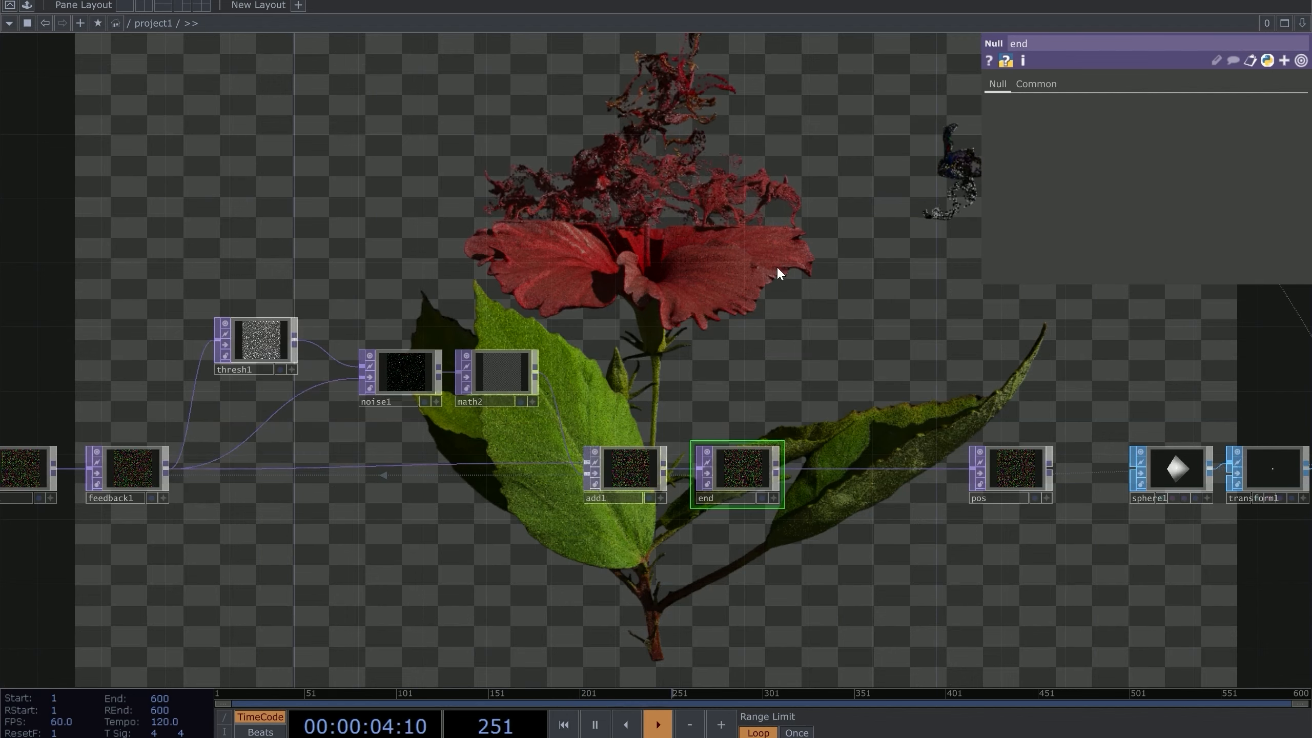
{"action": "left_click_drag", "start_coordinate": [777, 266], "coordinate": [730, 368]}
Step: Lower the Threshold of thresh1 to 0
{"action": "left_click", "coordinate": [212, 439]}
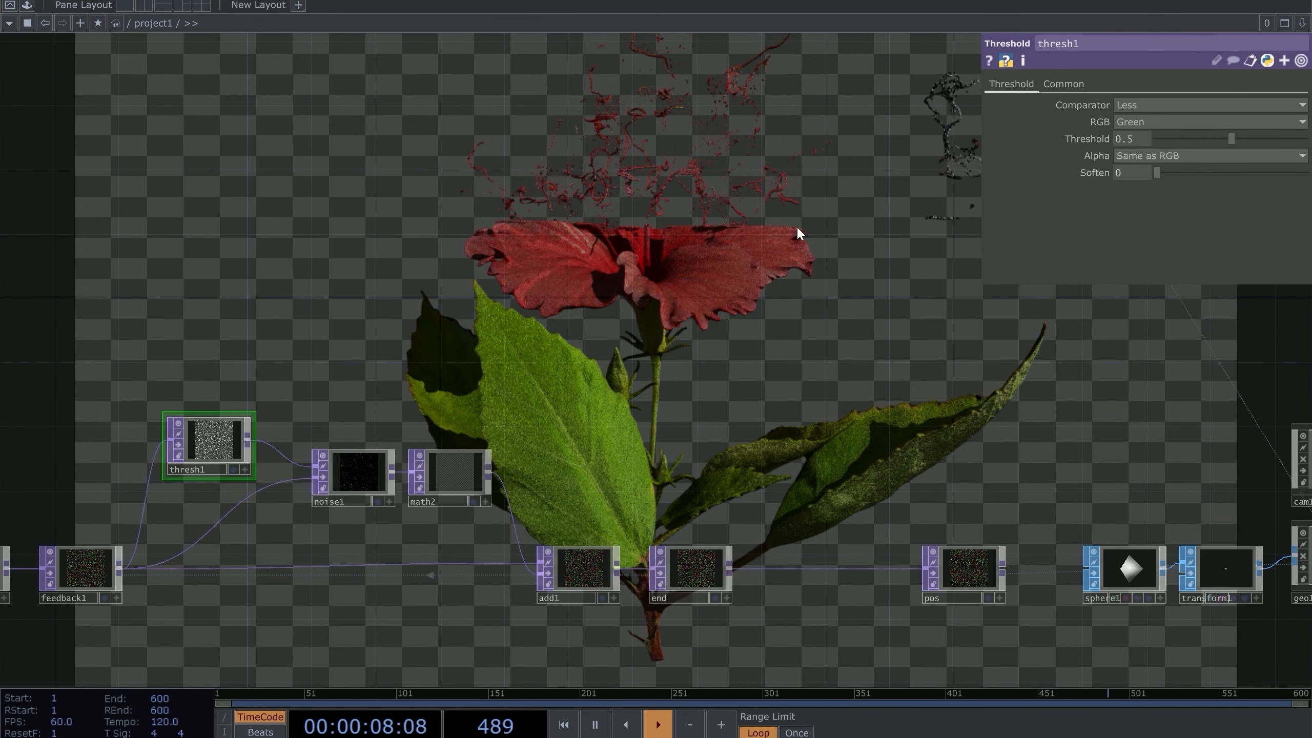
{"action": "left_click_drag", "start_coordinate": [1231, 139], "coordinate": [1157, 139]}
{"action": "left_click_drag", "start_coordinate": [310, 362], "coordinate": [366, 321]}
Step: Restart the feedback loop by toggling feedback1's Reset, leaving it On
{"action": "left_click", "coordinate": [136, 528]}
{"action": "left_click", "coordinate": [1138, 122]}
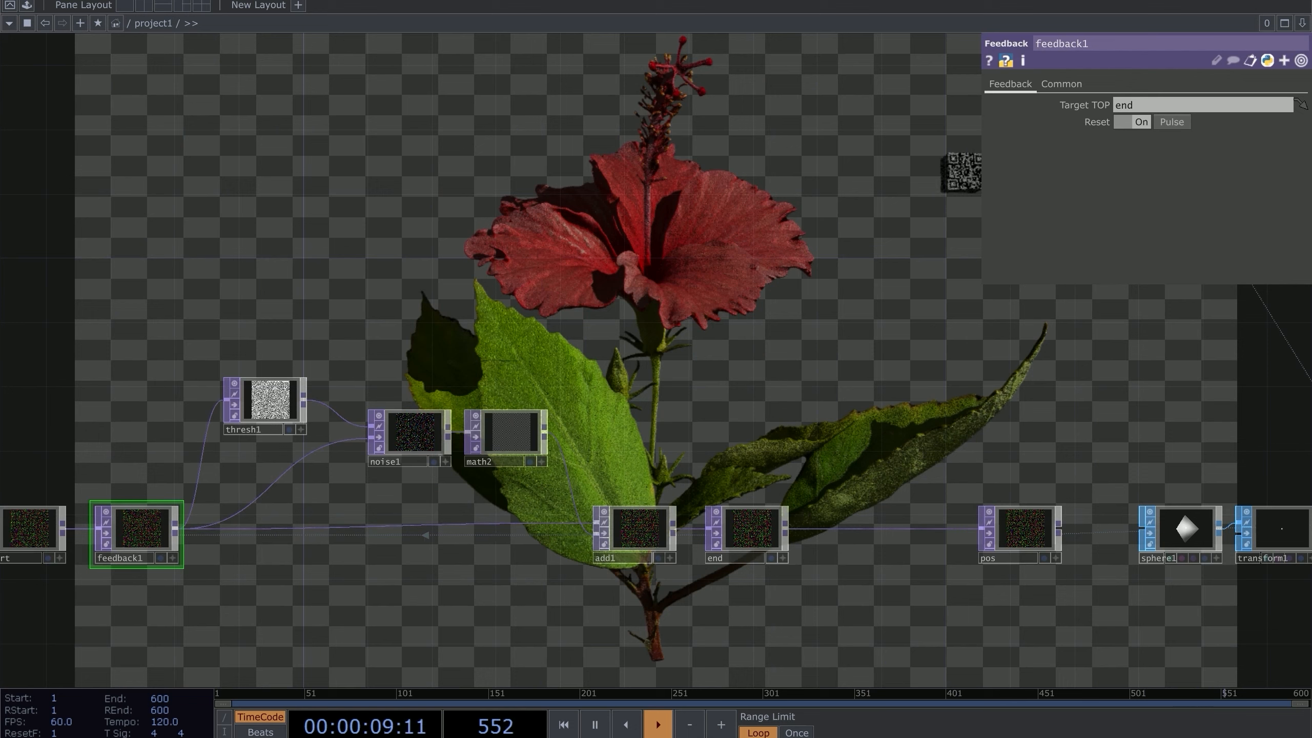
{"action": "left_click", "coordinate": [1139, 121]}
{"action": "left_click", "coordinate": [1138, 121]}
{"action": "left_click_drag", "start_coordinate": [822, 331], "coordinate": [785, 319]}
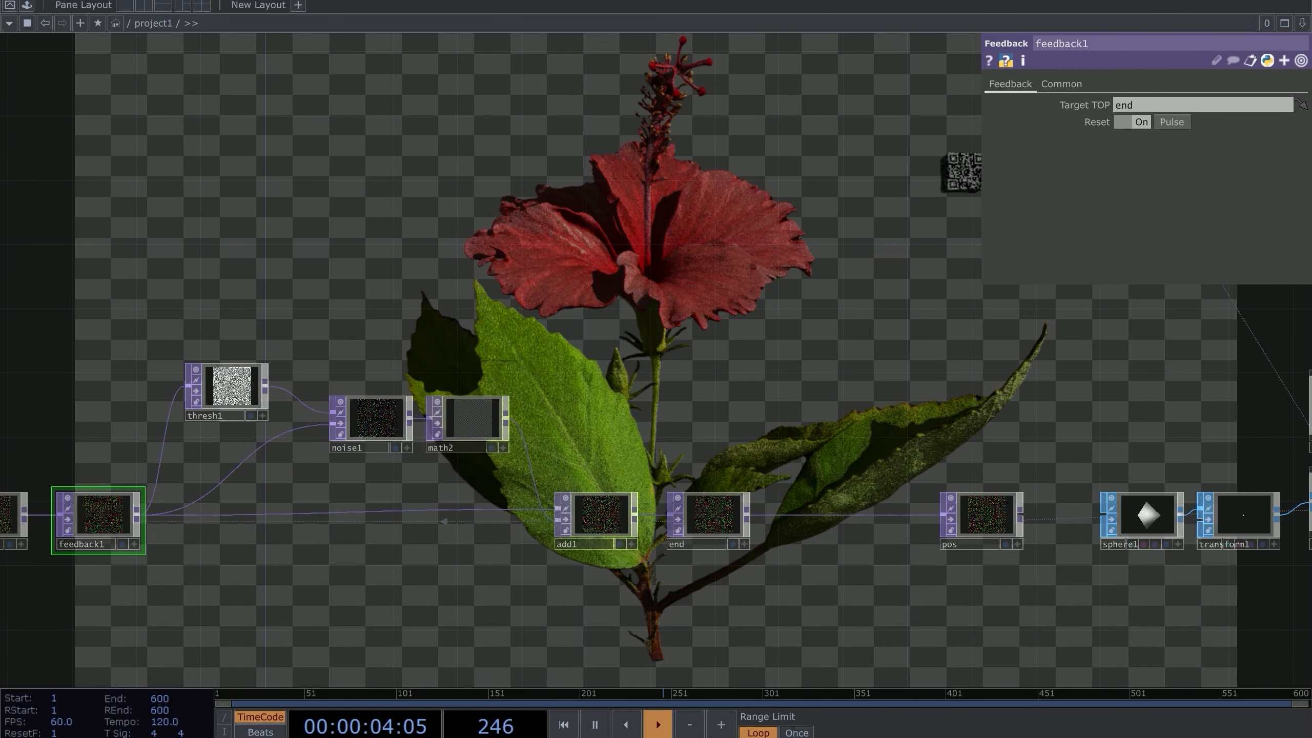
Step: Orbit the cam1 view so the render shows the flower from a different angle
{"action": "scroll", "coordinate": [1097, 341], "scroll_direction": "up", "scroll_amount": 3}
{"action": "left_click_drag", "start_coordinate": [1250, 392], "coordinate": [591, 450]}
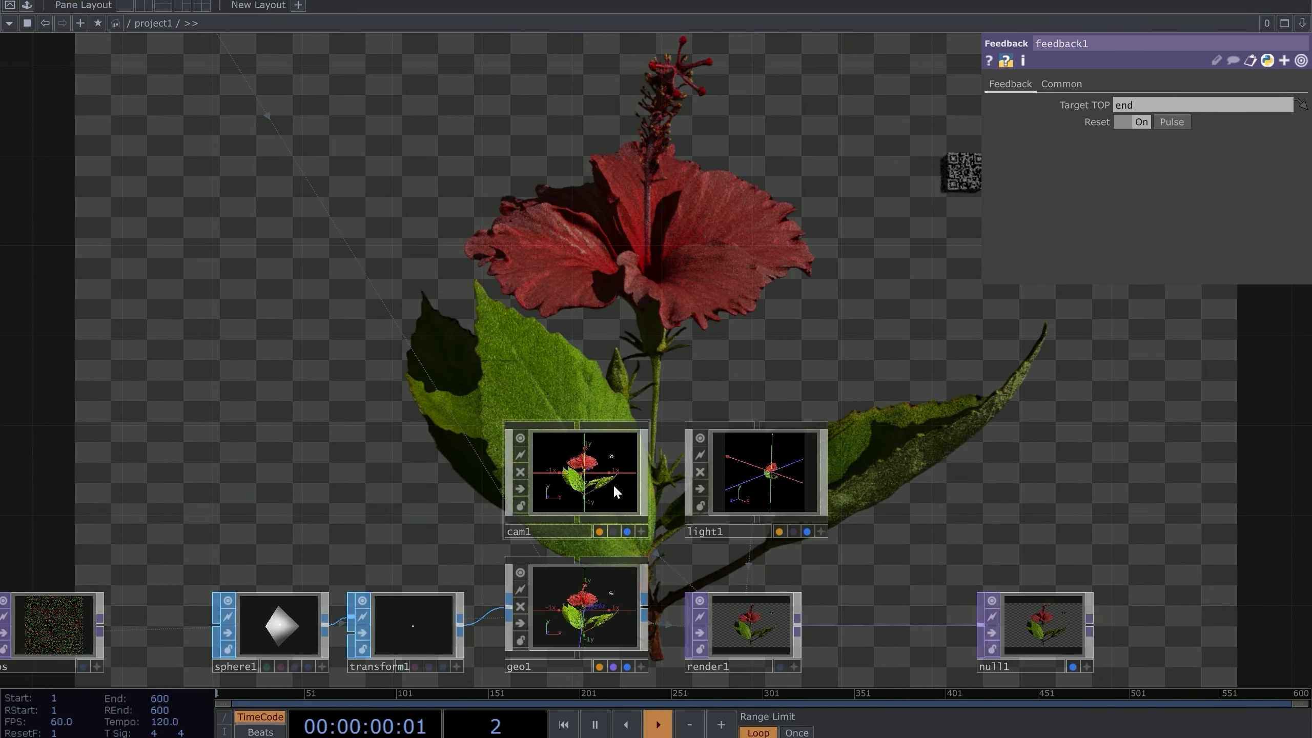
{"action": "left_click", "coordinate": [612, 484]}
{"action": "scroll", "coordinate": [633, 519], "scroll_direction": "up", "scroll_amount": 5}
{"action": "left_click_drag", "start_coordinate": [709, 661], "coordinate": [723, 598]}
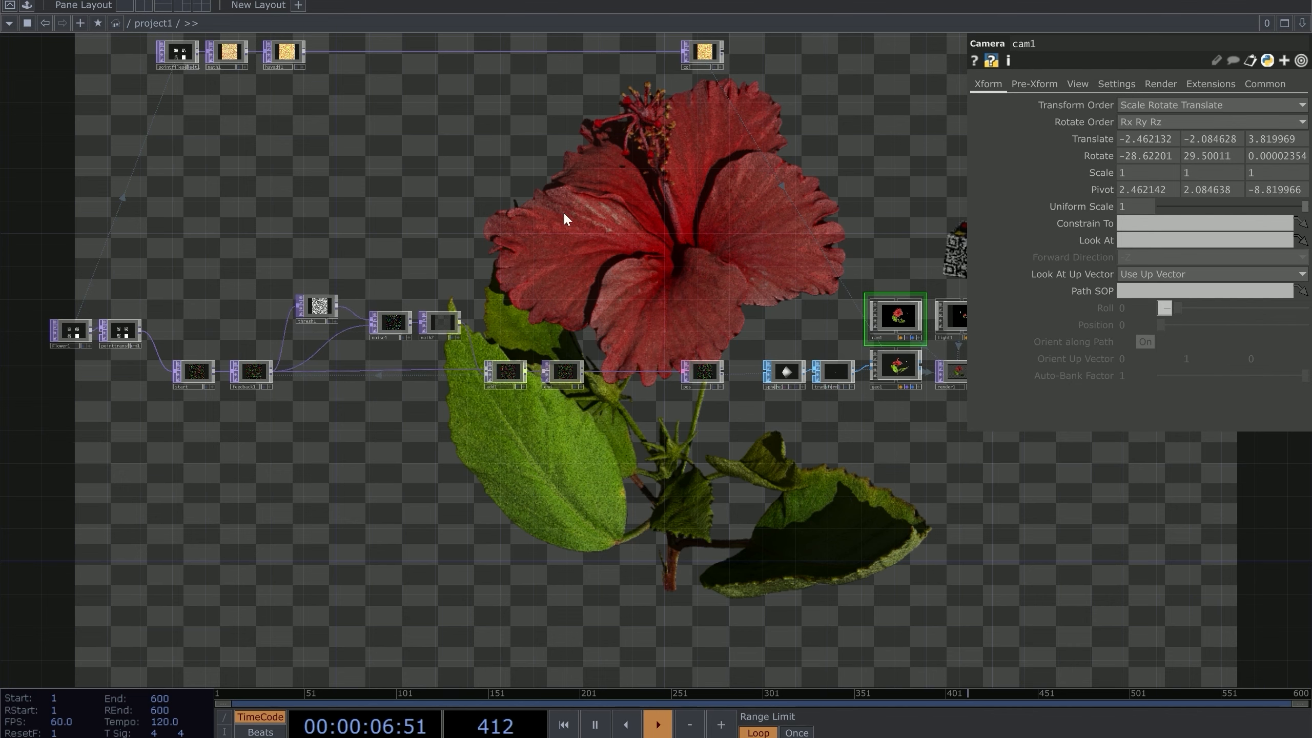
Step: Add a Select TOP in the empty area below the start node
{"action": "left_click_drag", "start_coordinate": [487, 379], "coordinate": [926, 325]}
{"action": "scroll", "coordinate": [537, 369], "scroll_direction": "up", "scroll_amount": 5}
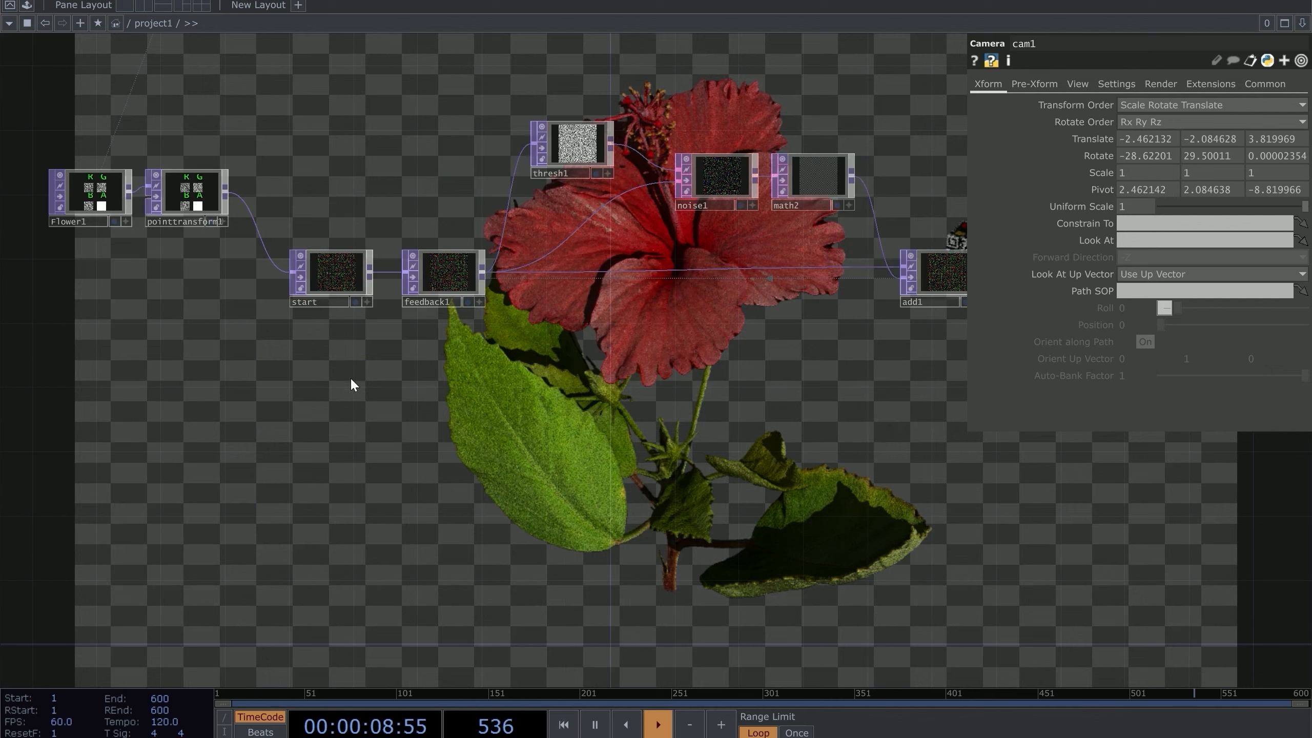
{"action": "key", "text": "Tab"}
{"action": "type", "text": "s"}
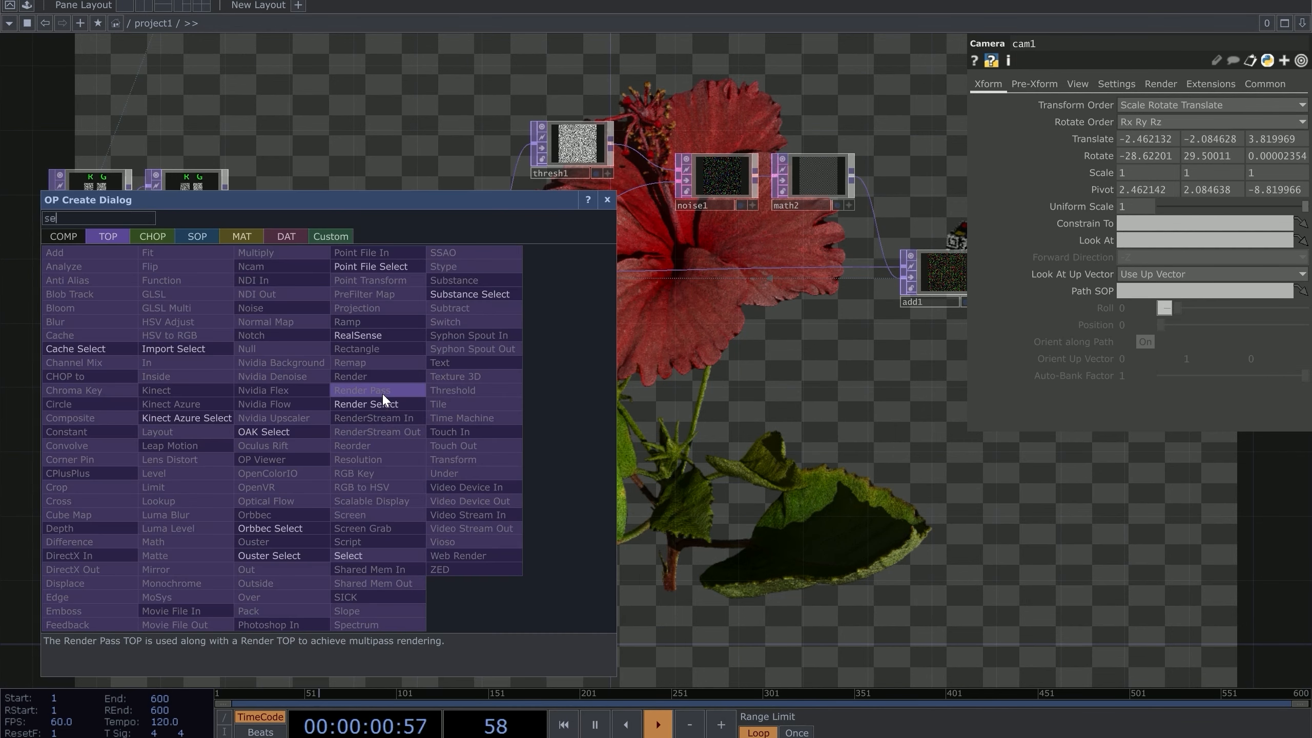
{"action": "left_click", "coordinate": [354, 570]}
{"action": "key", "text": "Escape"}
{"action": "key", "text": "Tab"}
{"action": "type", "text": "se"}
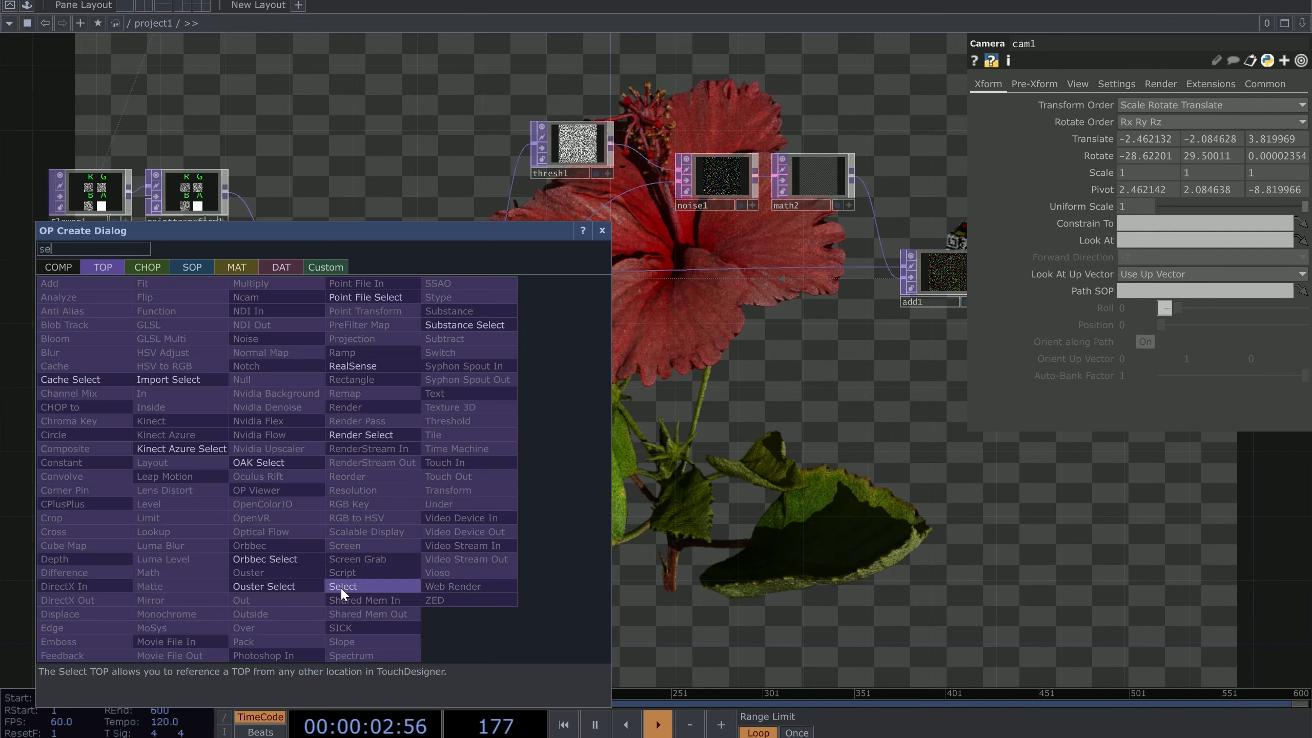
{"action": "left_click", "coordinate": [341, 588]}
{"action": "left_click", "coordinate": [330, 447]}
Step: Make select1 reference the start TOP and place it further below start
{"action": "left_click_drag", "start_coordinate": [336, 277], "coordinate": [326, 457]}
{"action": "scroll", "coordinate": [465, 440], "scroll_direction": "up", "scroll_amount": 4}
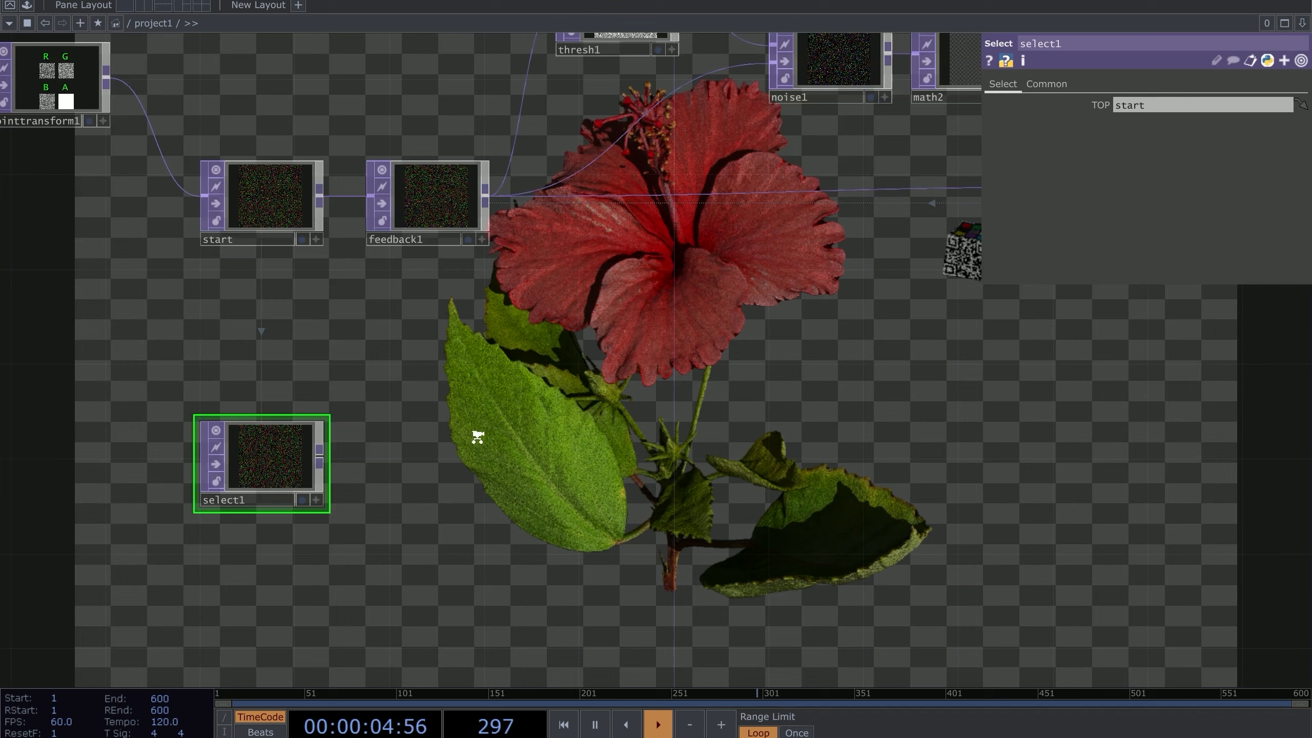
{"action": "scroll", "coordinate": [310, 341], "scroll_direction": "down", "scroll_amount": 4}
{"action": "left_click_drag", "start_coordinate": [281, 387], "coordinate": [281, 483]}
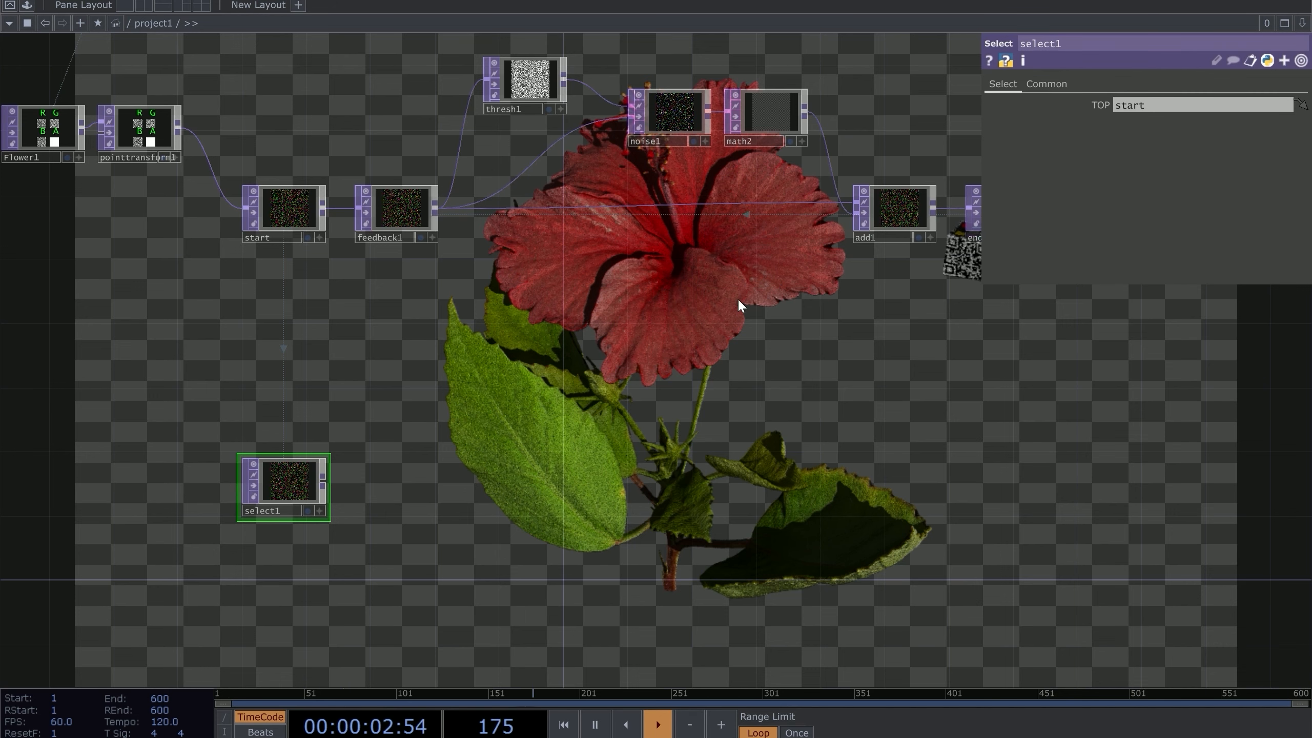
Step: Add a Threshold TOP to select1's output and place it below the row
{"action": "left_click", "coordinate": [549, 98]}
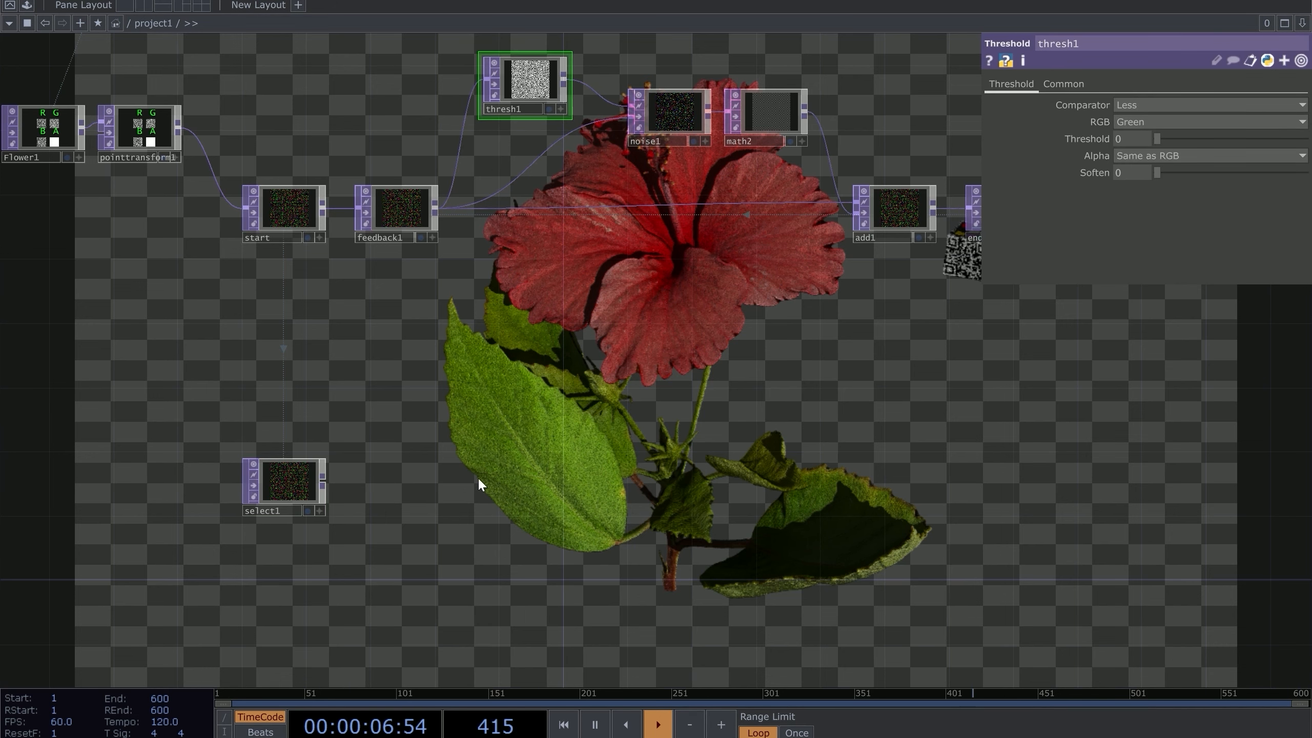
{"action": "left_click_drag", "start_coordinate": [501, 410], "coordinate": [399, 382]}
{"action": "right_click", "coordinate": [221, 457]}
{"action": "left_click", "coordinate": [297, 457]}
{"action": "scroll", "coordinate": [337, 450], "scroll_direction": "up", "scroll_amount": 5}
{"action": "scroll", "coordinate": [427, 450], "scroll_direction": "down", "scroll_amount": 3}
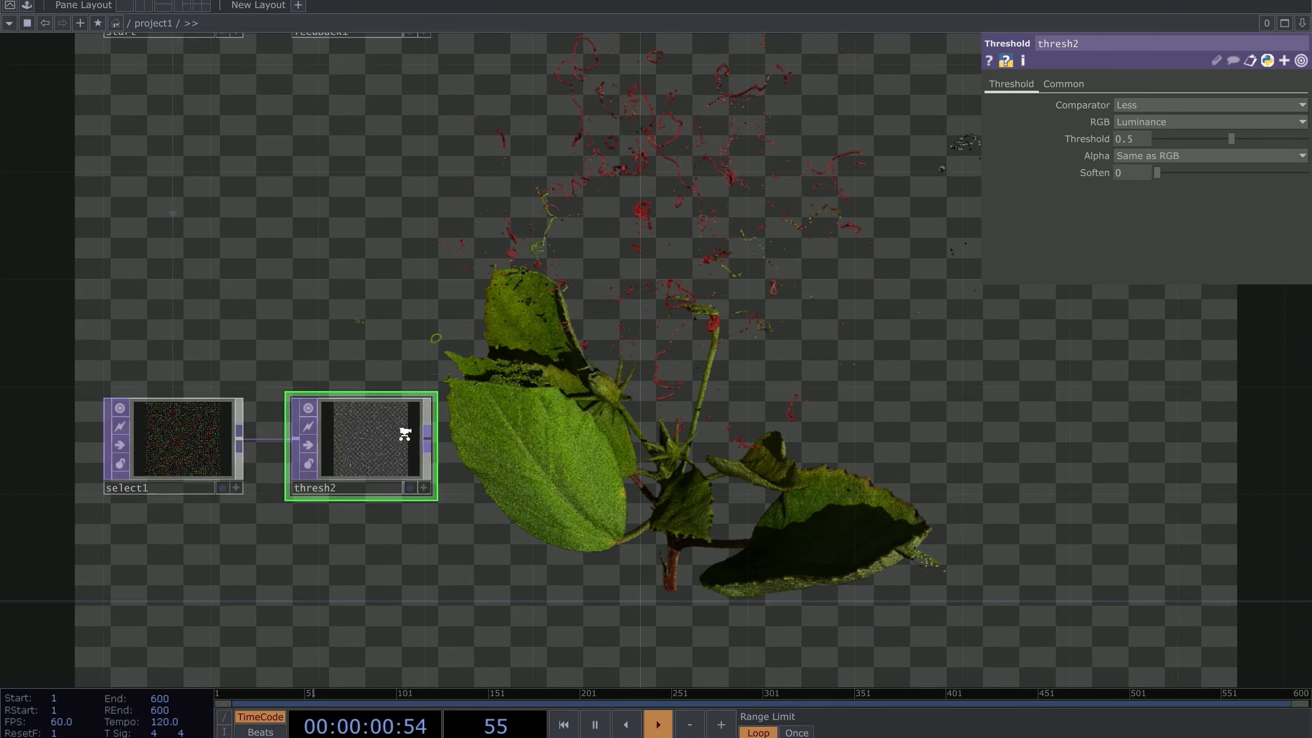
{"action": "left_click_drag", "start_coordinate": [442, 446], "coordinate": [244, 523]}
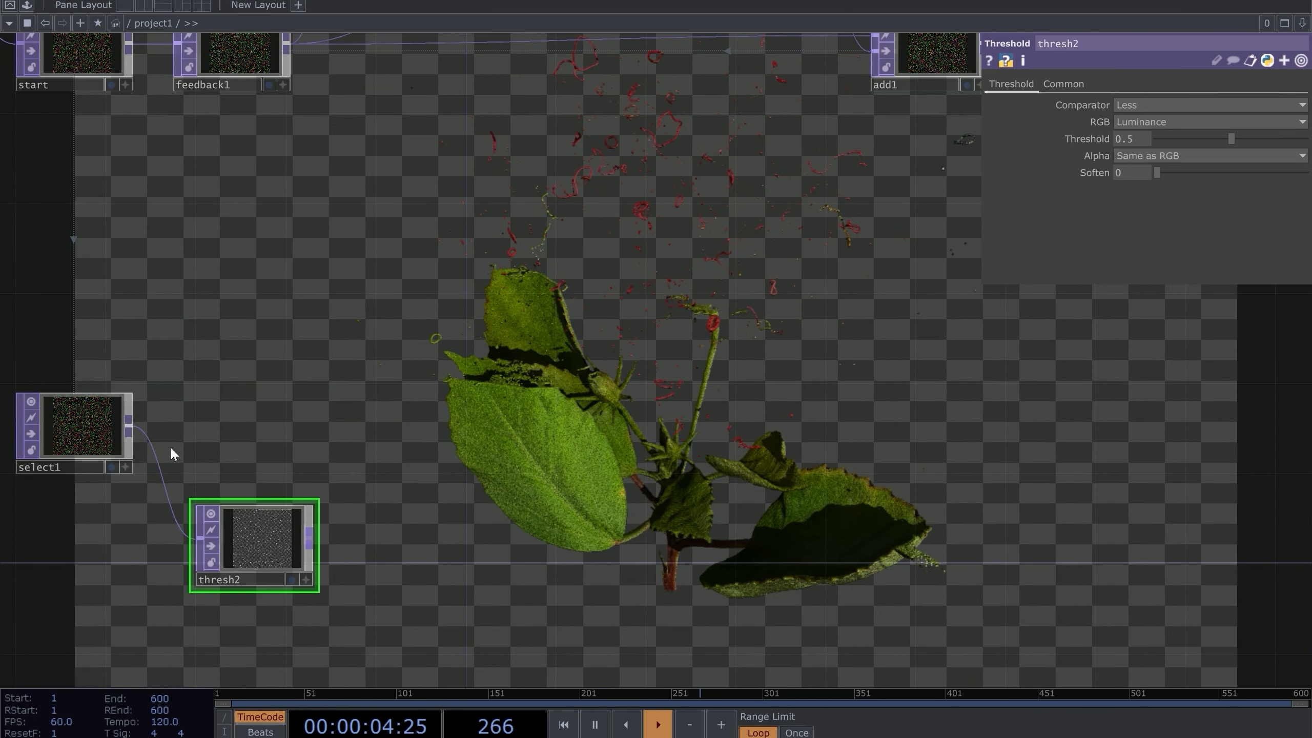
Step: Add a Multiply TOP to select1's output and connect thresh2 to its second input
{"action": "right_click", "coordinate": [137, 424]}
{"action": "type", "text": "my"}
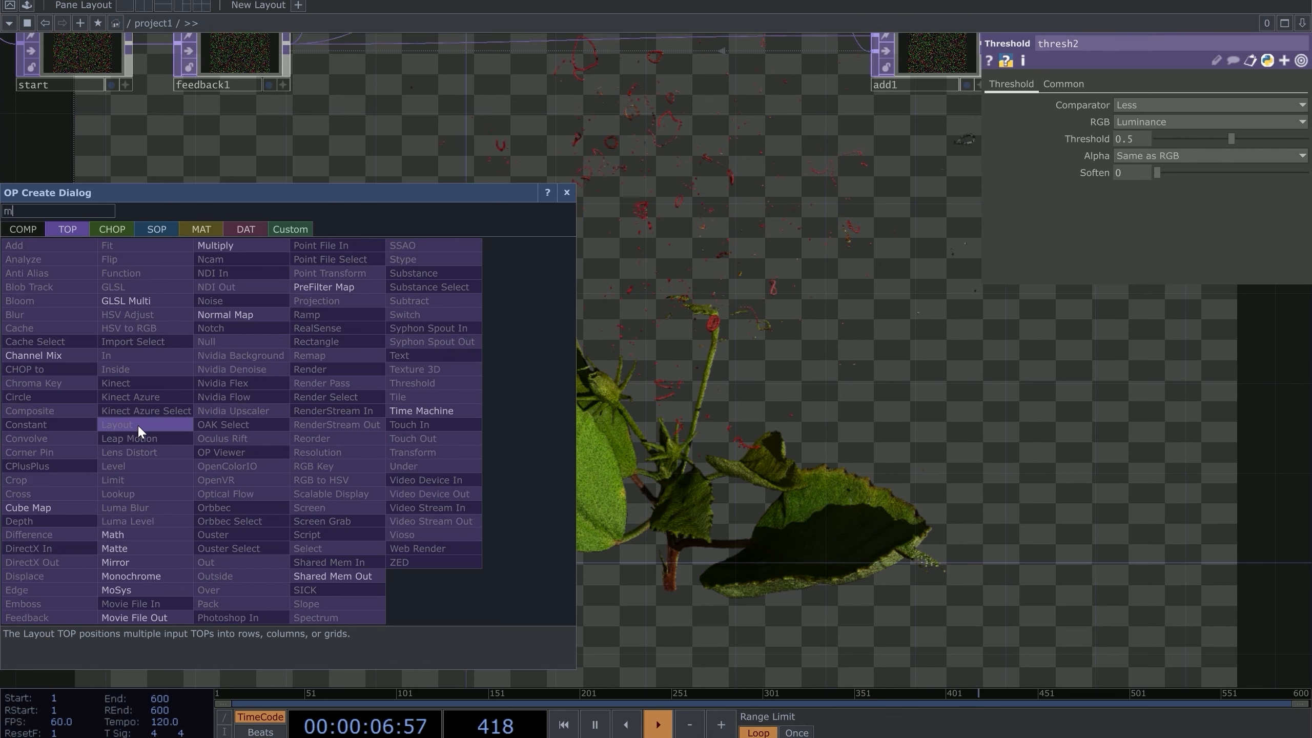
{"action": "left_click", "coordinate": [244, 257]}
{"action": "left_click", "coordinate": [587, 415]}
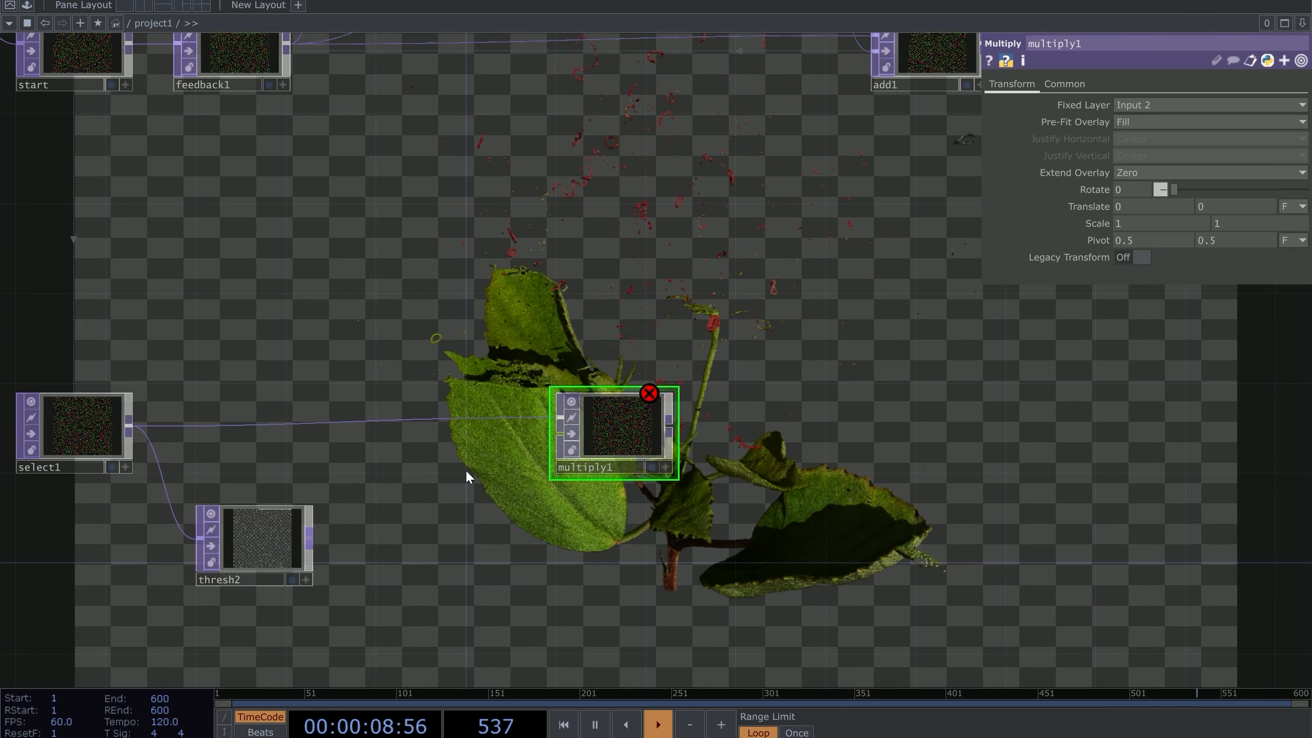
{"action": "left_click", "coordinate": [309, 537]}
{"action": "left_click", "coordinate": [561, 433]}
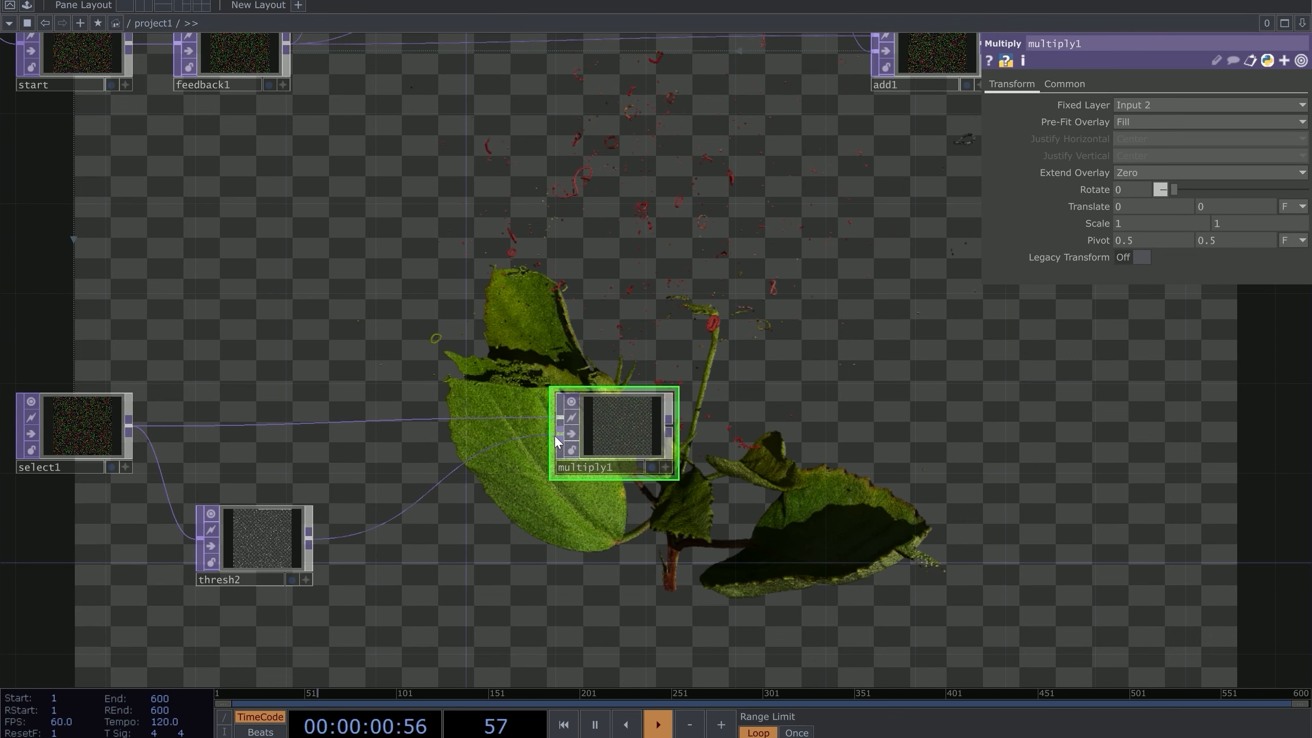
Step: Move multiply1 closer to thresh2, level with select1, and undo the last small nudge
{"action": "left_click_drag", "start_coordinate": [654, 434], "coordinate": [287, 437]}
{"action": "scroll", "coordinate": [554, 437], "scroll_direction": "up", "scroll_amount": 3}
{"action": "left_click_drag", "start_coordinate": [225, 319], "coordinate": [825, 245]}
{"action": "left_click_drag", "start_coordinate": [845, 367], "coordinate": [799, 411]}
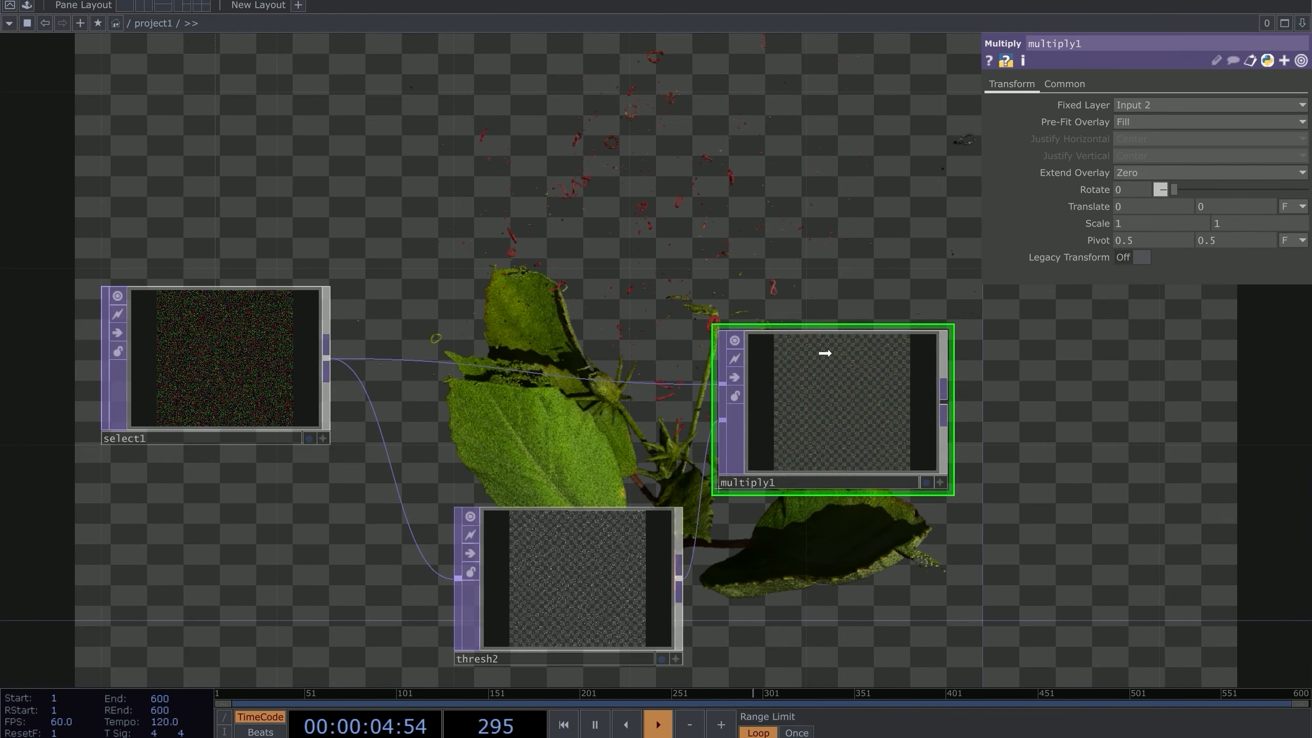
{"action": "key", "text": "ctrl+z"}
Step: Display multiply1's output as points in its active viewer, home the view and inspect the point cloud
{"action": "left_click", "coordinate": [983, 439]}
{"action": "right_click", "coordinate": [856, 345]}
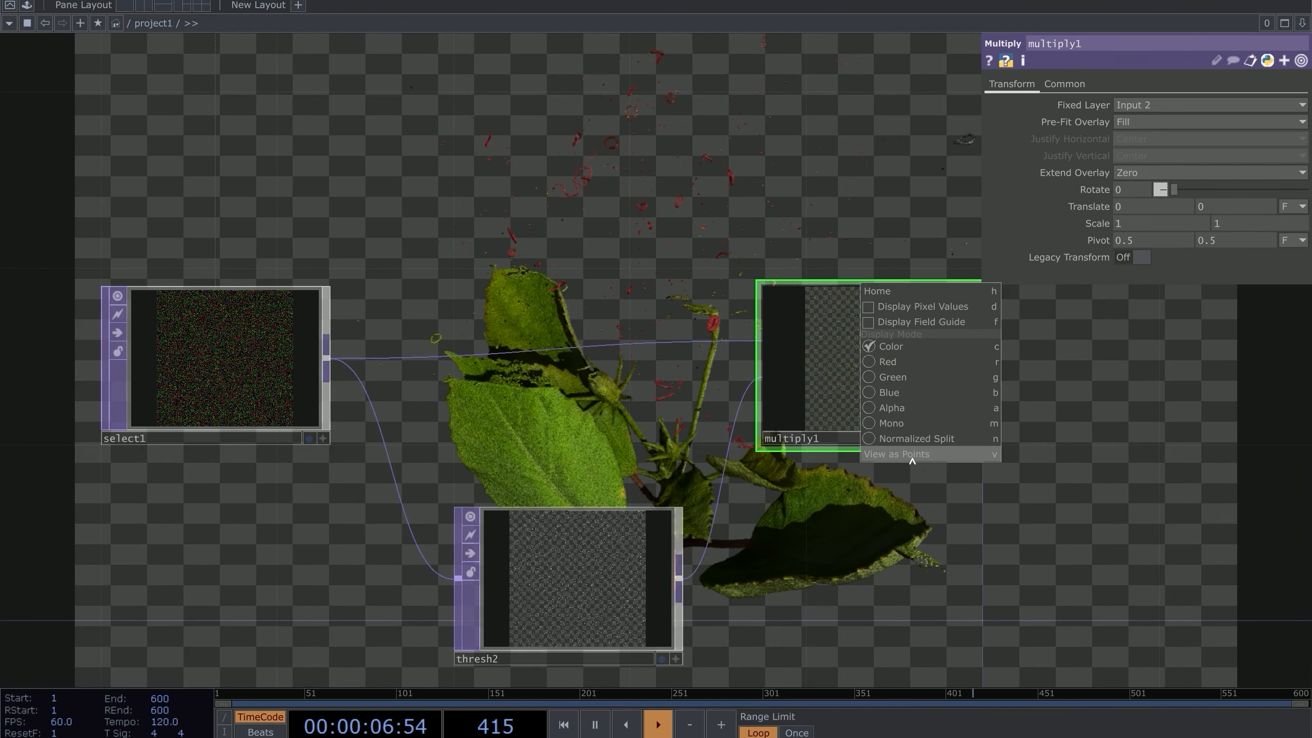
{"action": "left_click", "coordinate": [912, 457]}
{"action": "key", "text": "shift+h"}
{"action": "scroll", "coordinate": [786, 403], "scroll_direction": "up", "scroll_amount": 4}
{"action": "scroll", "coordinate": [621, 363], "scroll_direction": "down", "scroll_amount": 6}
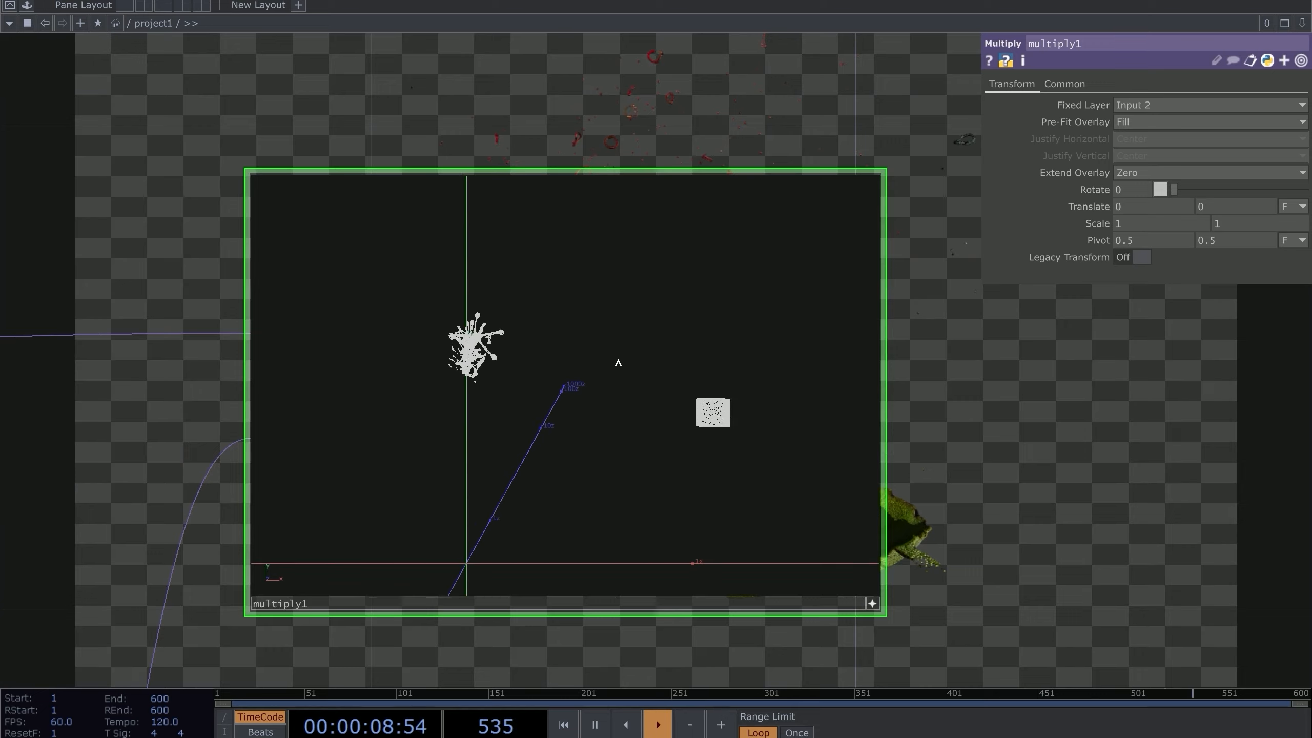
{"action": "left_click_drag", "start_coordinate": [585, 424], "coordinate": [535, 411]}
{"action": "scroll", "coordinate": [975, 533], "scroll_direction": "down", "scroll_amount": 3}
{"action": "left_click_drag", "start_coordinate": [785, 615], "coordinate": [901, 458]}
{"action": "scroll", "coordinate": [902, 458], "scroll_direction": "down", "scroll_amount": 3}
Step: Set thresh2's threshold to 0
{"action": "left_click", "coordinate": [646, 550]}
{"action": "left_click_drag", "start_coordinate": [778, 551], "coordinate": [759, 538]}
{"action": "left_click_drag", "start_coordinate": [1010, 409], "coordinate": [841, 456]}
{"action": "scroll", "coordinate": [878, 443], "scroll_direction": "up", "scroll_amount": 5}
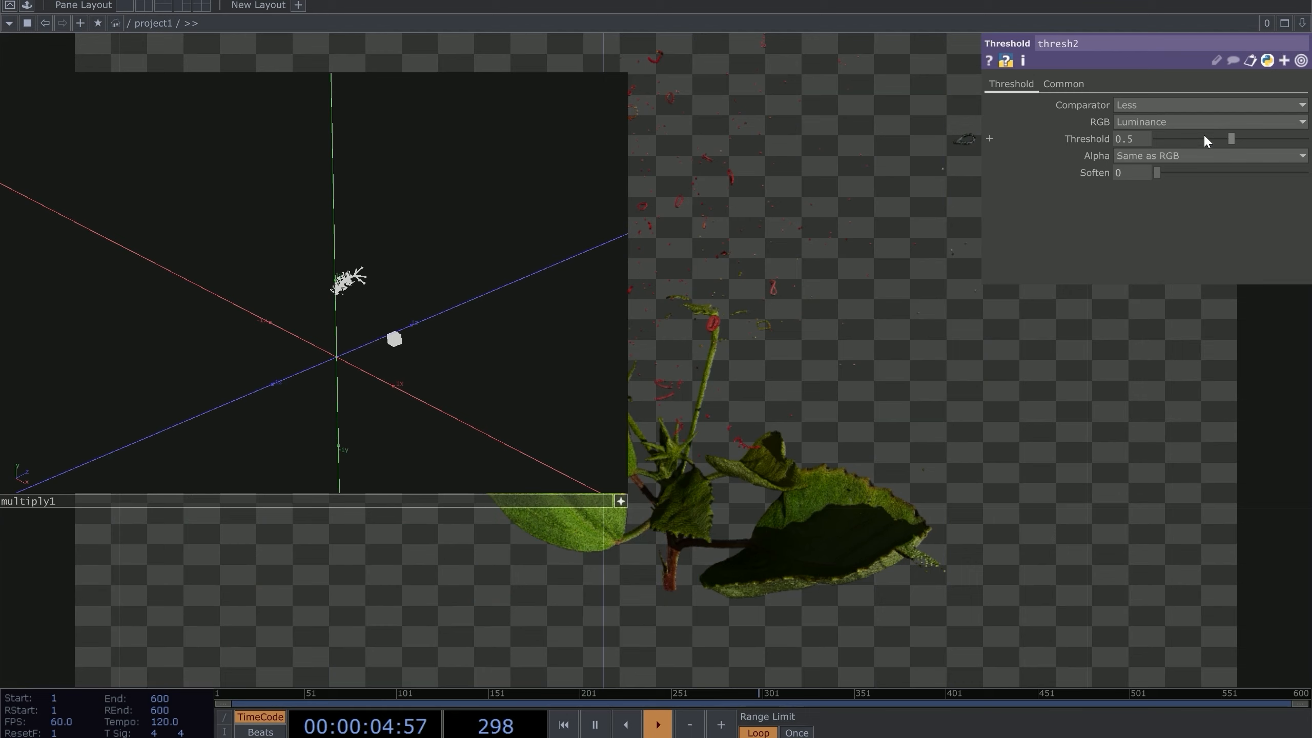
{"action": "left_click_drag", "start_coordinate": [1230, 139], "coordinate": [1058, 115]}
{"action": "scroll", "coordinate": [682, 337], "scroll_direction": "down", "scroll_amount": 4}
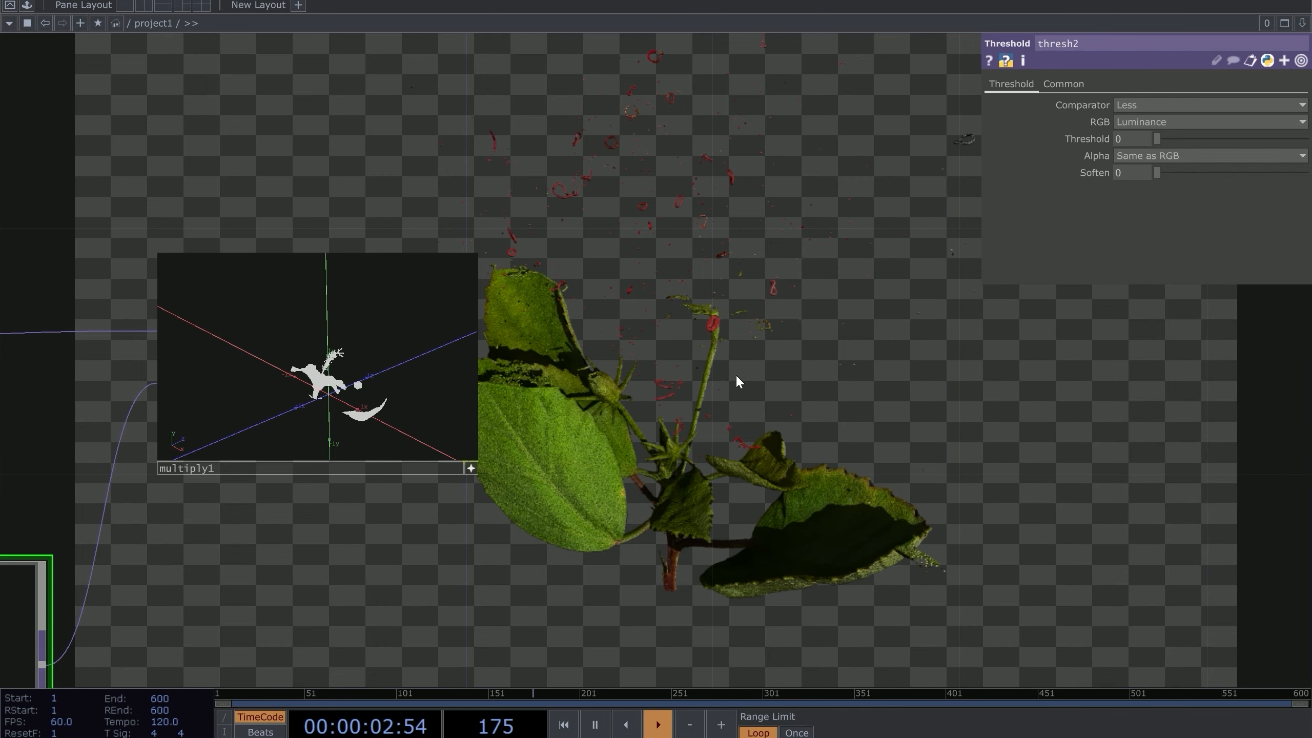
{"action": "left_click_drag", "start_coordinate": [594, 362], "coordinate": [728, 329]}
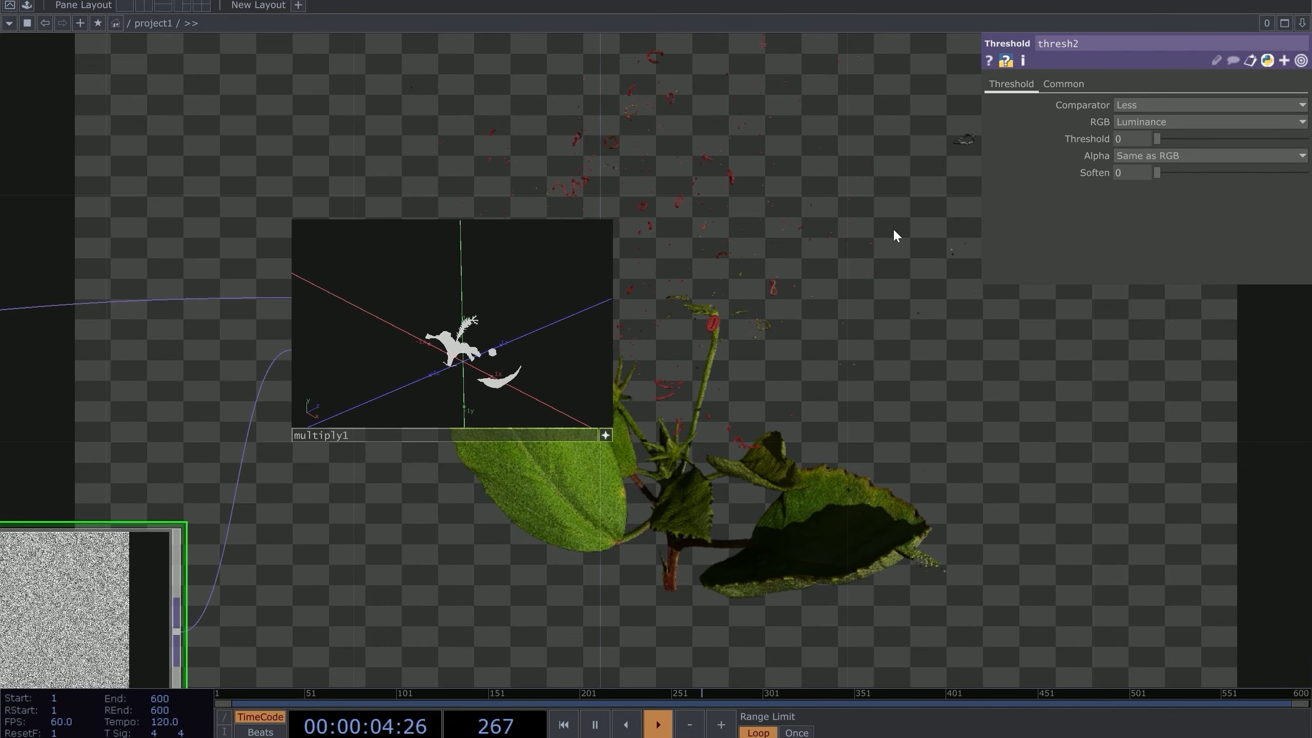
Step: Set thresh2's RGB comparison channel to Green
{"action": "left_click", "coordinate": [1133, 122]}
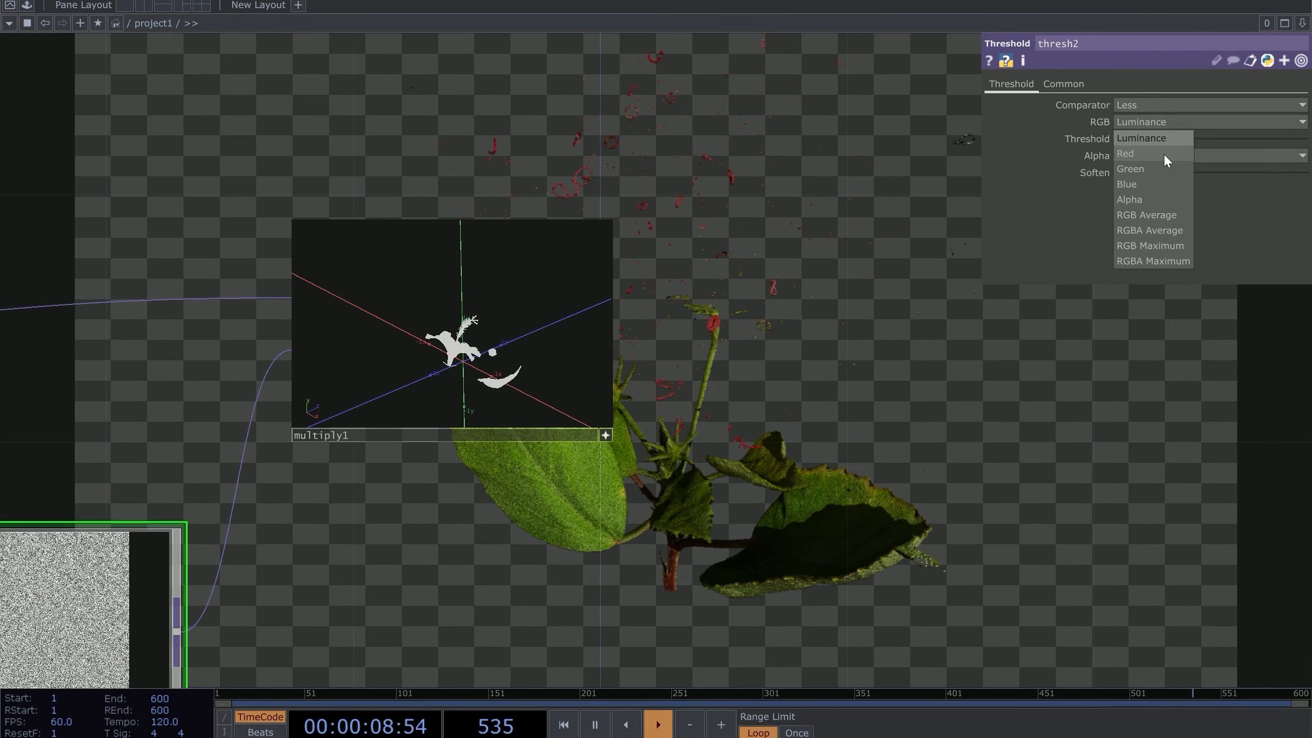
{"action": "left_click", "coordinate": [1129, 169]}
{"action": "scroll", "coordinate": [580, 299], "scroll_direction": "up", "scroll_amount": 5}
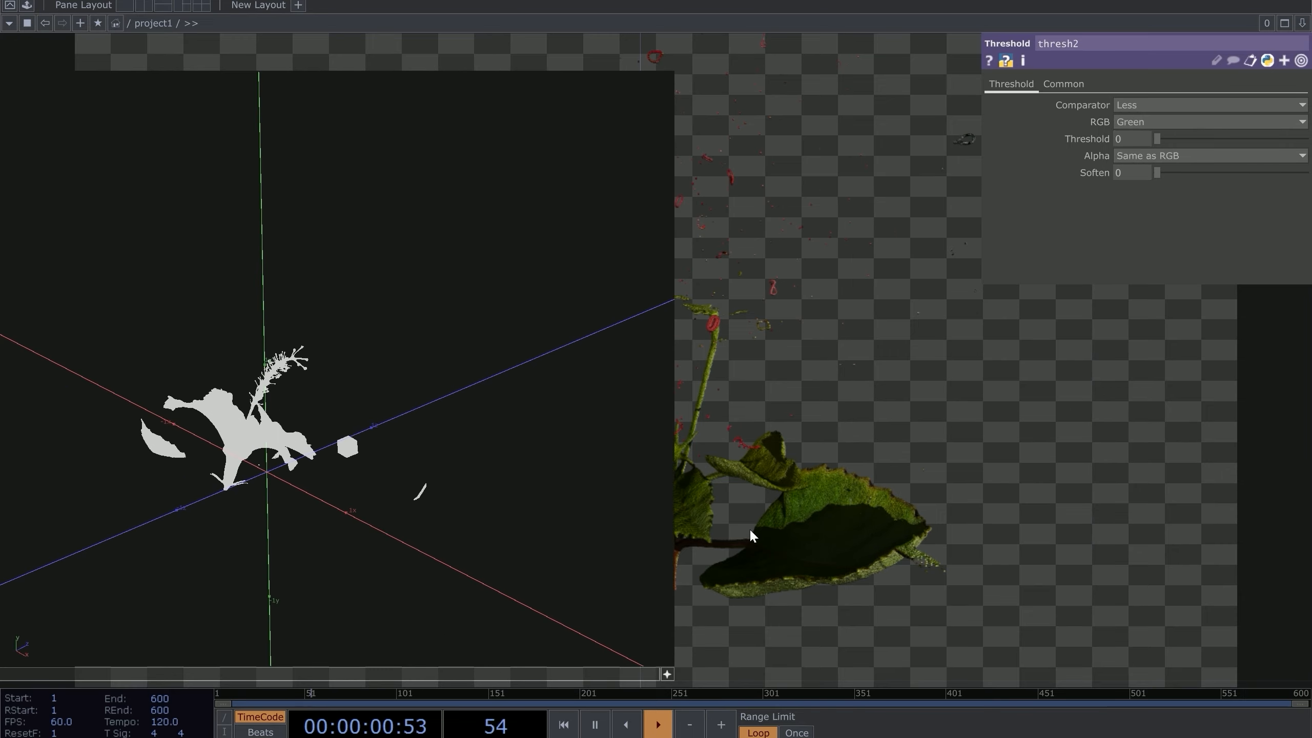
{"action": "scroll", "coordinate": [801, 336], "scroll_direction": "down", "scroll_amount": 10}
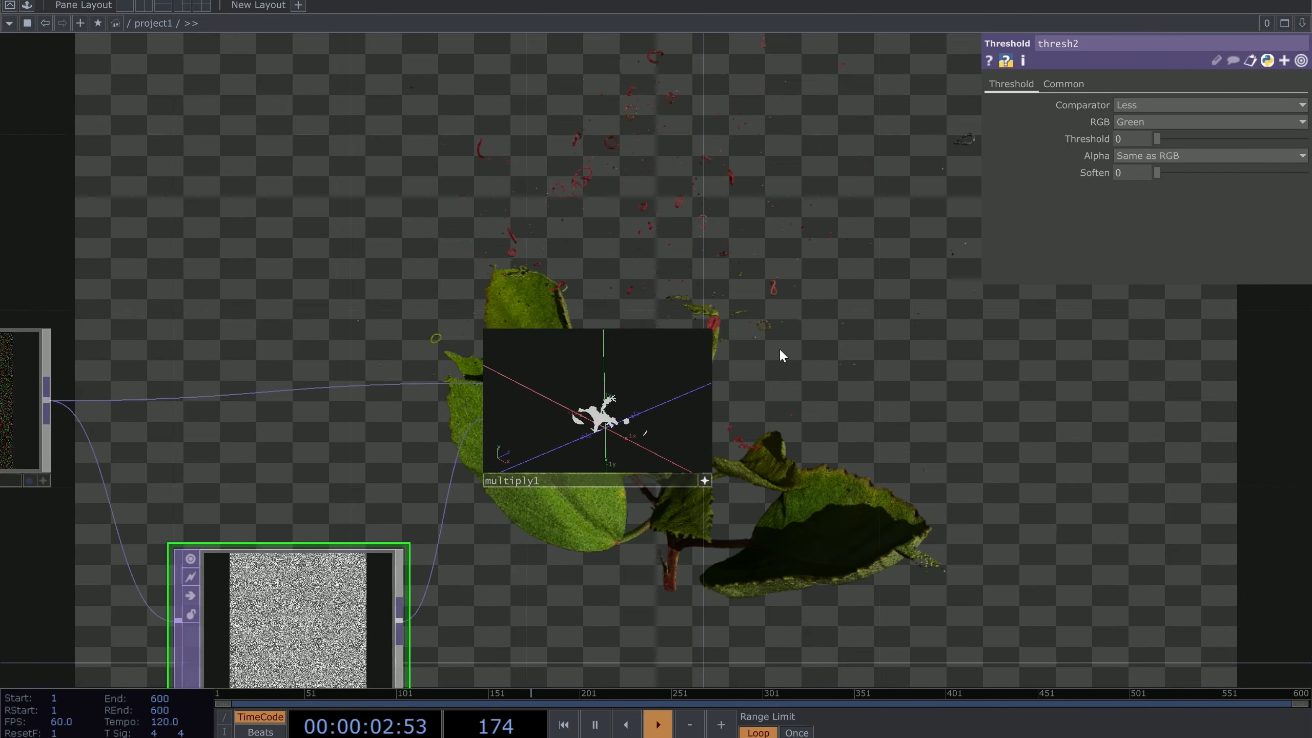
Step: Move select1, thresh2 and multiply1 together a little to the right below the main row
{"action": "left_click_drag", "start_coordinate": [354, 310], "coordinate": [258, 389]}
{"action": "right_click_drag", "start_coordinate": [258, 390], "coordinate": [594, 599]}
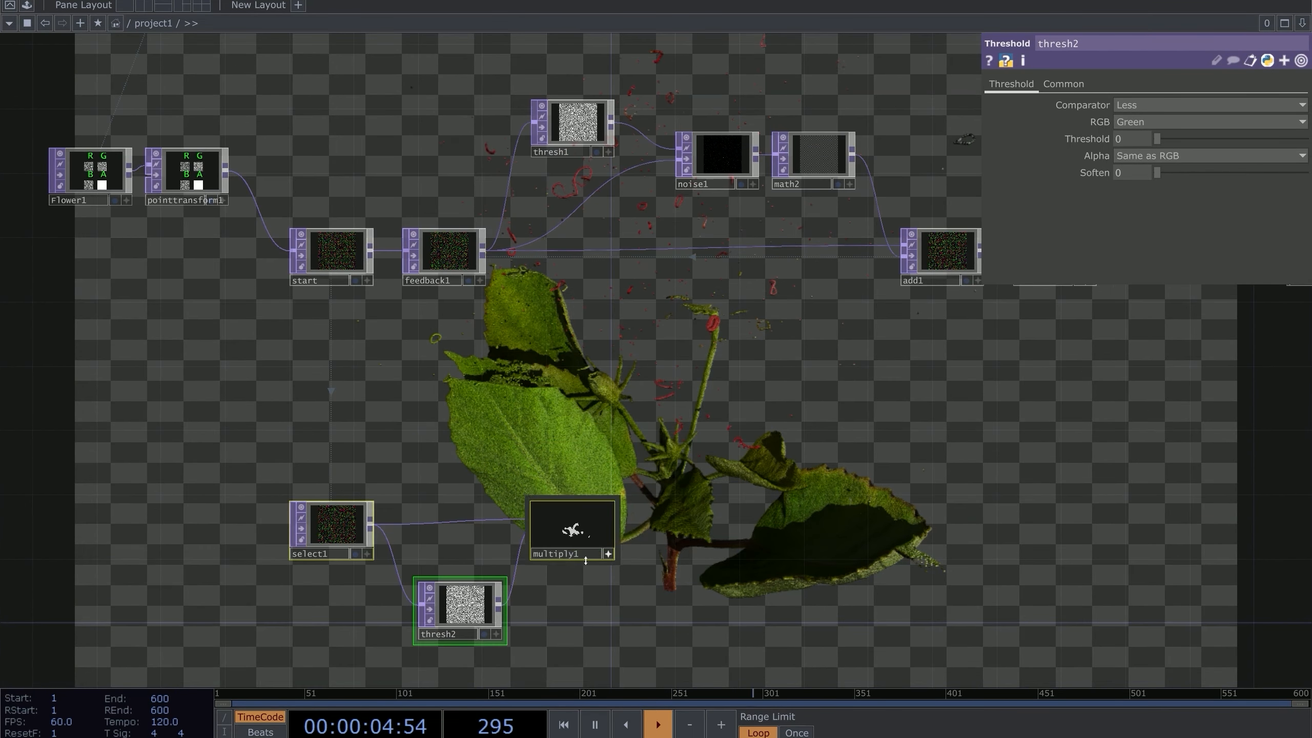
{"action": "left_click_drag", "start_coordinate": [573, 553], "coordinate": [654, 553]}
Step: Bind thresh2's RGB parameter to thresh1's RGB parameter
{"action": "left_click", "coordinate": [577, 124]}
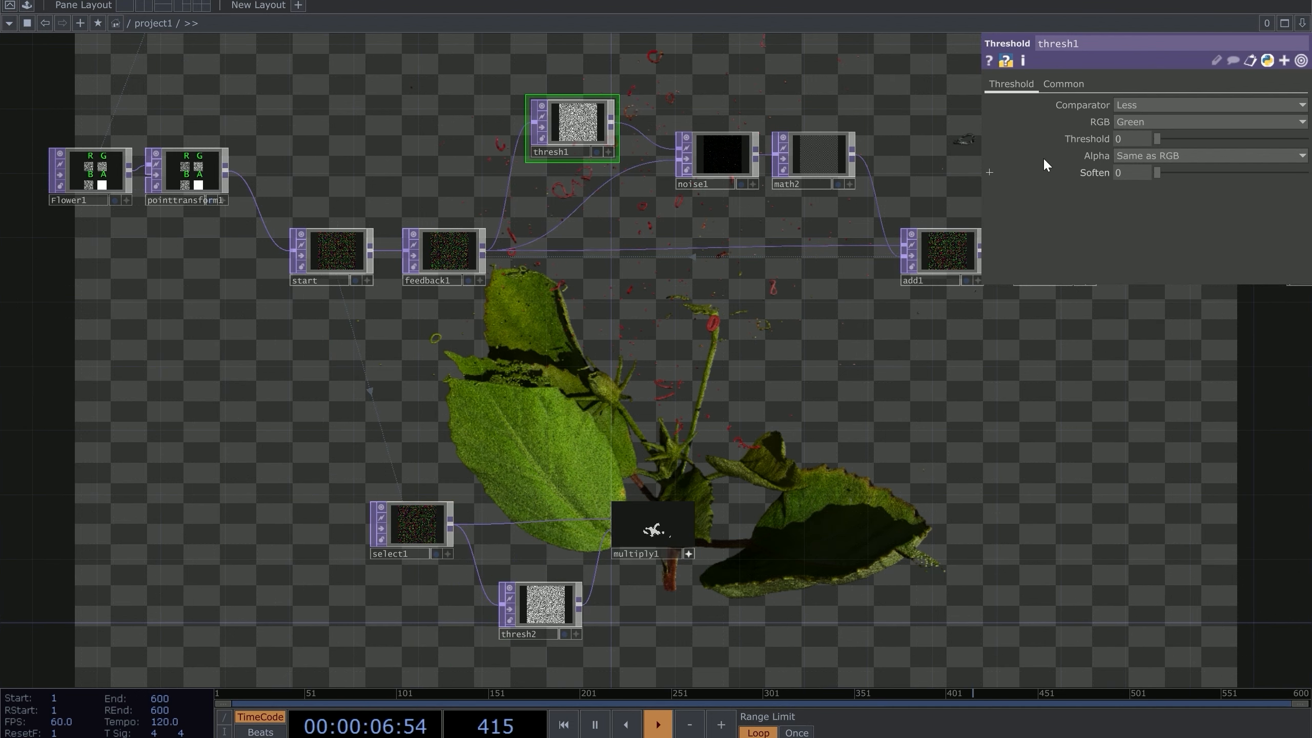
{"action": "right_click", "coordinate": [1099, 116]}
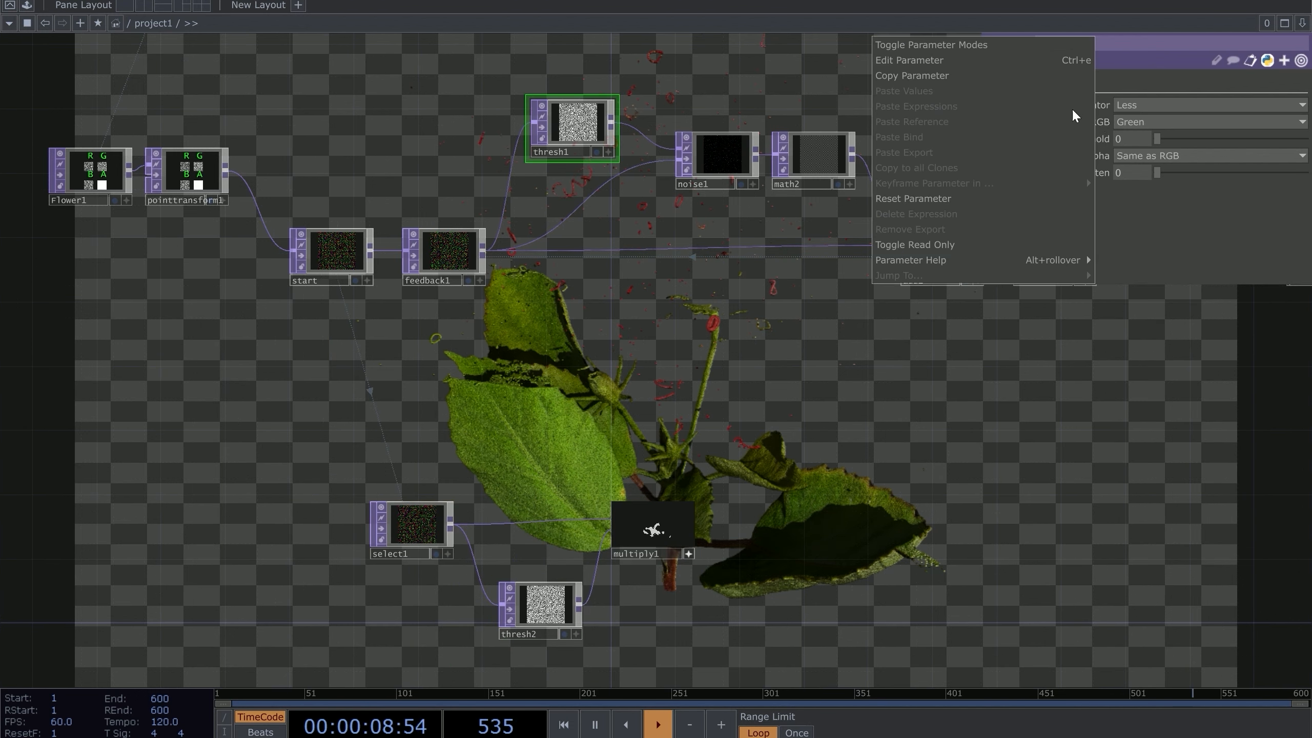
{"action": "left_click", "coordinate": [542, 604]}
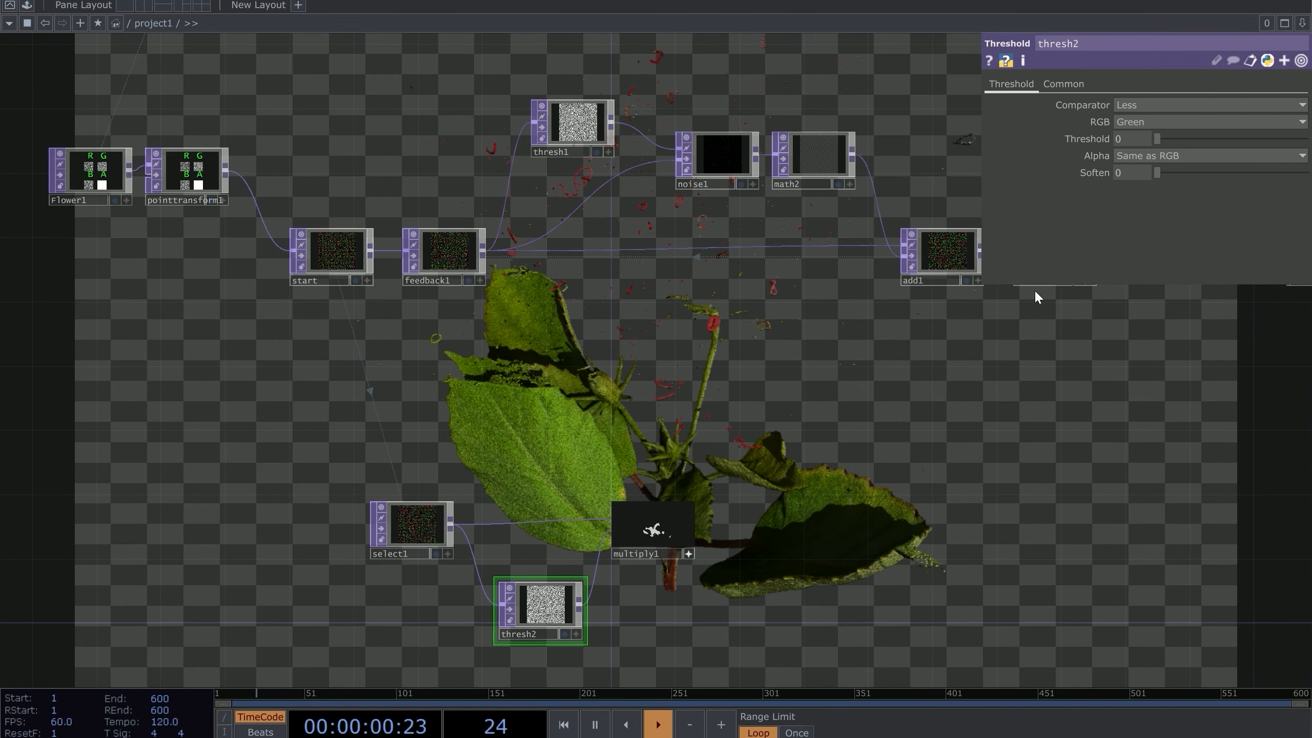
{"action": "right_click", "coordinate": [1105, 120]}
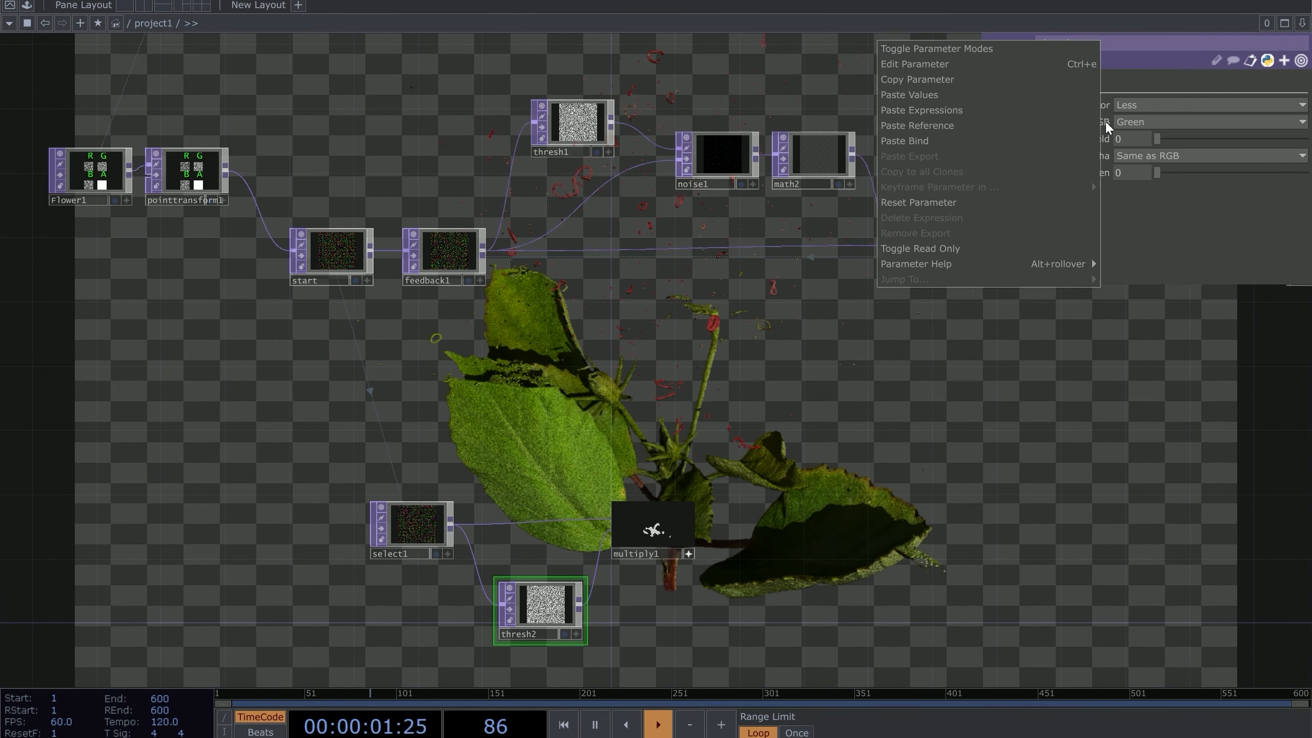
{"action": "left_click", "coordinate": [896, 135]}
{"action": "left_click_drag", "start_coordinate": [772, 143], "coordinate": [669, 68]}
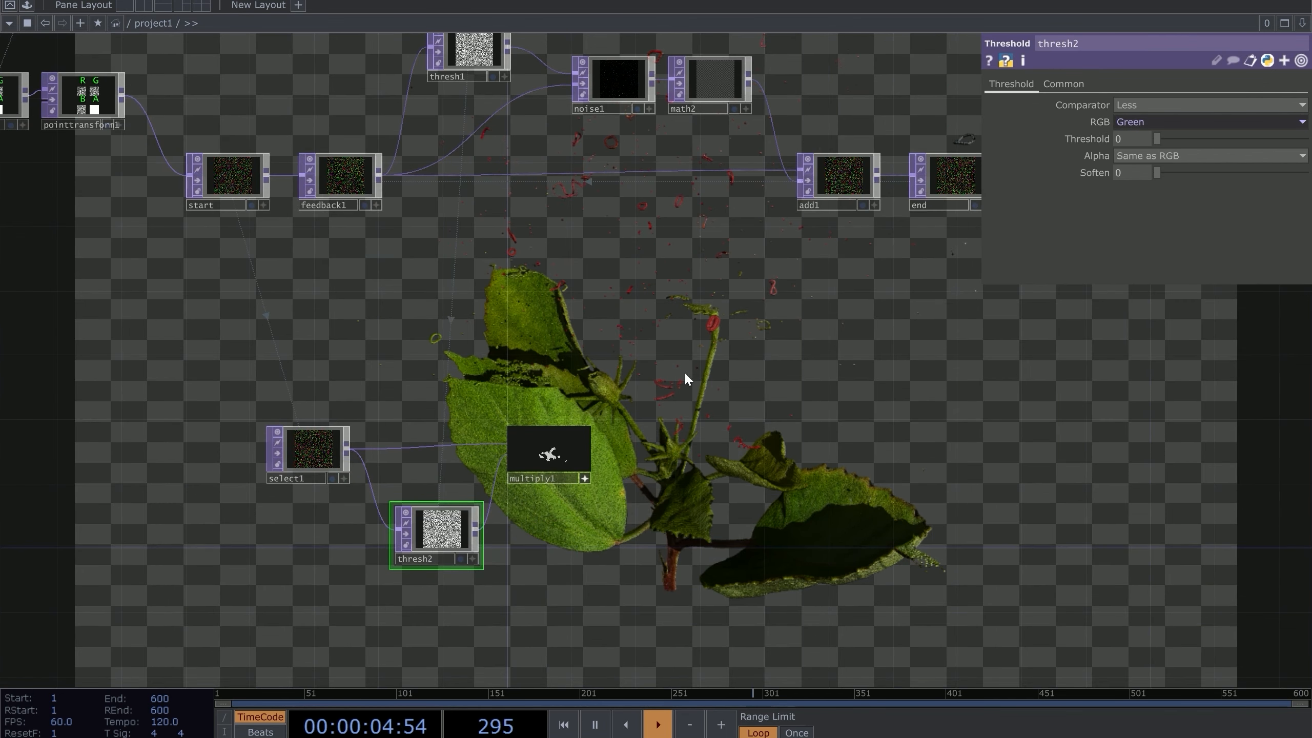
{"action": "left_click_drag", "start_coordinate": [487, 319], "coordinate": [512, 351]}
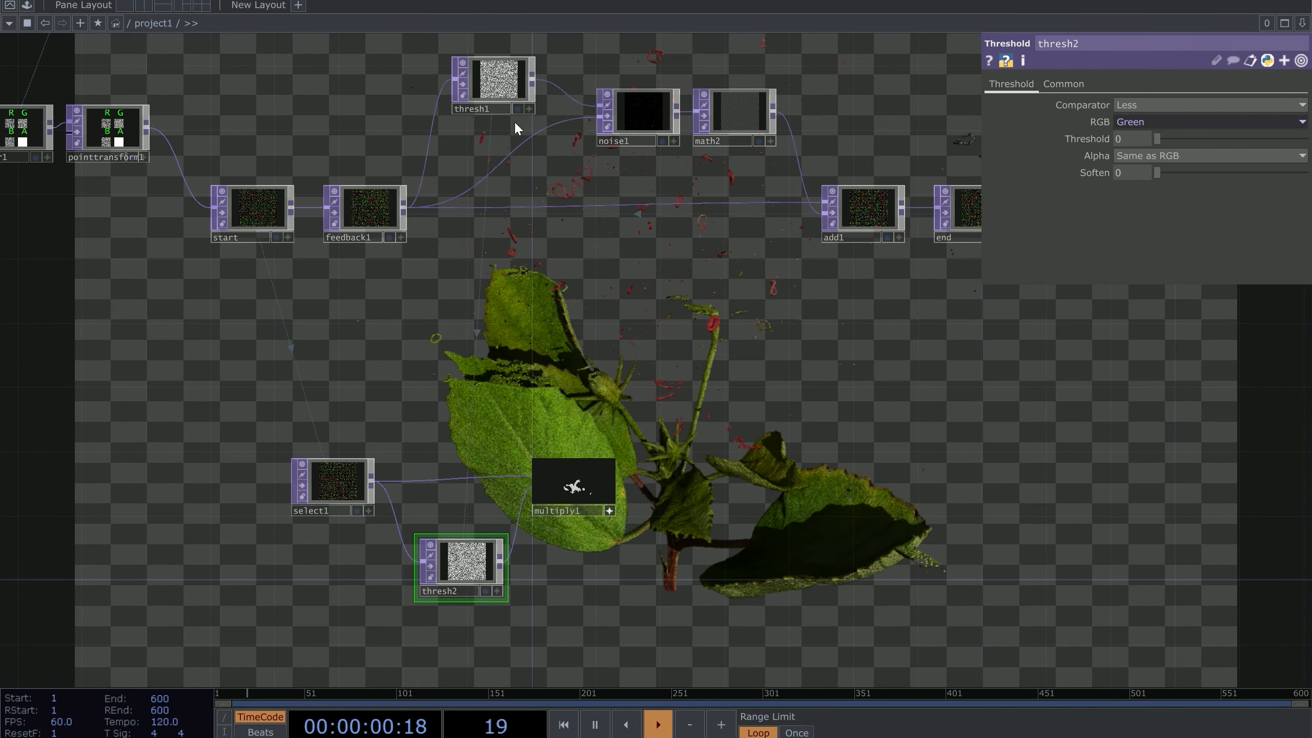
Step: Bind thresh2's Threshold parameter to thresh1's Threshold parameter
{"action": "left_click", "coordinate": [504, 82]}
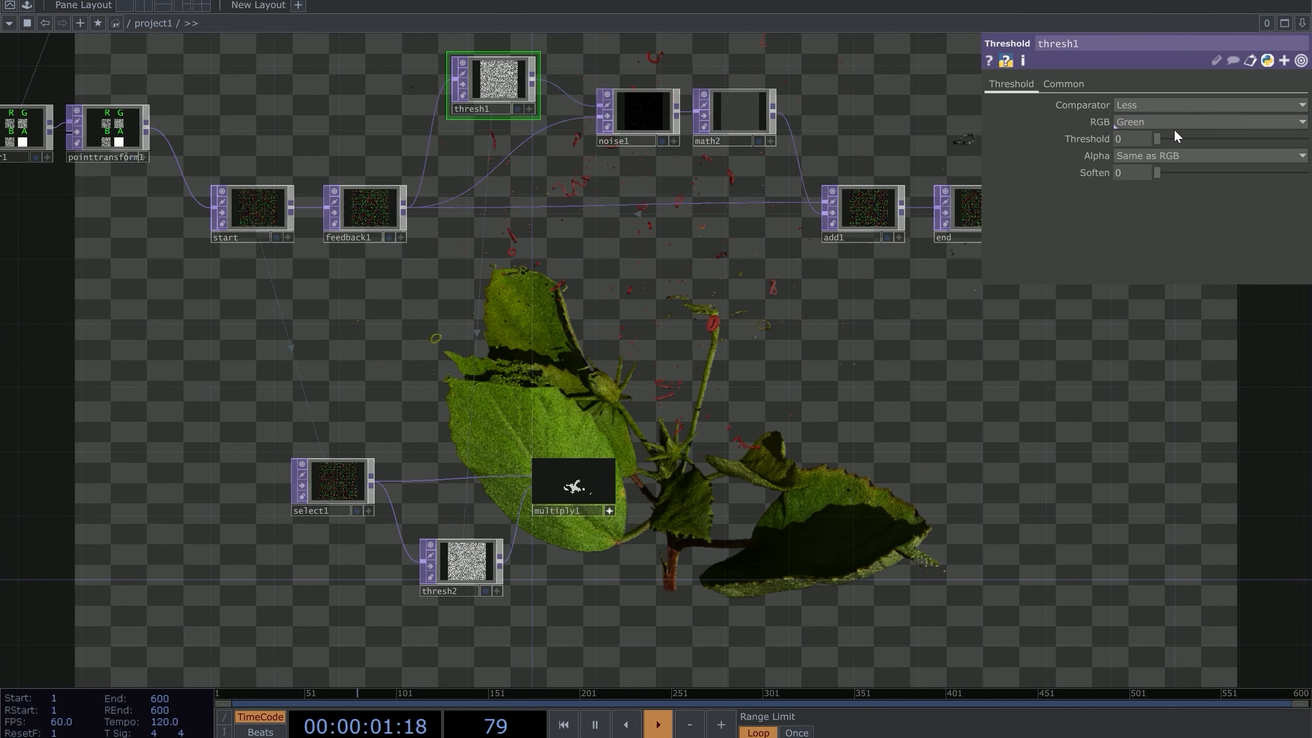
{"action": "right_click", "coordinate": [1128, 139]}
{"action": "left_click", "coordinate": [932, 98]}
{"action": "left_click", "coordinate": [465, 563]}
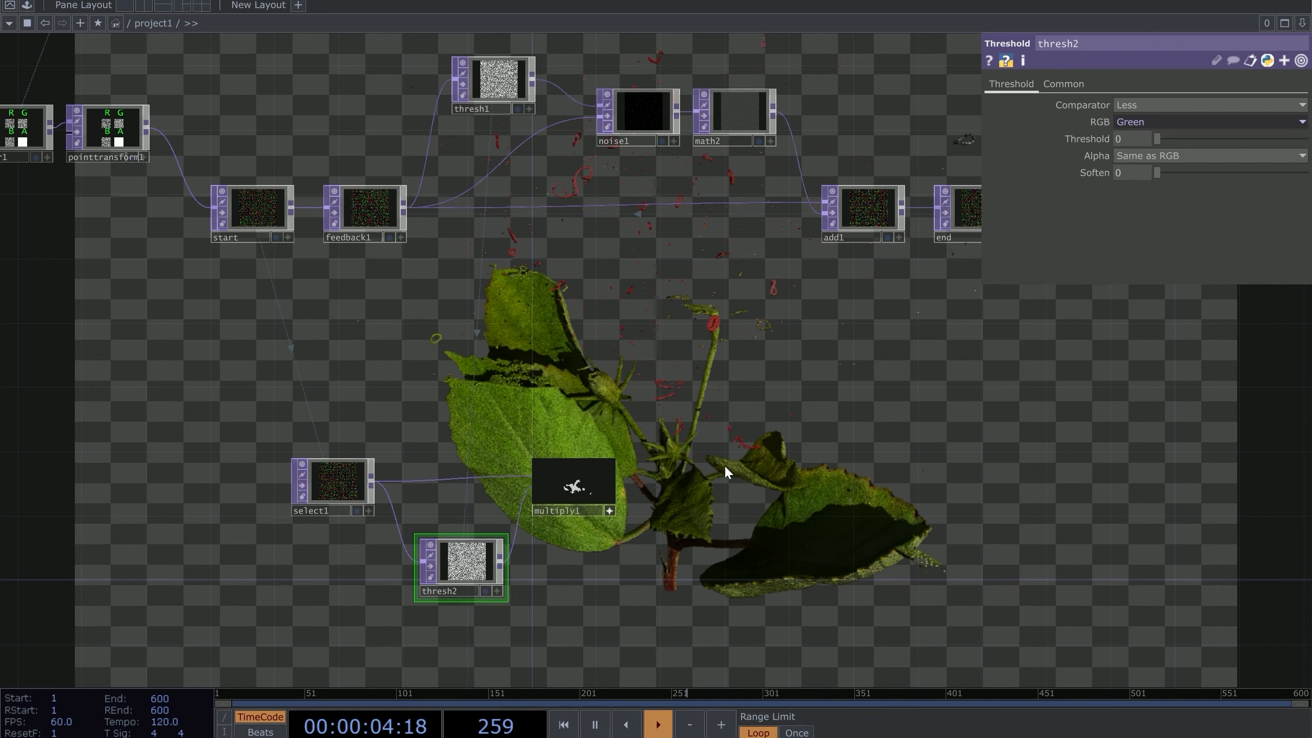
{"action": "right_click", "coordinate": [1140, 138]}
{"action": "left_click", "coordinate": [975, 150]}
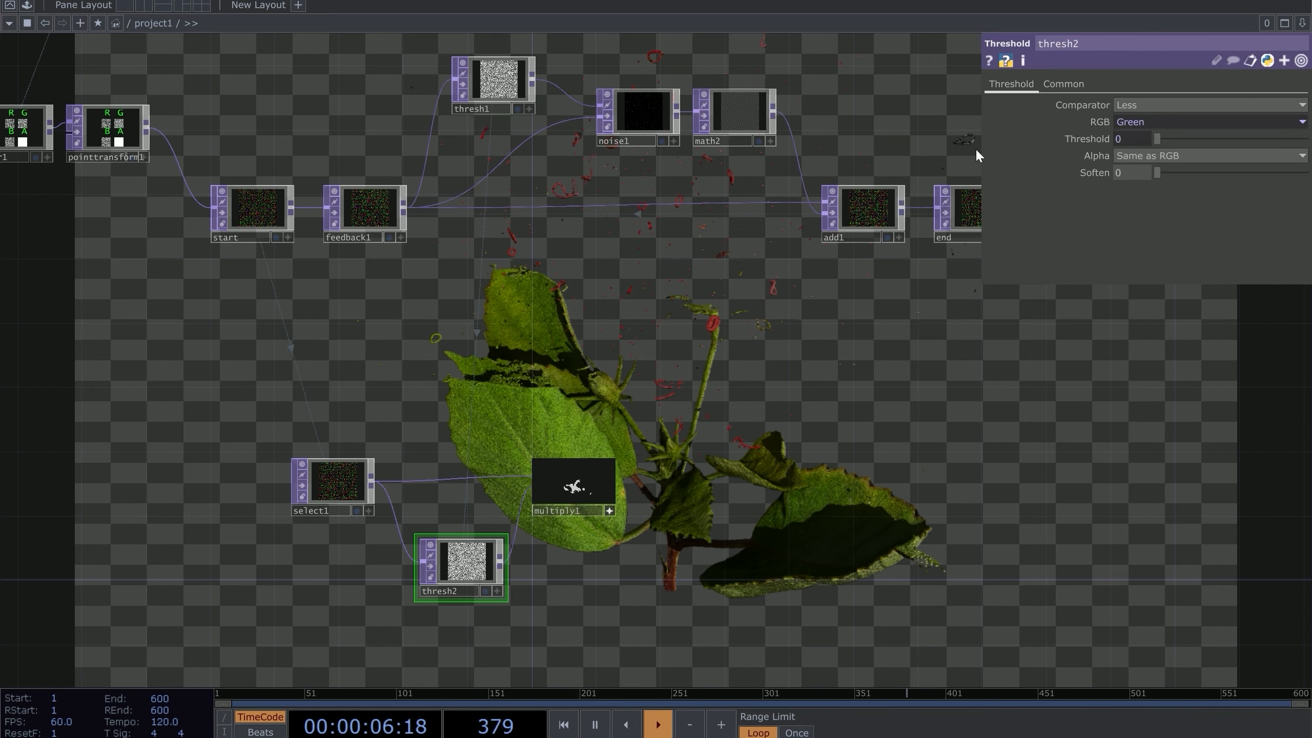
{"action": "left_click_drag", "start_coordinate": [598, 294], "coordinate": [578, 246]}
{"action": "right_click_drag", "start_coordinate": [422, 382], "coordinate": [449, 525]}
{"action": "mouse_move", "coordinate": [1159, 139]}
{"action": "left_mouse_down"}
{"action": "mouse_move", "coordinate": [1237, 138]}
{"action": "mouse_move", "coordinate": [1152, 139]}
{"action": "left_mouse_up"}
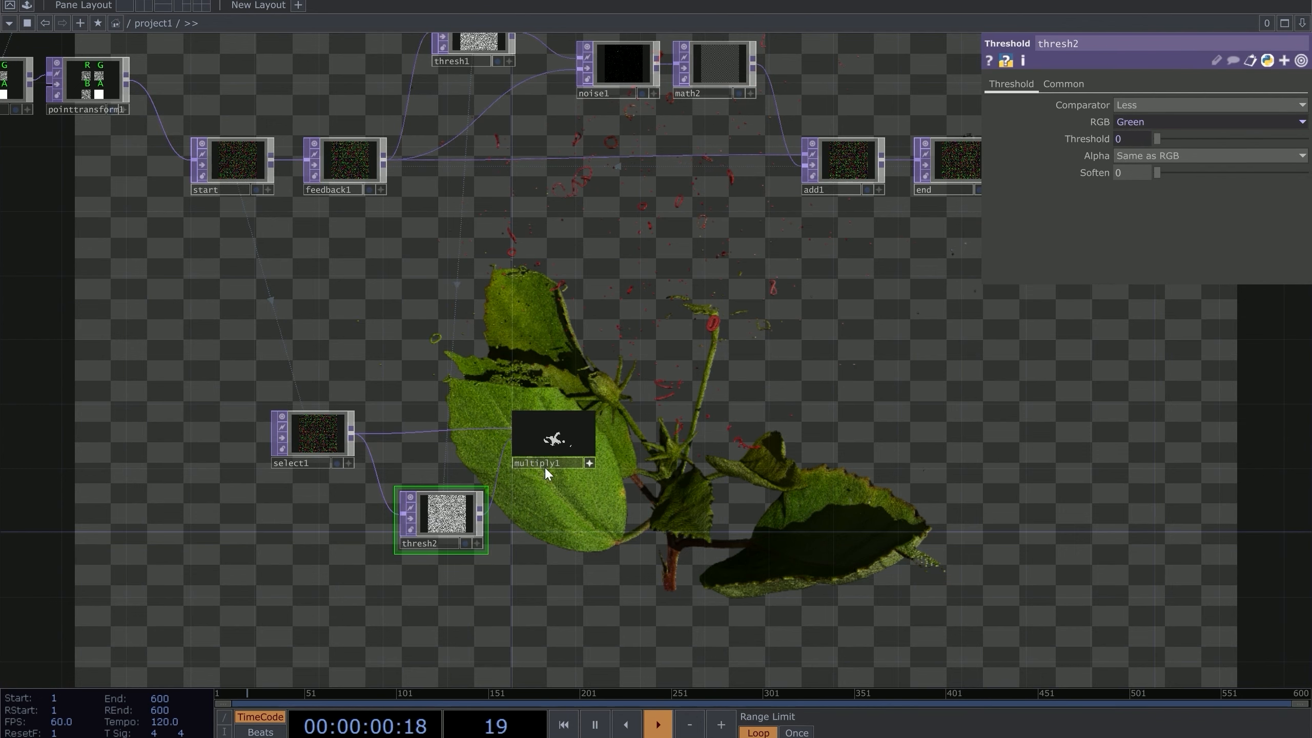
Step: Examine multiply1's point cloud from several angles to check which flower points the threshold isolates
{"action": "left_click_drag", "start_coordinate": [451, 507], "coordinate": [468, 507]}
{"action": "left_click_drag", "start_coordinate": [565, 466], "coordinate": [597, 463]}
{"action": "scroll", "coordinate": [596, 461], "scroll_direction": "up", "scroll_amount": 3}
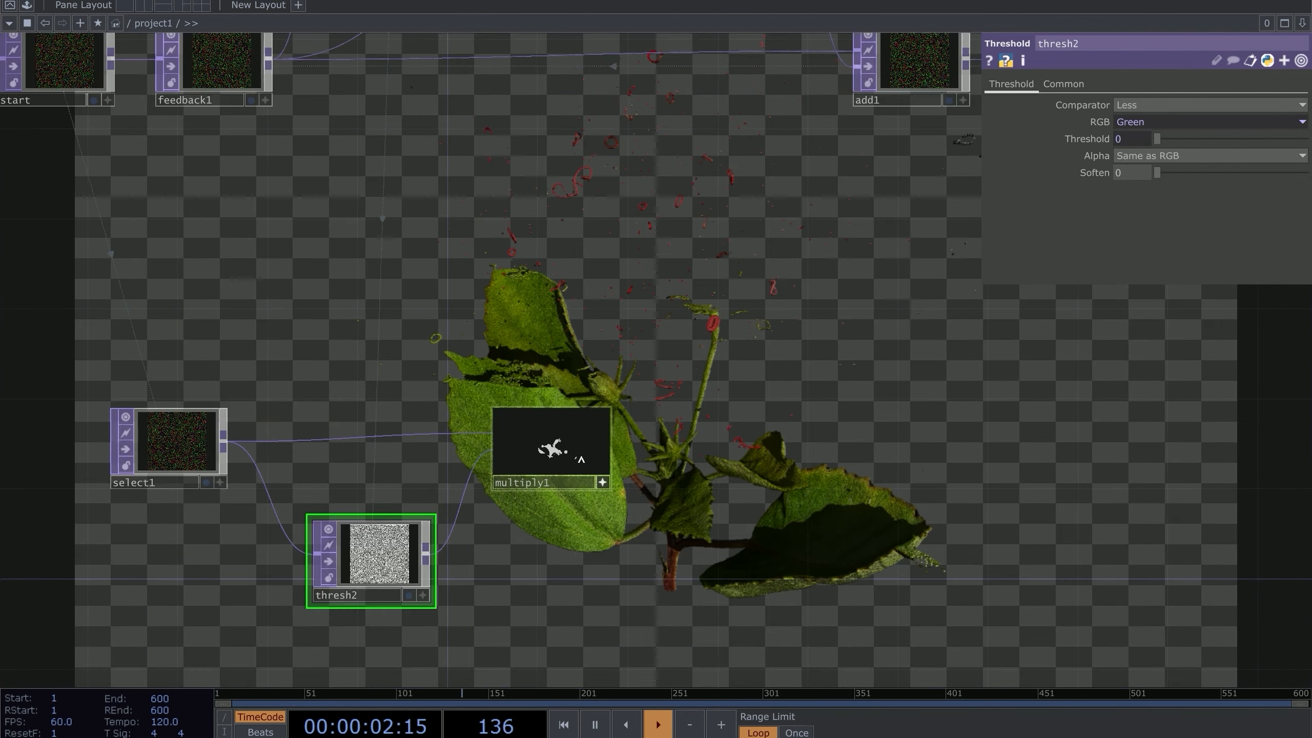
{"action": "scroll", "coordinate": [888, 379], "scroll_direction": "down", "scroll_amount": 3}
{"action": "scroll", "coordinate": [872, 380], "scroll_direction": "up", "scroll_amount": 3}
{"action": "scroll", "coordinate": [776, 383], "scroll_direction": "down", "scroll_amount": 2}
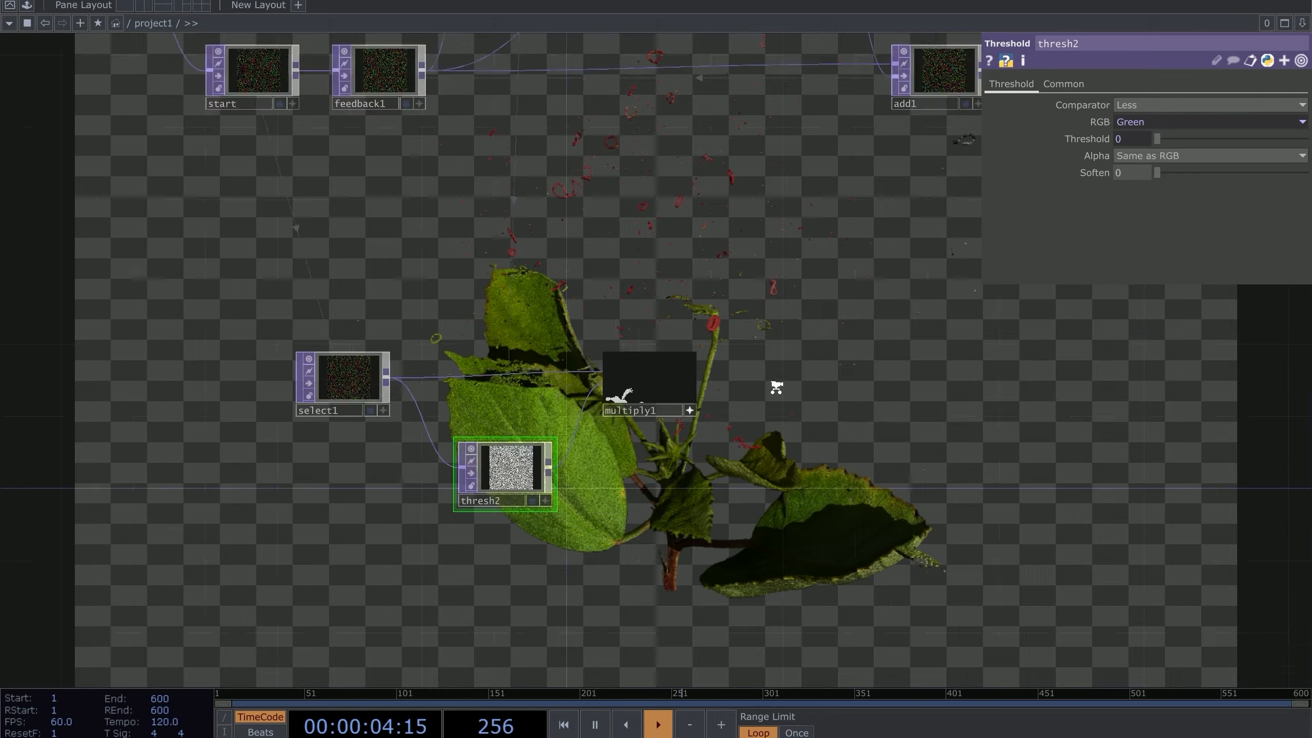
{"action": "scroll", "coordinate": [841, 460], "scroll_direction": "up", "scroll_amount": 4}
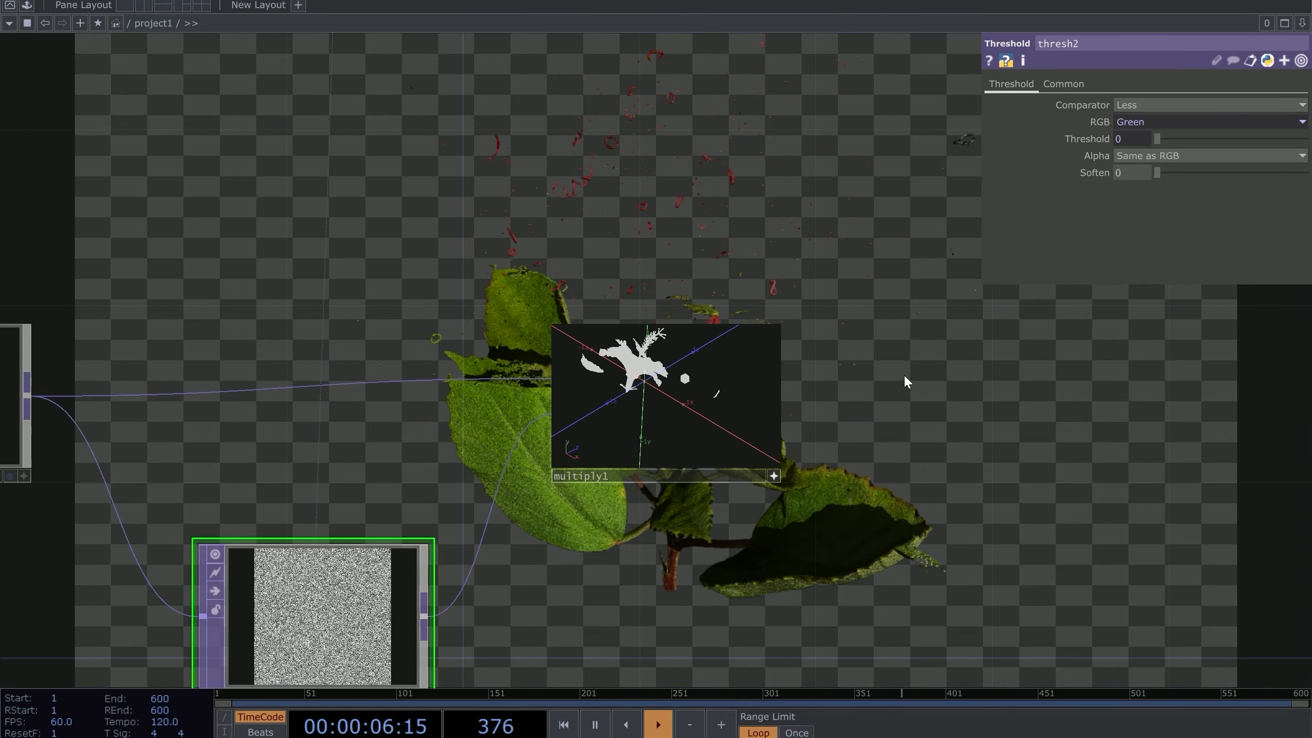
{"action": "scroll", "coordinate": [904, 373], "scroll_direction": "up", "scroll_amount": 2}
{"action": "left_click_drag", "start_coordinate": [867, 473], "coordinate": [934, 475]}
{"action": "left_click_drag", "start_coordinate": [594, 459], "coordinate": [657, 412]}
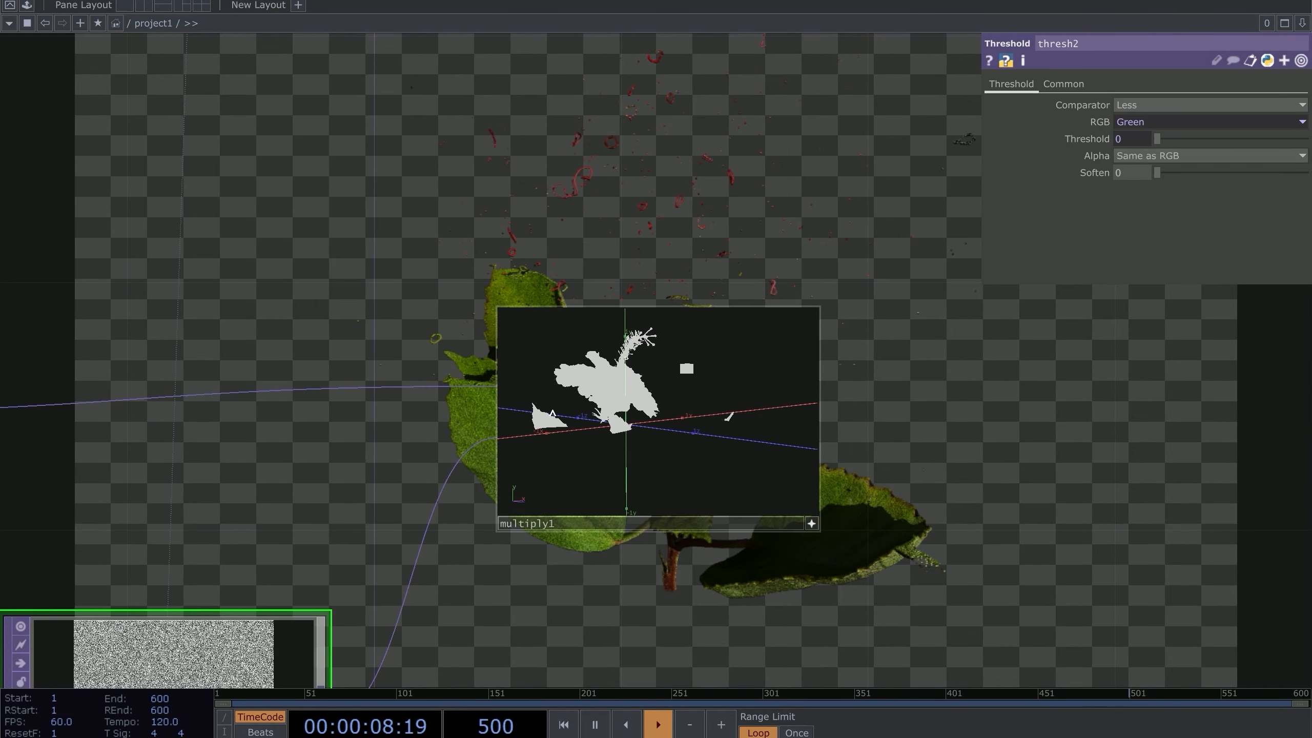
Step: Move select1 and thresh2 together to the left, widening the gap before multiply1
{"action": "scroll", "coordinate": [1008, 321], "scroll_direction": "down", "scroll_amount": 5}
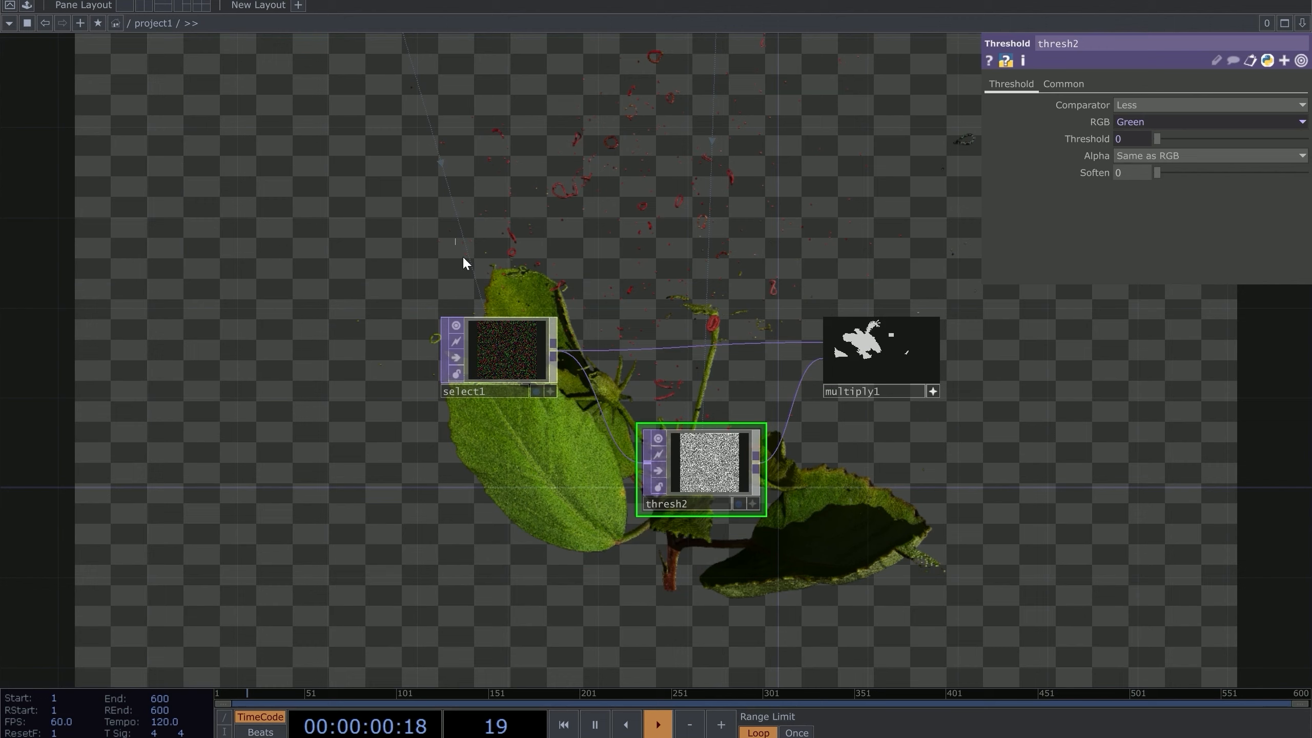
{"action": "left_click_drag", "start_coordinate": [456, 239], "coordinate": [452, 444]}
{"action": "scroll", "coordinate": [1007, 336], "scroll_direction": "up", "scroll_amount": 5}
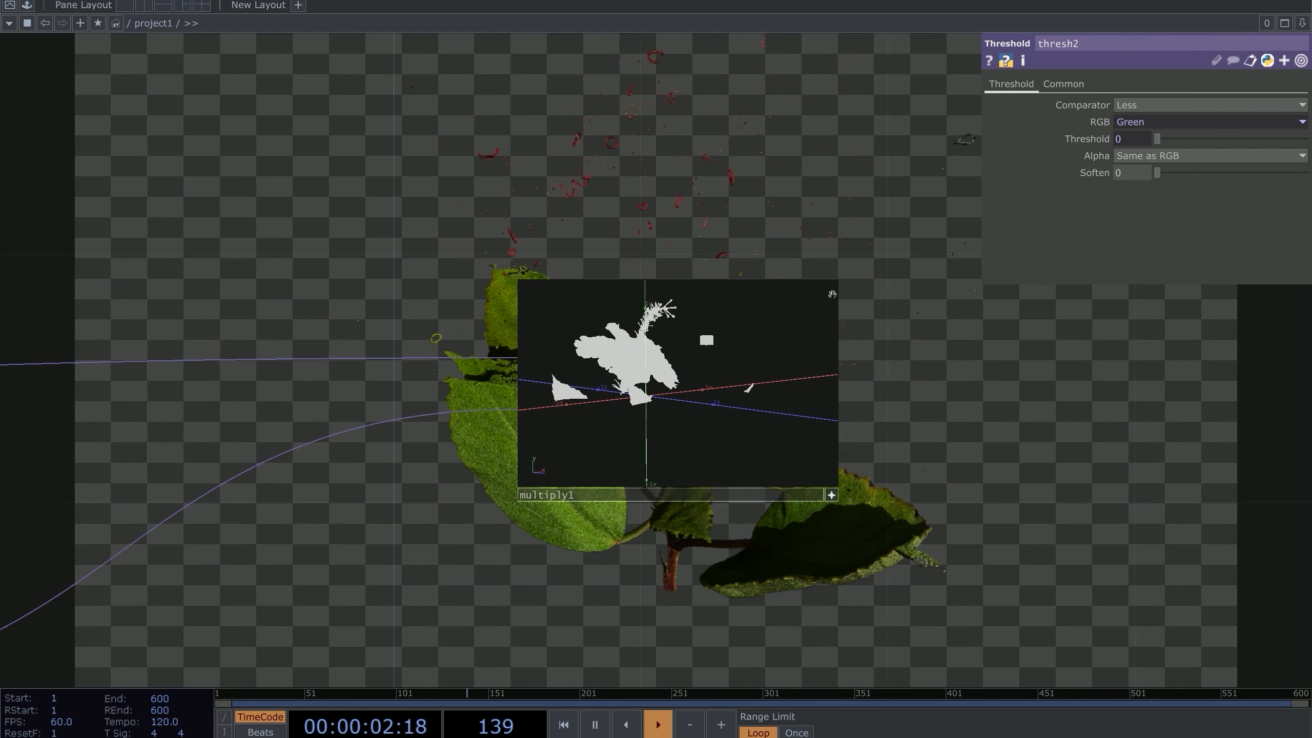
{"action": "left_click_drag", "start_coordinate": [1005, 387], "coordinate": [730, 367]}
{"action": "scroll", "coordinate": [730, 362], "scroll_direction": "down", "scroll_amount": 3}
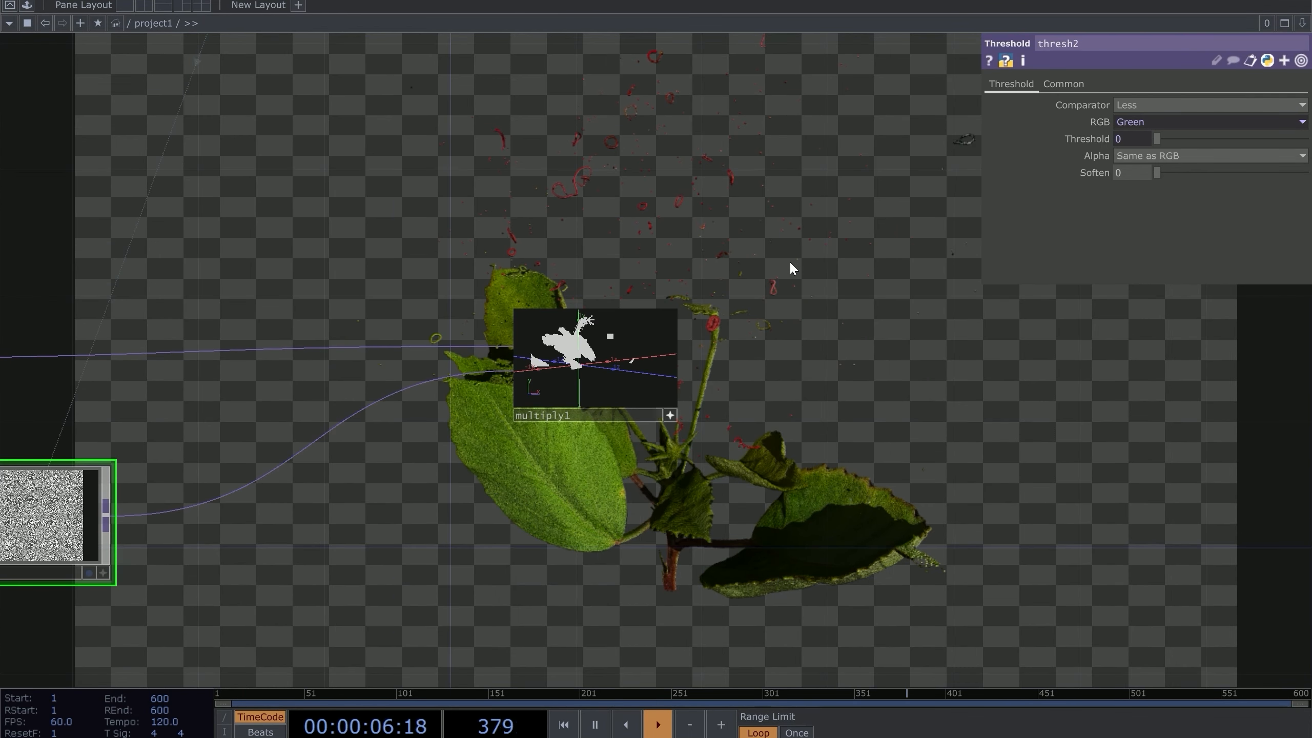
{"action": "left_click_drag", "start_coordinate": [606, 200], "coordinate": [781, 189]}
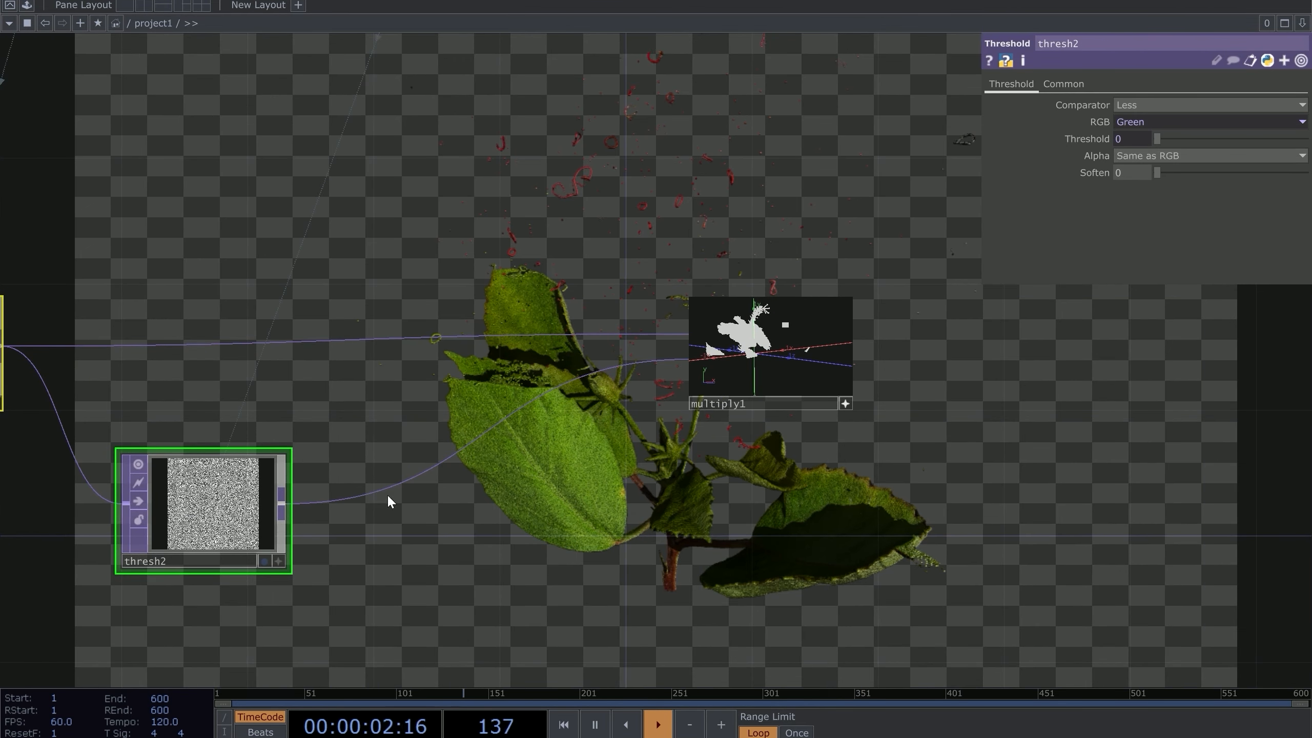
Step: Insert a Threshold TOP on the wire between thresh2 and multiply1
{"action": "right_click", "coordinate": [331, 508]}
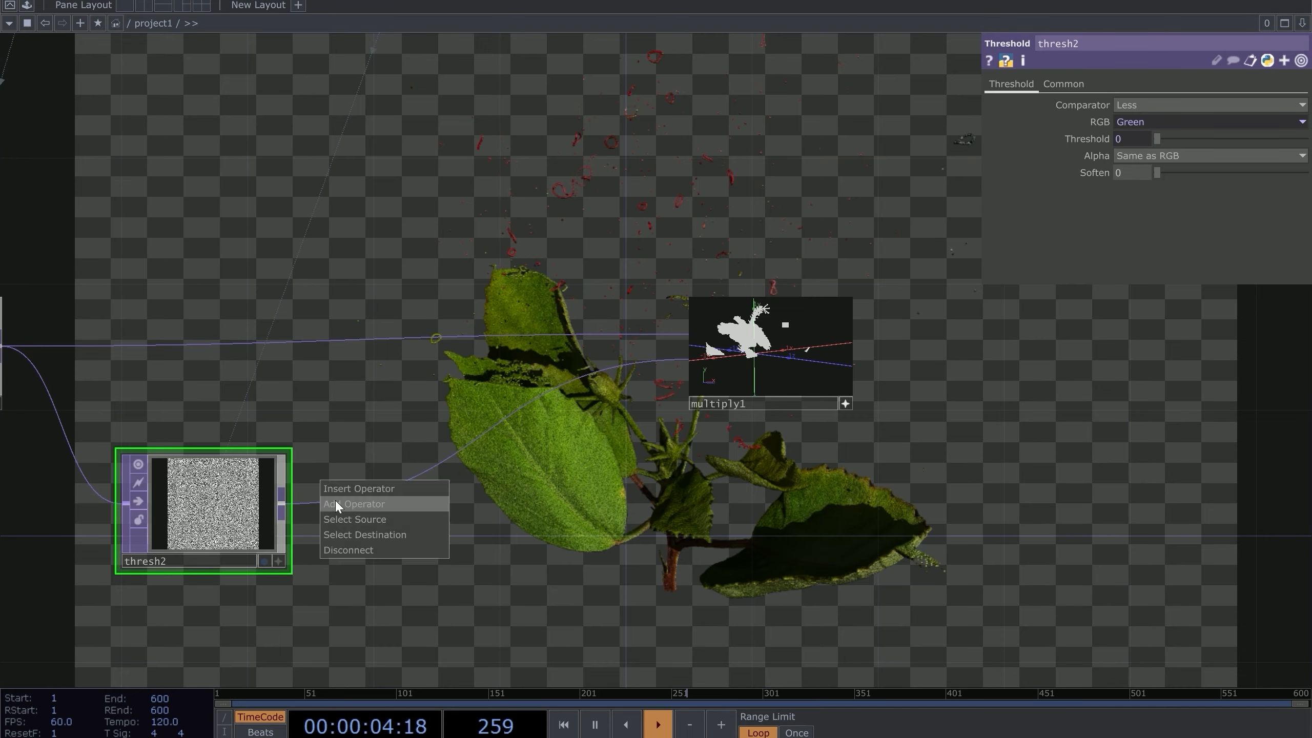
{"action": "left_click", "coordinate": [366, 490]}
{"action": "left_click", "coordinate": [547, 434]}
{"action": "left_click", "coordinate": [424, 509]}
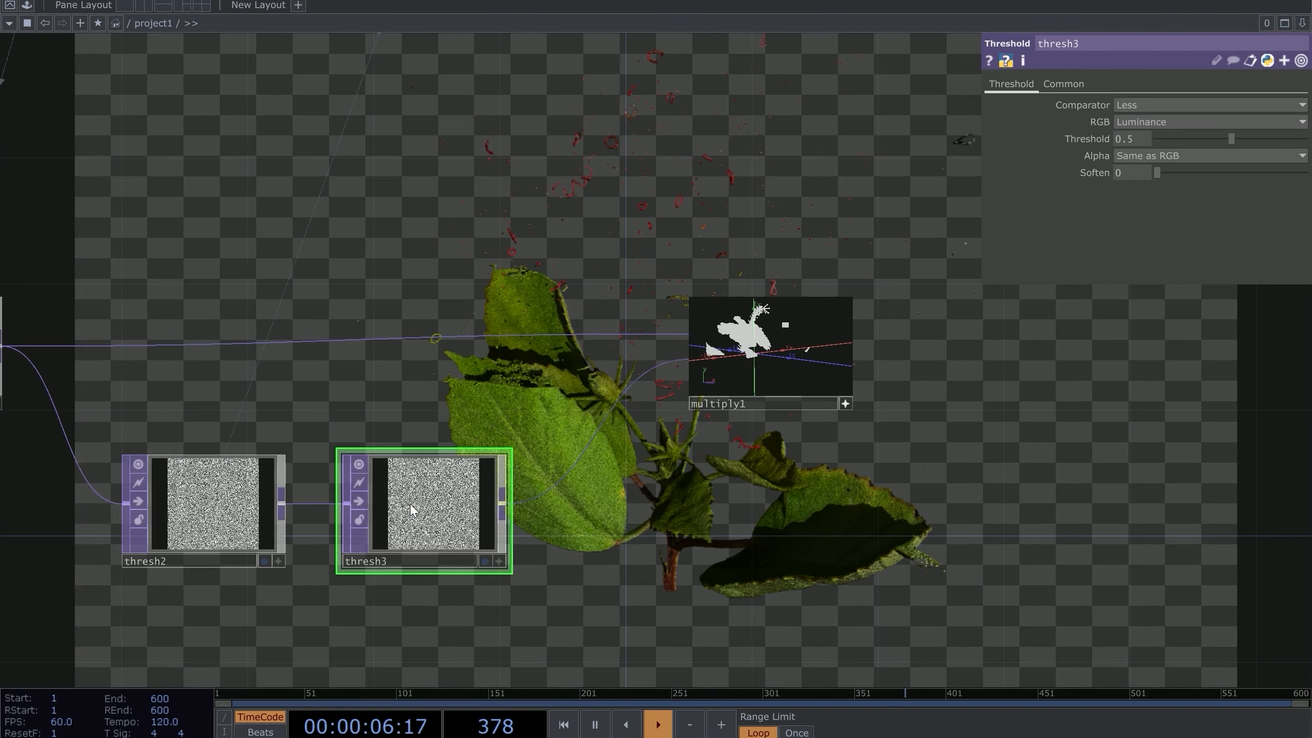
Step: Set thresh3's threshold to 0.001
{"action": "left_click_drag", "start_coordinate": [679, 479], "coordinate": [594, 480]}
{"action": "scroll", "coordinate": [918, 392], "scroll_direction": "up", "scroll_amount": 3}
{"action": "left_click_drag", "start_coordinate": [1137, 413], "coordinate": [1308, 390]}
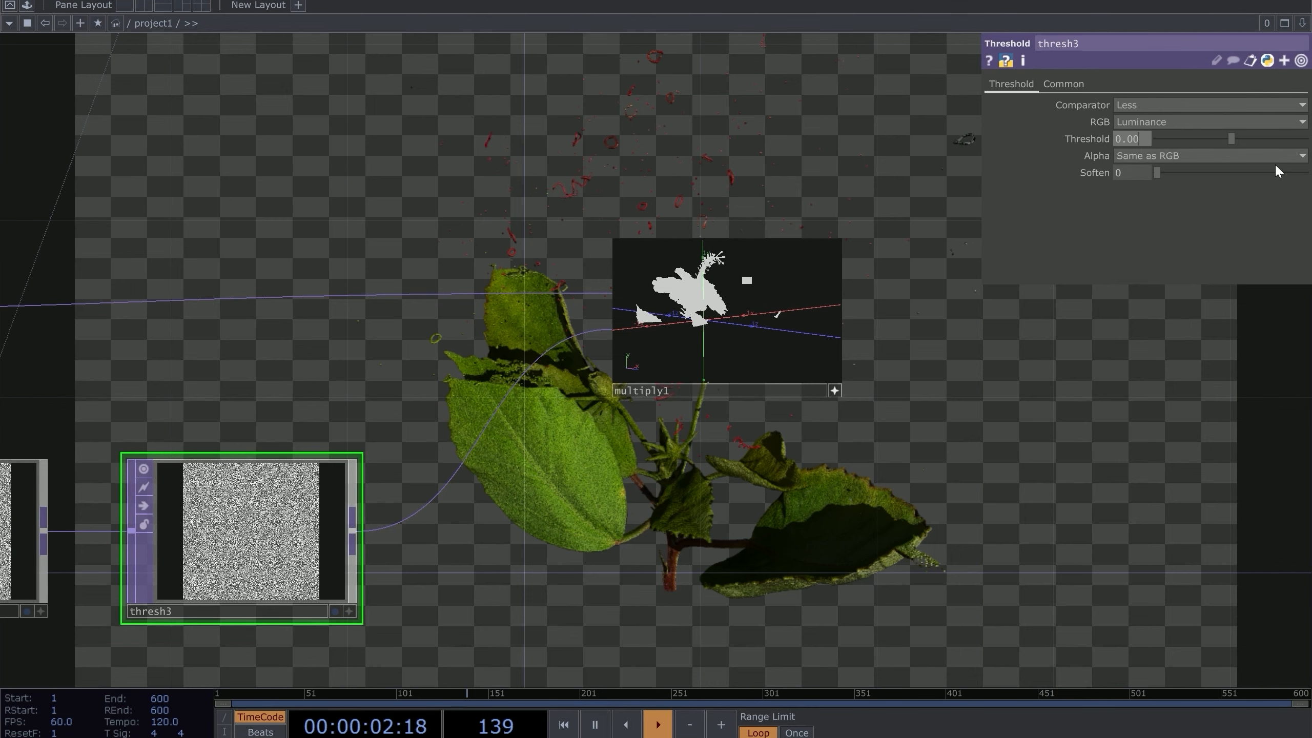
{"action": "scroll", "coordinate": [1037, 395], "scroll_direction": "down", "scroll_amount": 3}
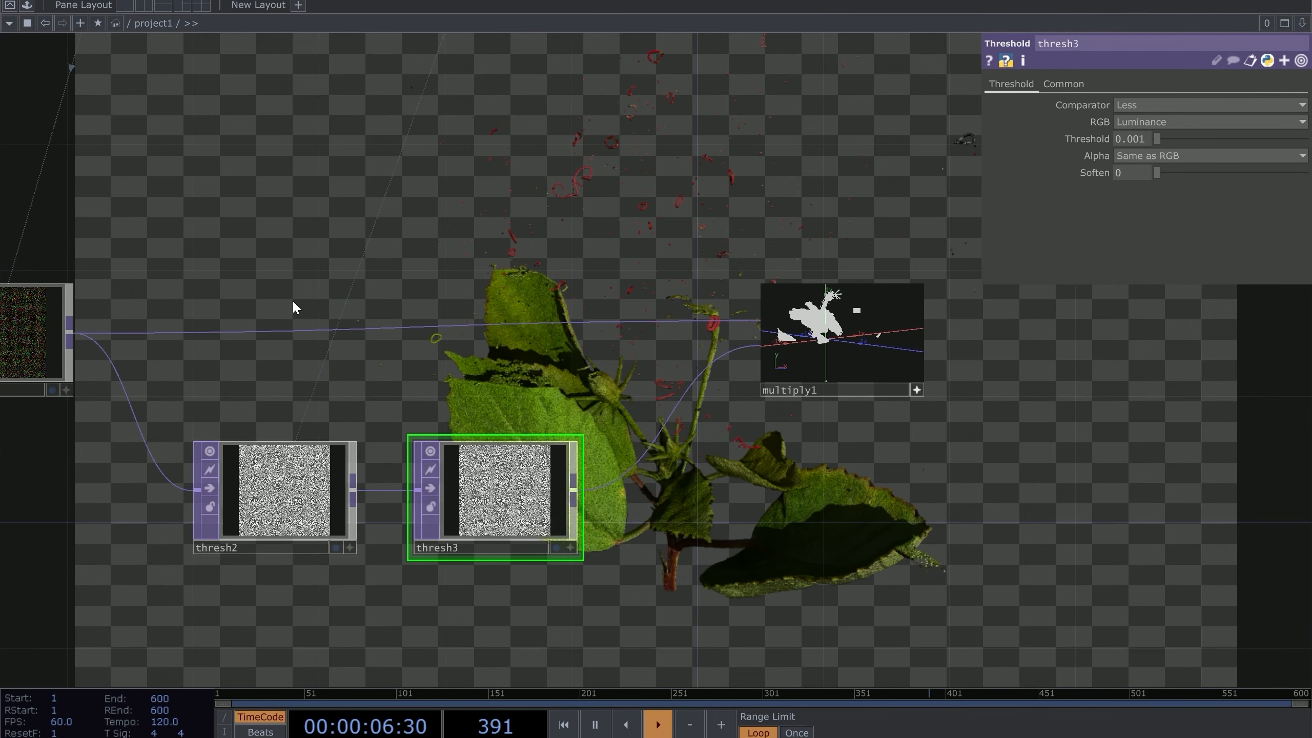
Step: Set thresh2's comparator to Not Equal
{"action": "left_click", "coordinate": [284, 491]}
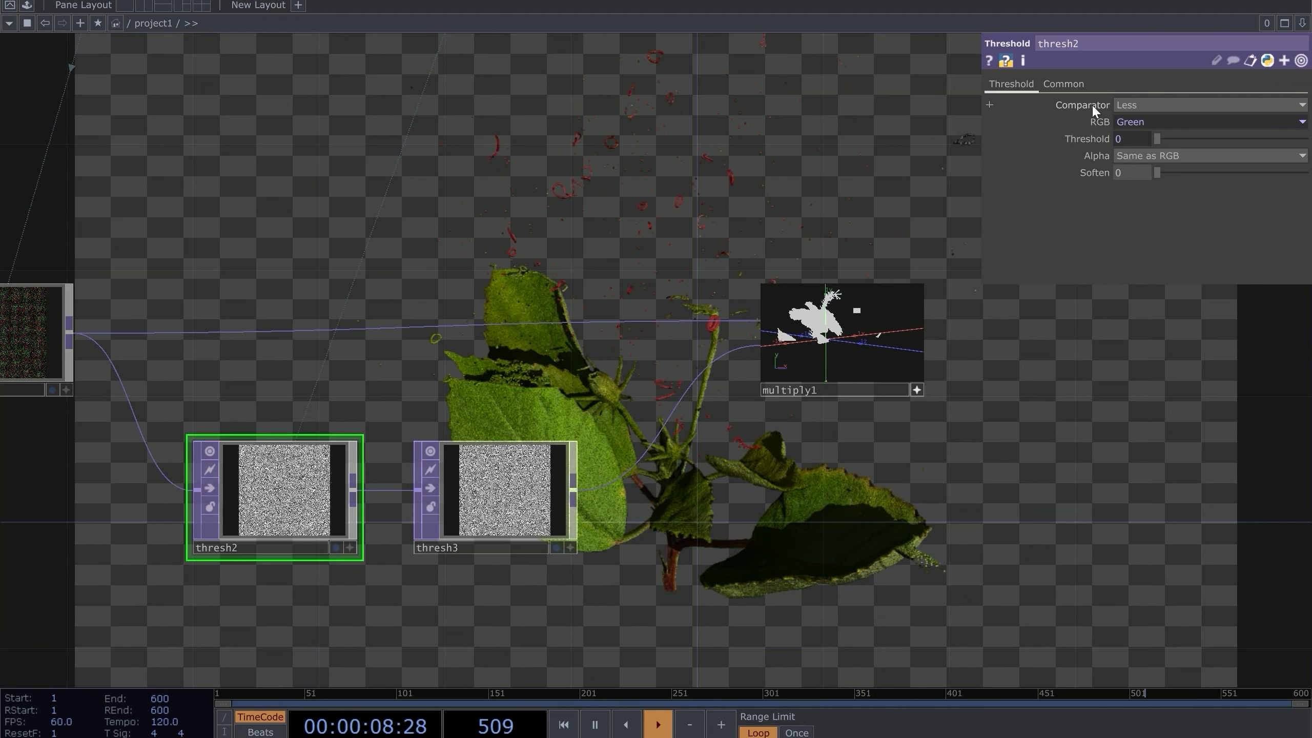
{"action": "left_click", "coordinate": [1130, 101]}
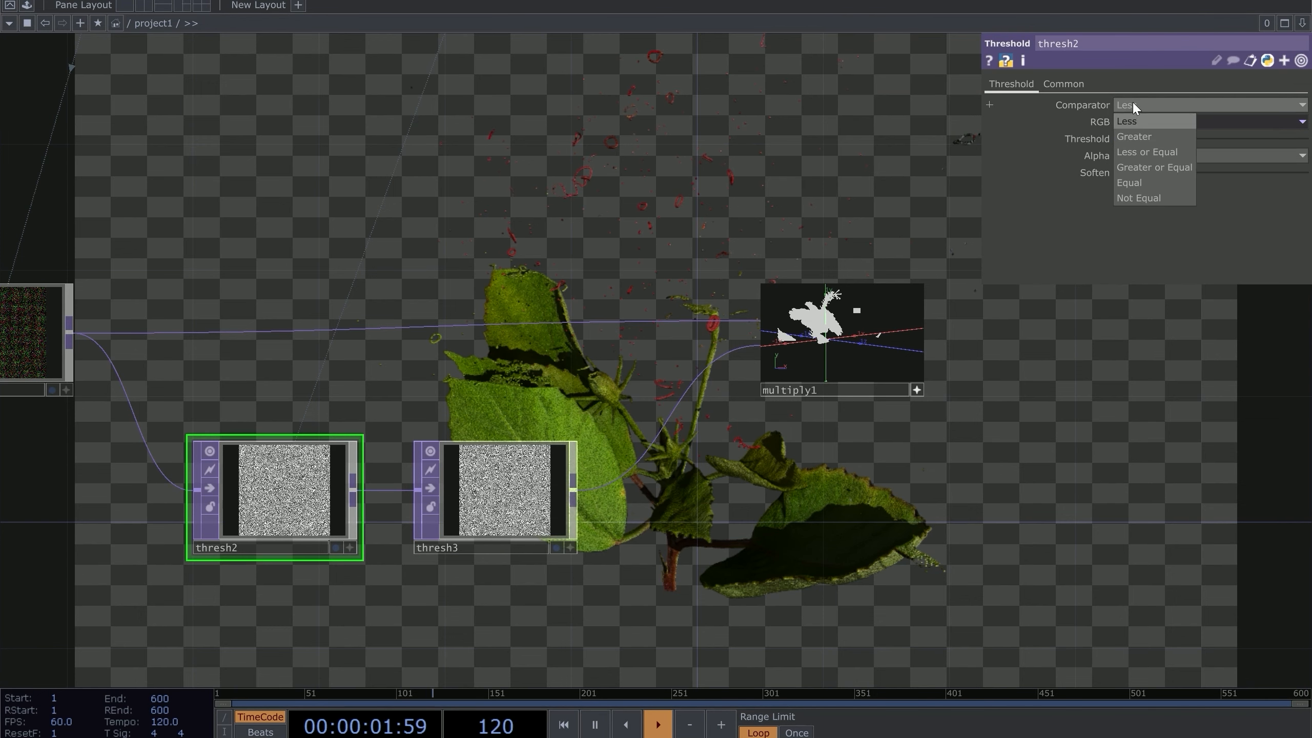
{"action": "left_click", "coordinate": [1146, 196]}
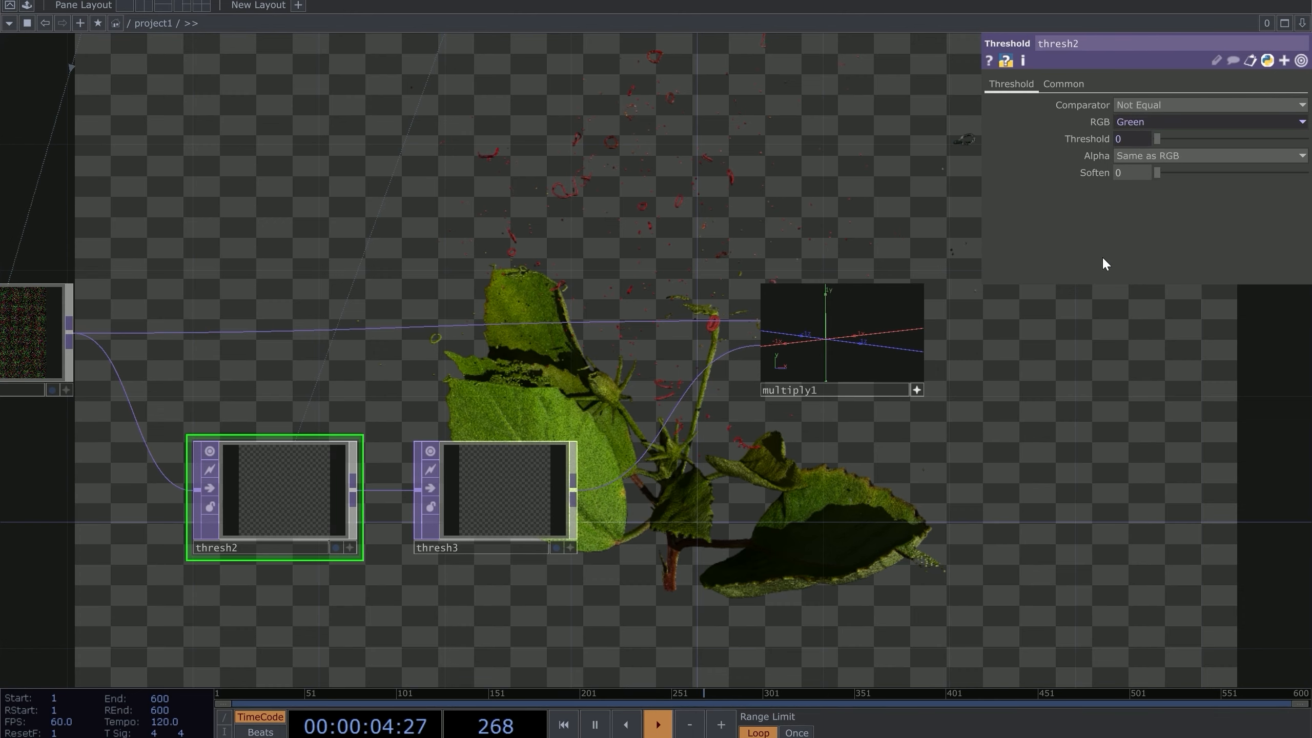
Step: Set thresh2's threshold to 0.202 and soften to 0.01, inspecting the isolated points in multiply1's viewer
{"action": "scroll", "coordinate": [981, 330], "scroll_direction": "up", "scroll_amount": 5}
{"action": "scroll", "coordinate": [1201, 316], "scroll_direction": "down", "scroll_amount": 5}
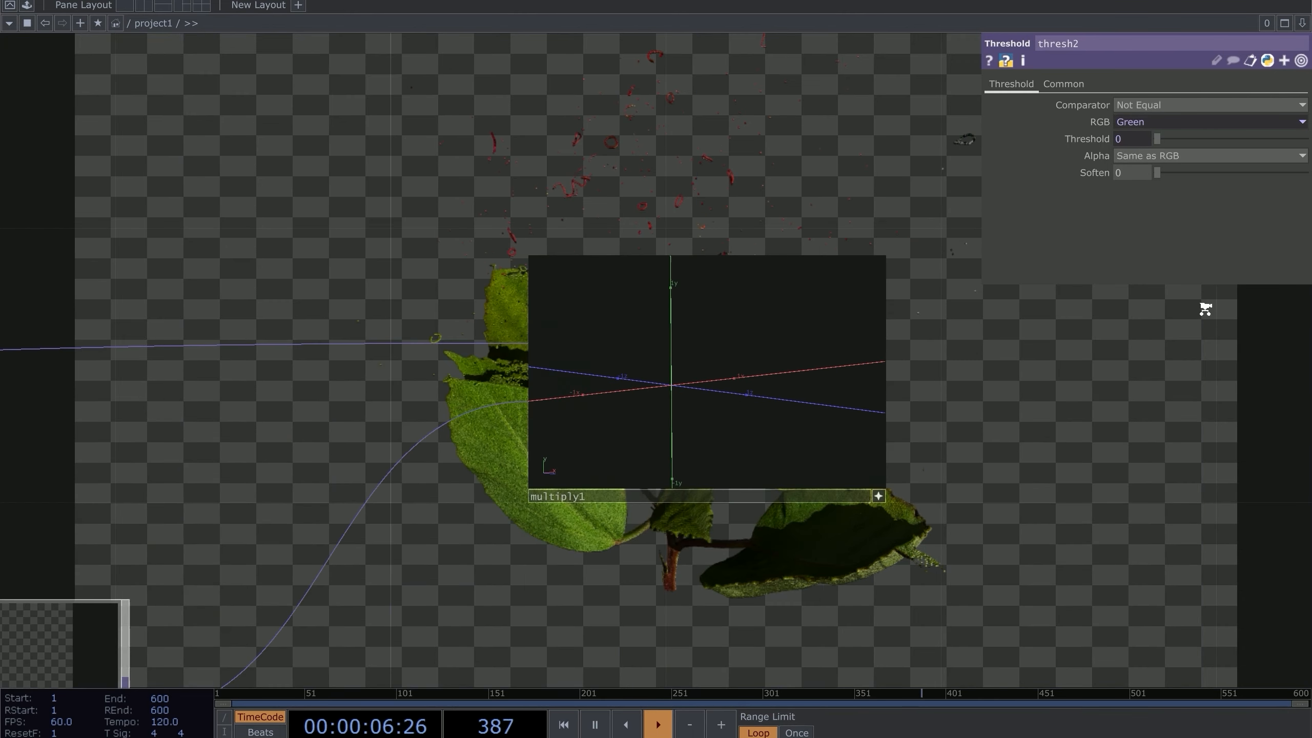
{"action": "left_click_drag", "start_coordinate": [780, 609], "coordinate": [571, 625]}
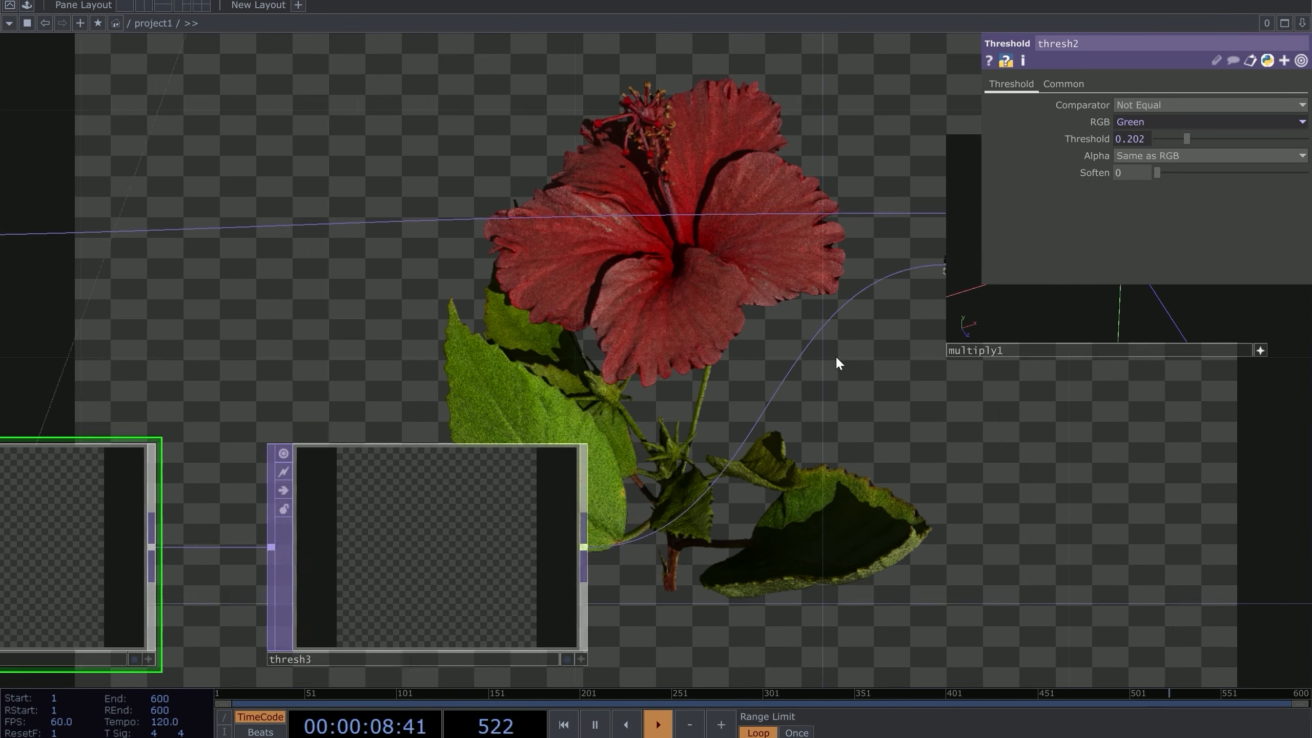
{"action": "scroll", "coordinate": [1110, 372], "scroll_direction": "up", "scroll_amount": 5}
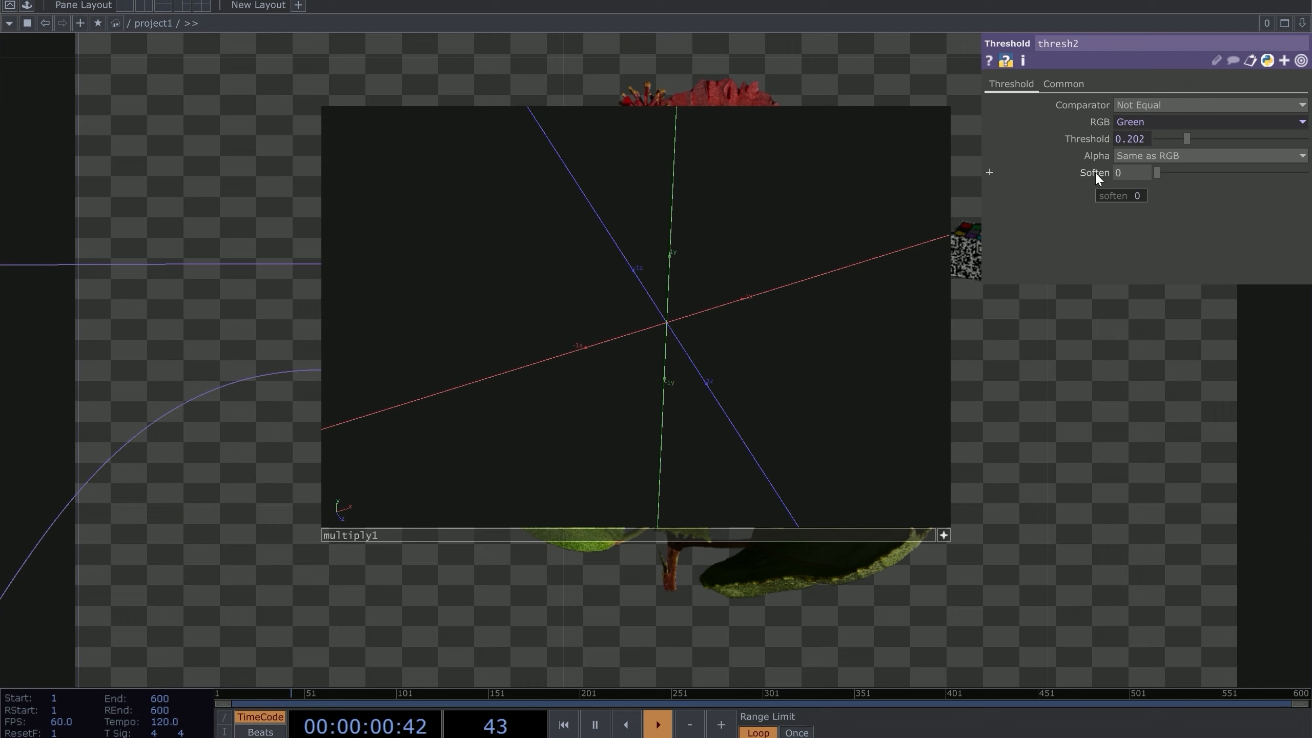
{"action": "left_click_drag", "start_coordinate": [1161, 173], "coordinate": [1158, 172]}
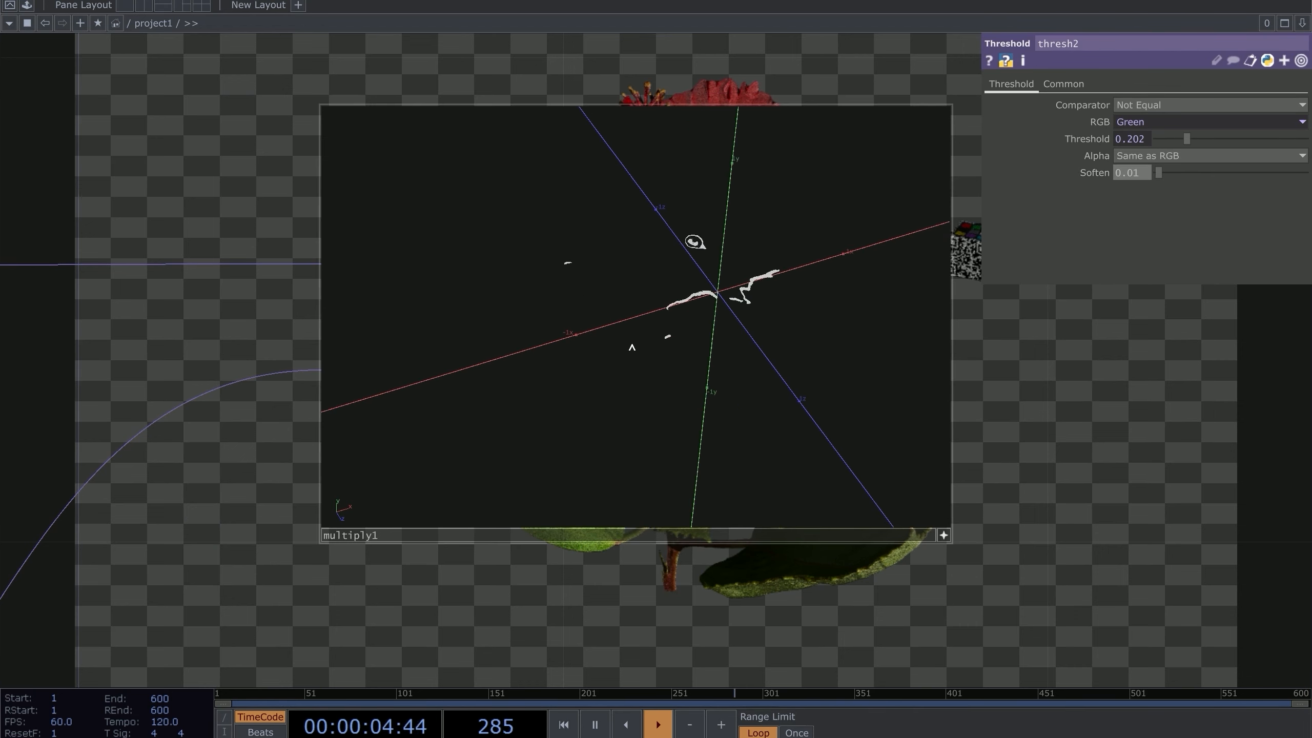
{"action": "middle_click_drag", "start_coordinate": [632, 348], "coordinate": [732, 299]}
{"action": "left_click_drag", "start_coordinate": [731, 299], "coordinate": [747, 229]}
{"action": "scroll", "coordinate": [748, 227], "scroll_direction": "up", "scroll_amount": 5}
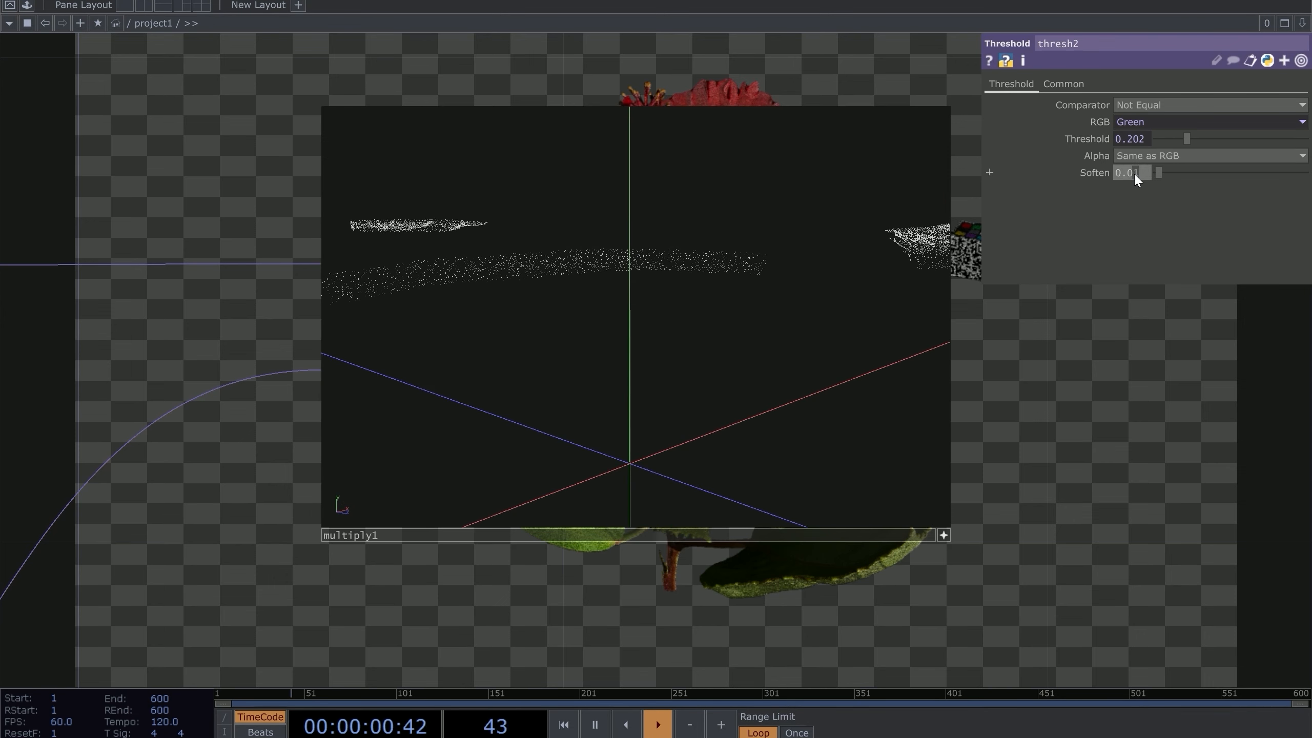
Step: Set thresh2's soften to 0.001 to thin the isolated lines of points in multiply1
{"action": "type", "text": "0"}
{"action": "key", "text": "Return"}
{"action": "scroll", "coordinate": [599, 268], "scroll_direction": "down", "scroll_amount": 5}
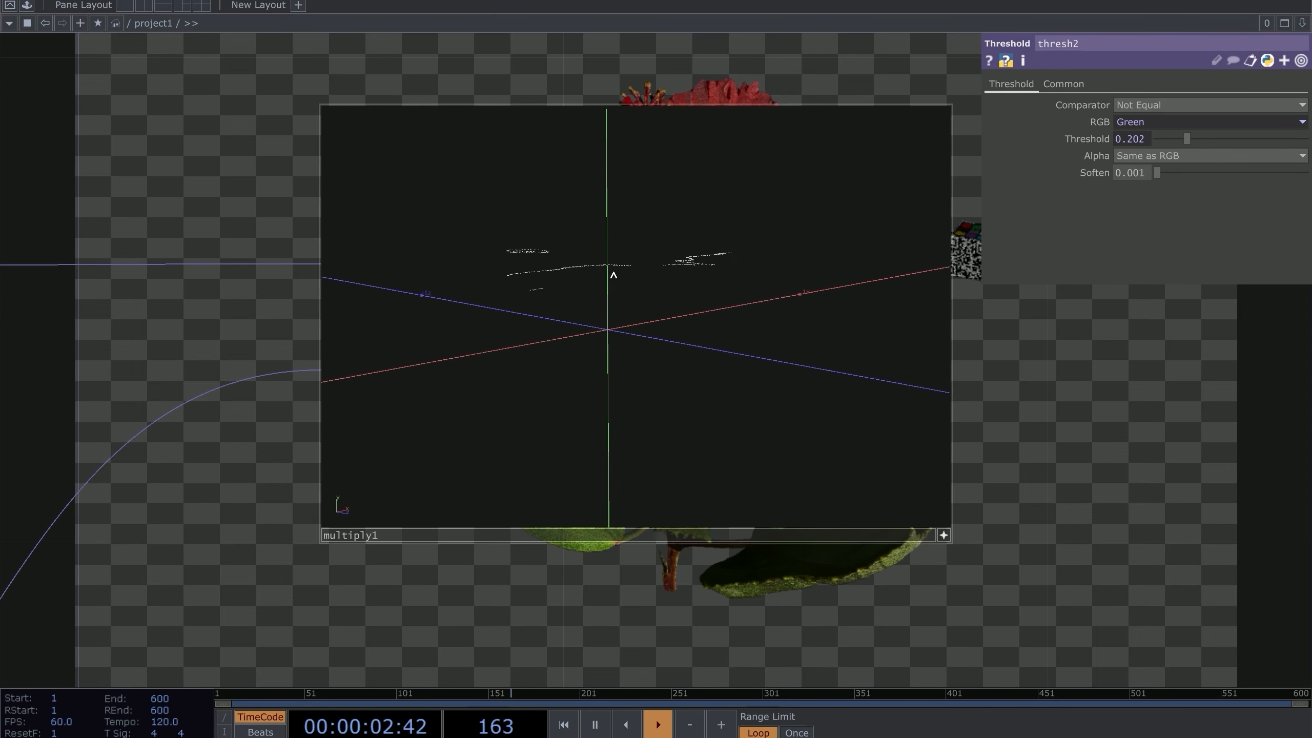
{"action": "left_click_drag", "start_coordinate": [613, 274], "coordinate": [678, 338]}
{"action": "scroll", "coordinate": [959, 356], "scroll_direction": "down", "scroll_amount": 8}
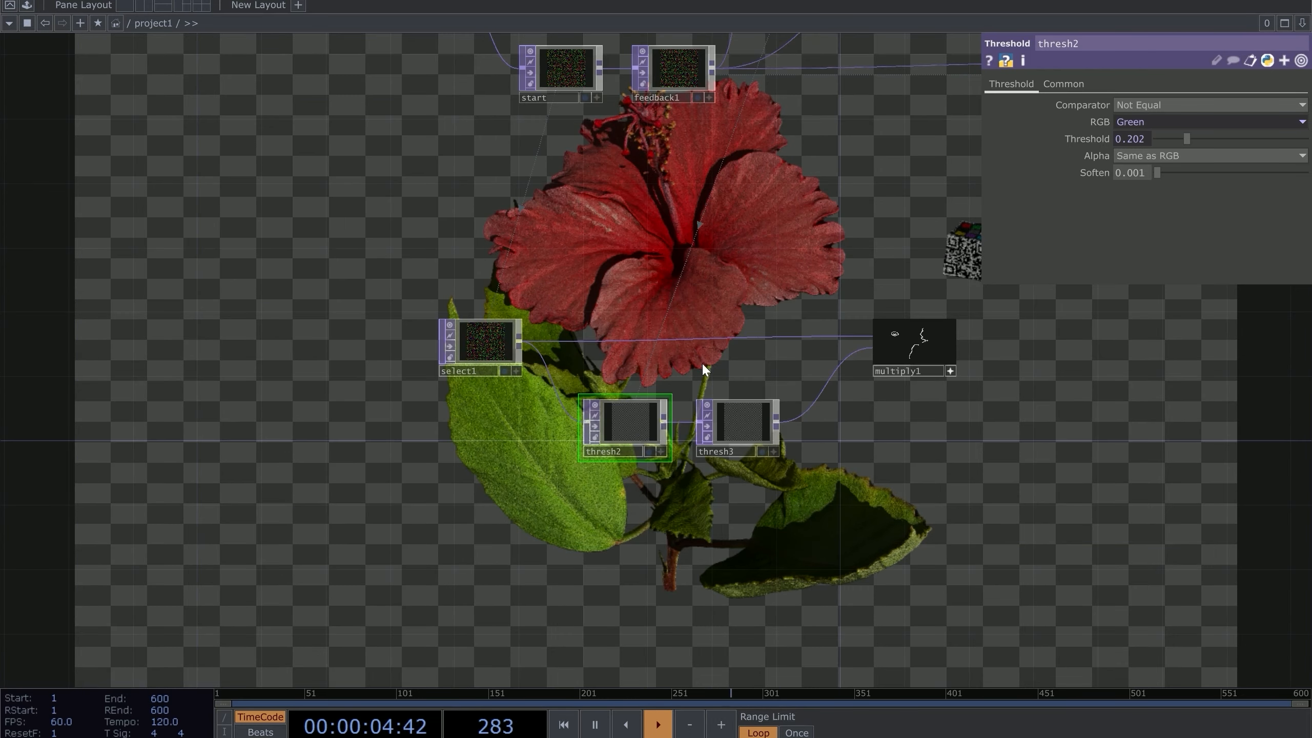
Step: Orbit multiply1's point view and set thresh2's threshold to 0.363
{"action": "scroll", "coordinate": [666, 354], "scroll_direction": "up", "scroll_amount": 5}
{"action": "right_click_drag", "start_coordinate": [656, 349], "coordinate": [550, 627]}
{"action": "left_click_drag", "start_coordinate": [1033, 516], "coordinate": [574, 599]}
{"action": "scroll", "coordinate": [795, 258], "scroll_direction": "up", "scroll_amount": 4}
{"action": "left_click_drag", "start_coordinate": [633, 257], "coordinate": [297, 103]}
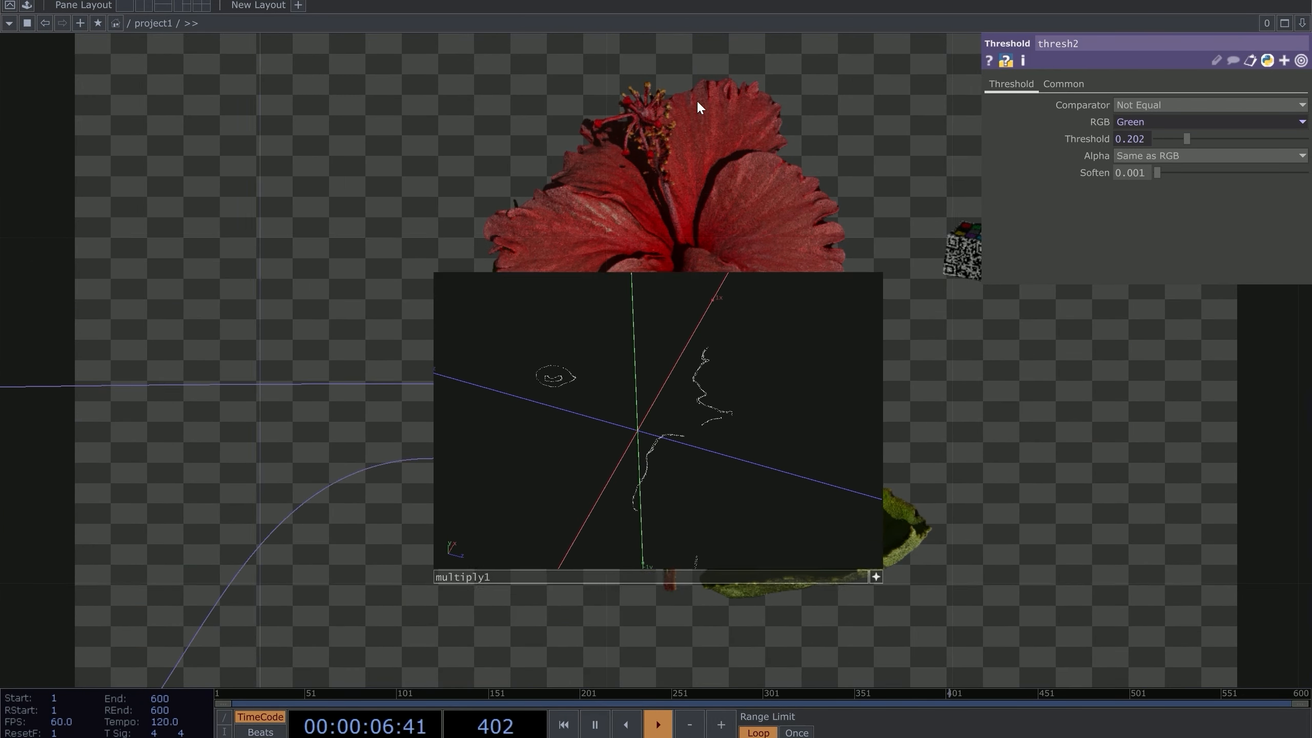
{"action": "scroll", "coordinate": [718, 129], "scroll_direction": "up", "scroll_amount": 3}
{"action": "scroll", "coordinate": [755, 327], "scroll_direction": "down", "scroll_amount": 3}
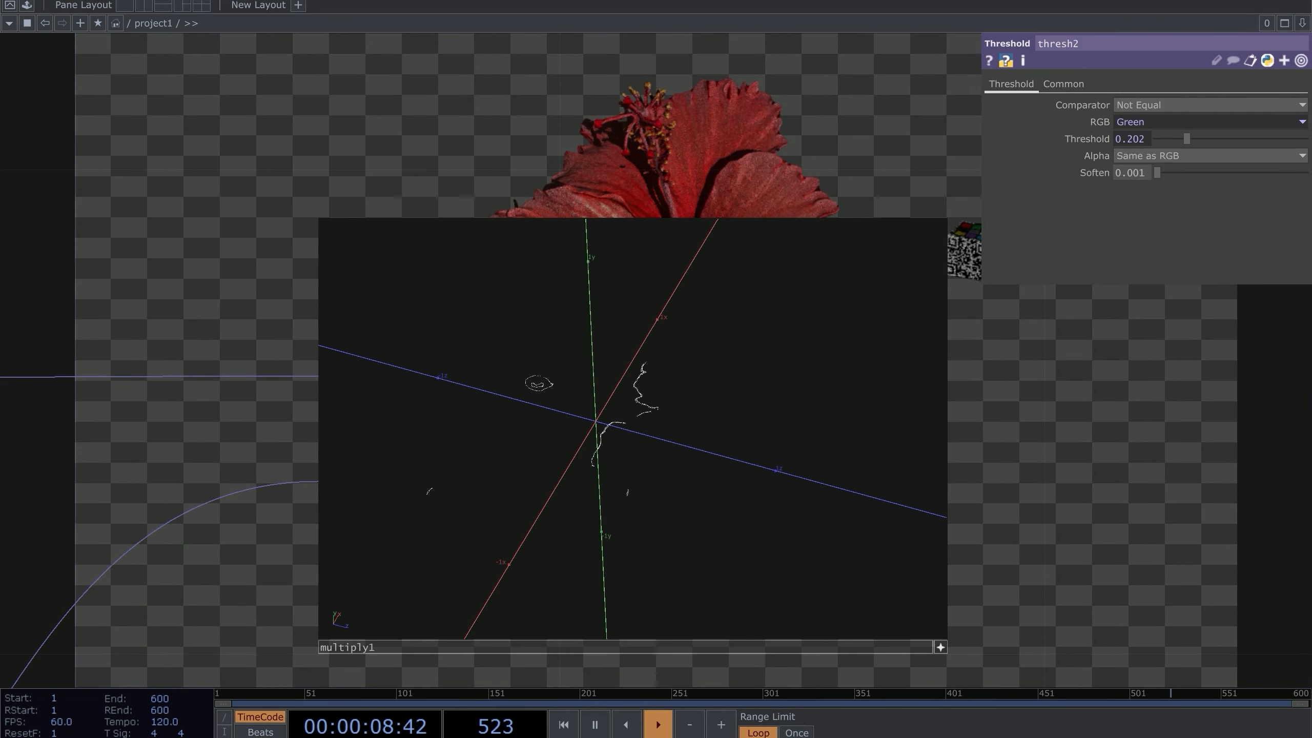
{"action": "left_click_drag", "start_coordinate": [1184, 141], "coordinate": [1142, 183]}
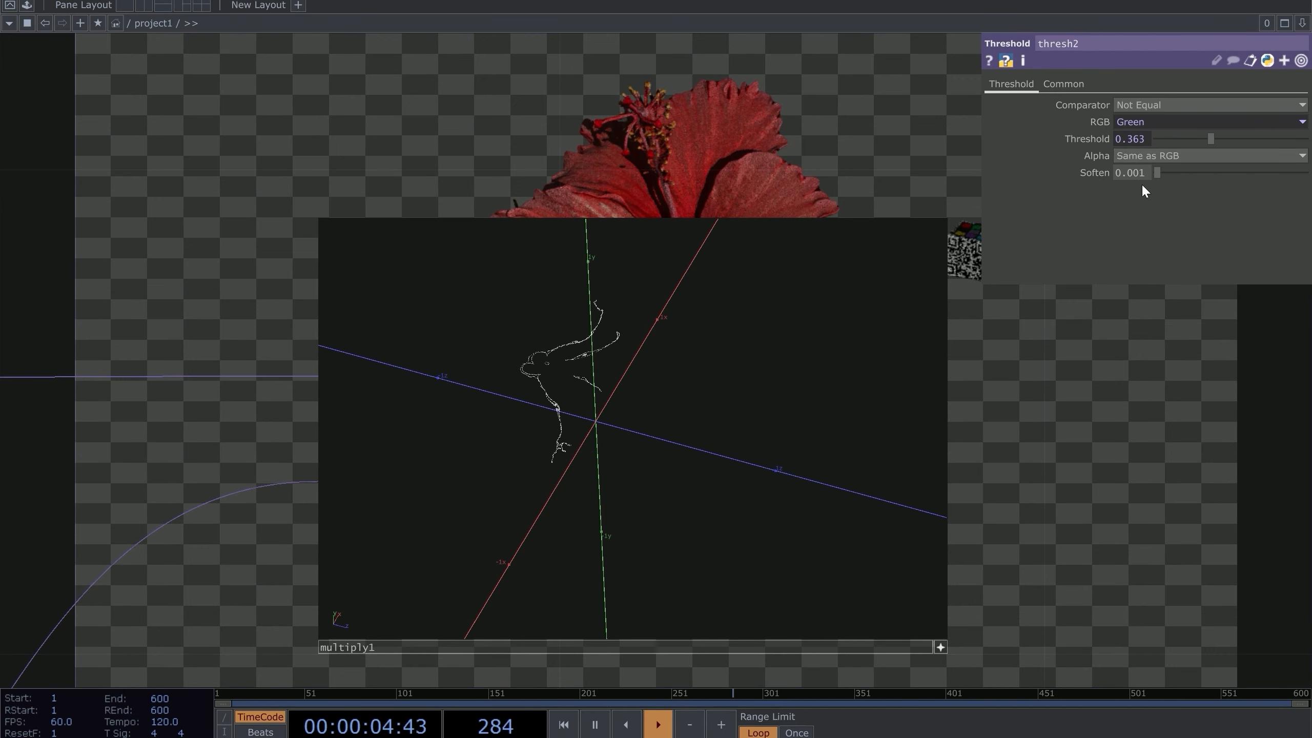
Step: Add the Delete_zero component from the palette's Offten use components beside multiply1 and close the palette
{"action": "scroll", "coordinate": [905, 330], "scroll_direction": "down", "scroll_amount": 6}
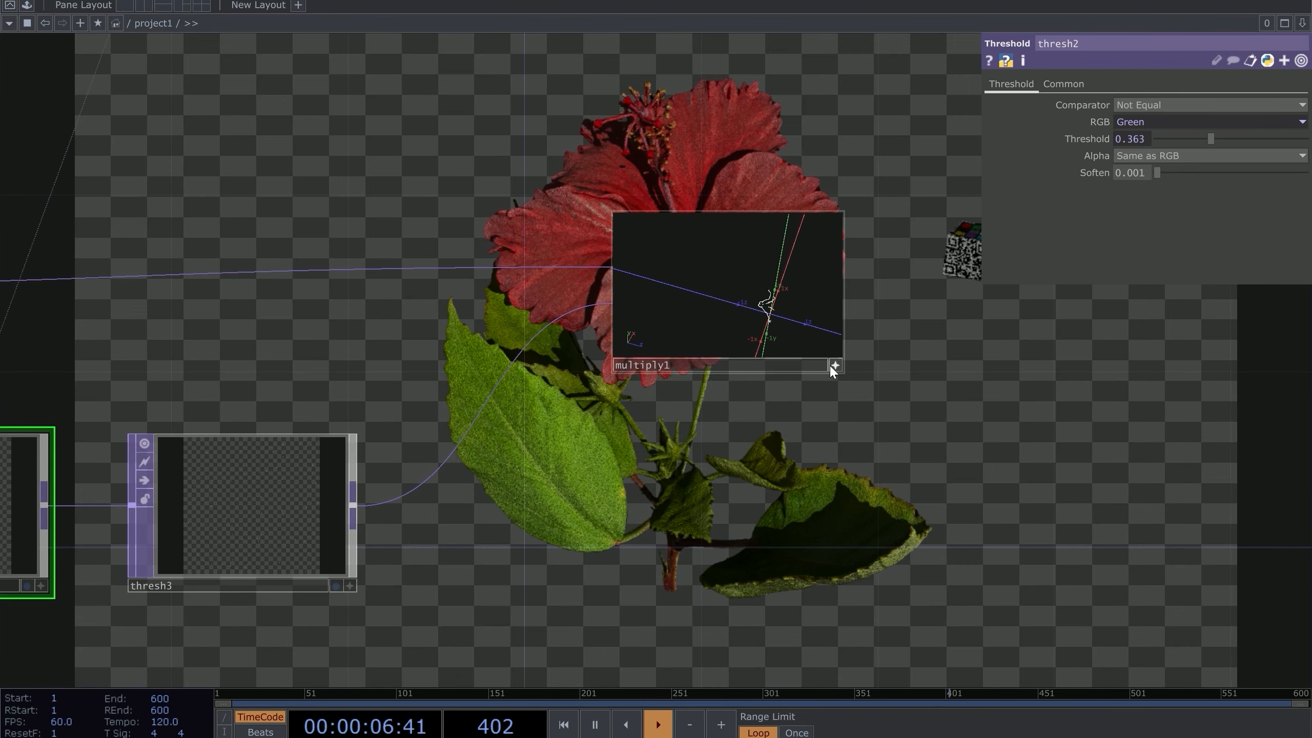
{"action": "left_click_drag", "start_coordinate": [929, 312], "coordinate": [700, 368]}
{"action": "left_click_drag", "start_coordinate": [569, 331], "coordinate": [435, 331]}
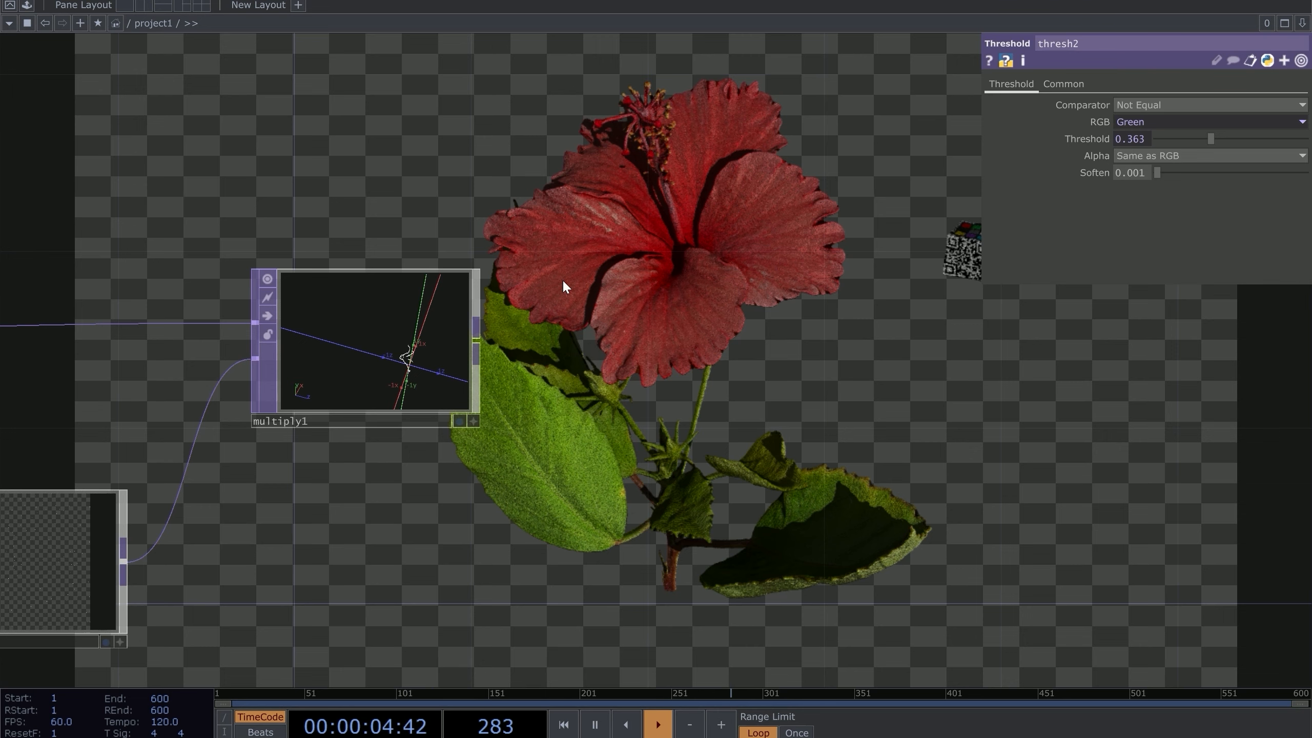
{"action": "scroll", "coordinate": [558, 281], "scroll_direction": "up", "scroll_amount": 2}
{"action": "left_click", "coordinate": [147, 282]}
{"action": "scroll", "coordinate": [462, 165], "scroll_direction": "down", "scroll_amount": 2}
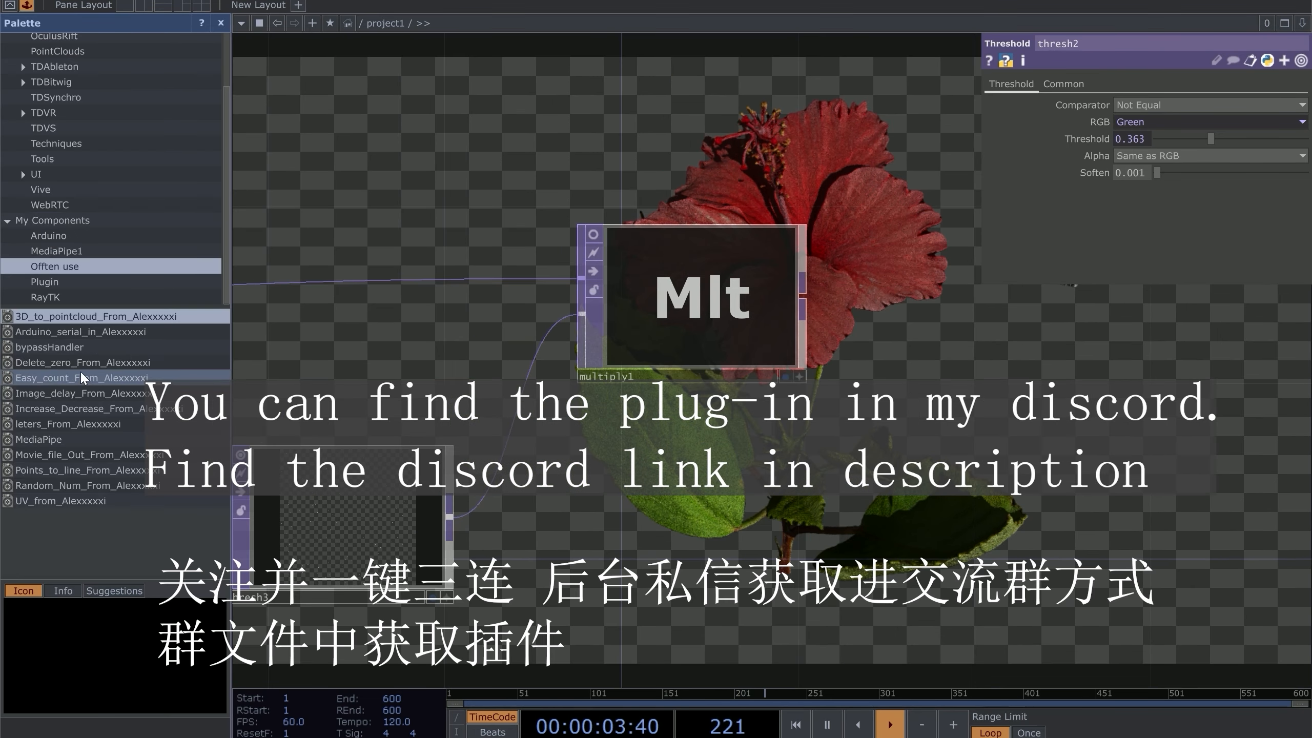
{"action": "left_click_drag", "start_coordinate": [76, 362], "coordinate": [581, 263]}
{"action": "left_click", "coordinate": [220, 22]}
{"action": "left_click_drag", "start_coordinate": [466, 290], "coordinate": [378, 290]}
{"action": "left_click_drag", "start_coordinate": [217, 305], "coordinate": [417, 260]}
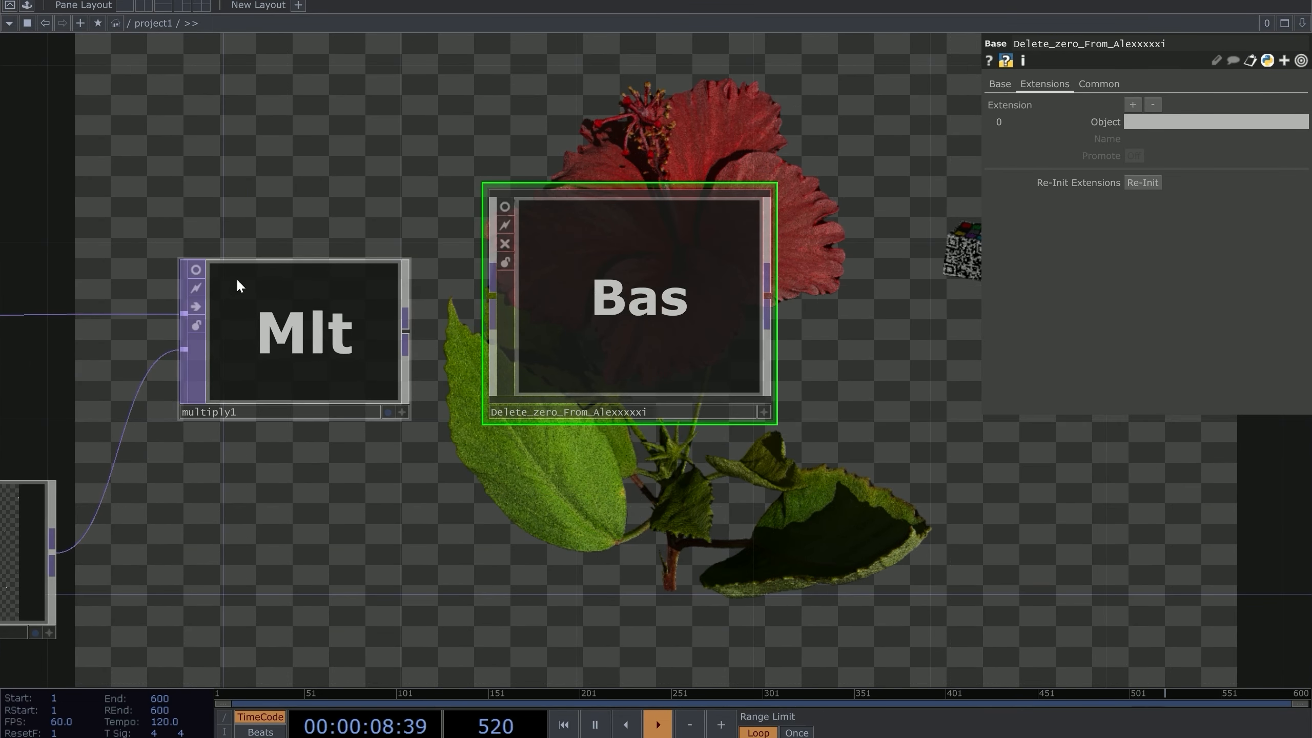
Step: Switch multiply1's viewer from the point display to the plain image and end its interactive viewing
{"action": "left_click", "coordinate": [400, 412]}
{"action": "right_click", "coordinate": [401, 416]}
{"action": "left_click", "coordinate": [335, 443]}
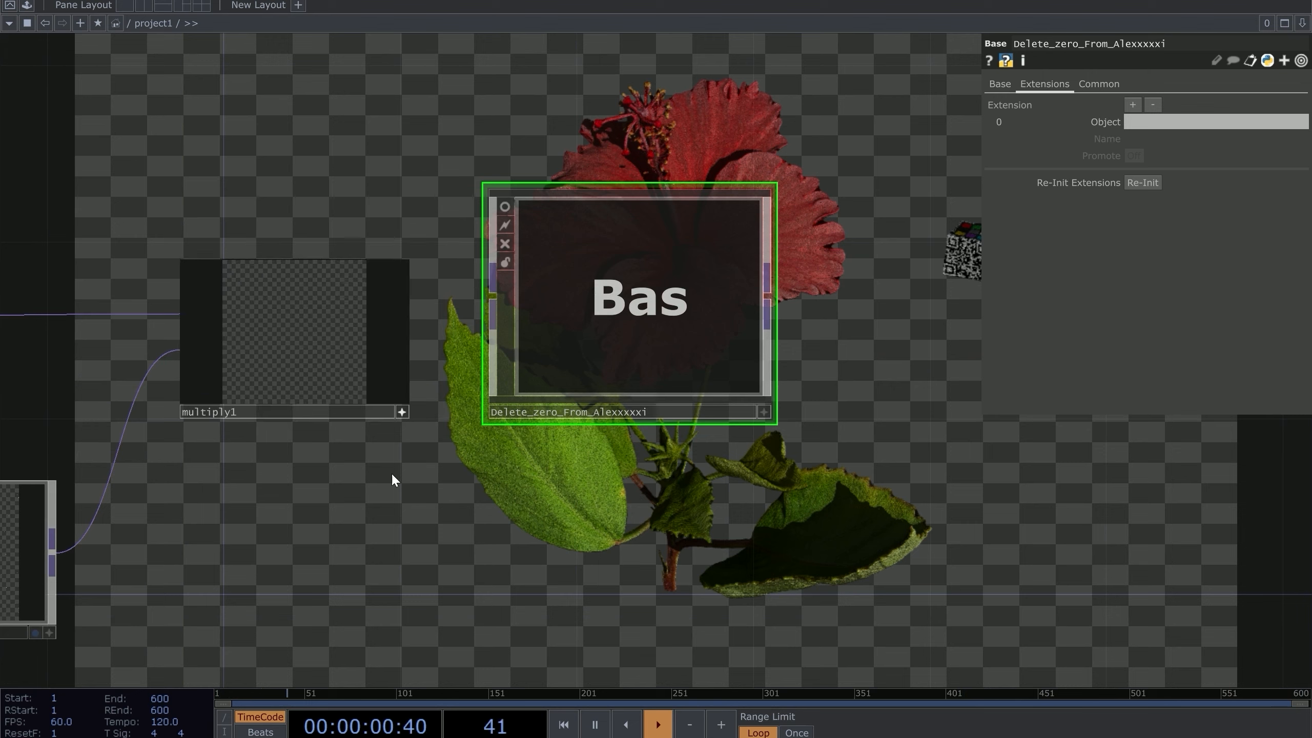
{"action": "left_click", "coordinate": [406, 408]}
Step: Examine the scattered individual pixels in the multiply1 and thresh3 images
{"action": "scroll", "coordinate": [256, 332], "scroll_direction": "up", "scroll_amount": 10}
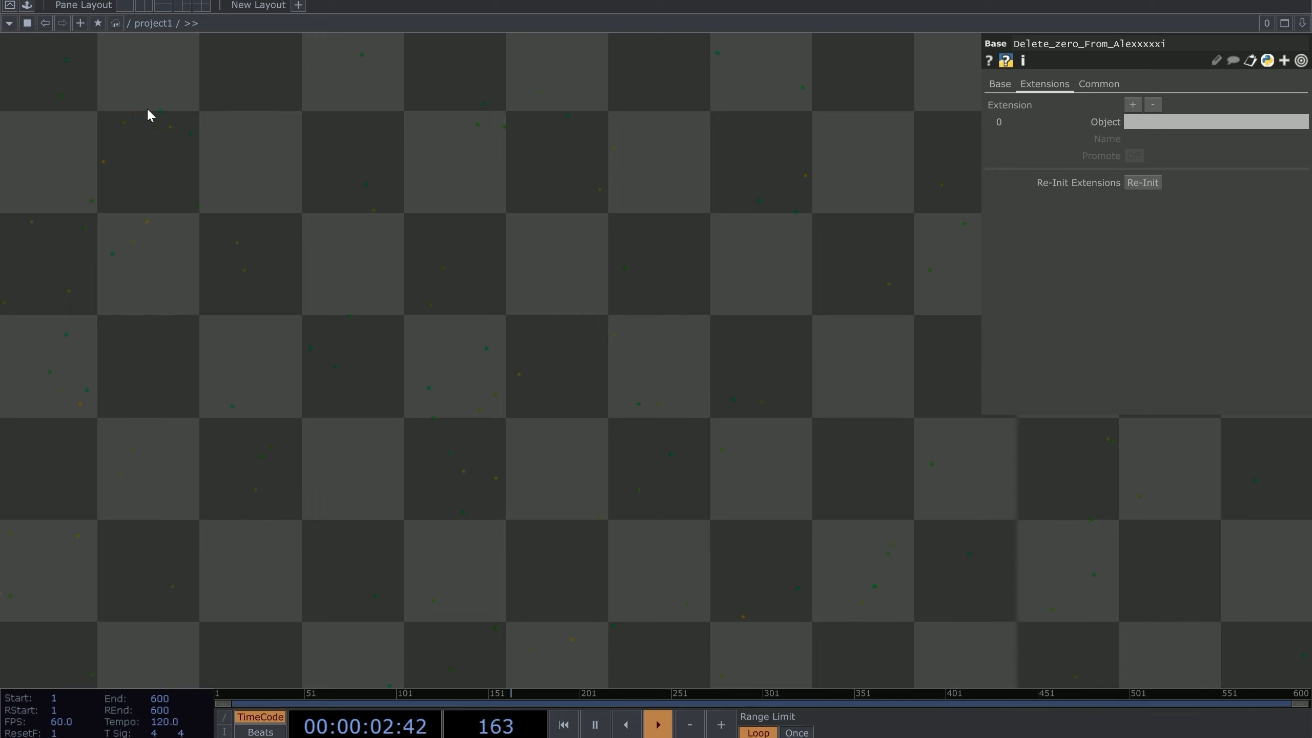
{"action": "scroll", "coordinate": [385, 137], "scroll_direction": "down", "scroll_amount": 5}
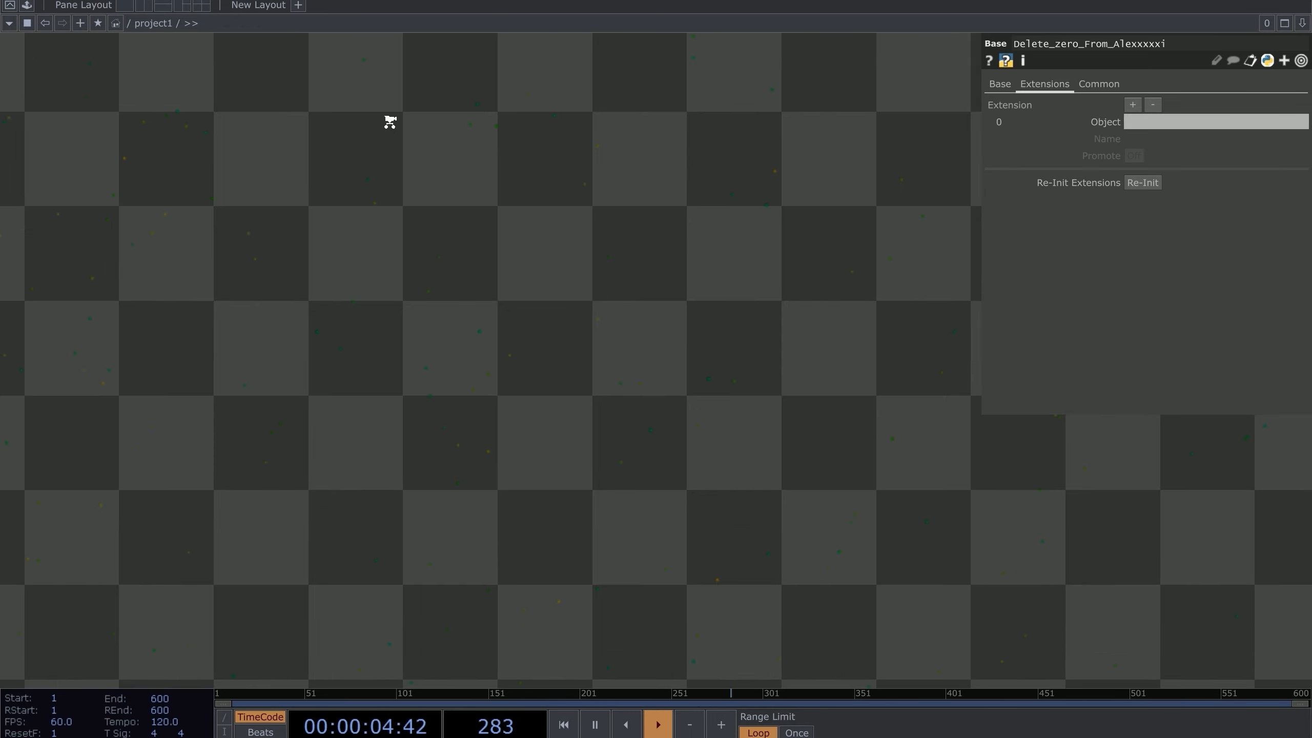
{"action": "left_click", "coordinate": [518, 213]}
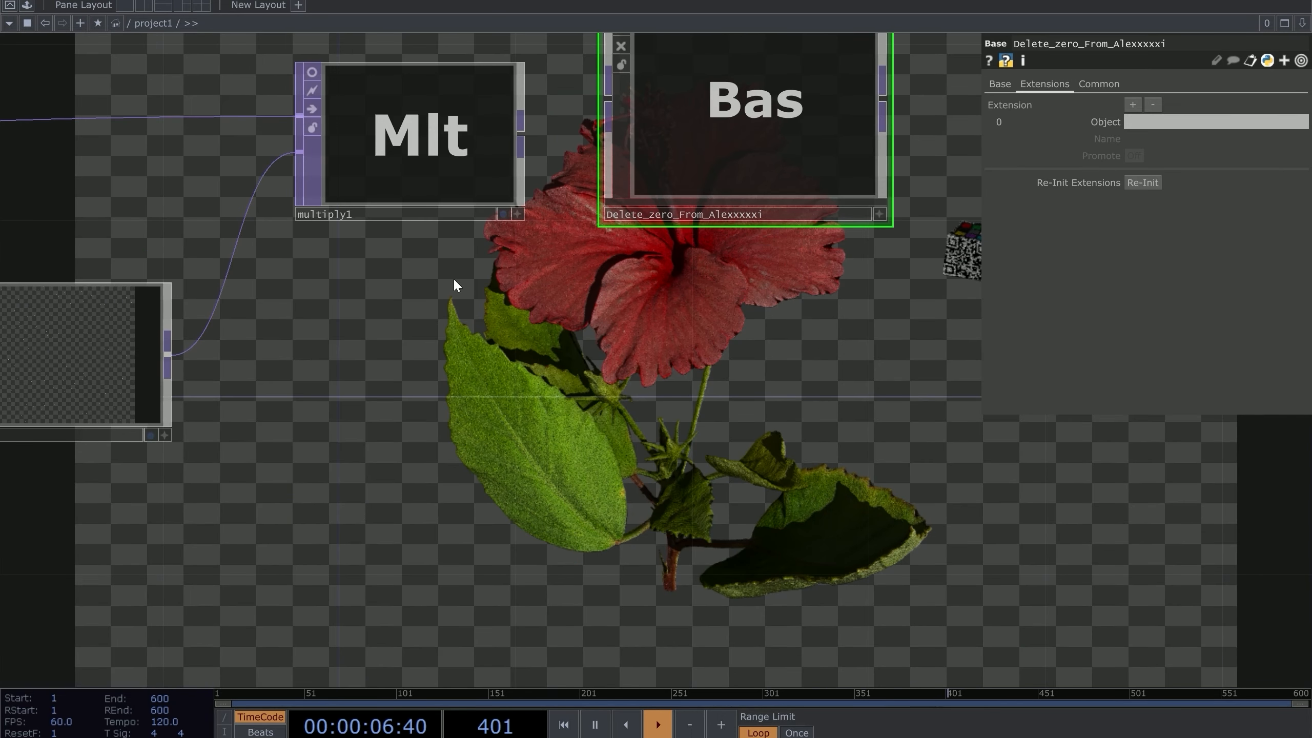
{"action": "left_click_drag", "start_coordinate": [641, 236], "coordinate": [629, 370]}
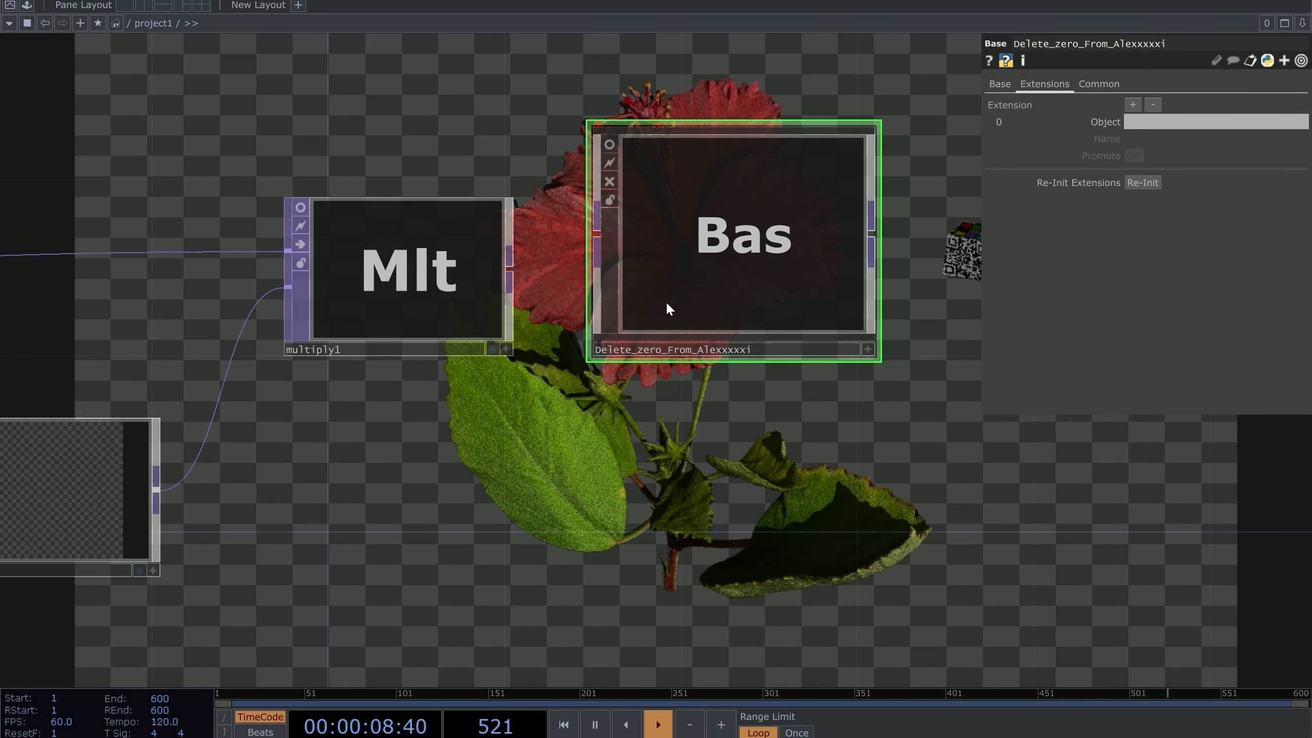
{"action": "left_click_drag", "start_coordinate": [666, 301], "coordinate": [649, 280]}
{"action": "left_click_drag", "start_coordinate": [706, 430], "coordinate": [630, 462]}
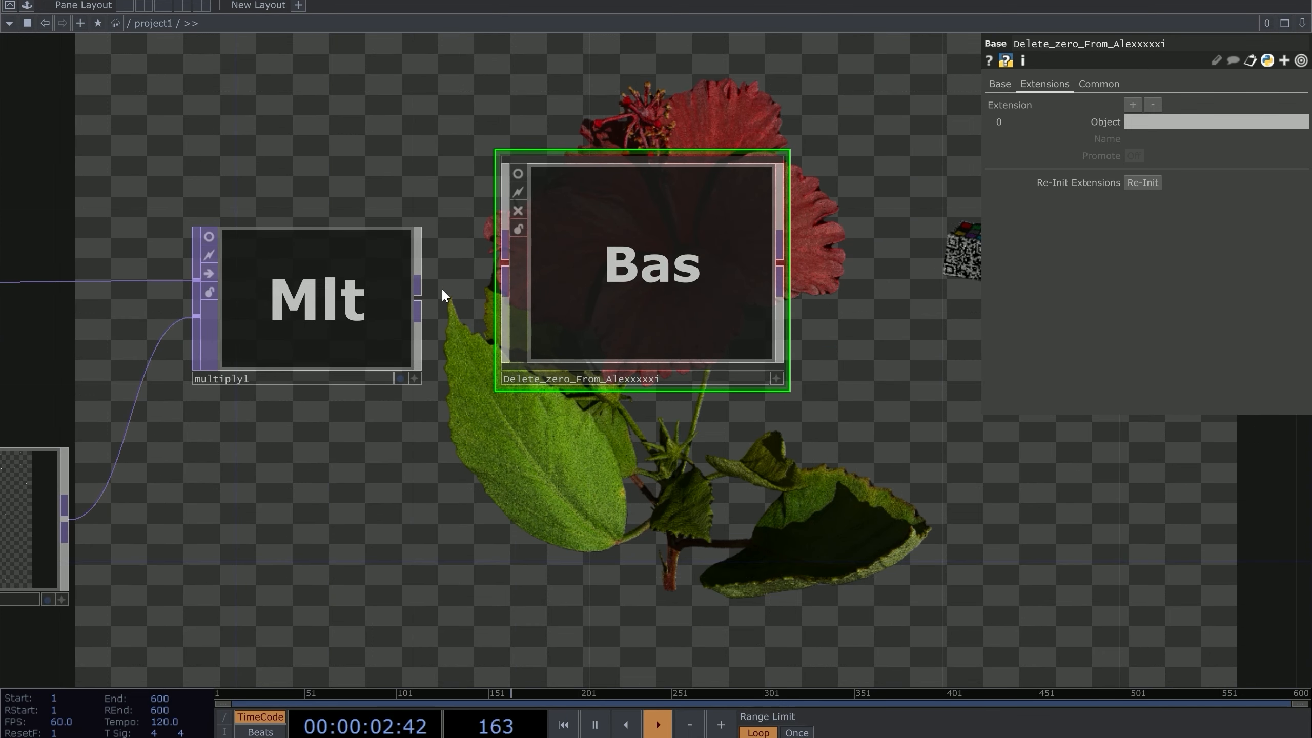
{"action": "left_click_drag", "start_coordinate": [405, 346], "coordinate": [619, 370]}
{"action": "left_click", "coordinate": [612, 383]}
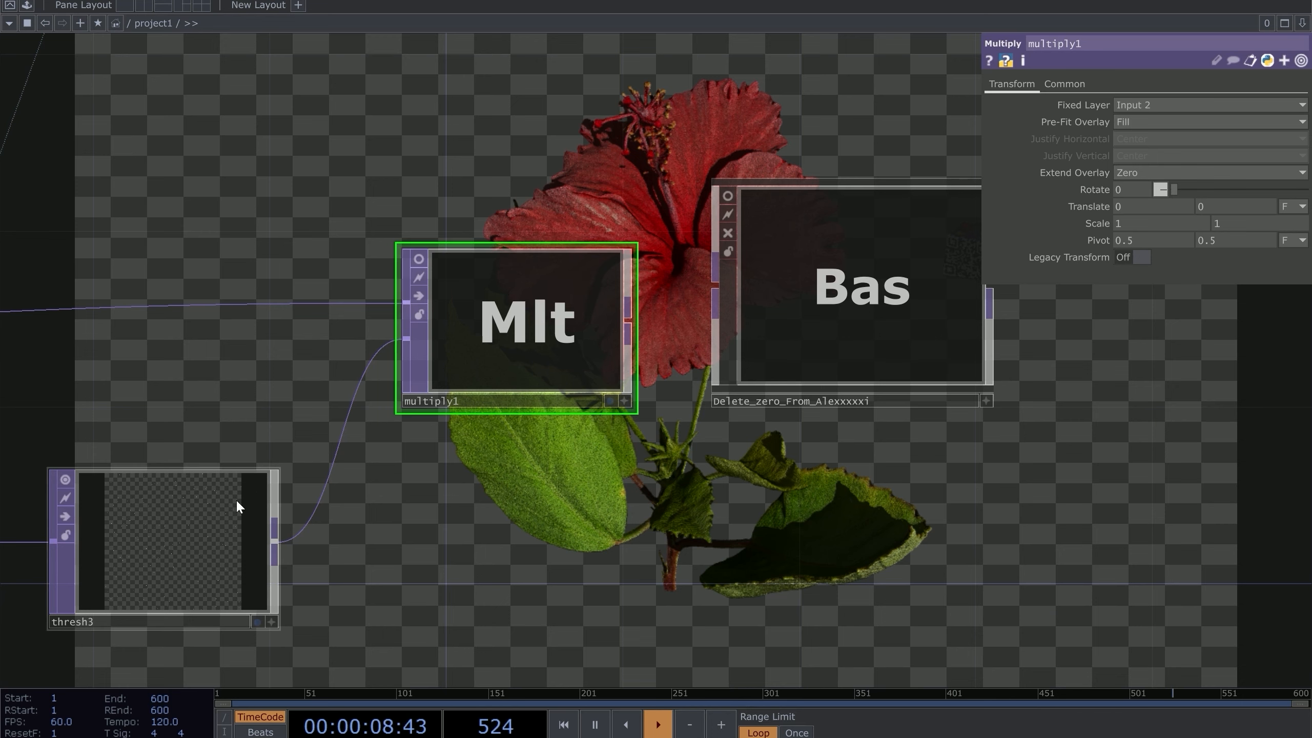
{"action": "scroll", "coordinate": [238, 498], "scroll_direction": "up", "scroll_amount": 6}
{"action": "scroll", "coordinate": [422, 395], "scroll_direction": "up", "scroll_amount": 6}
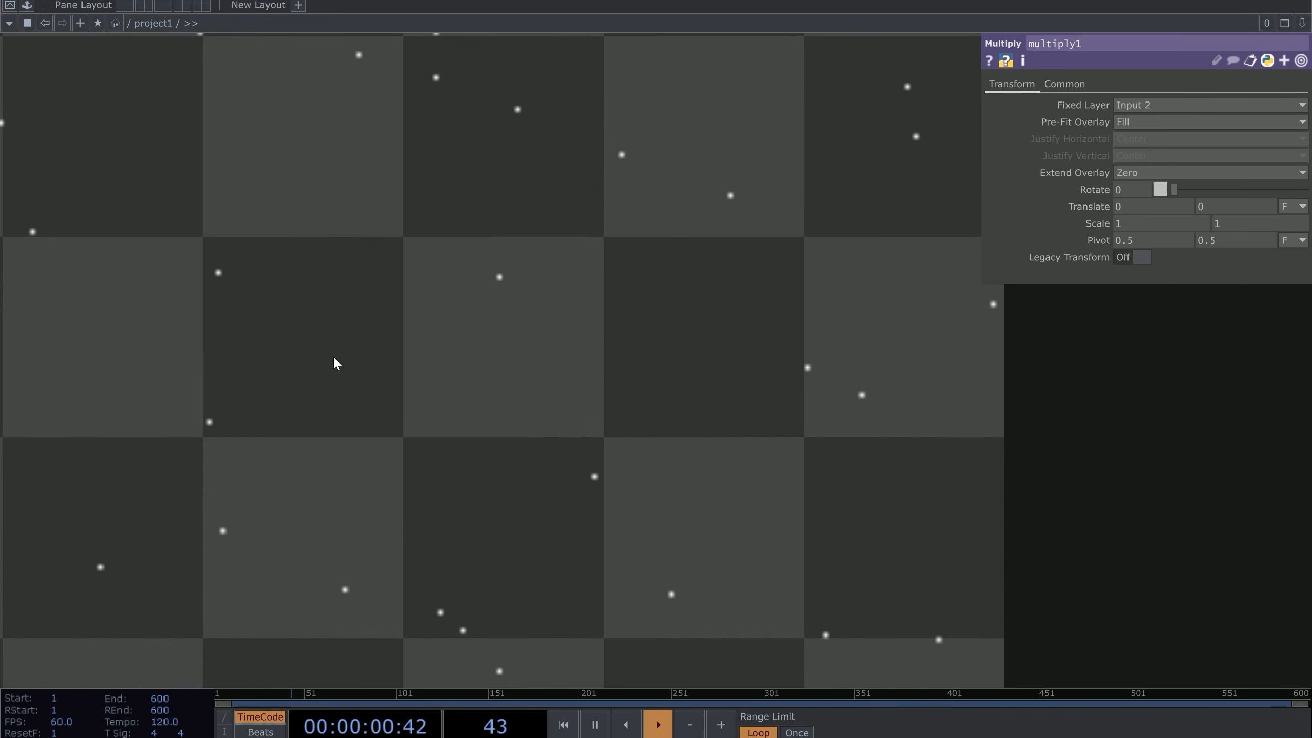
{"action": "scroll", "coordinate": [334, 364], "scroll_direction": "down", "scroll_amount": 6}
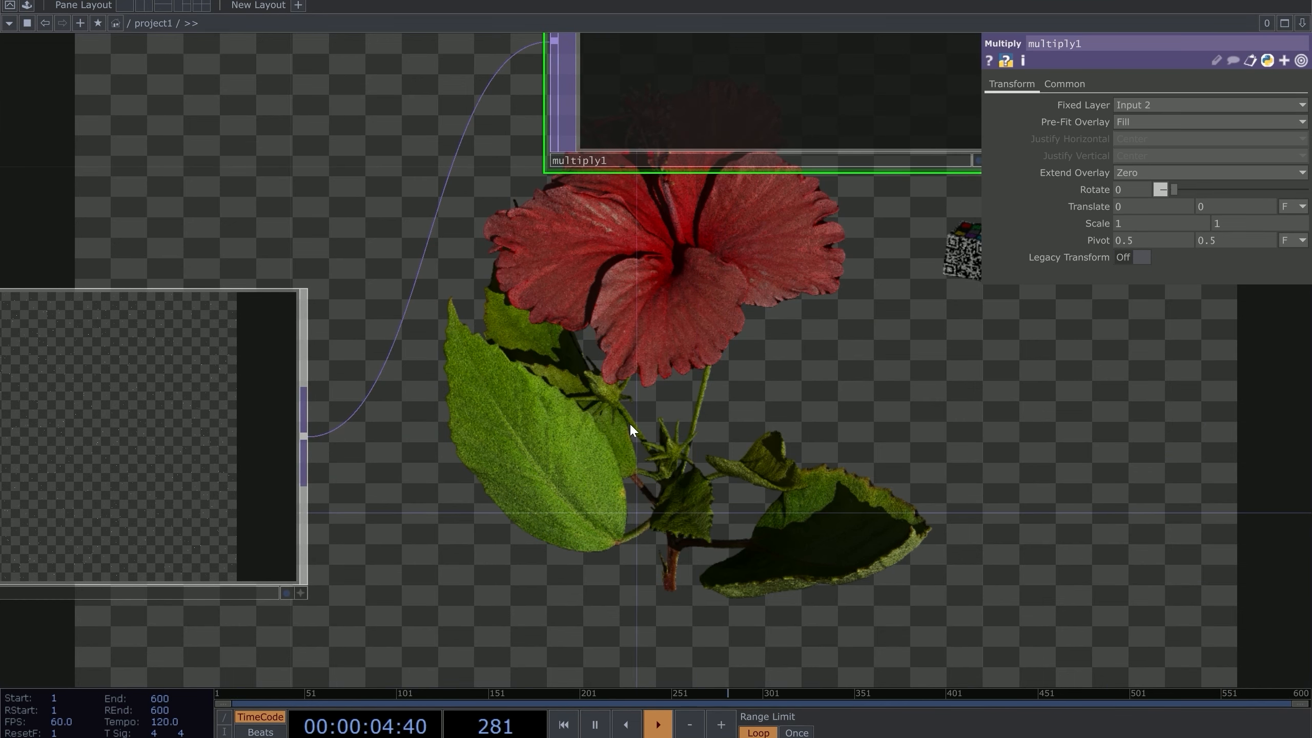
{"action": "scroll", "coordinate": [594, 424], "scroll_direction": "down", "scroll_amount": 5}
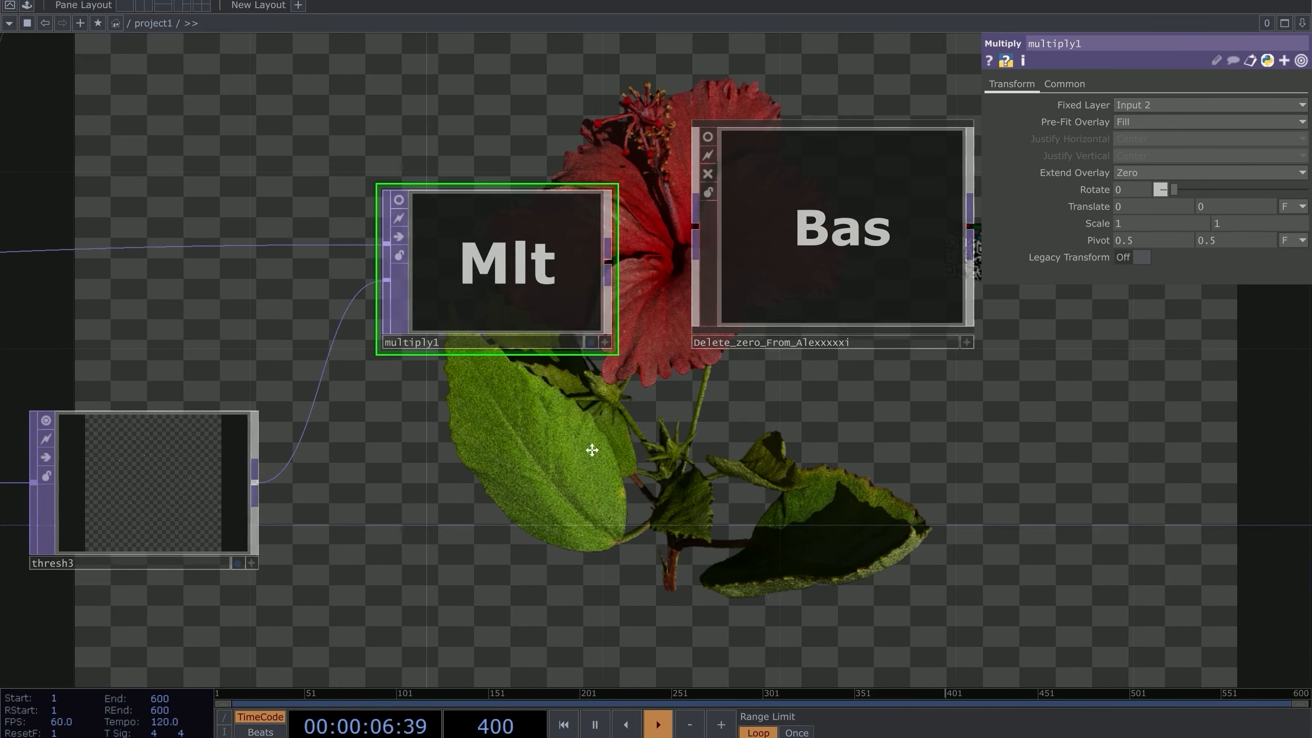
{"action": "left_click_drag", "start_coordinate": [459, 377], "coordinate": [320, 438]}
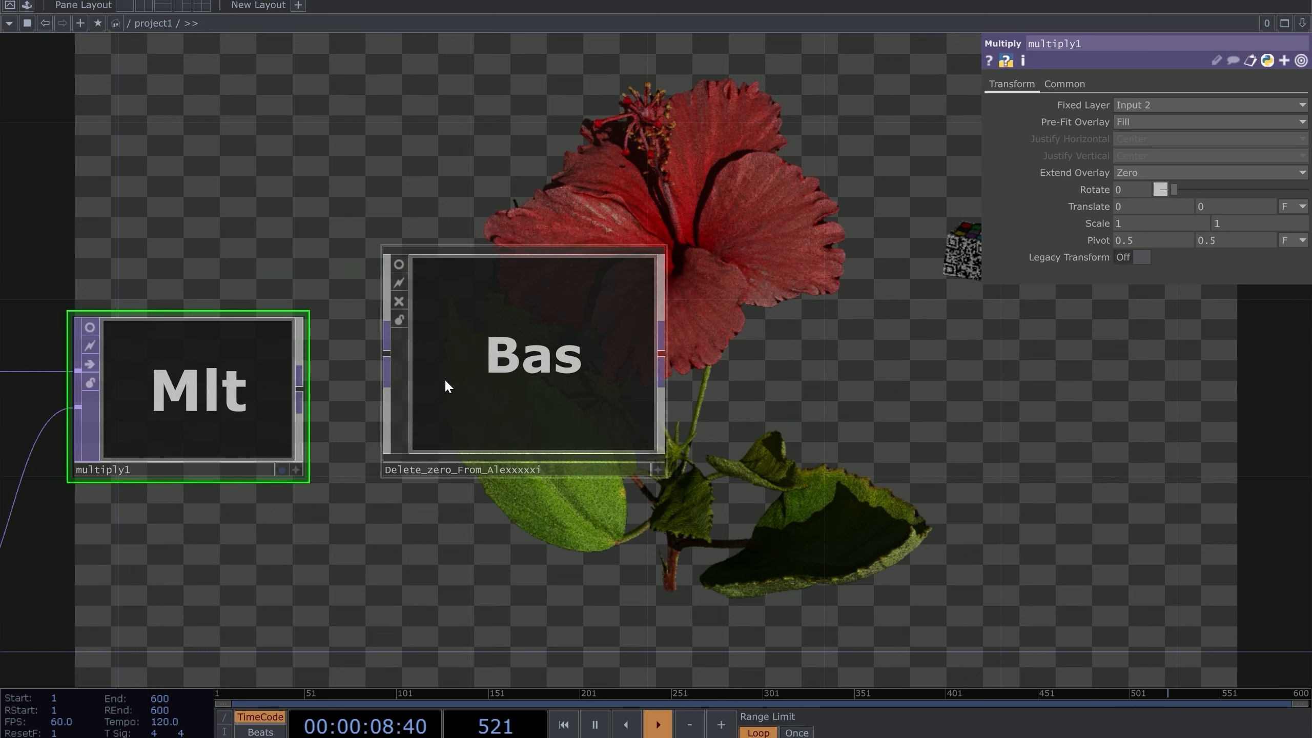
Step: Move the Delete_zero component closer to multiply1 and wire multiply1's output into it
{"action": "left_click_drag", "start_coordinate": [488, 381], "coordinate": [453, 377]}
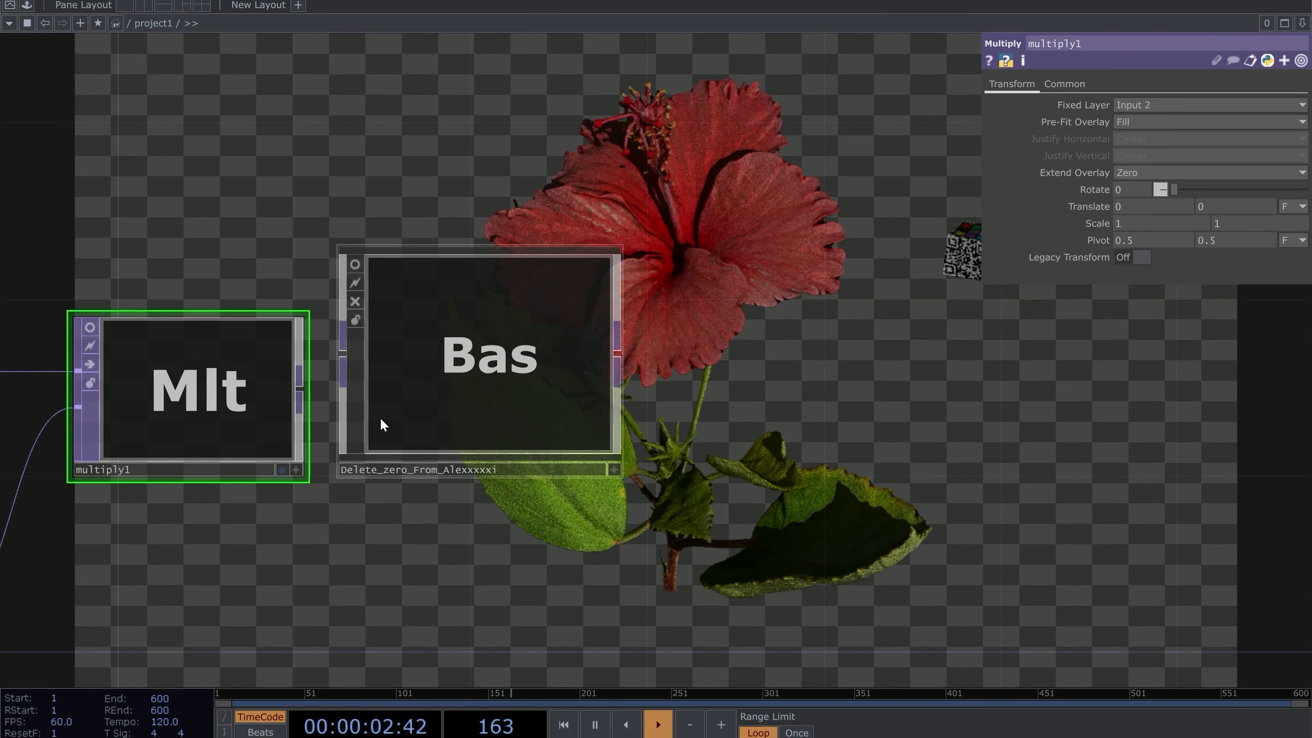
{"action": "left_click_drag", "start_coordinate": [379, 417], "coordinate": [264, 467]}
{"action": "left_click_drag", "start_coordinate": [195, 432], "coordinate": [233, 409]}
Step: Create a Null TOP connected to the Delete_zero component's output
{"action": "right_click", "coordinate": [513, 417]}
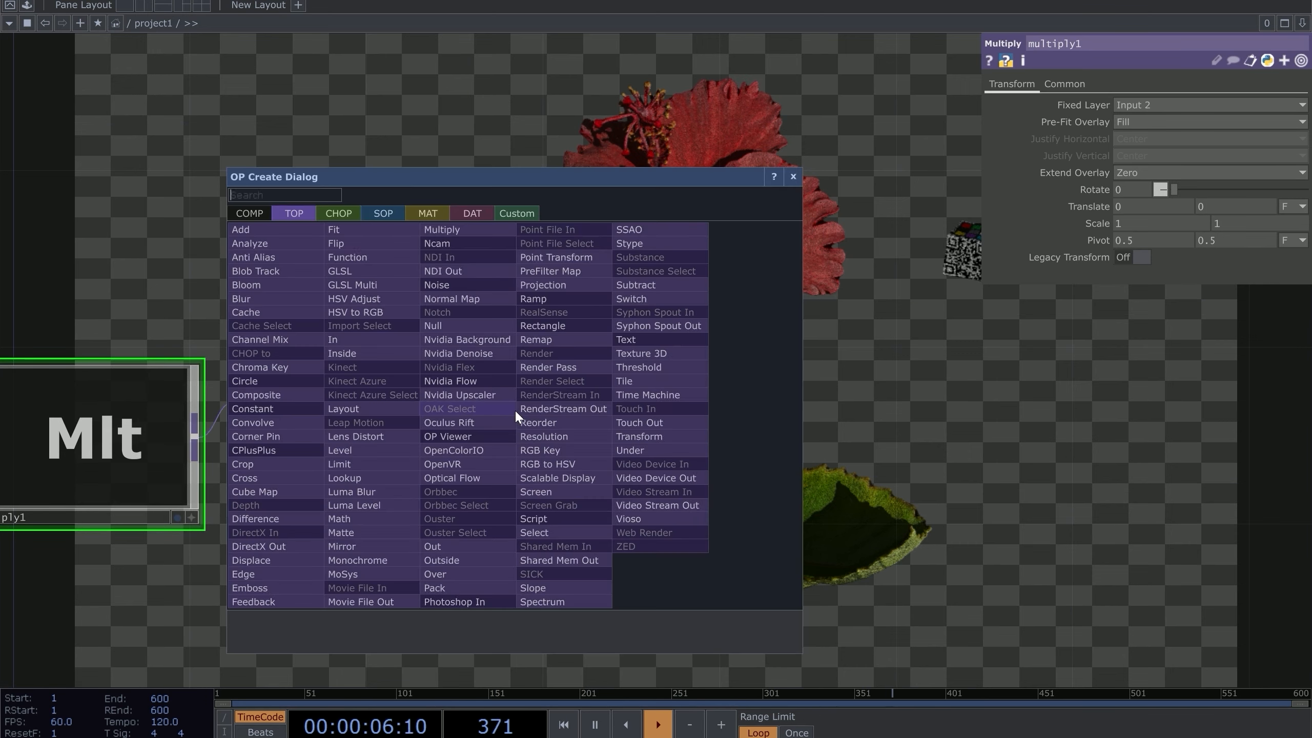
{"action": "left_click", "coordinate": [486, 375]}
{"action": "left_click", "coordinate": [692, 443]}
{"action": "scroll", "coordinate": [686, 424], "scroll_direction": "up", "scroll_amount": 5}
{"action": "scroll", "coordinate": [666, 455], "scroll_direction": "down", "scroll_amount": 4}
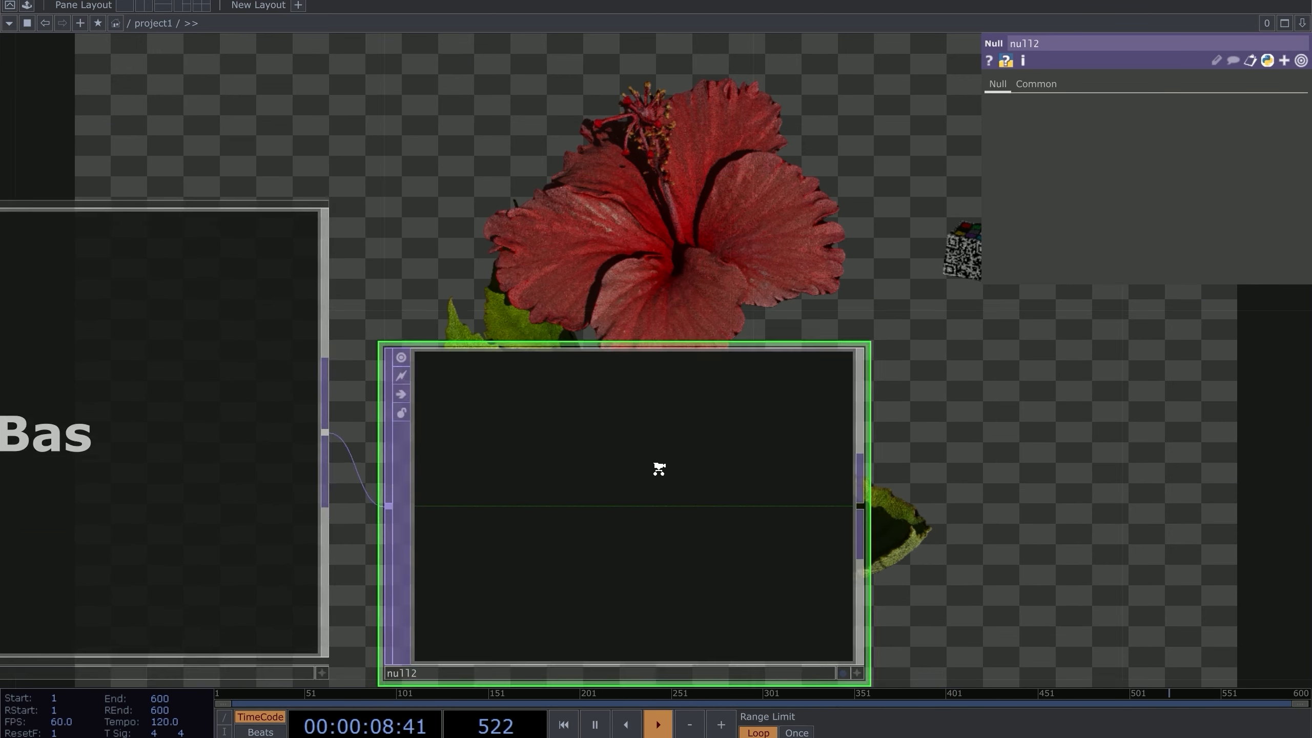
Step: Compare the texture size and pixel count of null2 with those of multiply1
{"action": "scroll", "coordinate": [646, 504], "scroll_direction": "up", "scroll_amount": 6}
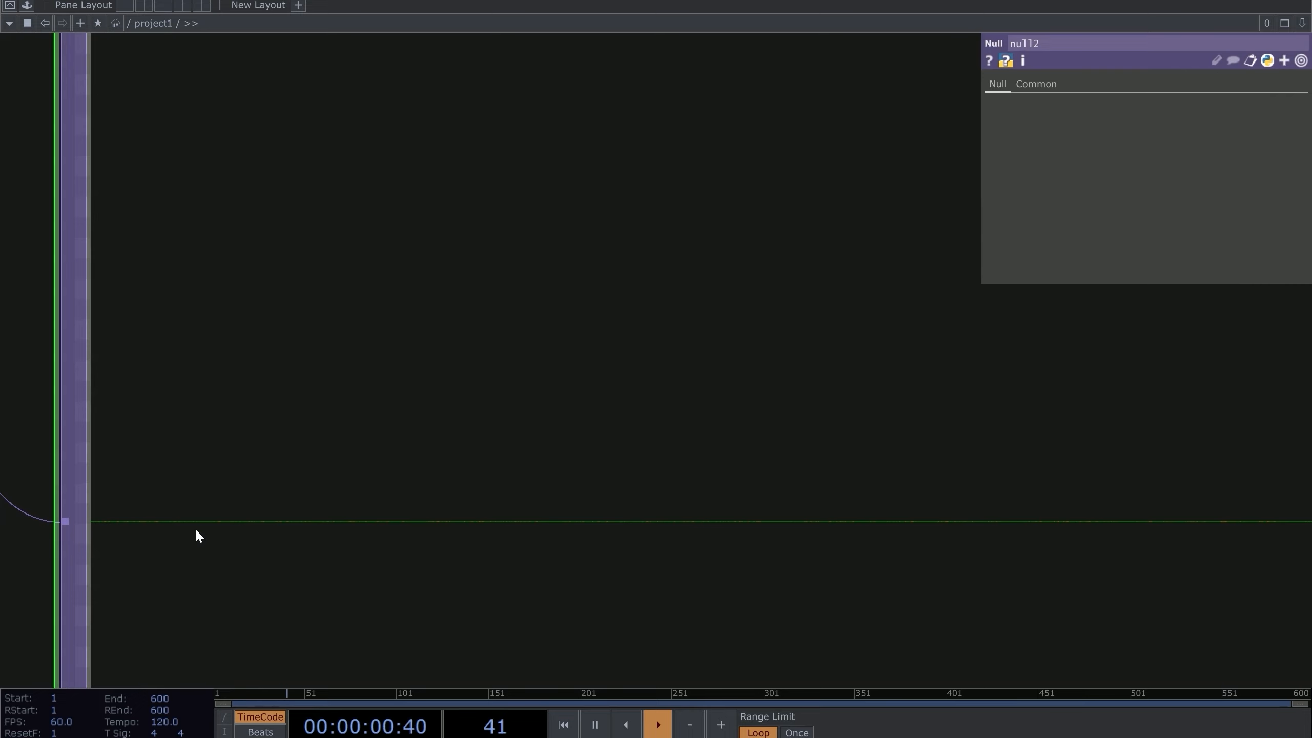
{"action": "middle_click", "coordinate": [307, 512]}
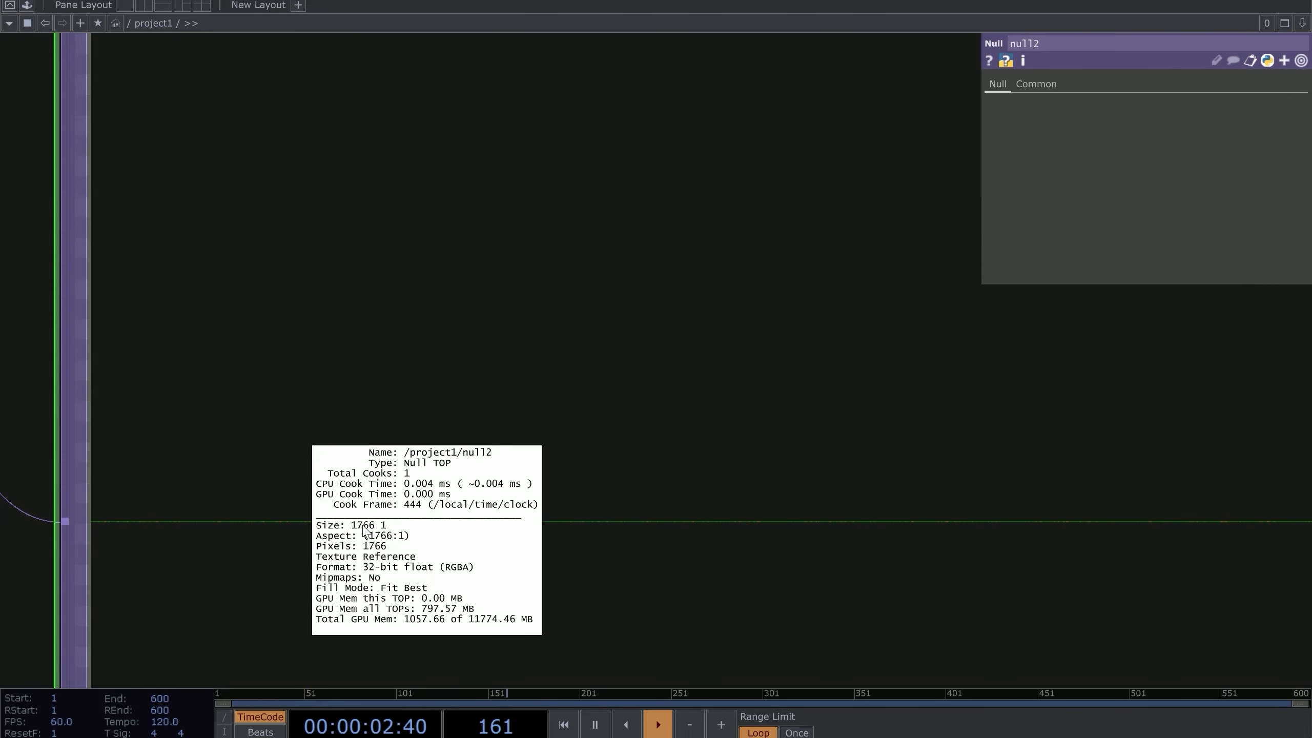
{"action": "scroll", "coordinate": [554, 370], "scroll_direction": "down", "scroll_amount": 6}
{"action": "left_click_drag", "start_coordinate": [790, 227], "coordinate": [914, 227]}
{"action": "scroll", "coordinate": [914, 230], "scroll_direction": "down", "scroll_amount": 3}
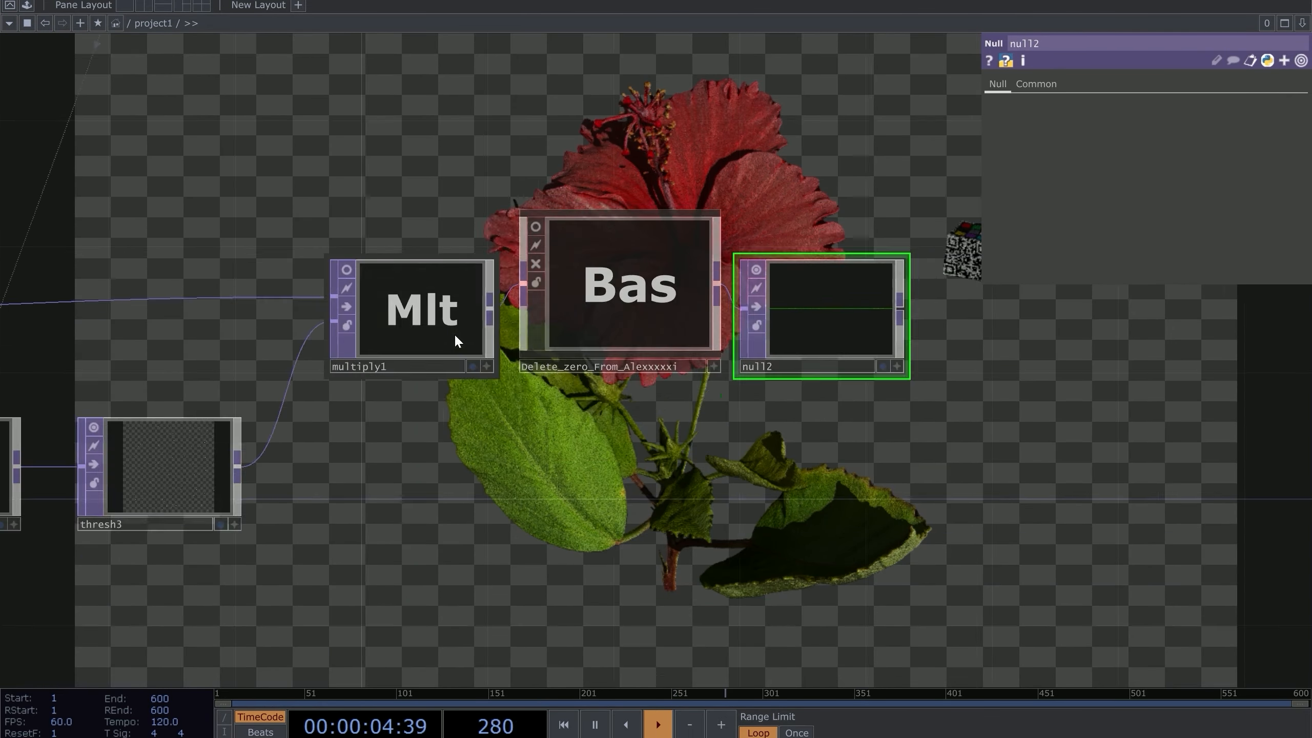
{"action": "scroll", "coordinate": [457, 335], "scroll_direction": "up", "scroll_amount": 3}
{"action": "middle_click", "coordinate": [439, 305]}
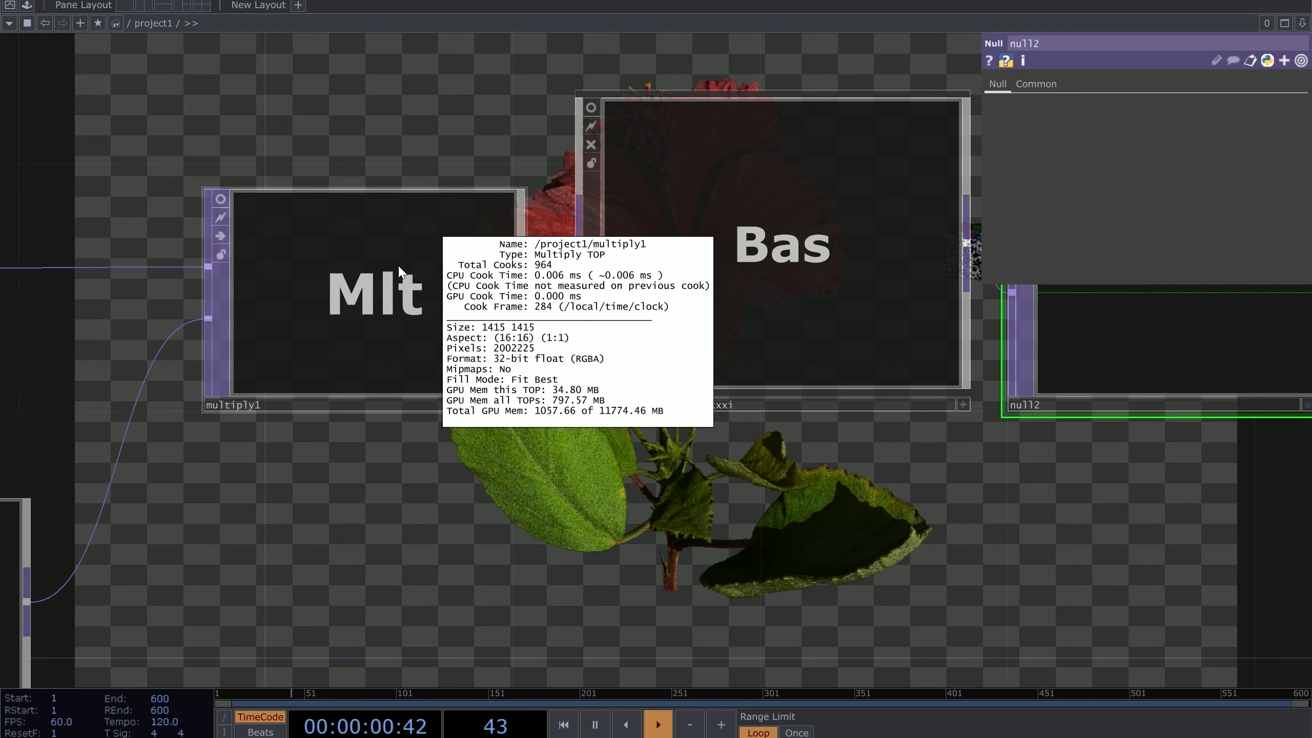
{"action": "left_click_drag", "start_coordinate": [453, 556], "coordinate": [251, 516]}
{"action": "scroll", "coordinate": [251, 516], "scroll_direction": "down", "scroll_amount": 3}
{"action": "left_click", "coordinate": [216, 380]}
{"action": "left_click", "coordinate": [604, 377]}
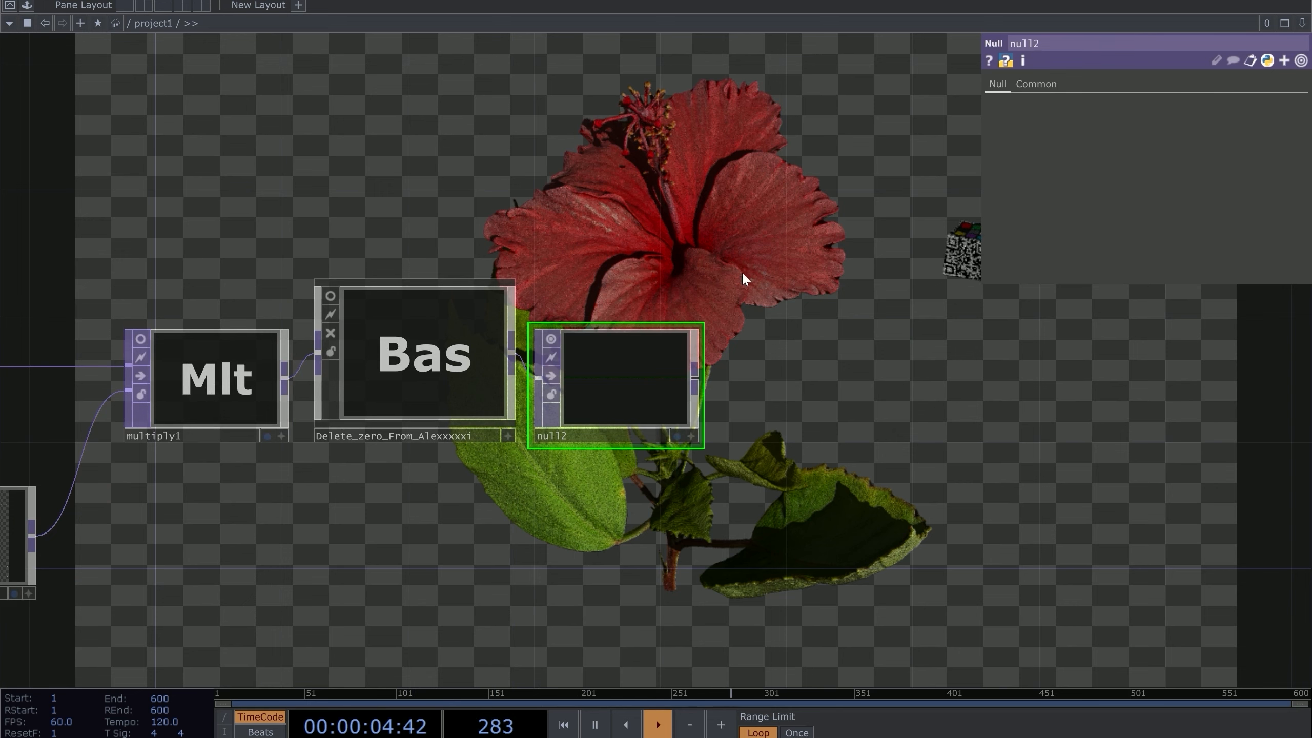
Step: Add the Points_to_line component from the personal component library to the network, beside null2
{"action": "scroll", "coordinate": [746, 361], "scroll_direction": "down", "scroll_amount": 3}
{"action": "left_click_drag", "start_coordinate": [746, 362], "coordinate": [515, 421]}
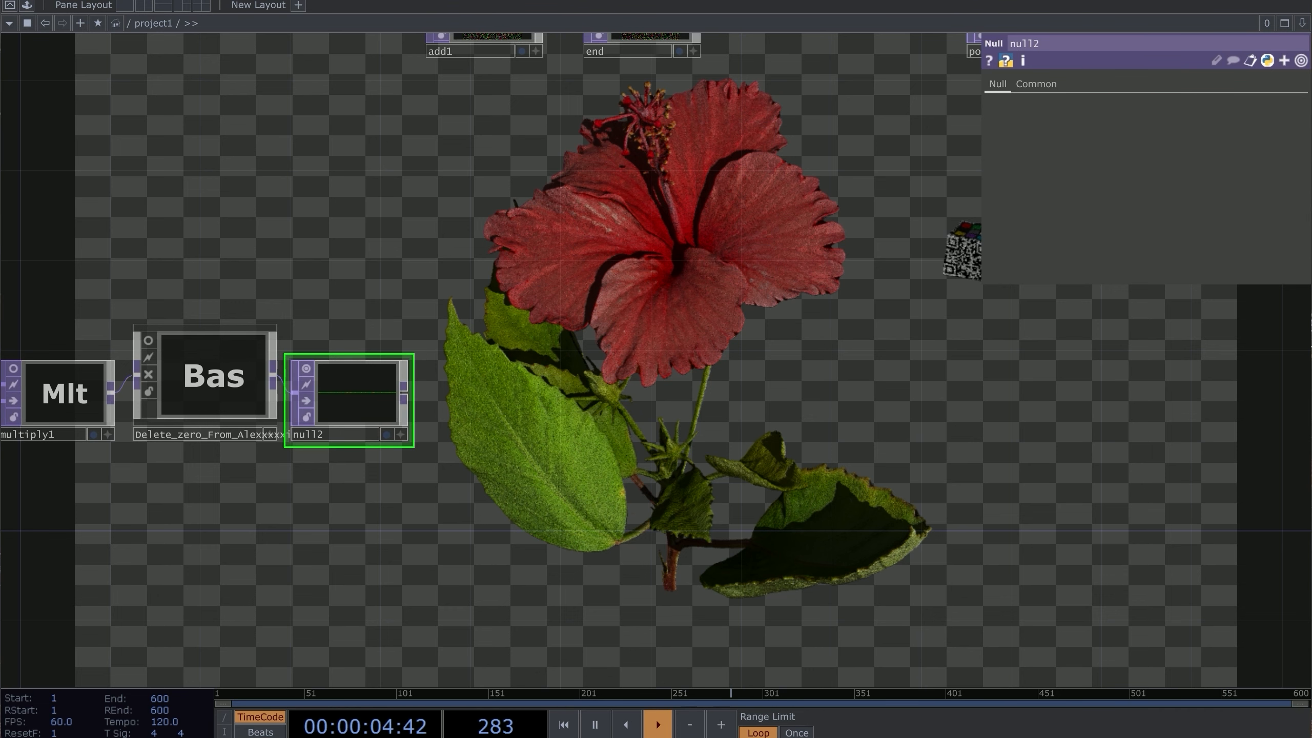
{"action": "left_click", "coordinate": [27, 6]}
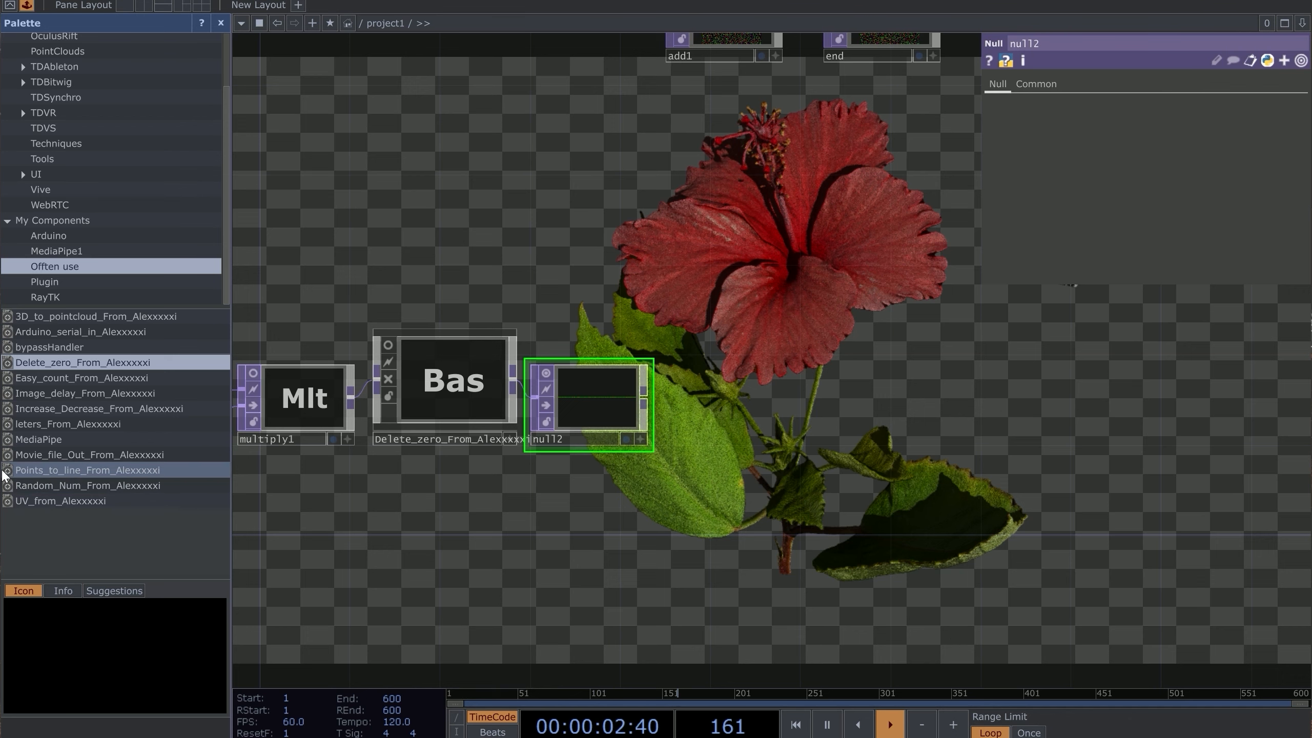
{"action": "left_click_drag", "start_coordinate": [34, 469], "coordinate": [764, 413]}
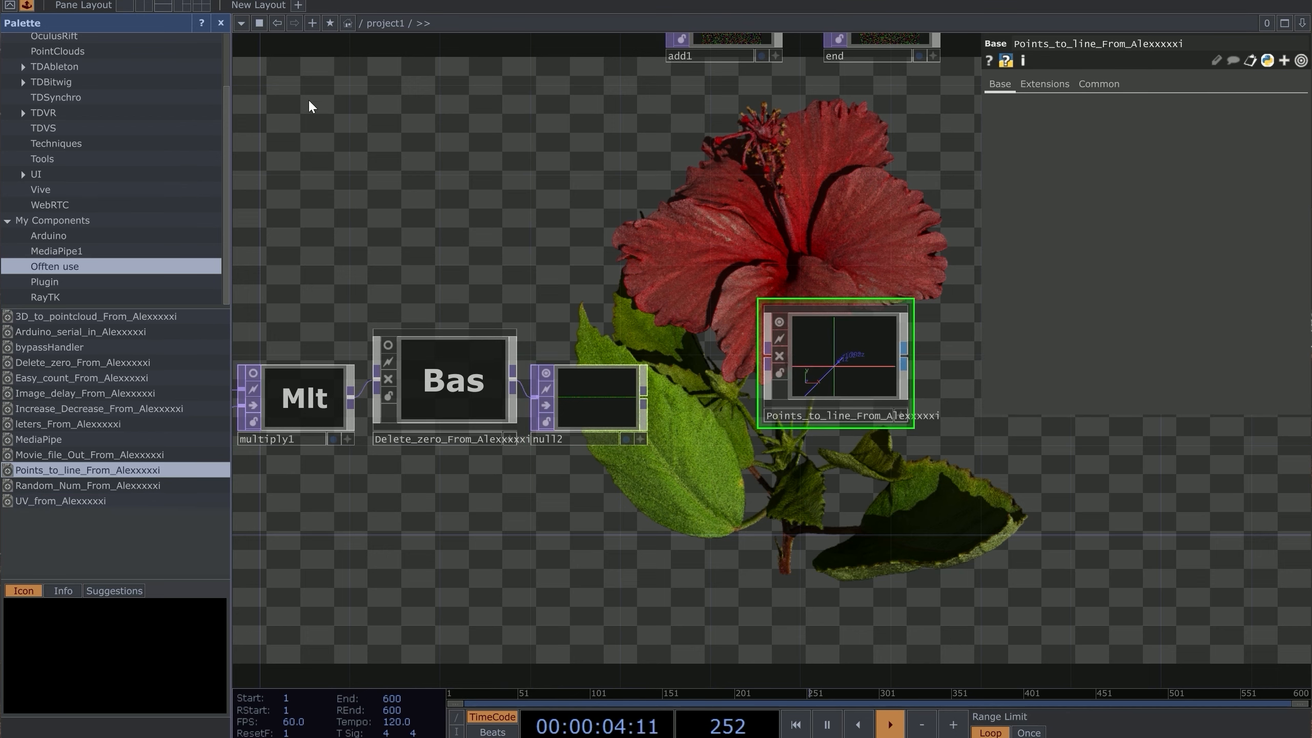
{"action": "left_click", "coordinate": [221, 23]}
Step: Switch null2's viewer to display its pixels as 3D points and inspect their distribution
{"action": "left_click", "coordinate": [407, 438]}
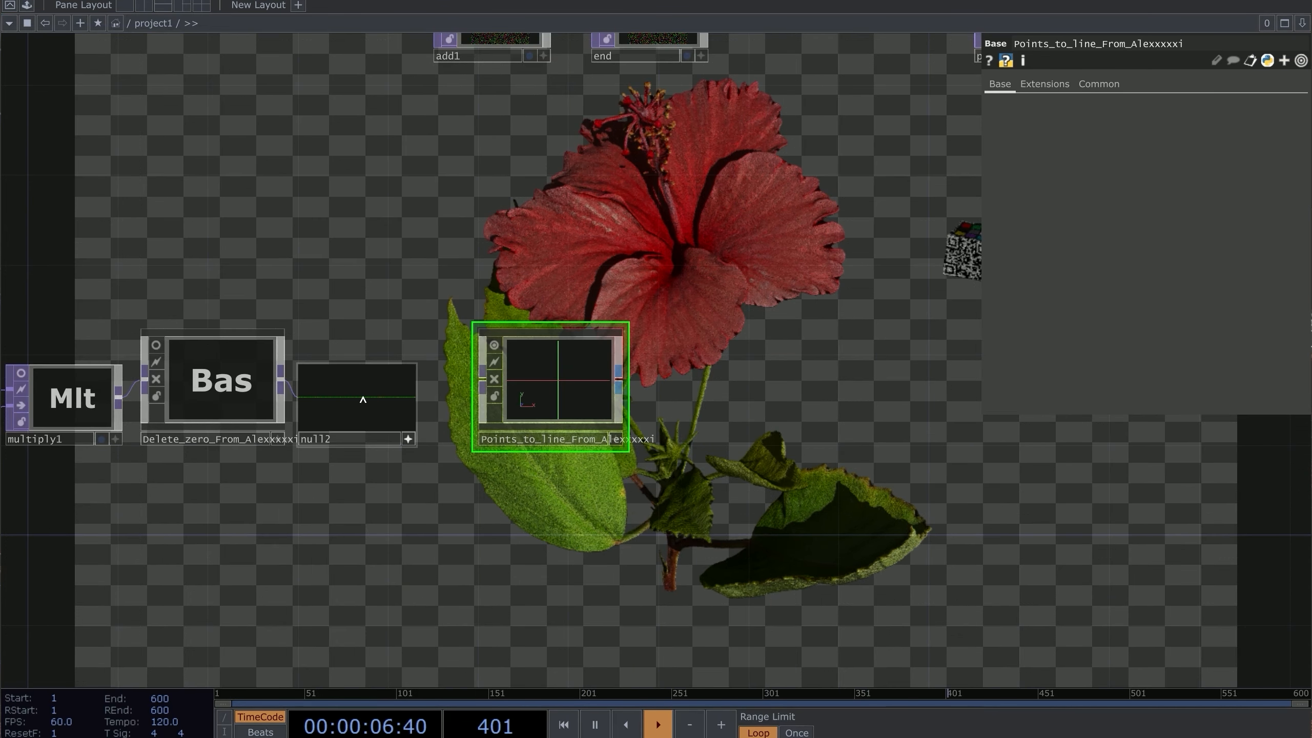
{"action": "right_click", "coordinate": [364, 398]}
{"action": "left_click", "coordinate": [399, 509]}
{"action": "scroll", "coordinate": [419, 364], "scroll_direction": "up", "scroll_amount": 5}
{"action": "left_click_drag", "start_coordinate": [419, 363], "coordinate": [509, 330]}
{"action": "left_click_drag", "start_coordinate": [392, 450], "coordinate": [258, 439]}
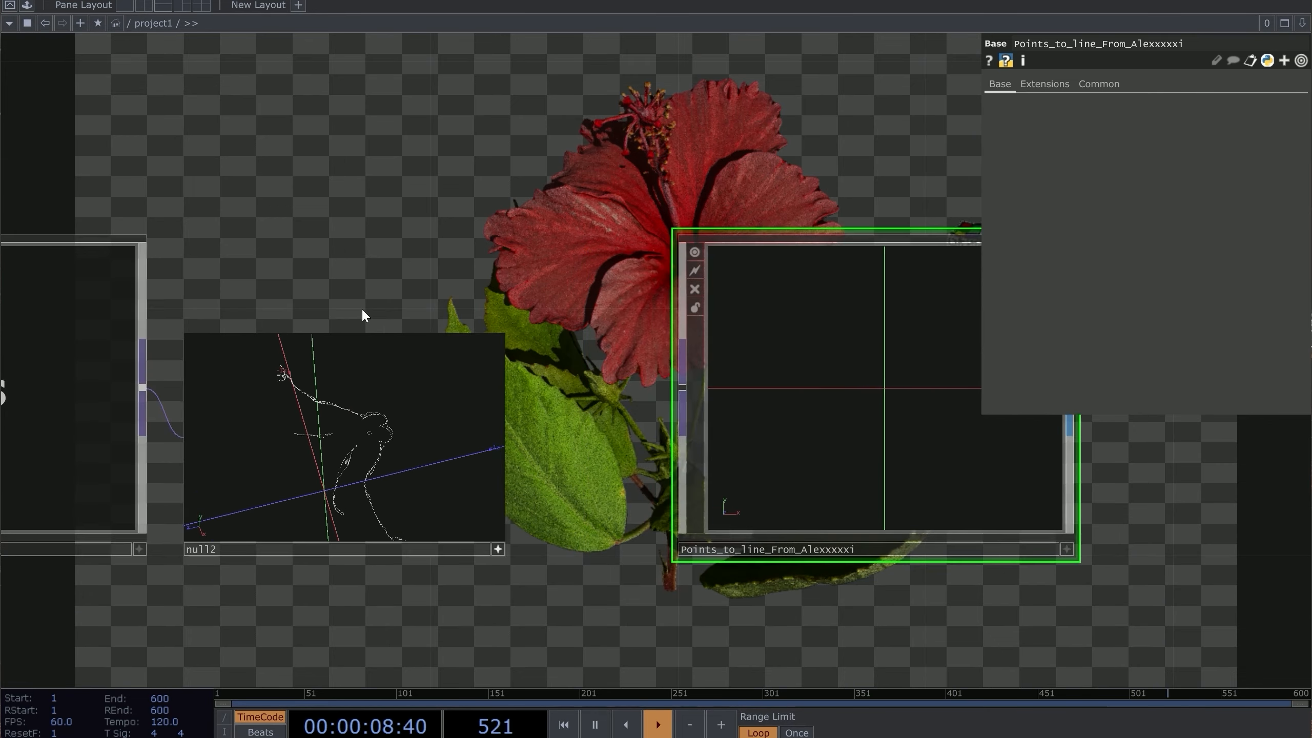
{"action": "scroll", "coordinate": [342, 248], "scroll_direction": "down", "scroll_amount": 5}
{"action": "left_click_drag", "start_coordinate": [476, 232], "coordinate": [717, 237]}
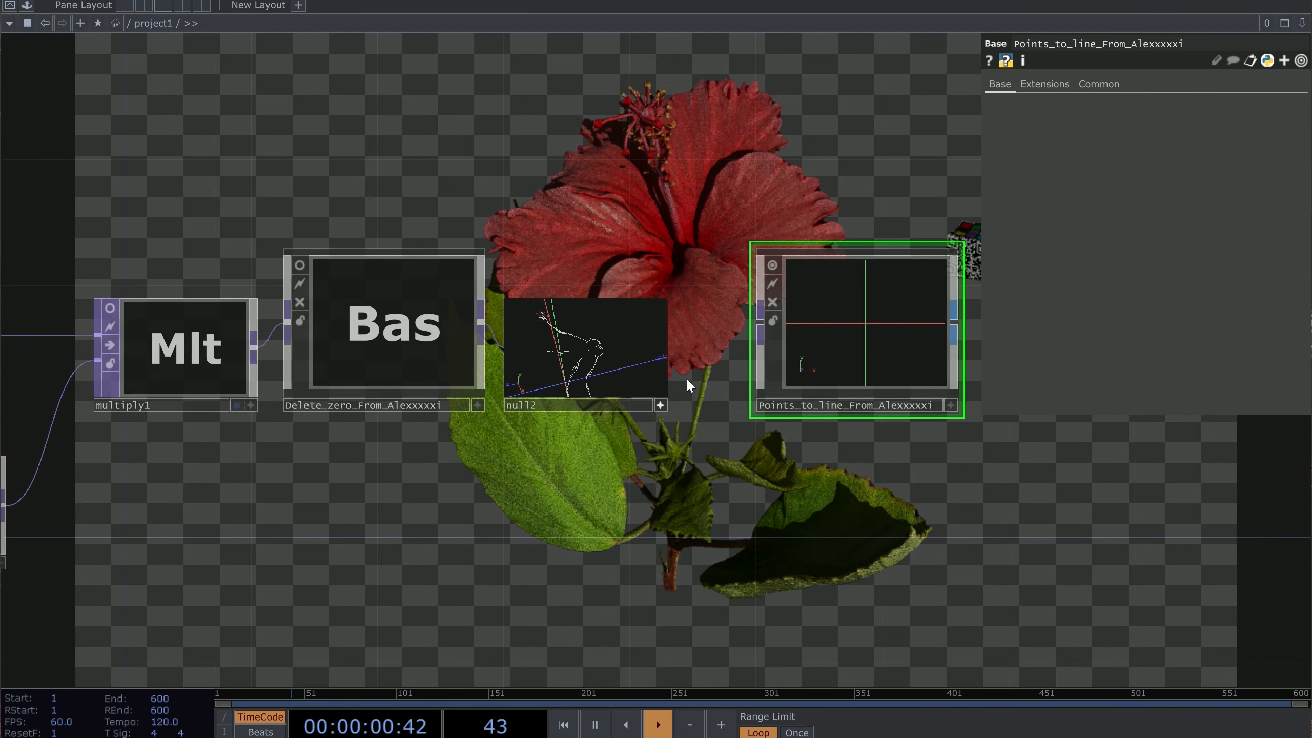
{"action": "left_click", "coordinate": [660, 405]}
Step: Wire null2's output into the Points_to_line component and inspect the generated lines in its viewer
{"action": "left_click_drag", "start_coordinate": [665, 347], "coordinate": [760, 322]}
{"action": "left_click_drag", "start_coordinate": [839, 418], "coordinate": [637, 440]}
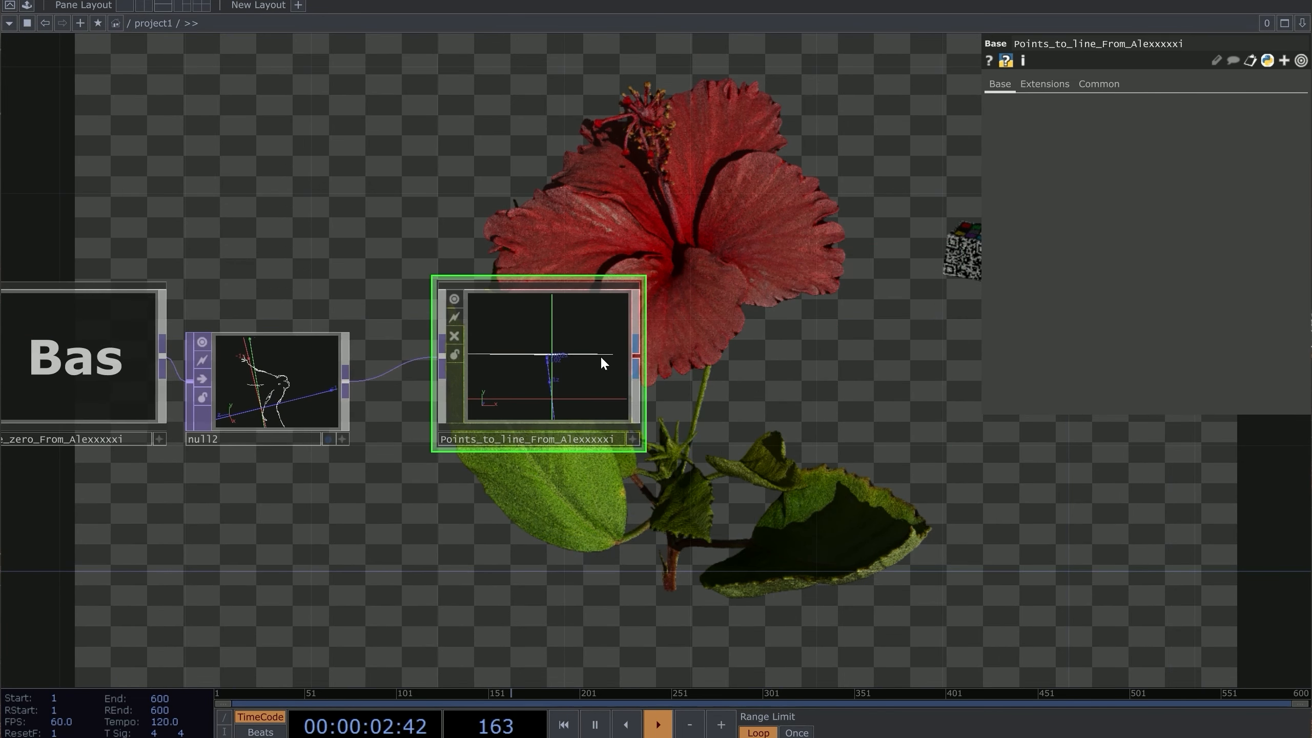
{"action": "left_click", "coordinate": [633, 440]}
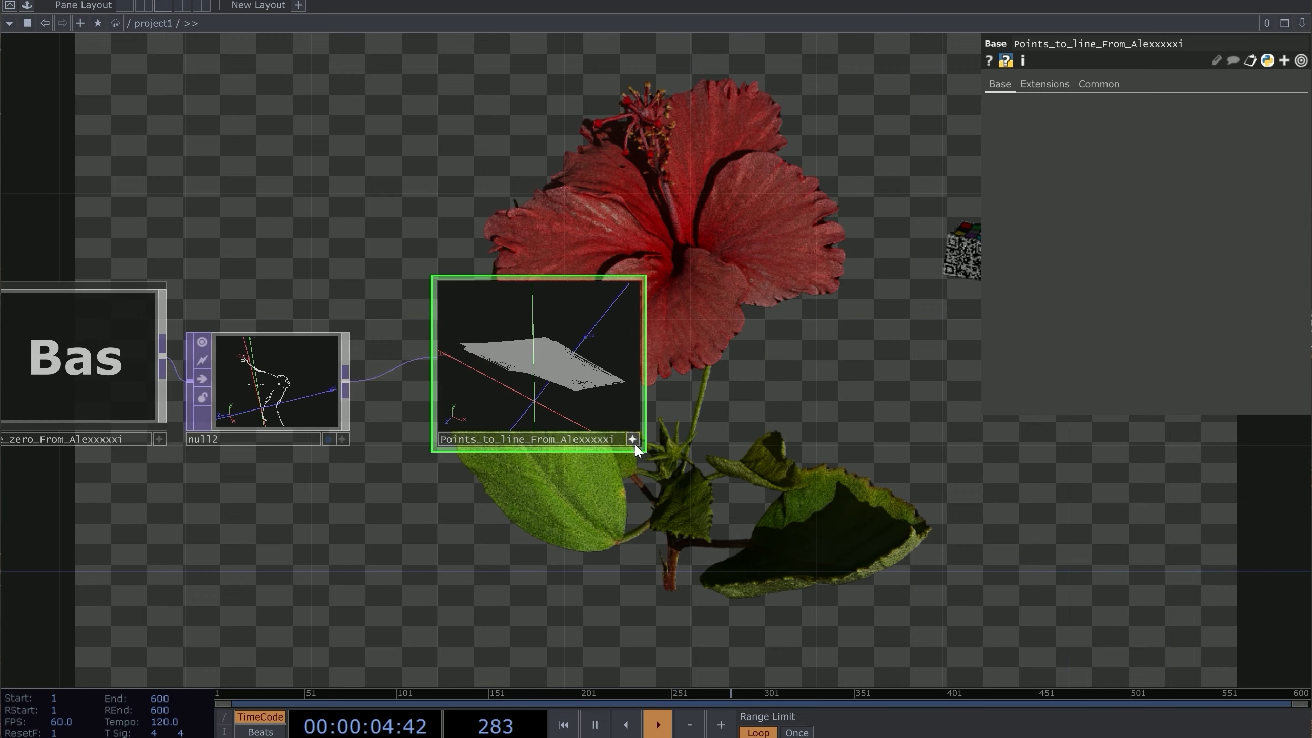
{"action": "scroll", "coordinate": [661, 413], "scroll_direction": "up", "scroll_amount": 4}
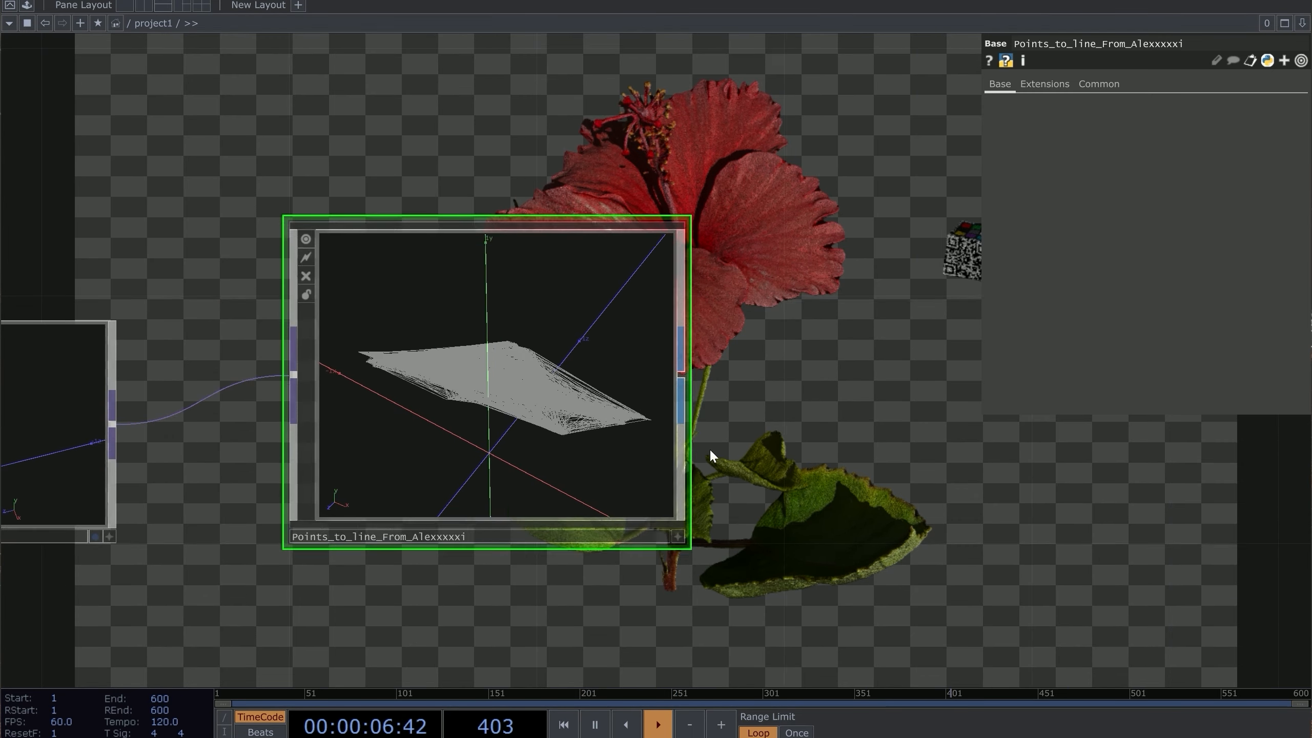
{"action": "scroll", "coordinate": [619, 374], "scroll_direction": "down", "scroll_amount": 2}
Step: Create a Null SOP connected to the Points_to_line component's output and inspect the line geometry in its viewer
{"action": "right_click", "coordinate": [664, 374]}
{"action": "type", "text": "nu"}
{"action": "left_click", "coordinate": [590, 260]}
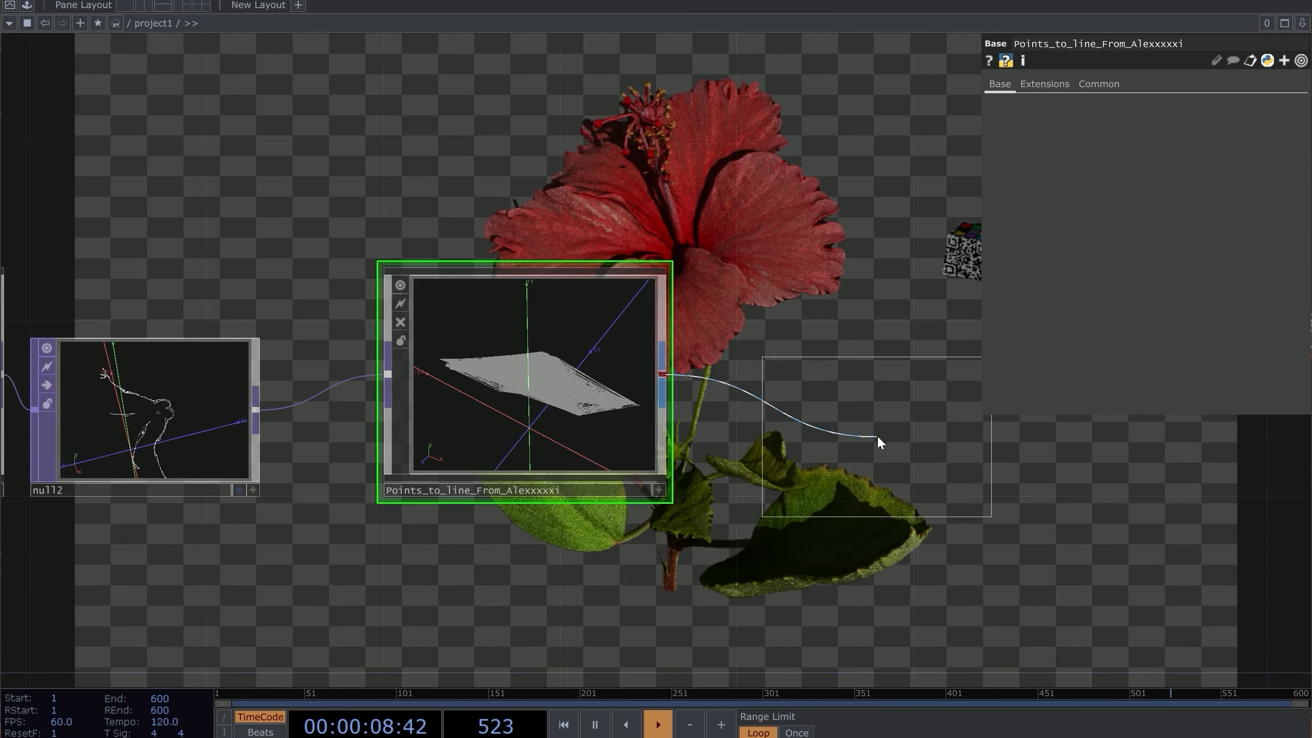
{"action": "left_click", "coordinate": [894, 416]}
{"action": "left_click_drag", "start_coordinate": [961, 432], "coordinate": [880, 432]}
{"action": "scroll", "coordinate": [873, 430], "scroll_direction": "up", "scroll_amount": 2}
{"action": "left_click", "coordinate": [935, 512]}
{"action": "left_click_drag", "start_coordinate": [793, 433], "coordinate": [743, 424]}
{"action": "left_click", "coordinate": [936, 512]}
{"action": "scroll", "coordinate": [1080, 388], "scroll_direction": "down", "scroll_amount": 4}
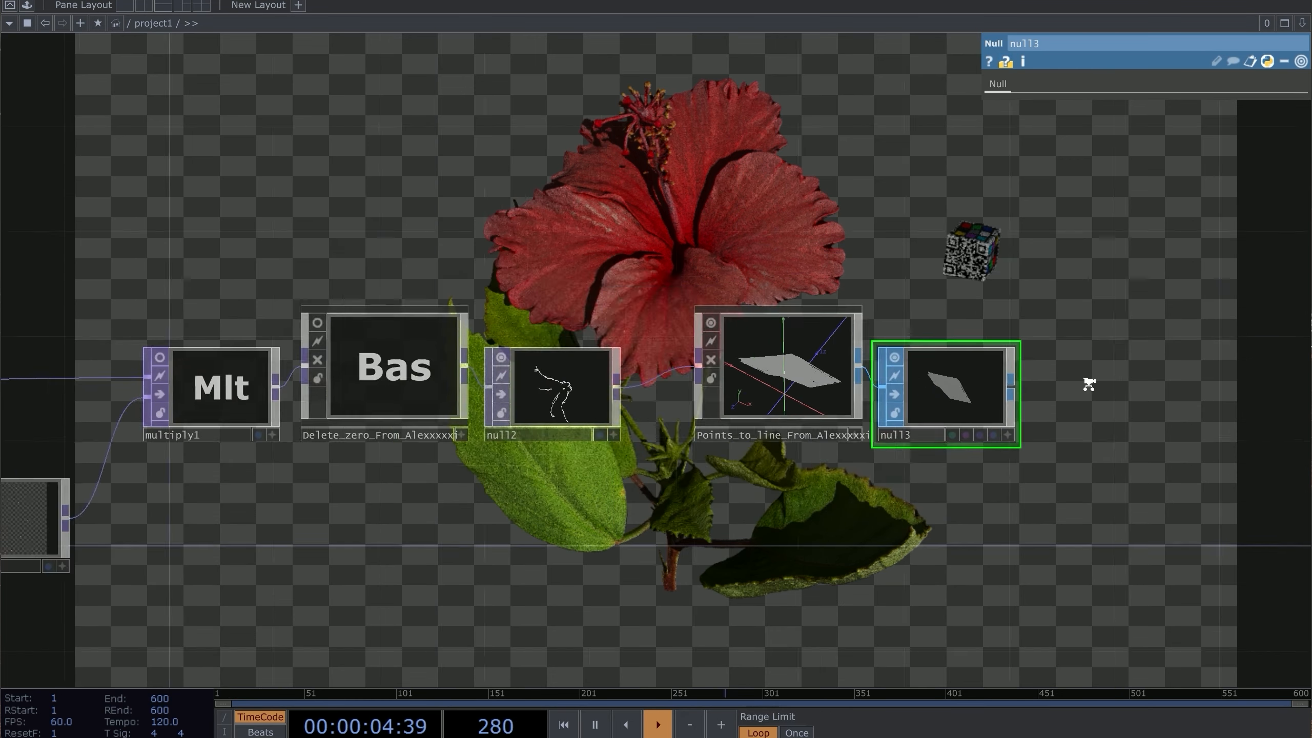
Step: Turn off the node viewers of the Points_to_line component and null3
{"action": "scroll", "coordinate": [1095, 385], "scroll_direction": "up", "scroll_amount": 2}
{"action": "left_click_drag", "start_coordinate": [647, 361], "coordinate": [558, 361]}
{"action": "left_click_drag", "start_coordinate": [833, 422], "coordinate": [744, 422]}
{"action": "left_click", "coordinate": [353, 268]}
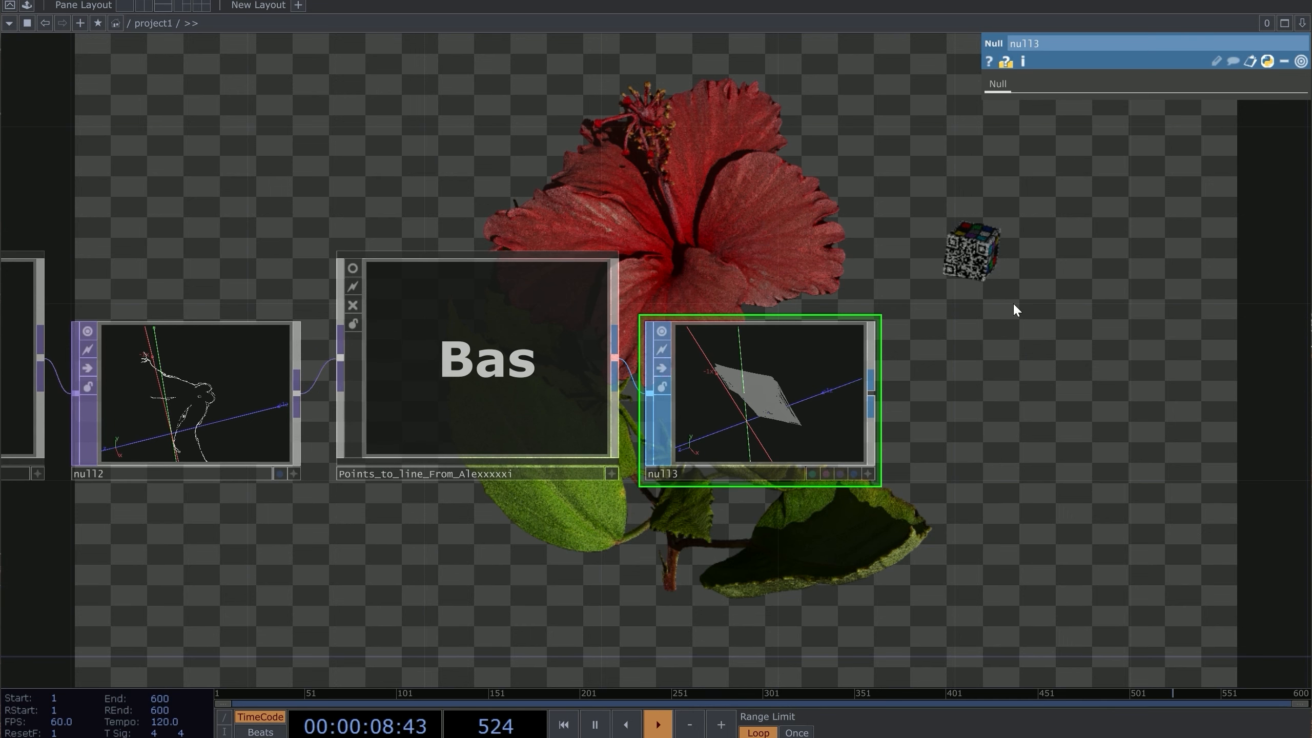
{"action": "left_click", "coordinate": [661, 331]}
Step: Create a Geometry COMP from null3's output and place it after null3
{"action": "left_click_drag", "start_coordinate": [885, 395], "coordinate": [660, 434]}
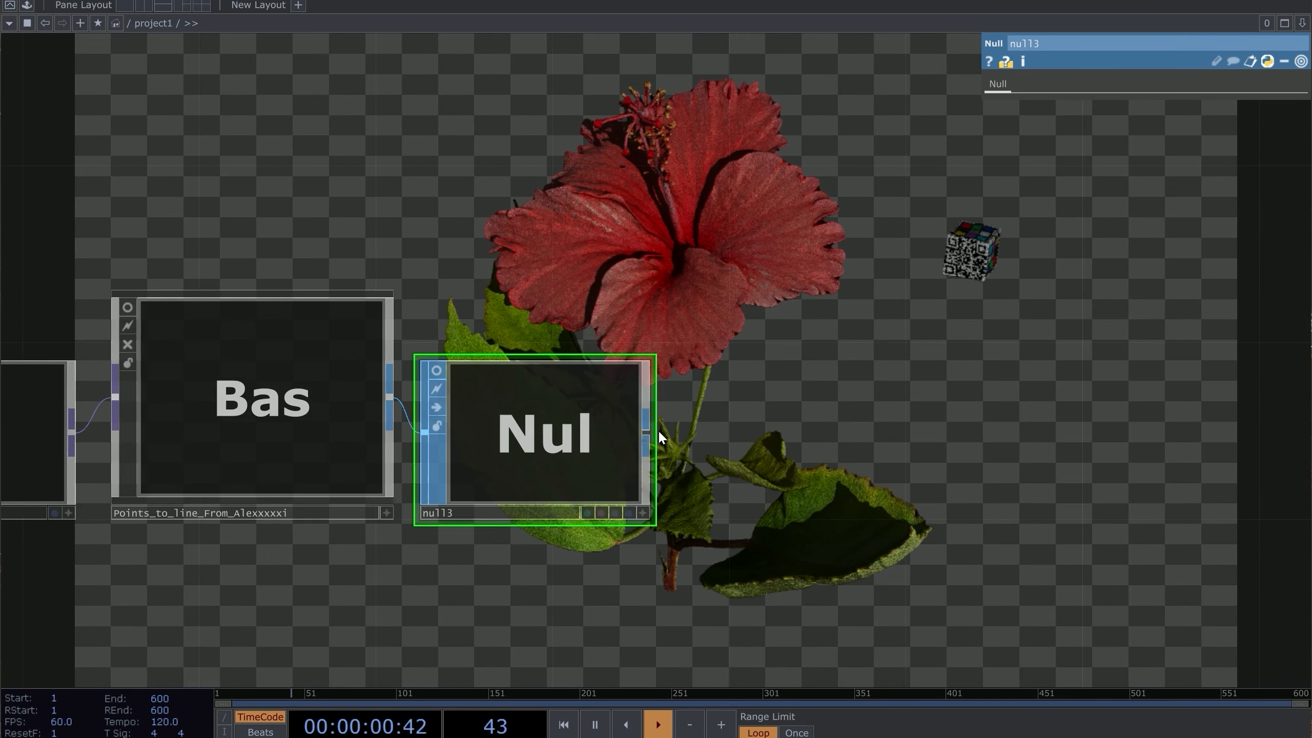
{"action": "right_click", "coordinate": [650, 433]}
{"action": "type", "text": "ge"}
{"action": "left_click", "coordinate": [395, 240]}
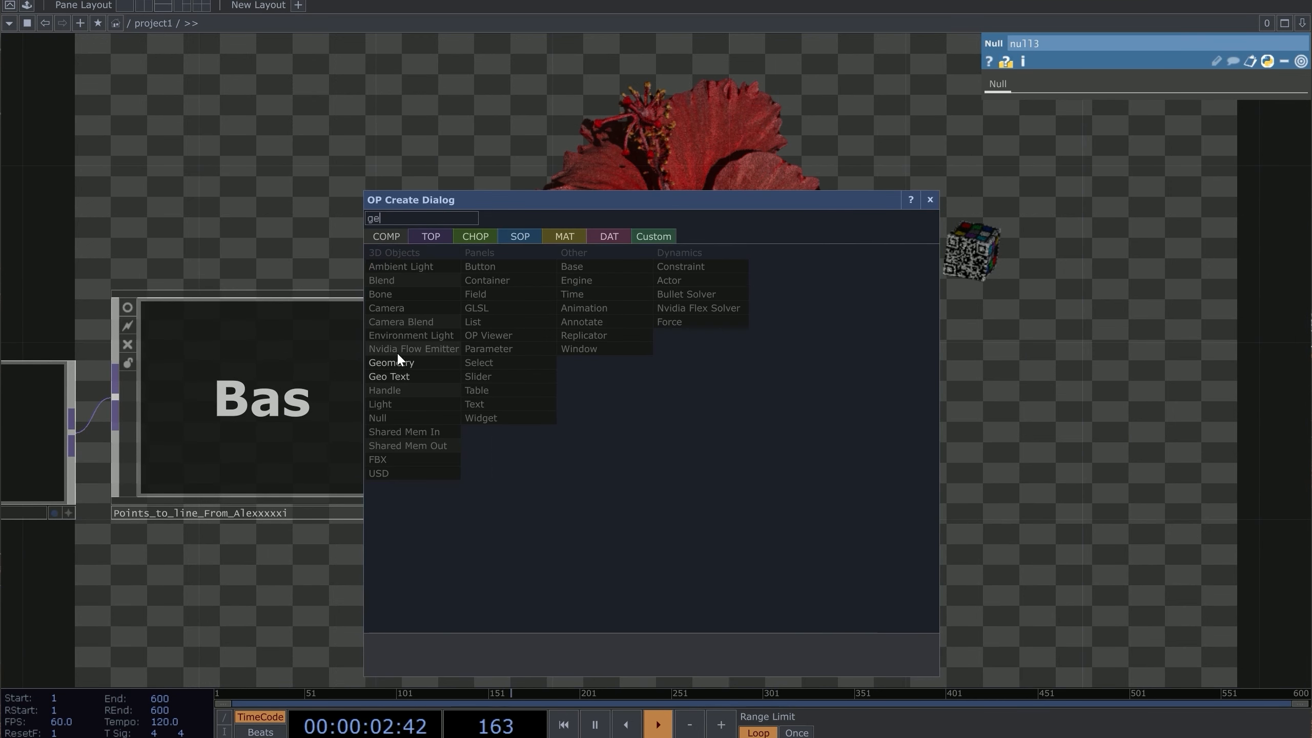
{"action": "left_click", "coordinate": [398, 361]}
{"action": "left_click", "coordinate": [1001, 411]}
{"action": "left_click_drag", "start_coordinate": [800, 196], "coordinate": [643, 223]}
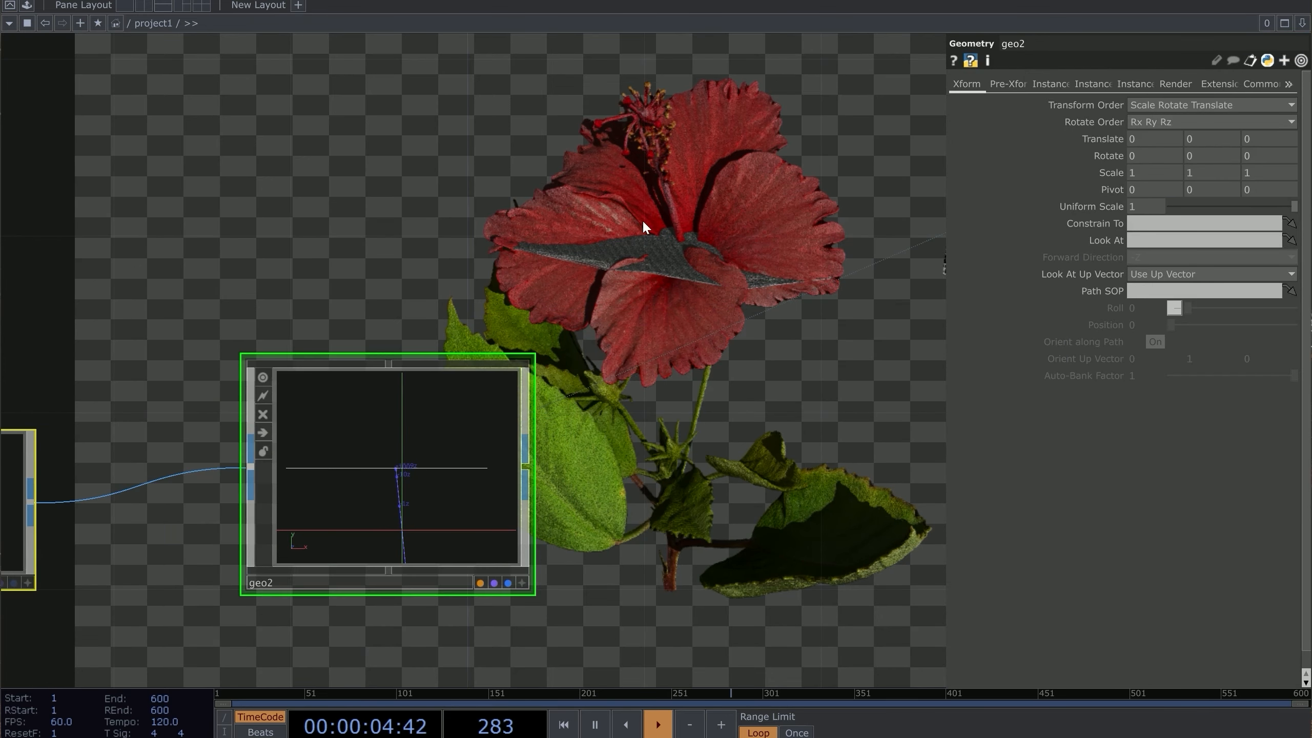
{"action": "left_click_drag", "start_coordinate": [483, 321], "coordinate": [847, 503]}
Step: Set the Threshold of thresh1 to 0 to disperse the points and their connecting lines
{"action": "scroll", "coordinate": [462, 381], "scroll_direction": "down", "scroll_amount": 5}
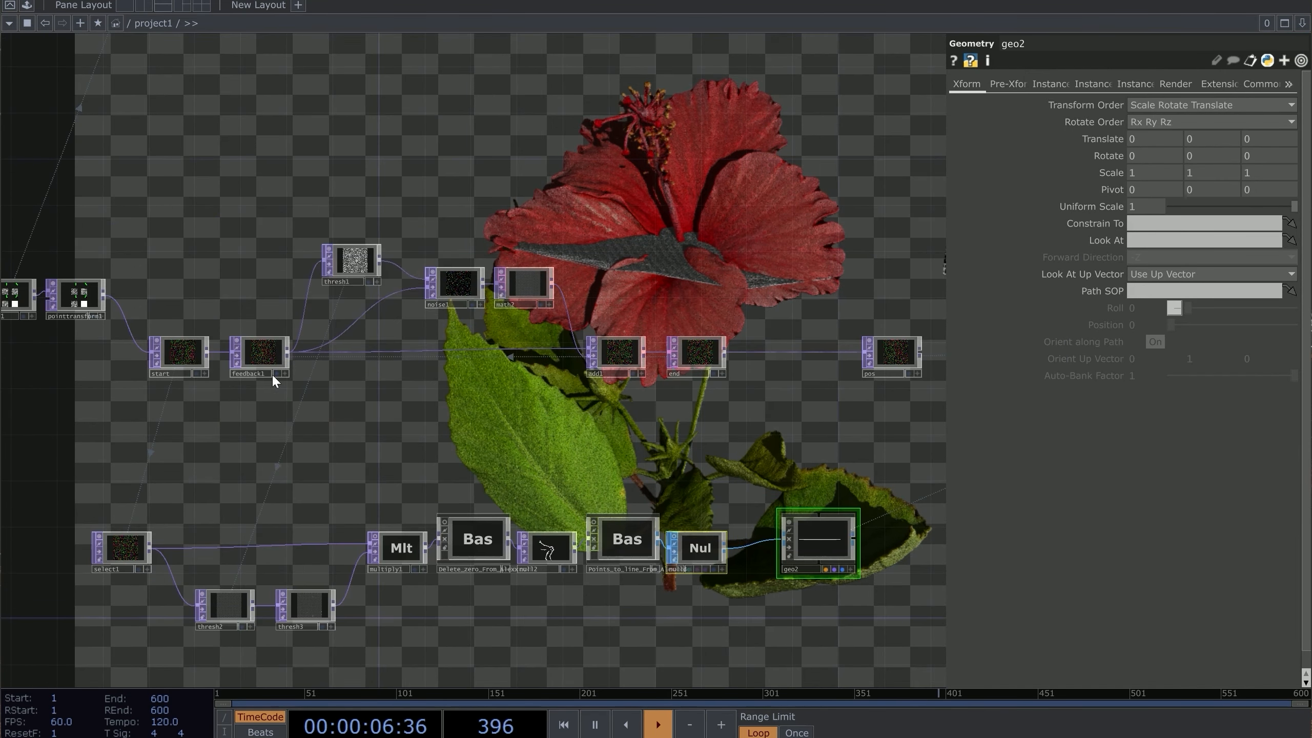
{"action": "left_click", "coordinate": [350, 268]}
{"action": "left_click_drag", "start_coordinate": [407, 176], "coordinate": [370, 348]}
{"action": "left_click_drag", "start_coordinate": [1207, 140], "coordinate": [678, 415]}
{"action": "middle_click_drag", "start_coordinate": [678, 414], "coordinate": [593, 186]}
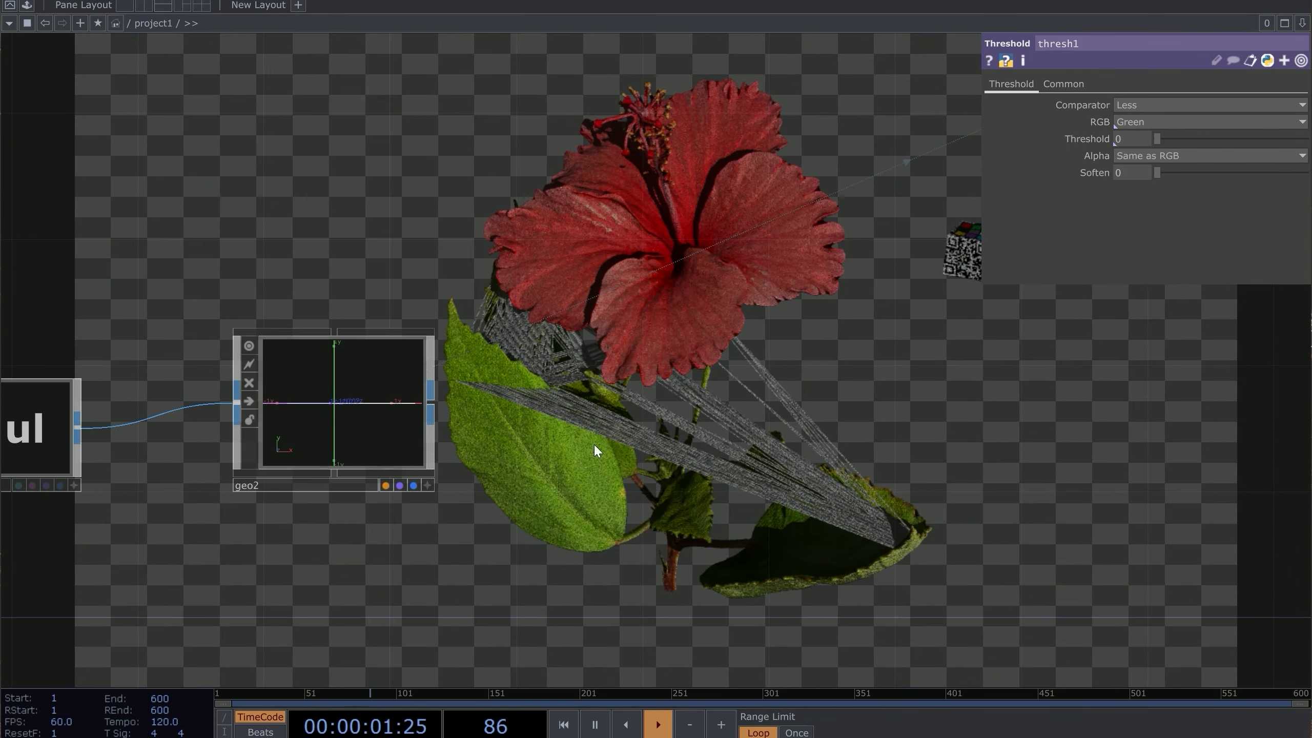
Step: Create a Constant MAT above geo2 and assign it as the material of geo2
{"action": "key", "text": "Tab"}
{"action": "type", "text": "con"}
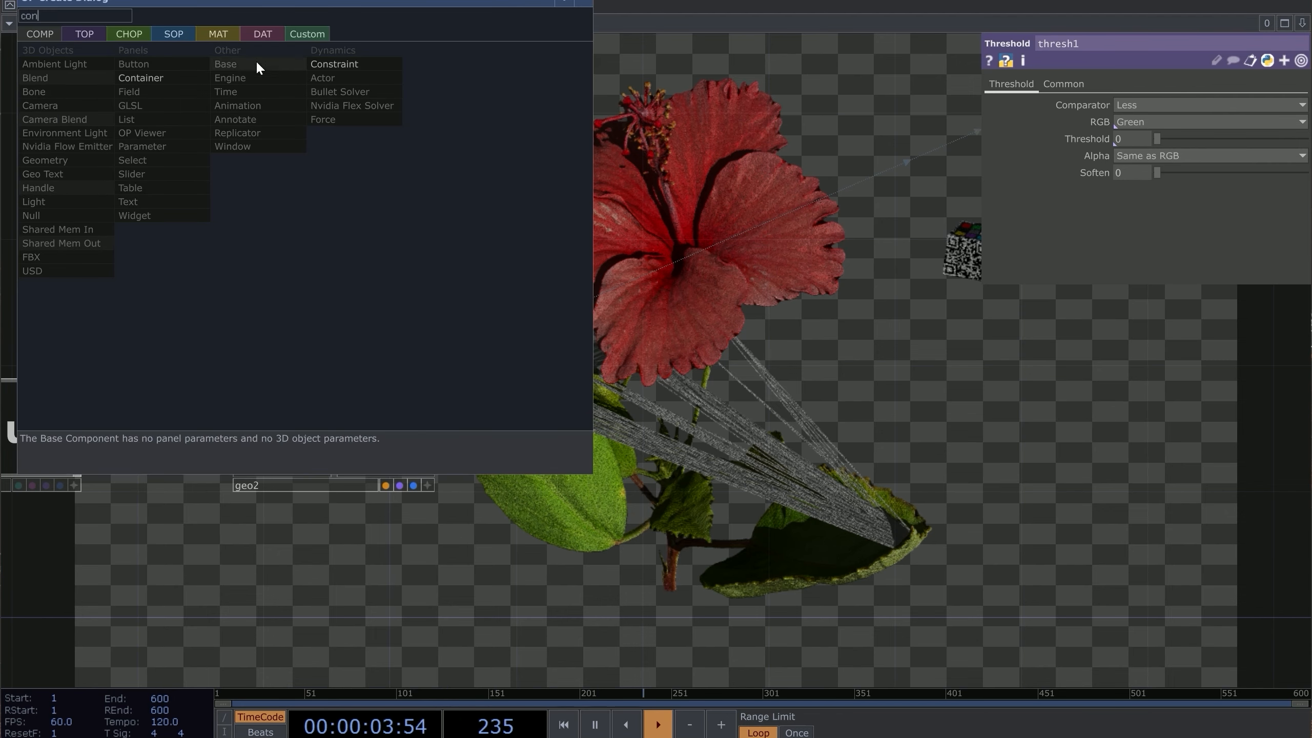
{"action": "left_click", "coordinate": [218, 34]}
{"action": "left_click", "coordinate": [108, 55]}
{"action": "left_click", "coordinate": [319, 244]}
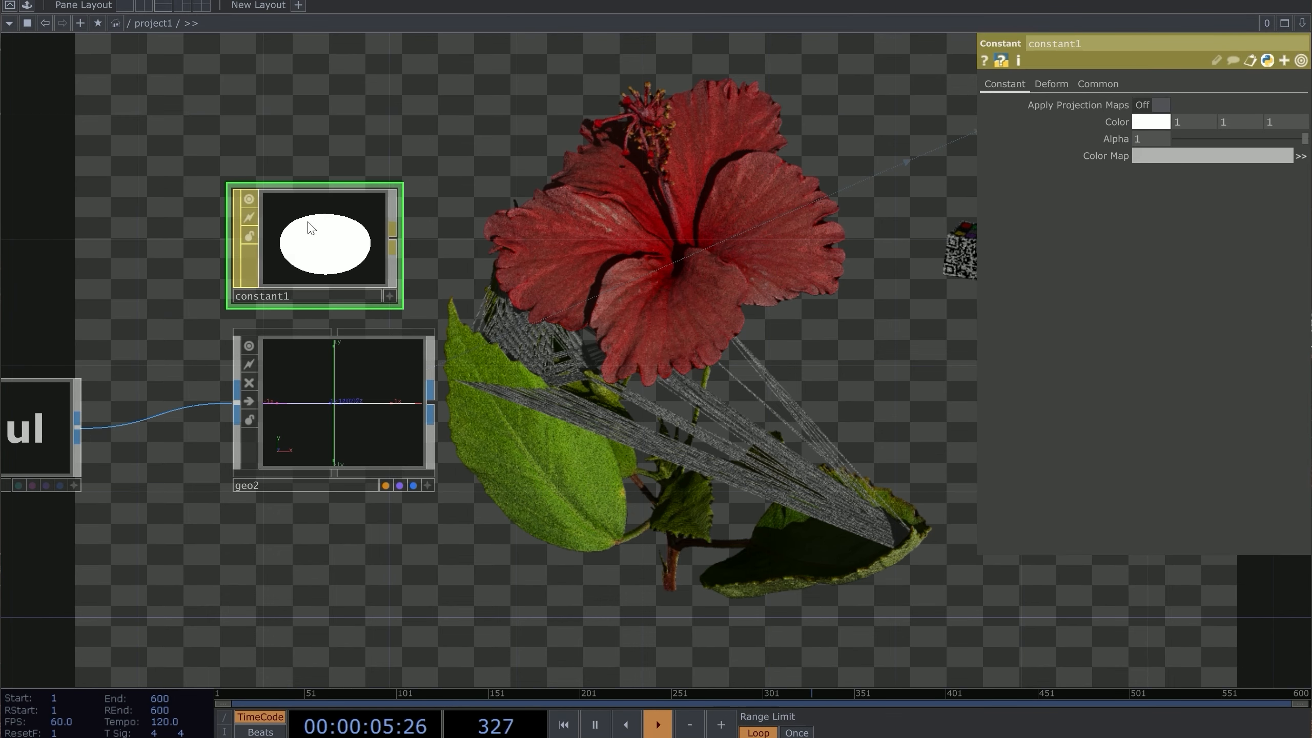
{"action": "left_click_drag", "start_coordinate": [309, 226], "coordinate": [309, 381]}
{"action": "left_click", "coordinate": [308, 381]}
Step: Set the color of constant1 to pure red (1, 0, 0)
{"action": "middle_click_drag", "start_coordinate": [695, 244], "coordinate": [545, 318]}
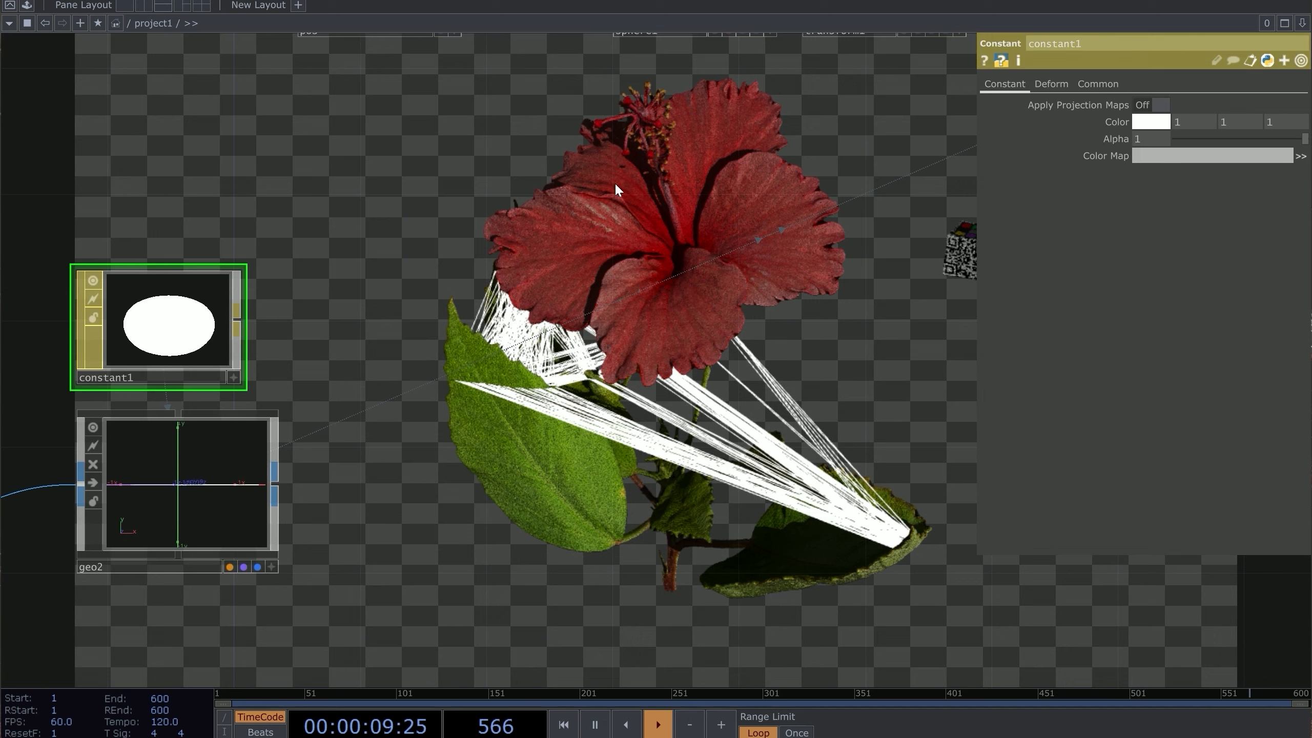
{"action": "left_click", "coordinate": [1151, 121]}
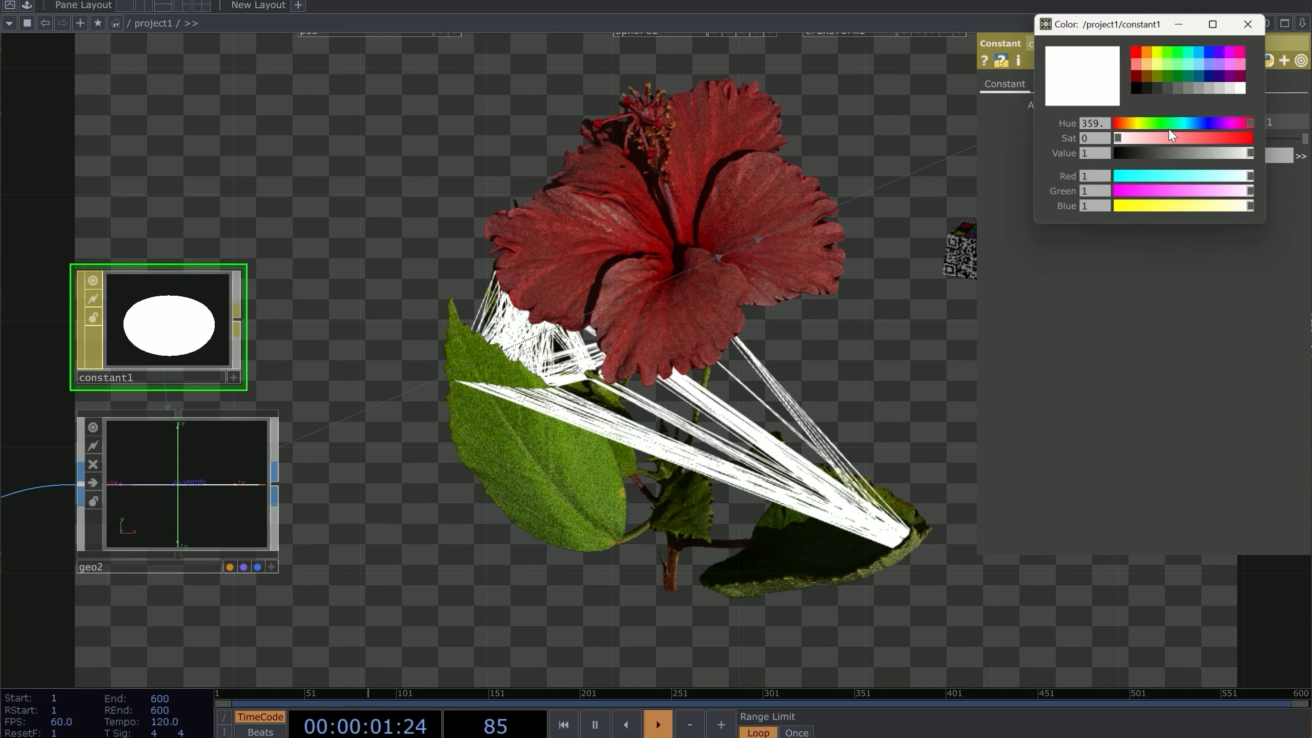
{"action": "left_click", "coordinate": [1137, 51]}
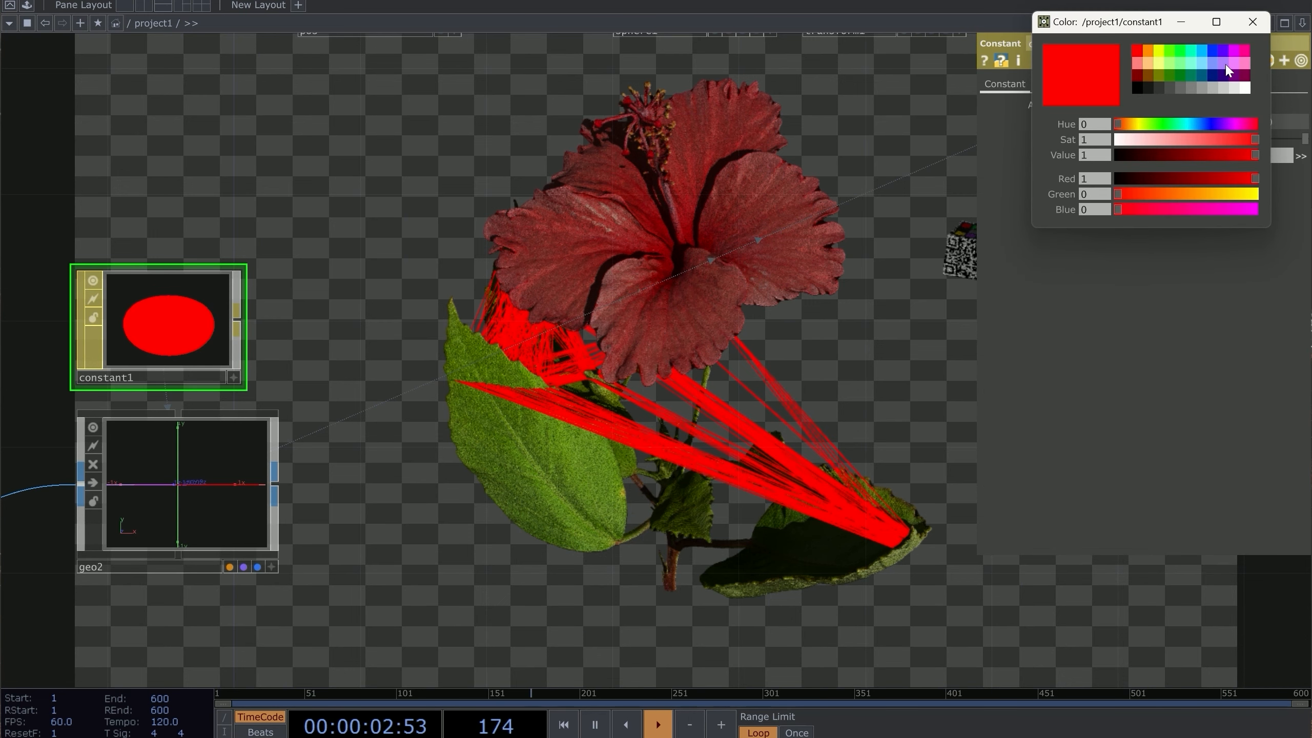
{"action": "left_click", "coordinate": [1252, 22]}
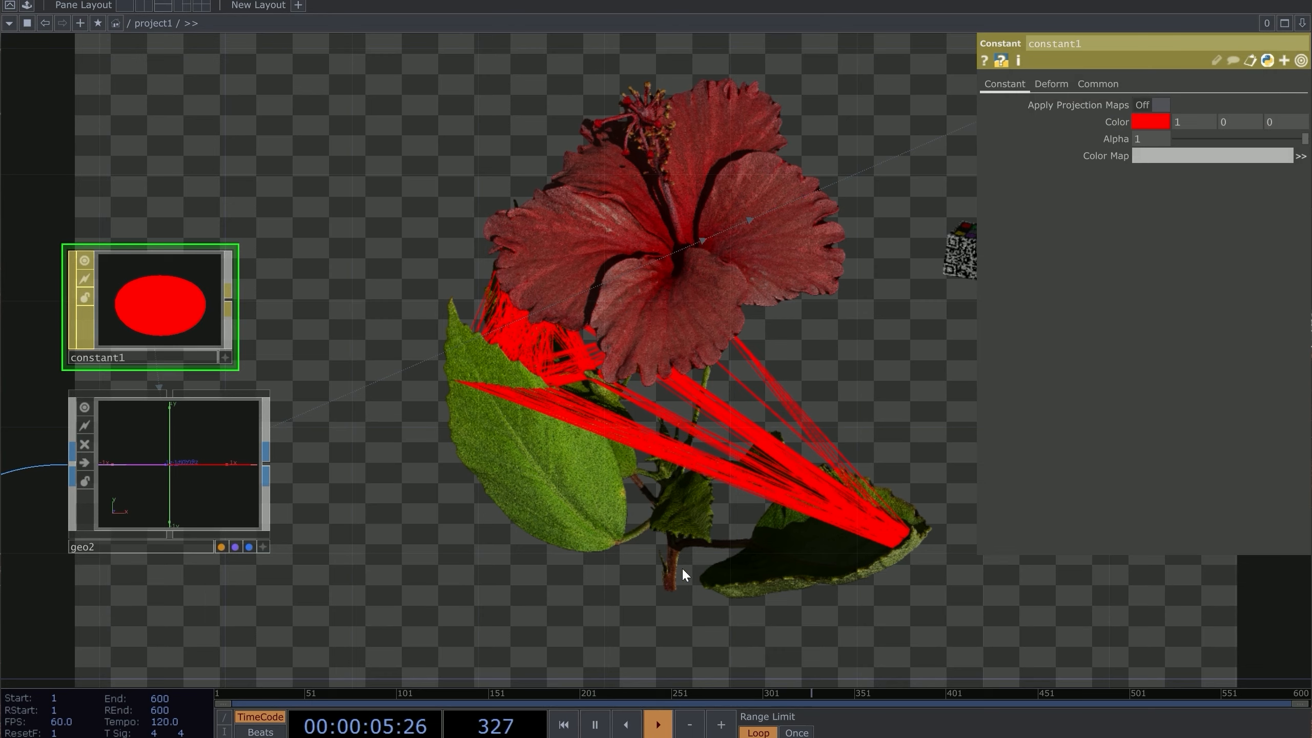
Step: Set the Dimmer of light1 to 1.5 and dismiss the Snipaste update notification
{"action": "left_click_drag", "start_coordinate": [470, 405], "coordinate": [401, 459]}
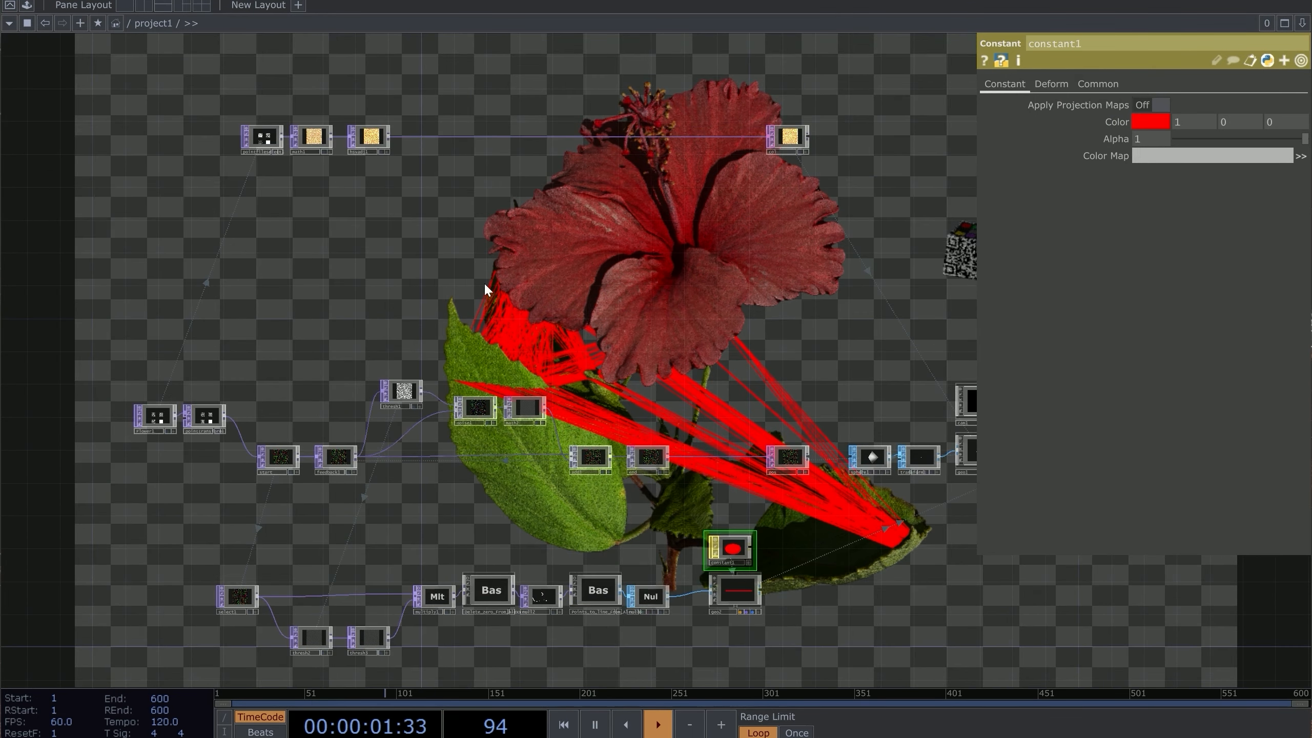
{"action": "right_click_drag", "start_coordinate": [560, 244], "coordinate": [821, 258]}
{"action": "left_click_drag", "start_coordinate": [779, 223], "coordinate": [770, 404]}
{"action": "scroll", "coordinate": [1033, 417], "scroll_direction": "up", "scroll_amount": 3}
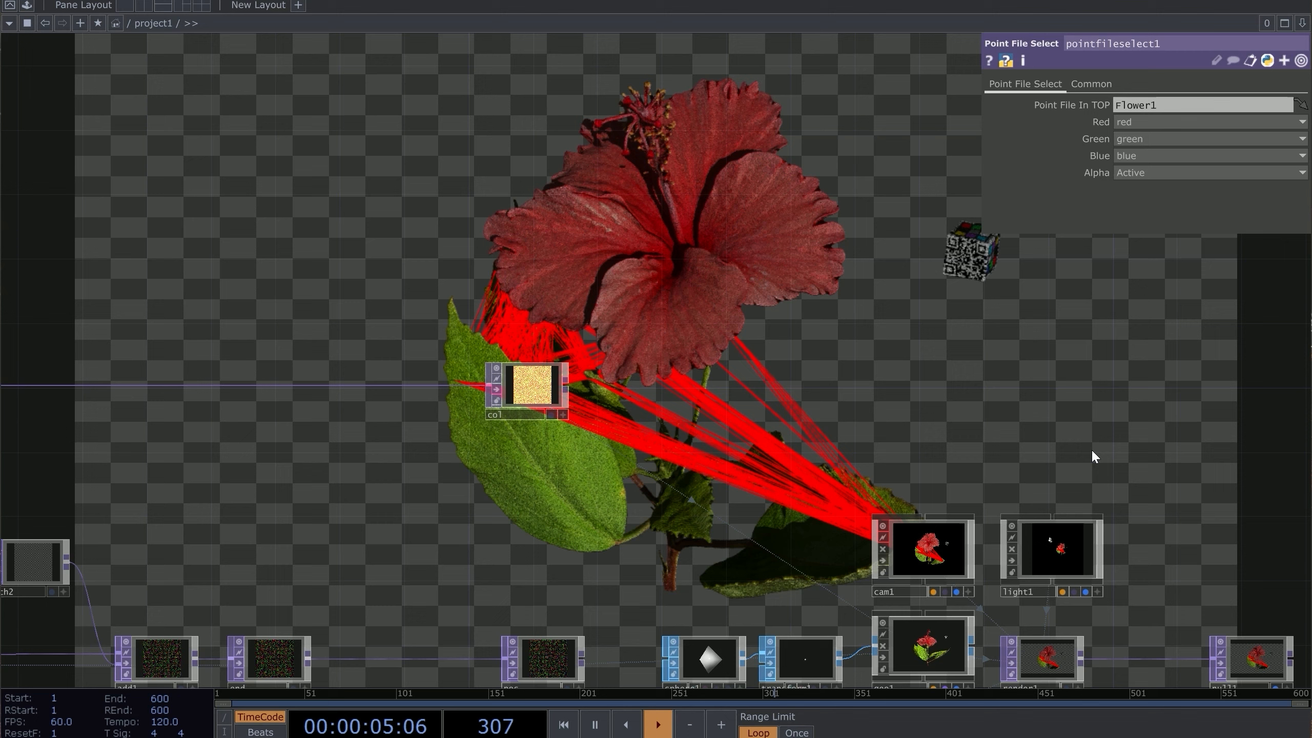
{"action": "left_click", "coordinate": [1091, 536]}
{"action": "left_click", "coordinate": [1062, 83]}
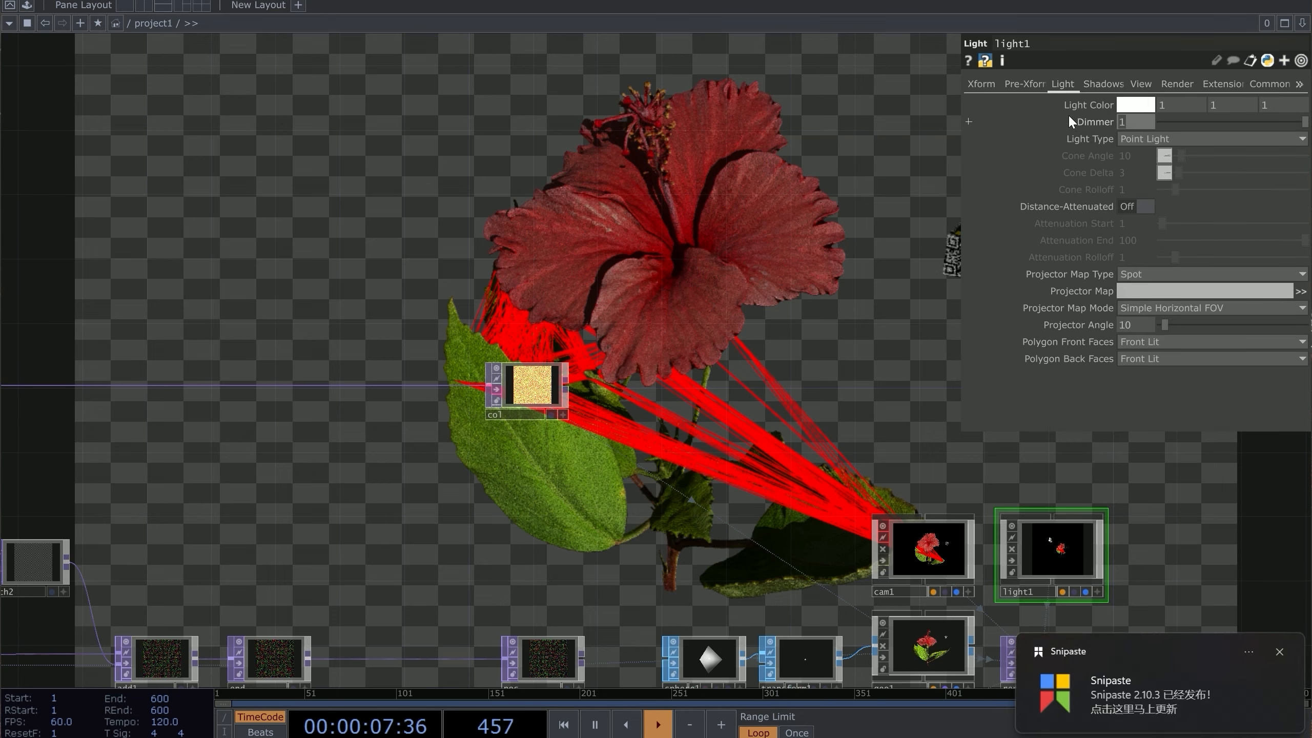
{"action": "type", "text": "5"}
{"action": "key", "text": "Return"}
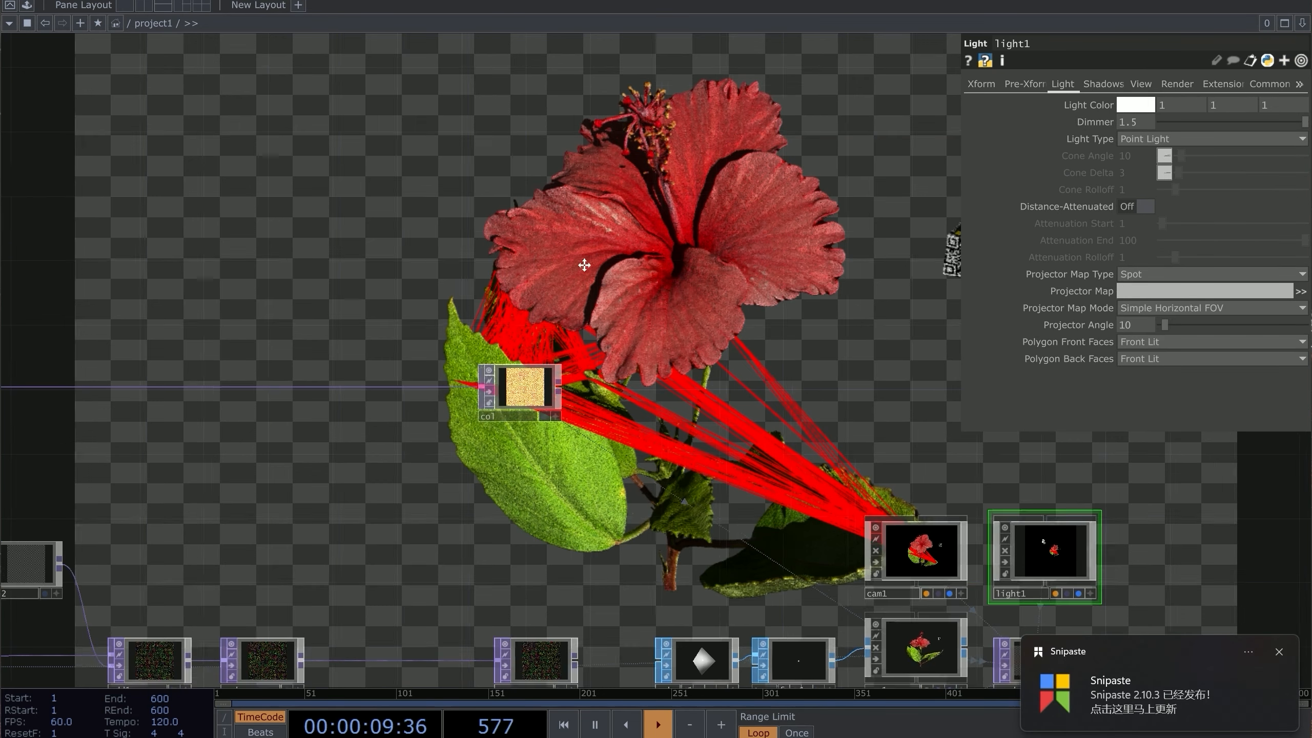
{"action": "key", "text": "h"}
{"action": "left_click", "coordinate": [1279, 652]}
Step: Create a Keyboard In CHOP and place it in the empty area above the hsvadj1 row
{"action": "left_click_drag", "start_coordinate": [359, 294], "coordinate": [498, 388]}
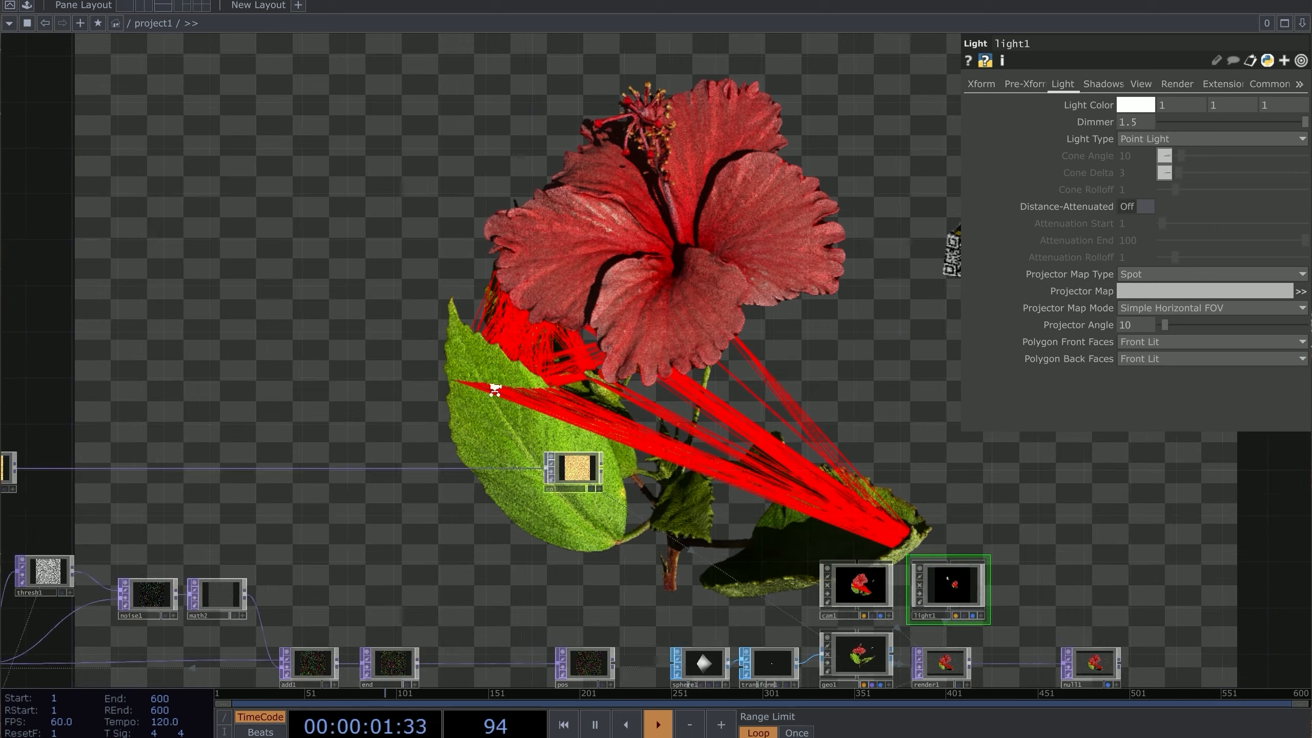
{"action": "scroll", "coordinate": [371, 385], "scroll_direction": "up", "scroll_amount": 2}
{"action": "left_click_drag", "start_coordinate": [371, 382], "coordinate": [737, 474]}
{"action": "scroll", "coordinate": [377, 388], "scroll_direction": "down", "scroll_amount": 2}
{"action": "scroll", "coordinate": [272, 330], "scroll_direction": "up", "scroll_amount": 2}
{"action": "key", "text": "Tab"}
{"action": "type", "text": "ke"}
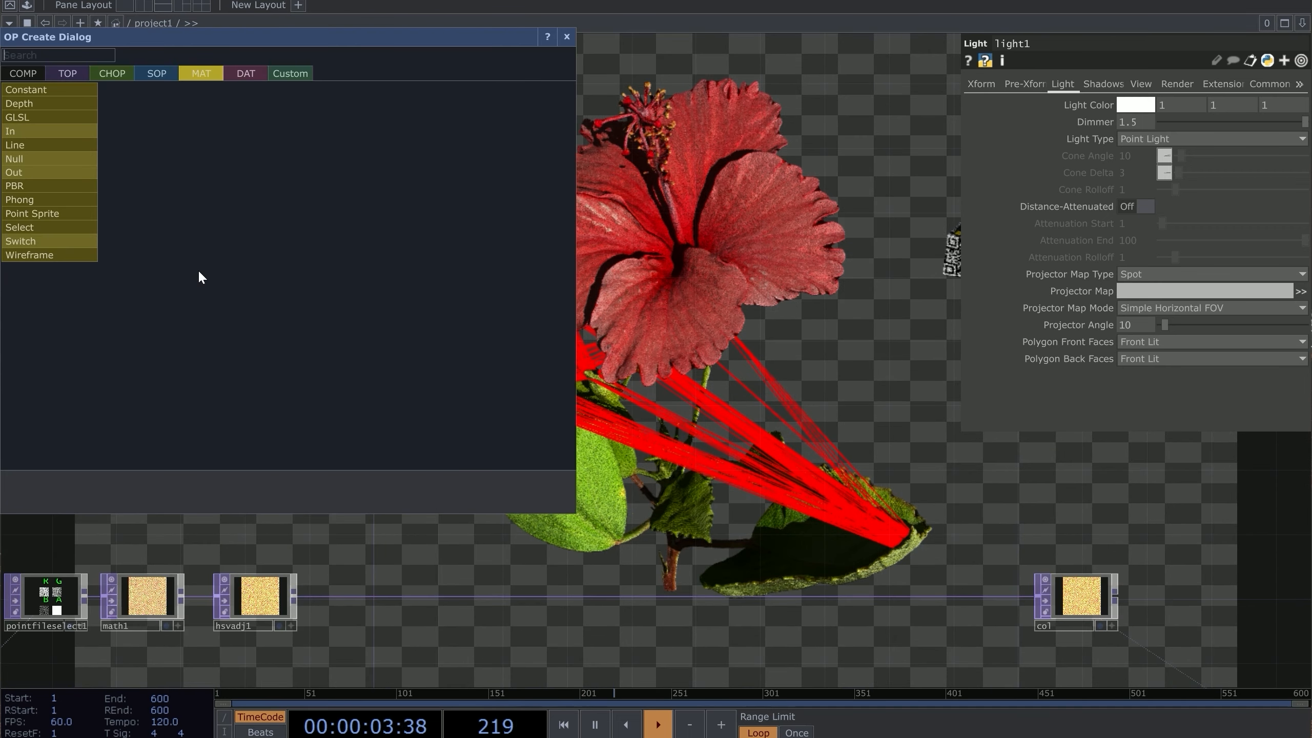
{"action": "left_click", "coordinate": [110, 72]}
{"action": "left_click", "coordinate": [226, 296]}
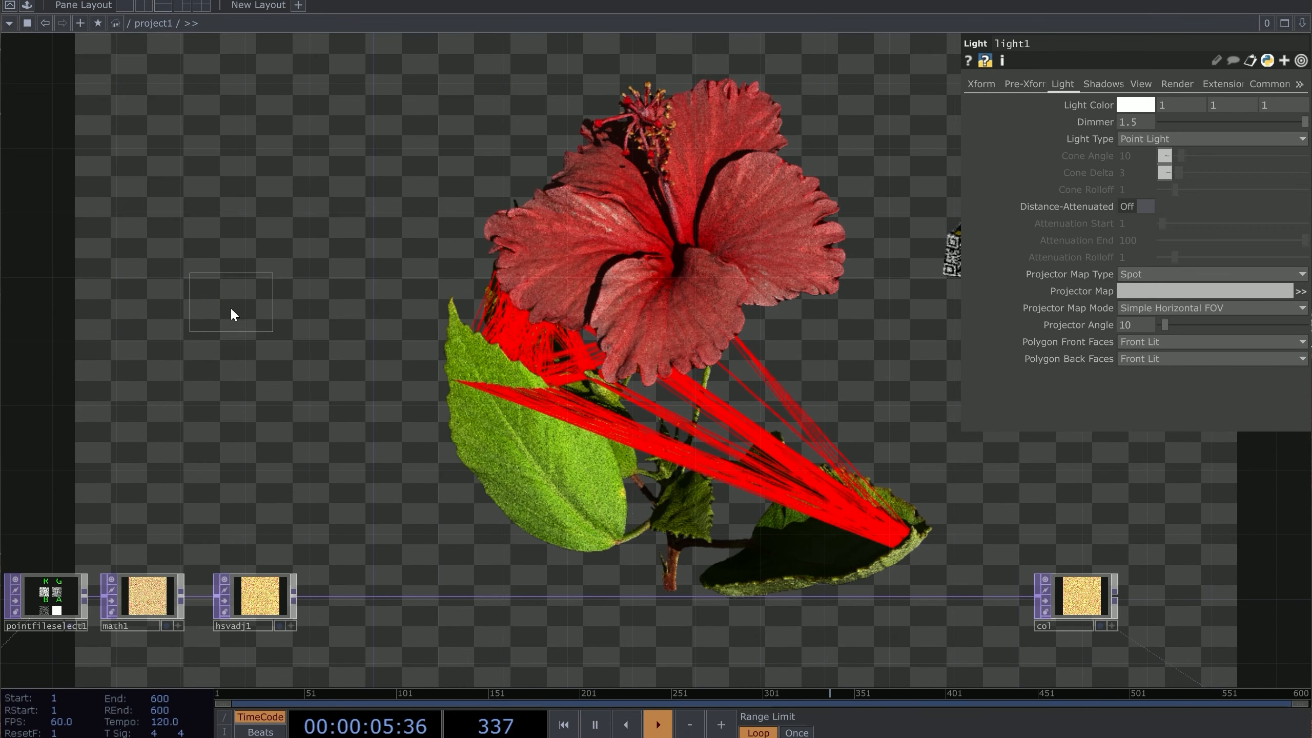
{"action": "left_click", "coordinate": [233, 305]}
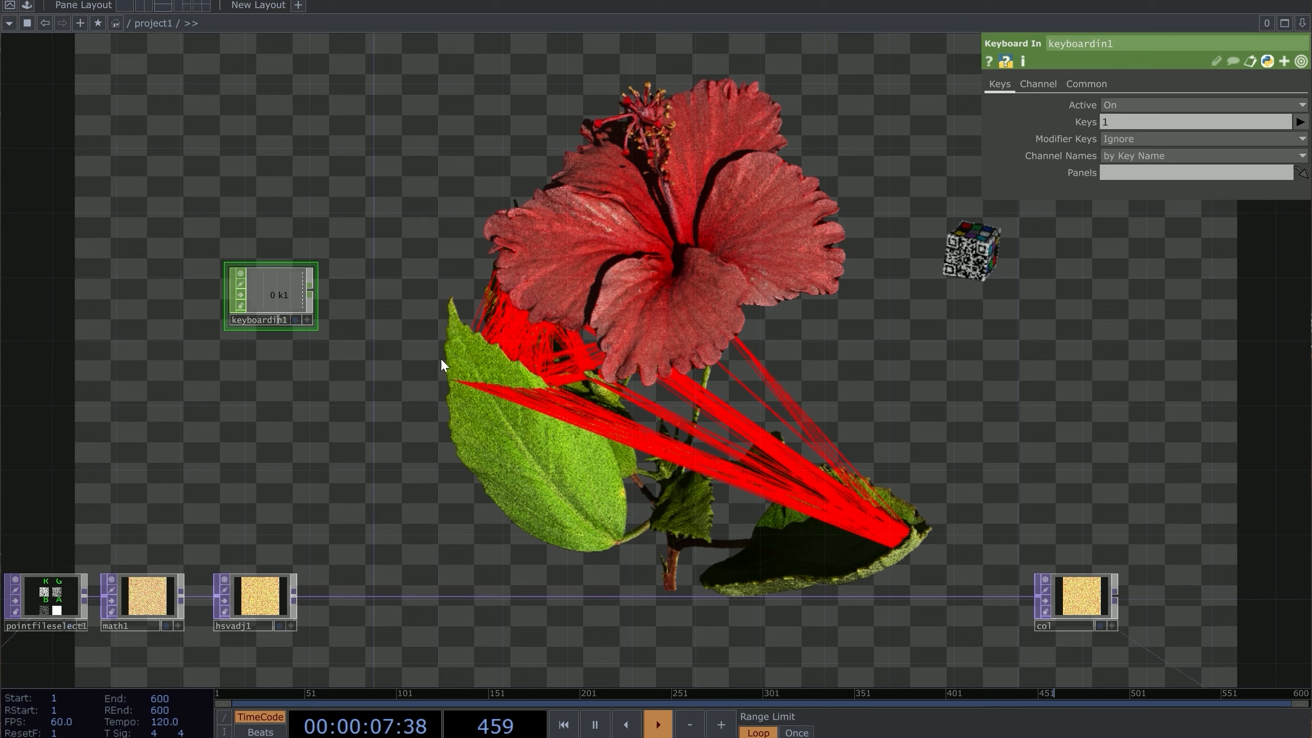
{"action": "left_click_drag", "start_coordinate": [280, 295], "coordinate": [262, 234]}
{"action": "left_click_drag", "start_coordinate": [478, 290], "coordinate": [500, 252]}
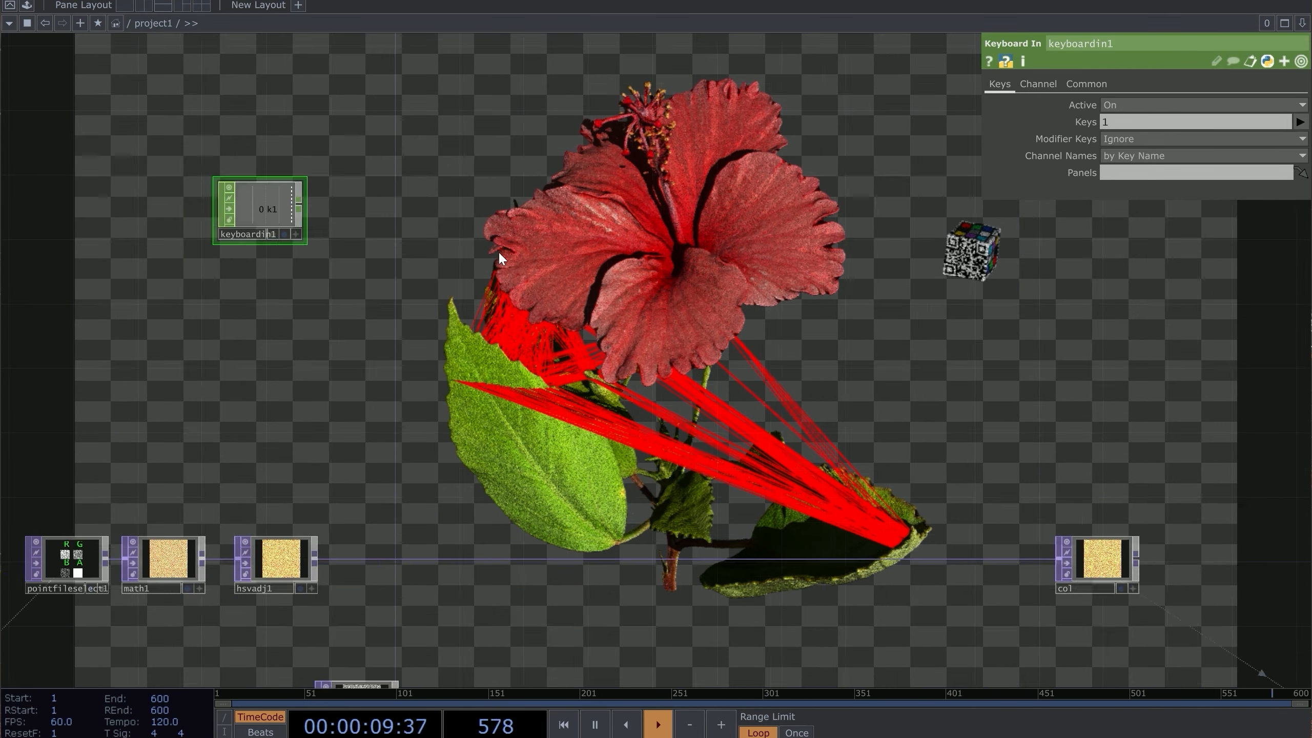
Step: Raise the Threshold of thresh1 to 1.1
{"action": "scroll", "coordinate": [490, 413], "scroll_direction": "down", "scroll_amount": 3}
{"action": "left_click", "coordinate": [421, 464]}
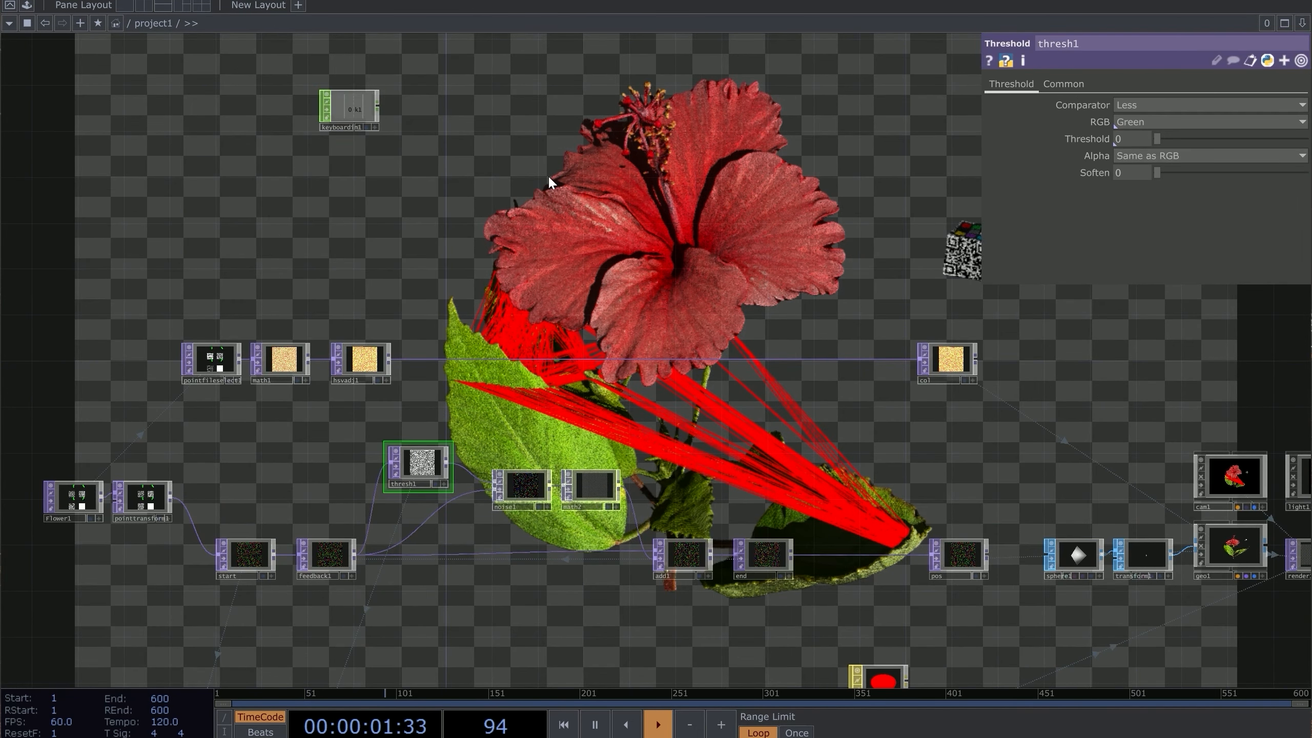
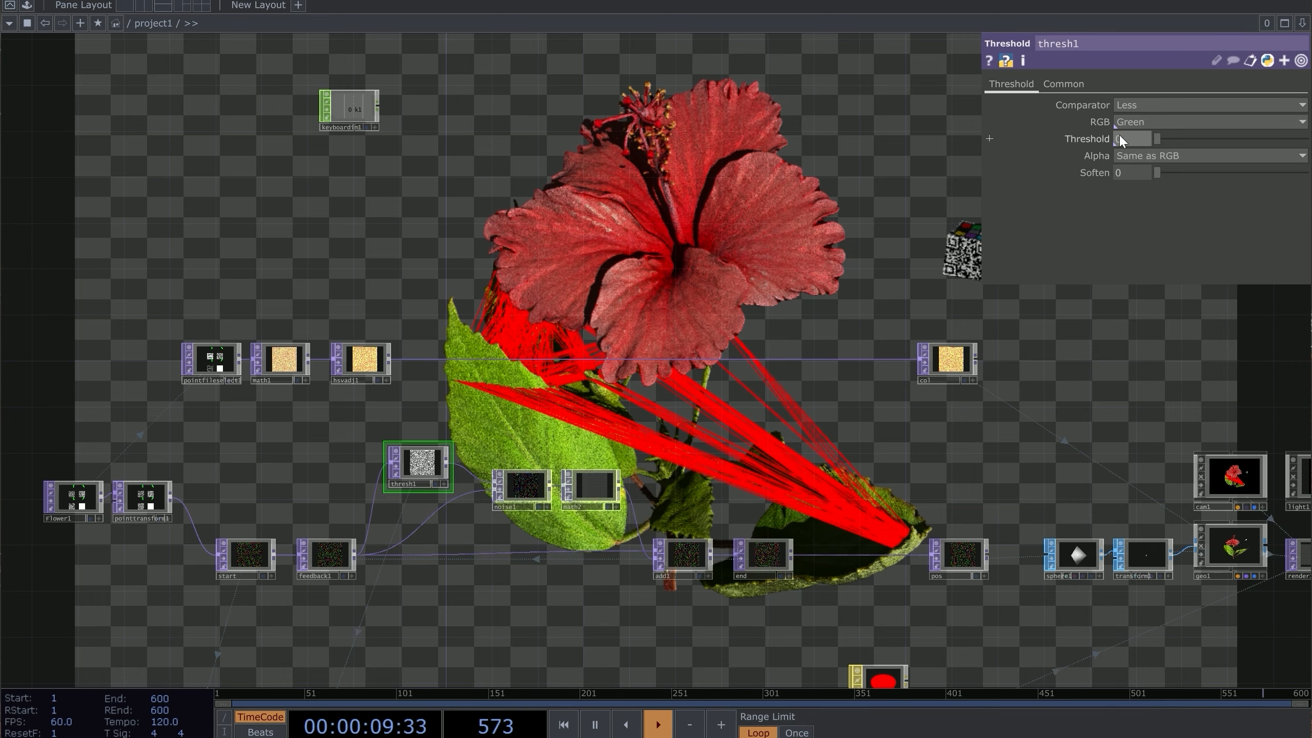
{"action": "middle_click_drag", "start_coordinate": [1120, 141], "coordinate": [1128, 115]}
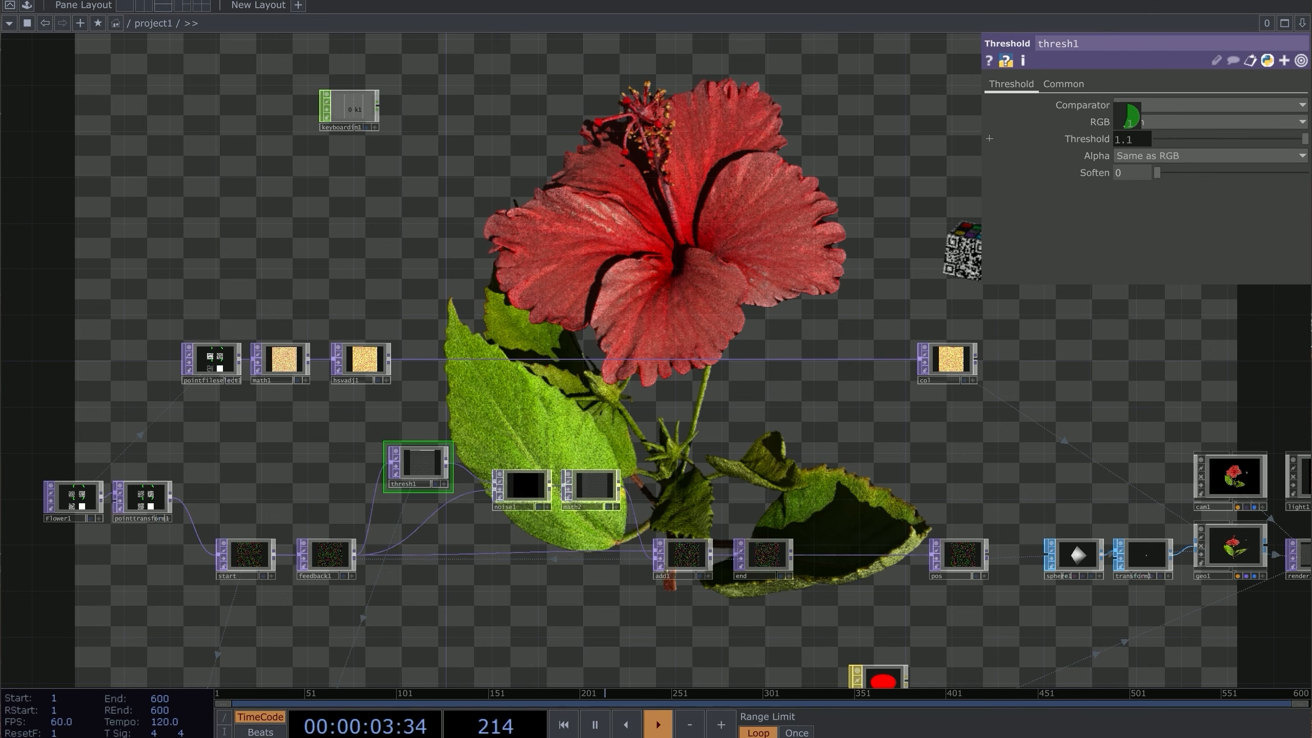
Step: Try the Threshold of thresh1 at -1.2 and set it back to 0
{"action": "middle_click_drag", "start_coordinate": [1129, 116], "coordinate": [1123, 116]}
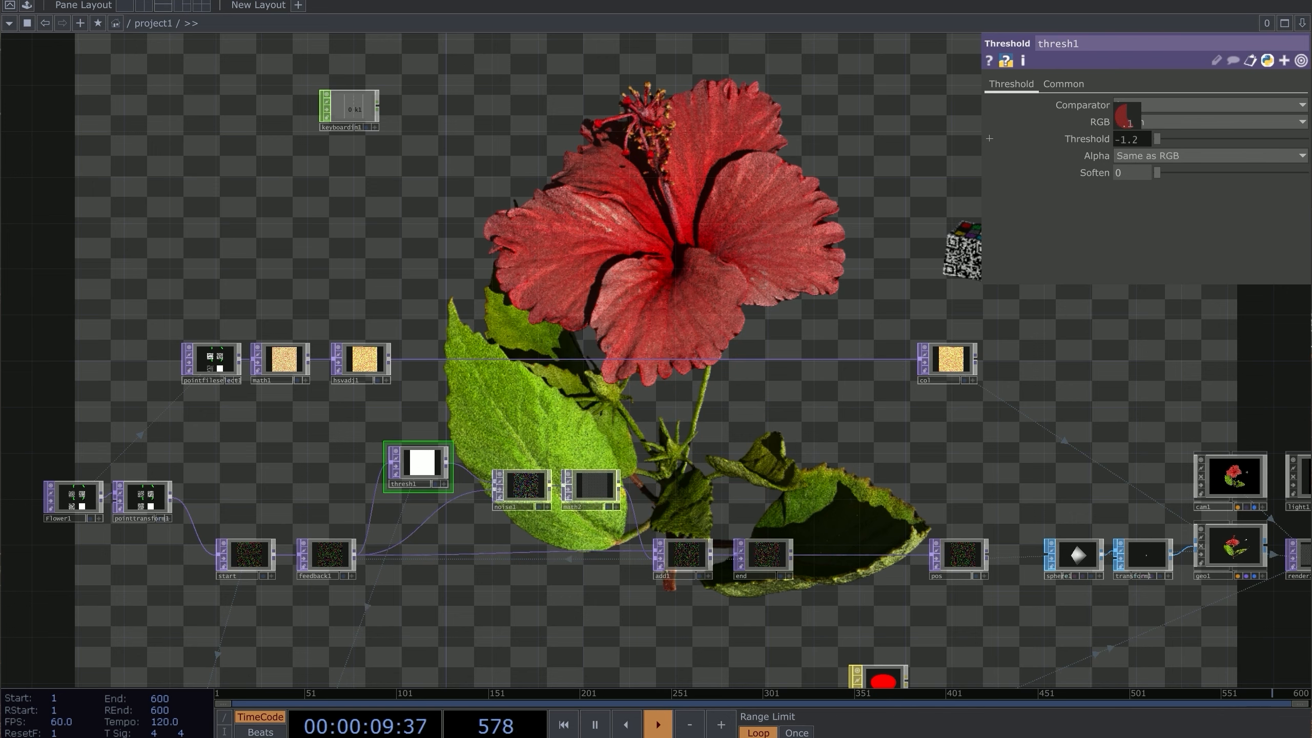
{"action": "middle_click_drag", "start_coordinate": [1125, 116], "coordinate": [1122, 110]}
{"action": "left_click", "coordinate": [1158, 138]}
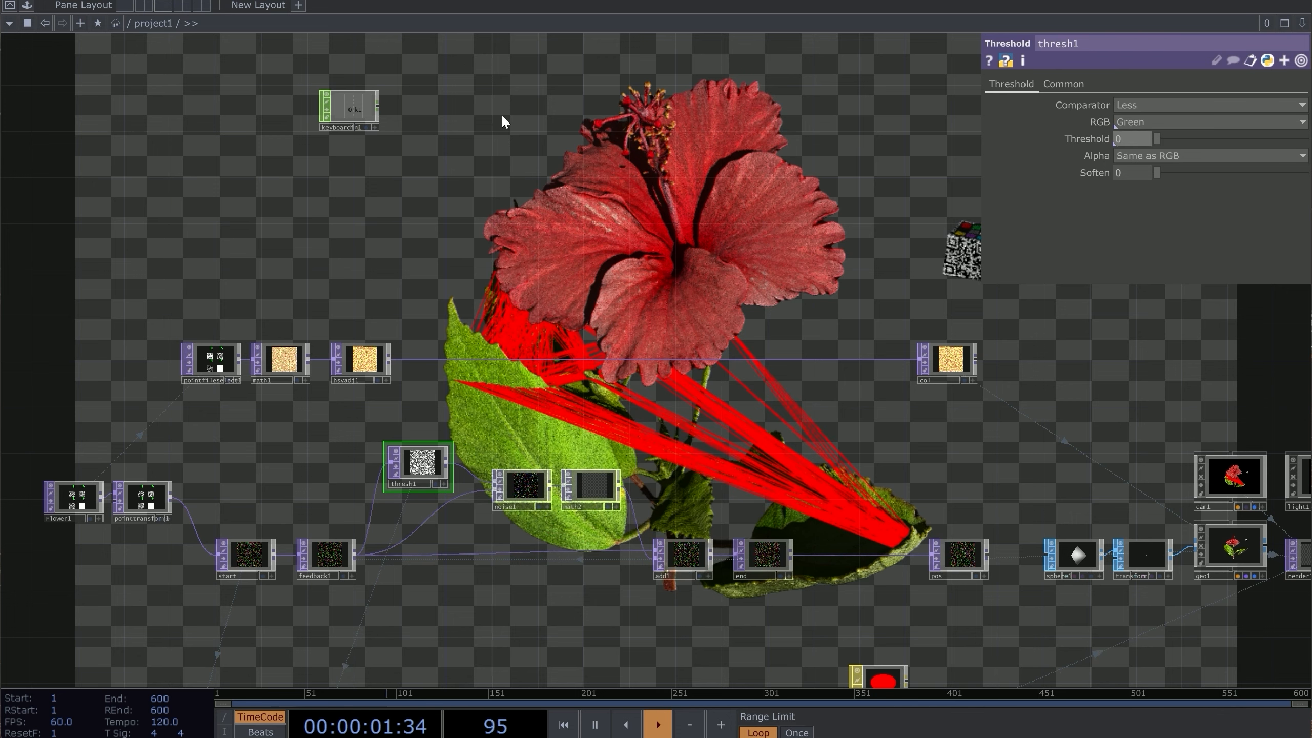
Step: Add a Count CHOP connected to the output of keyboardin1
{"action": "scroll", "coordinate": [354, 143], "scroll_direction": "up", "scroll_amount": 5}
{"action": "left_click_drag", "start_coordinate": [392, 88], "coordinate": [310, 201]}
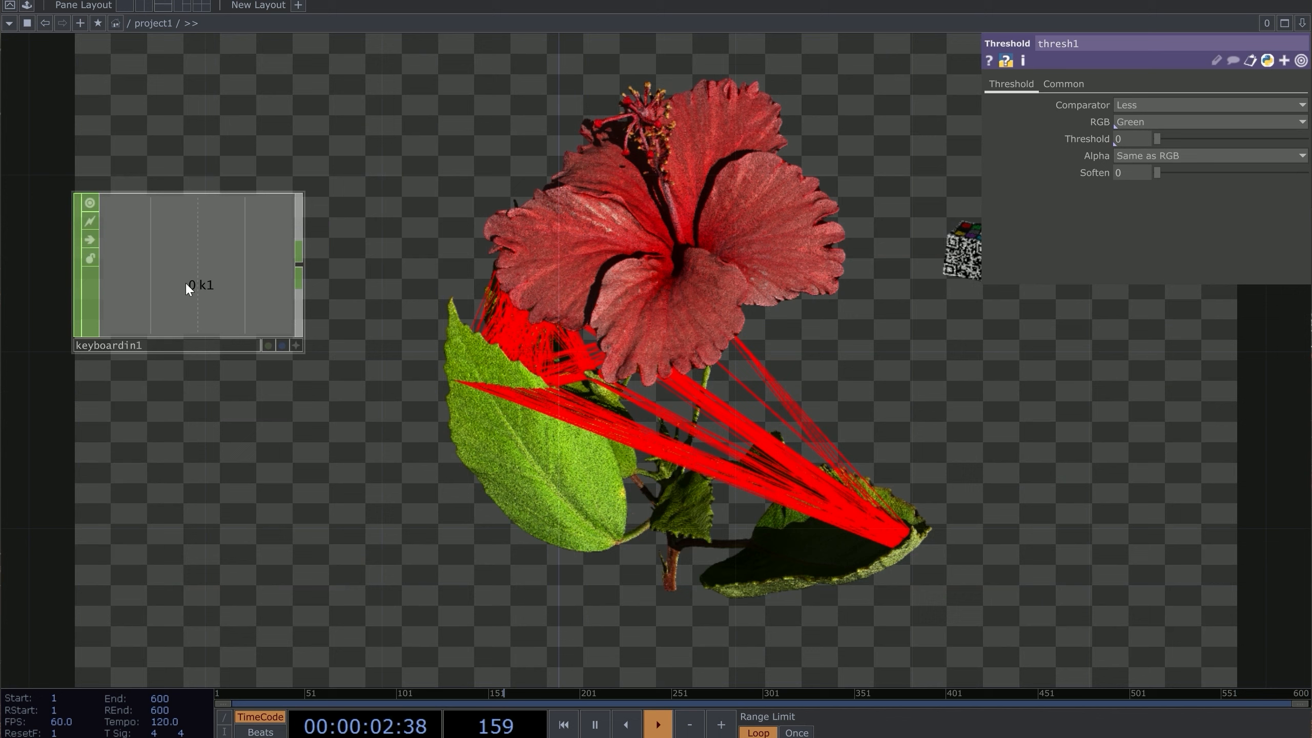
{"action": "left_click", "coordinate": [304, 264]}
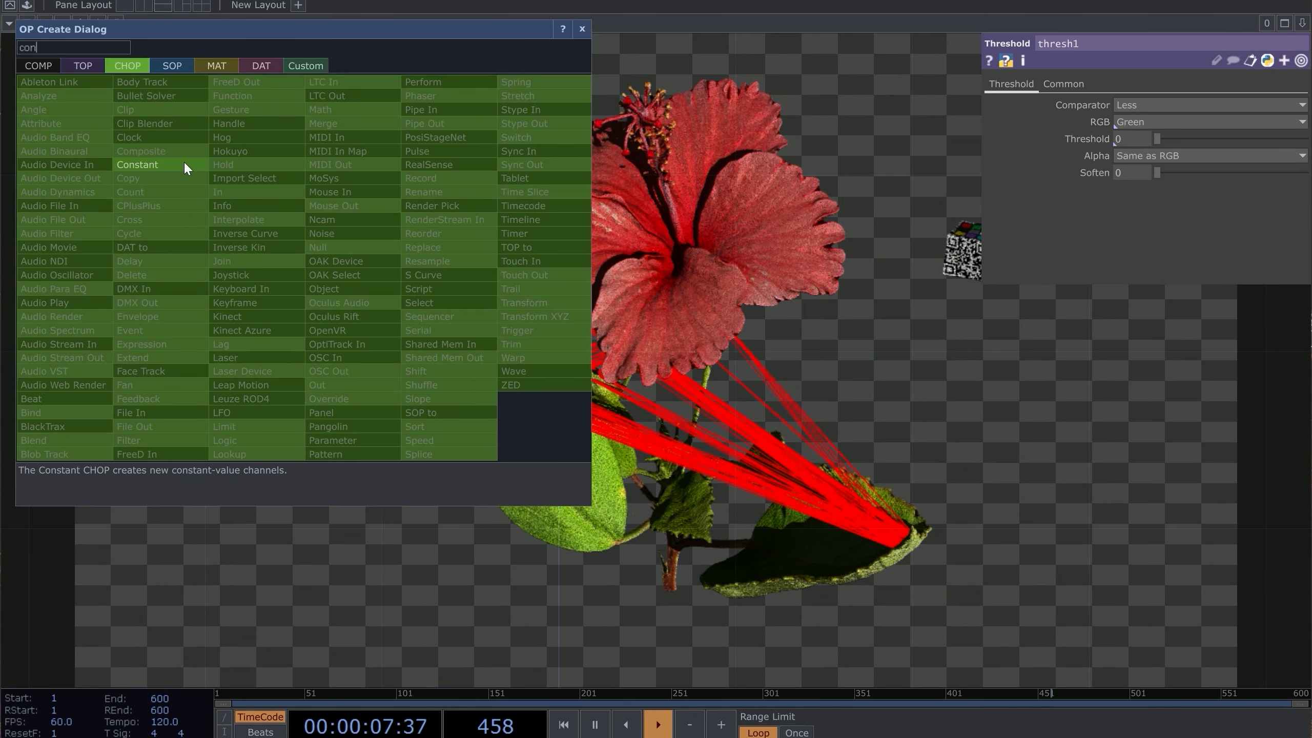
{"action": "left_click", "coordinate": [183, 163]}
{"action": "key", "text": "Escape"}
{"action": "right_click", "coordinate": [305, 263]}
{"action": "type", "text": "co"}
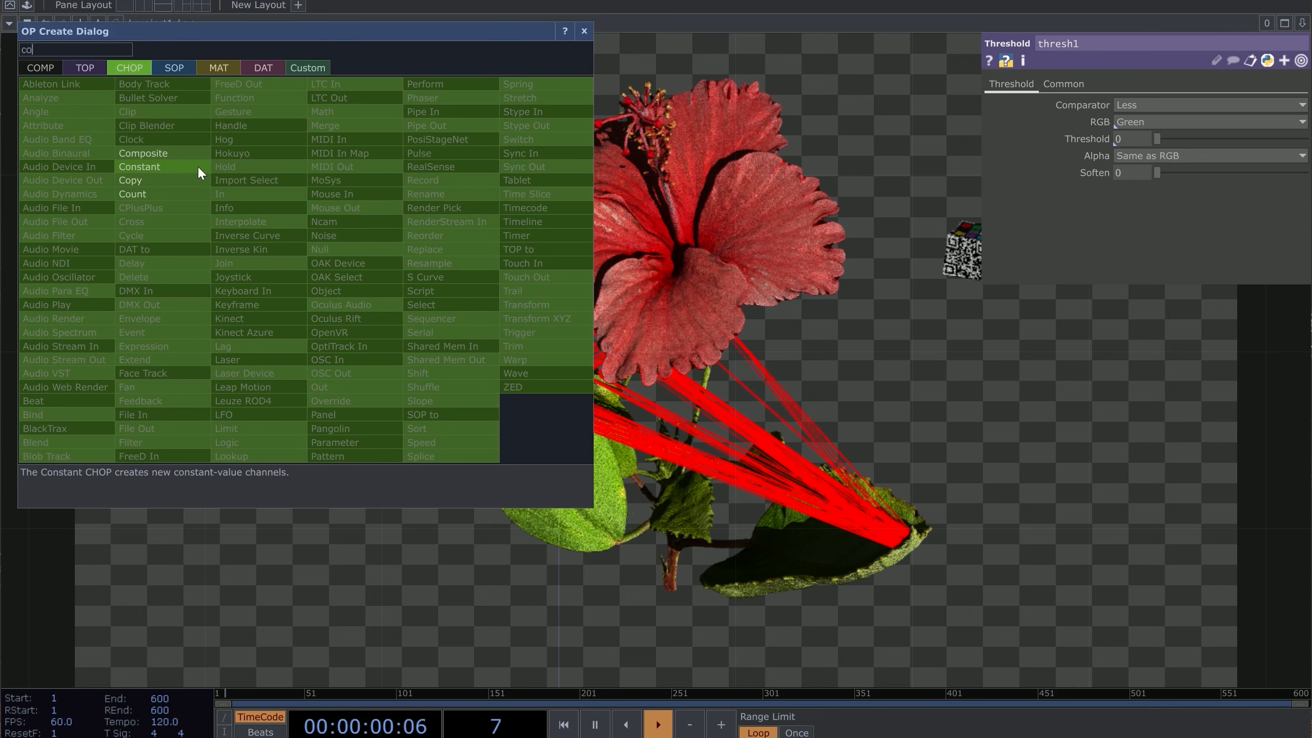
{"action": "left_click", "coordinate": [183, 191]}
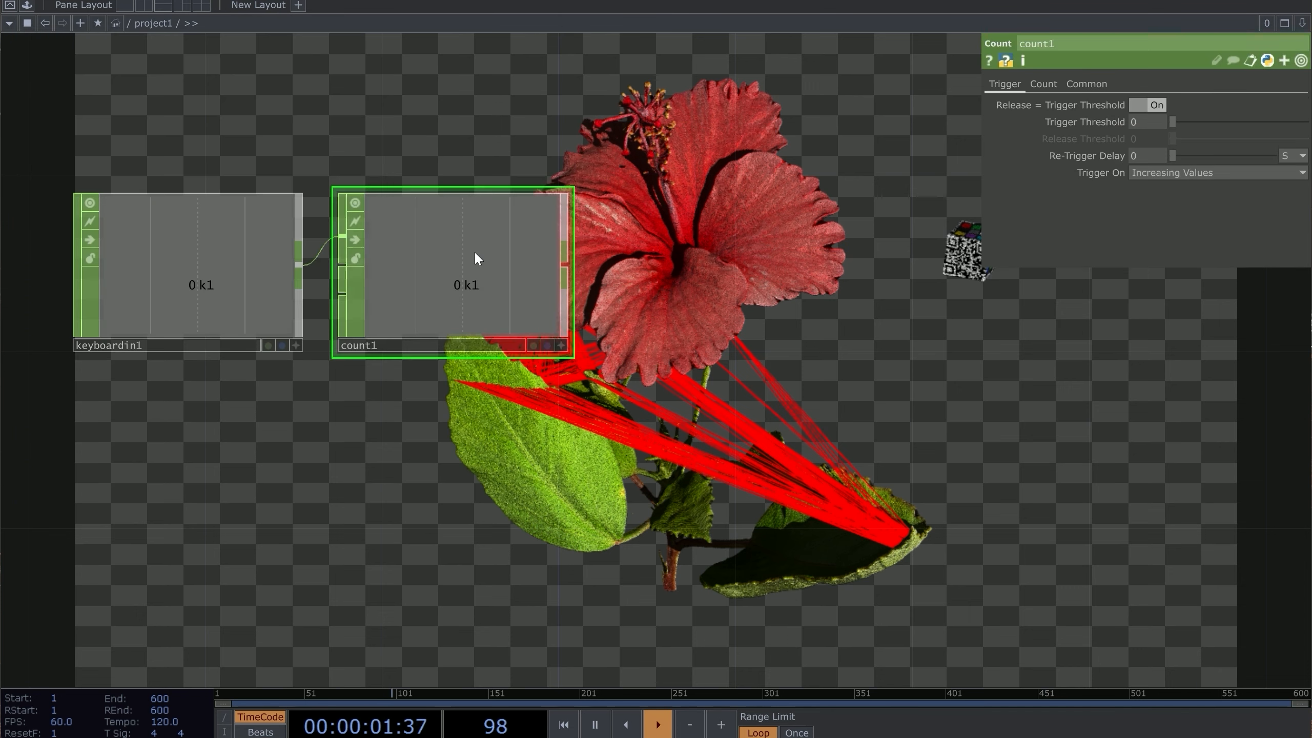
{"action": "left_click", "coordinate": [474, 250]}
Step: Set the Limit of count1 to Loop Min/Max with a Limit Maximum of 1
{"action": "left_click", "coordinate": [1044, 85]}
{"action": "left_click", "coordinate": [1217, 105]}
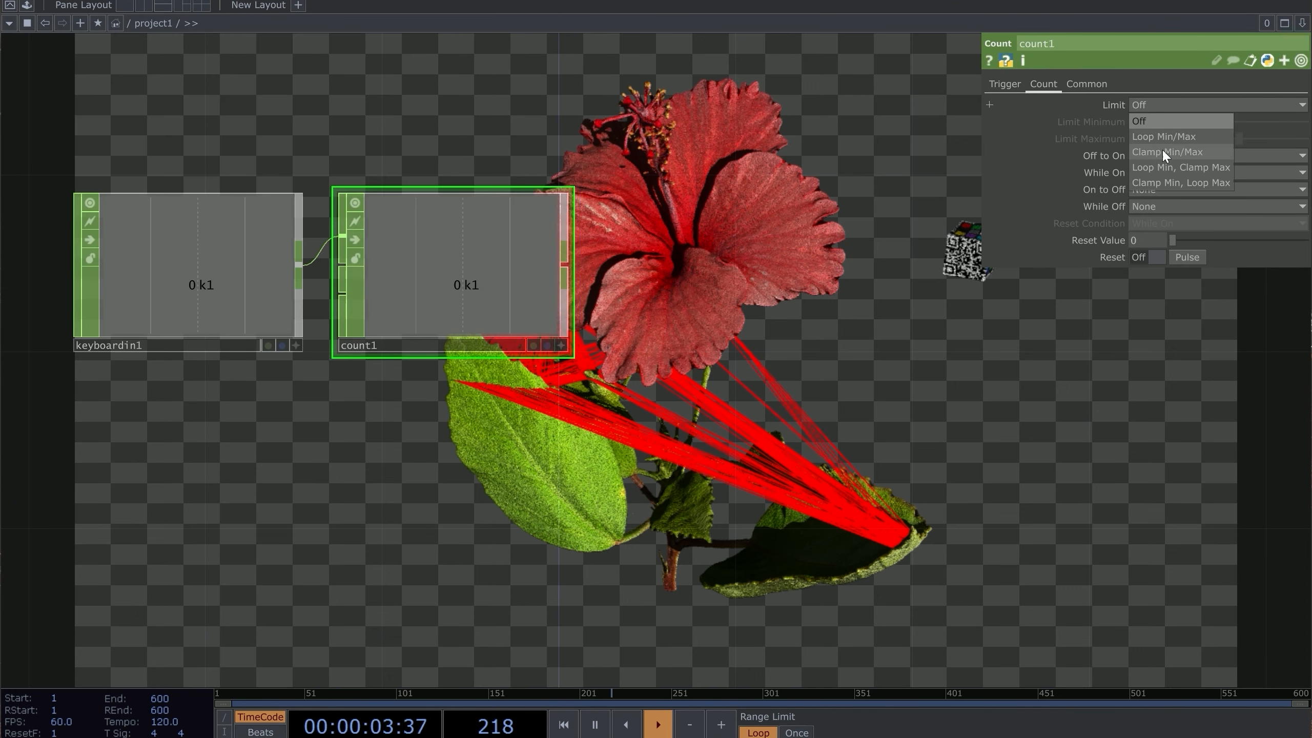
{"action": "left_click", "coordinate": [1162, 145]}
{"action": "left_click", "coordinate": [1146, 138]}
{"action": "type", "text": "2"}
{"action": "left_click_drag", "start_coordinate": [882, 203], "coordinate": [873, 210]}
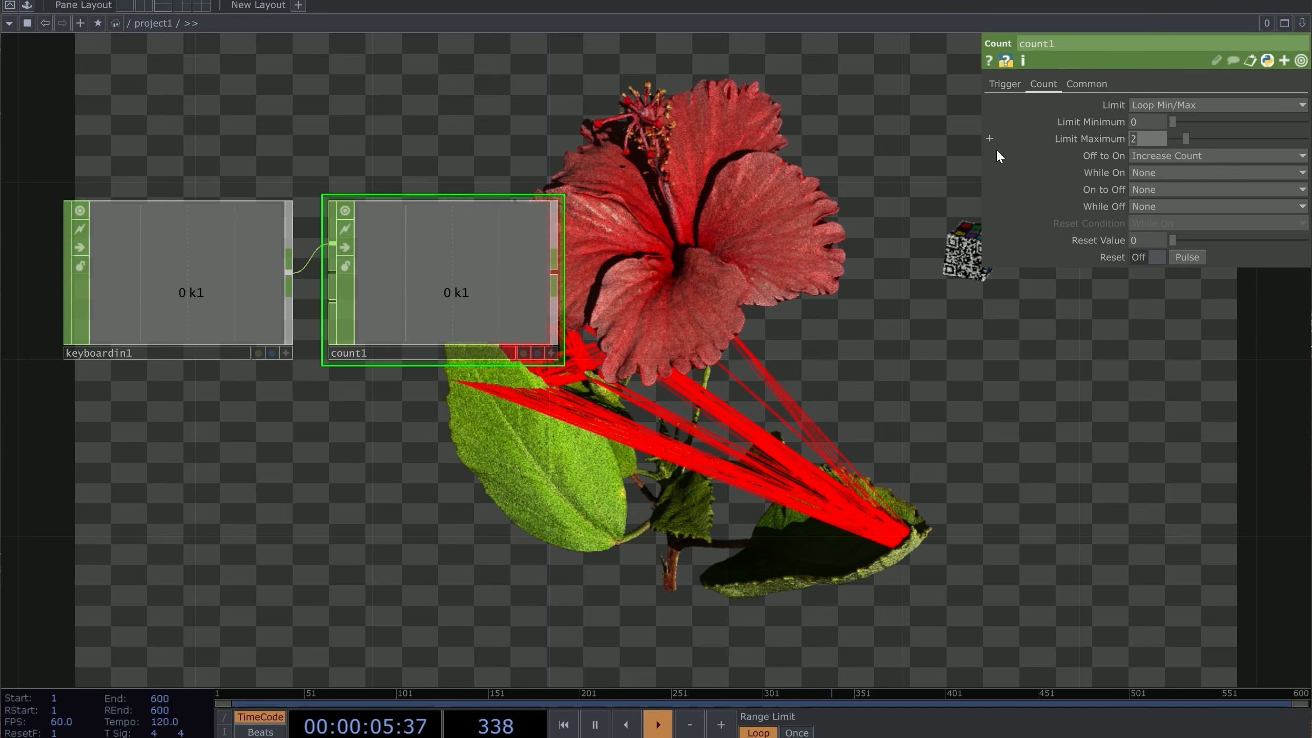
{"action": "type", "text": "1"}
Step: Add a Math CHOP connected to the output of count1
{"action": "left_click_drag", "start_coordinate": [420, 316], "coordinate": [125, 379]}
{"action": "scroll", "coordinate": [369, 290], "scroll_direction": "down", "scroll_amount": 3}
{"action": "right_click", "coordinate": [200, 254]}
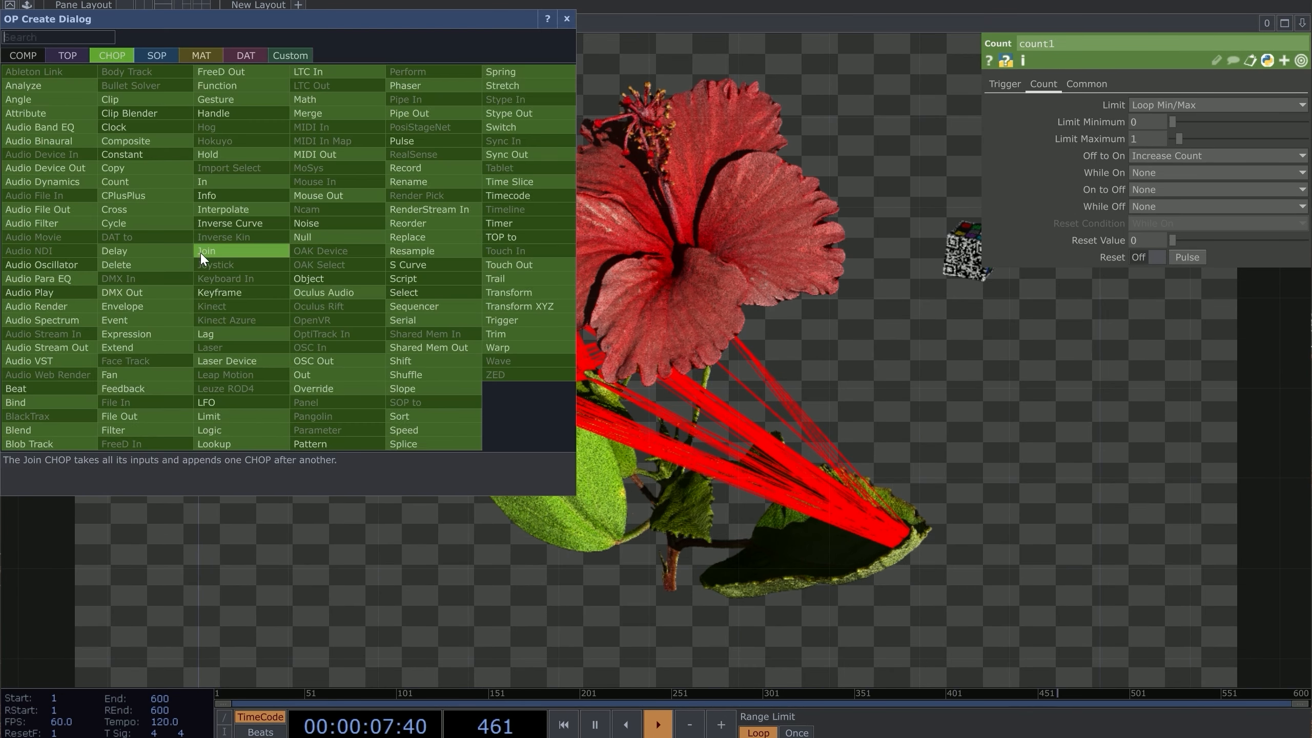
{"action": "left_click", "coordinate": [305, 99]}
{"action": "left_click", "coordinate": [331, 269]}
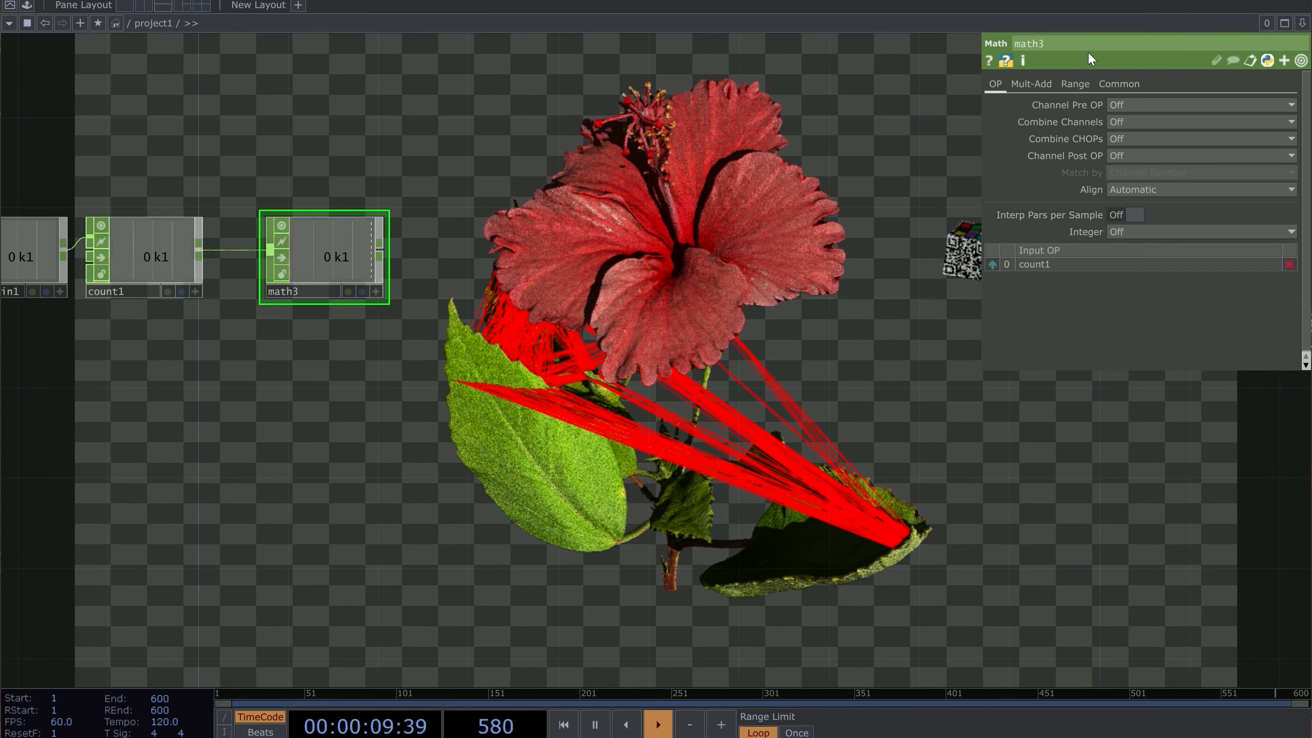
Step: Set the To Range of math3 to -1.2 and 1.2
{"action": "left_click", "coordinate": [1074, 84]}
{"action": "left_click", "coordinate": [1121, 121]}
{"action": "type", "text": "-1"}
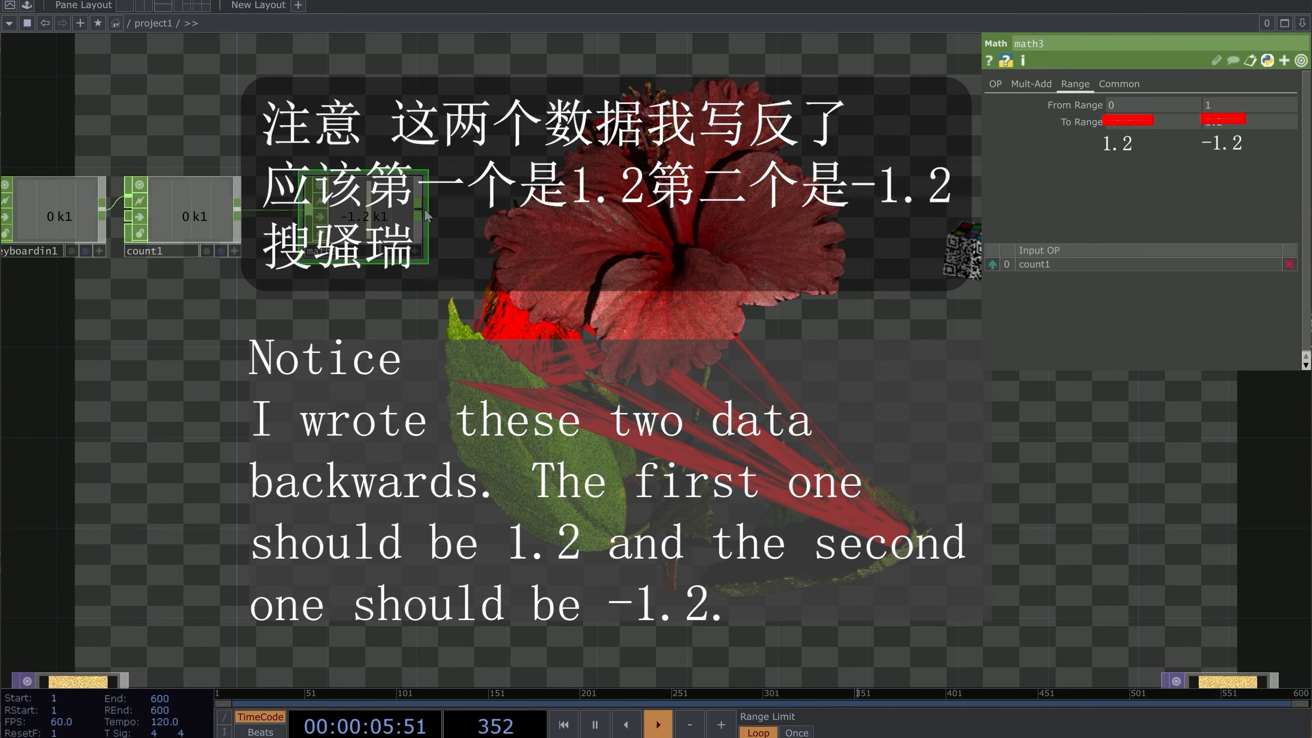
Step: Extend the keyboard chain after math3 with a Filter CHOP followed by a Null CHOP
{"action": "key", "text": "Tab"}
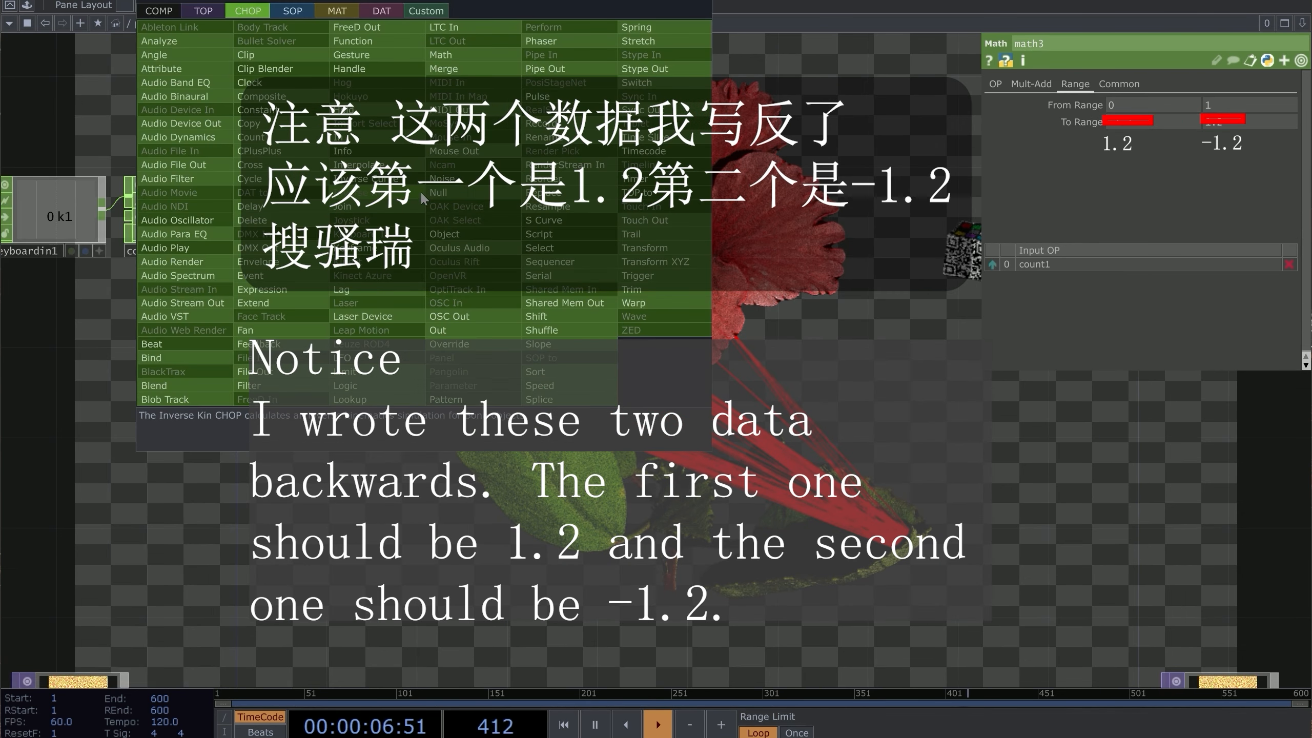
{"action": "left_click", "coordinate": [249, 385]}
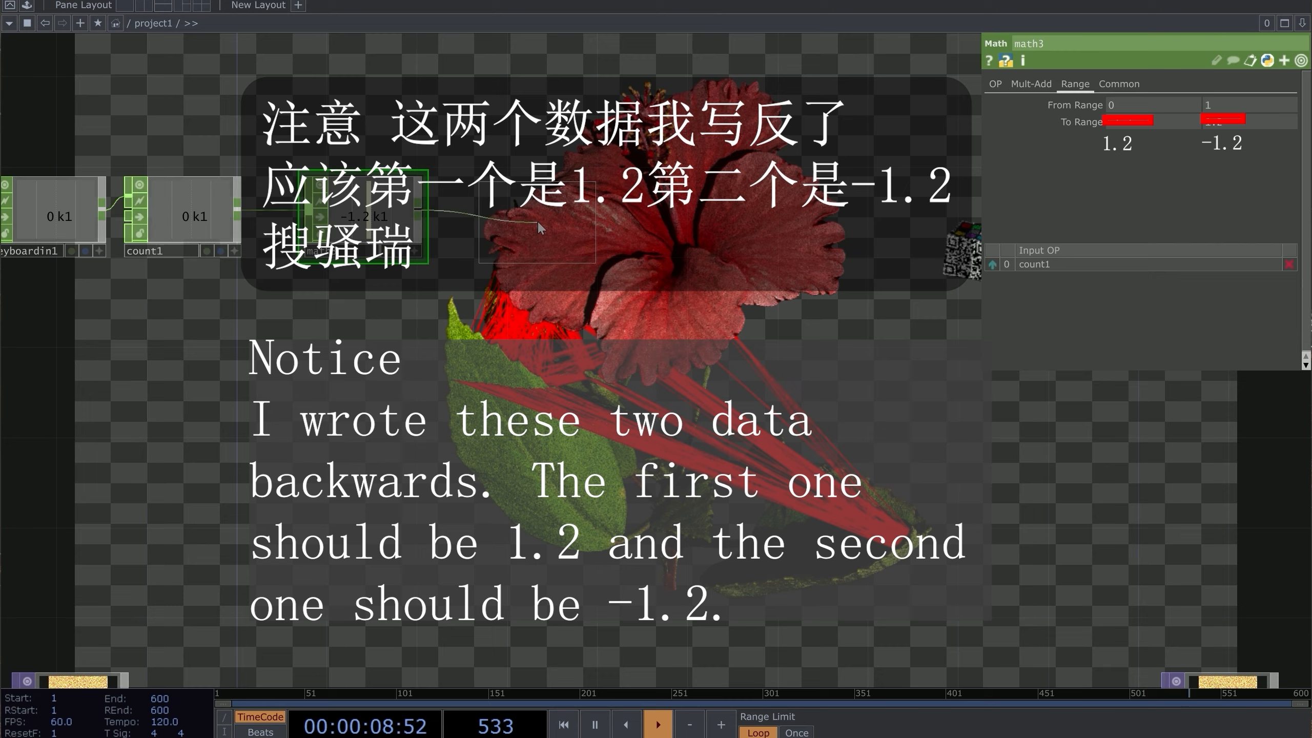
{"action": "left_click", "coordinate": [511, 233]}
{"action": "key", "text": "Tab"}
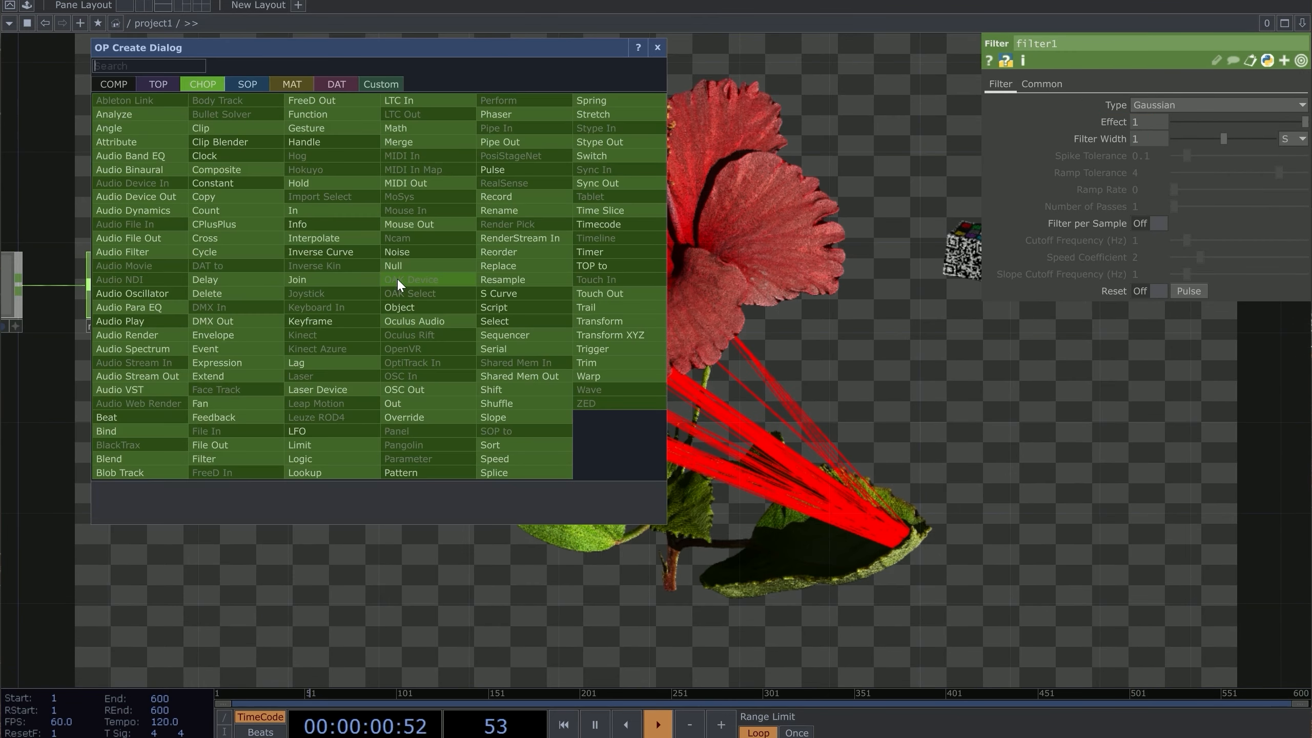
{"action": "type", "text": "nu"}
{"action": "key", "text": "Return"}
{"action": "left_click", "coordinate": [572, 289]}
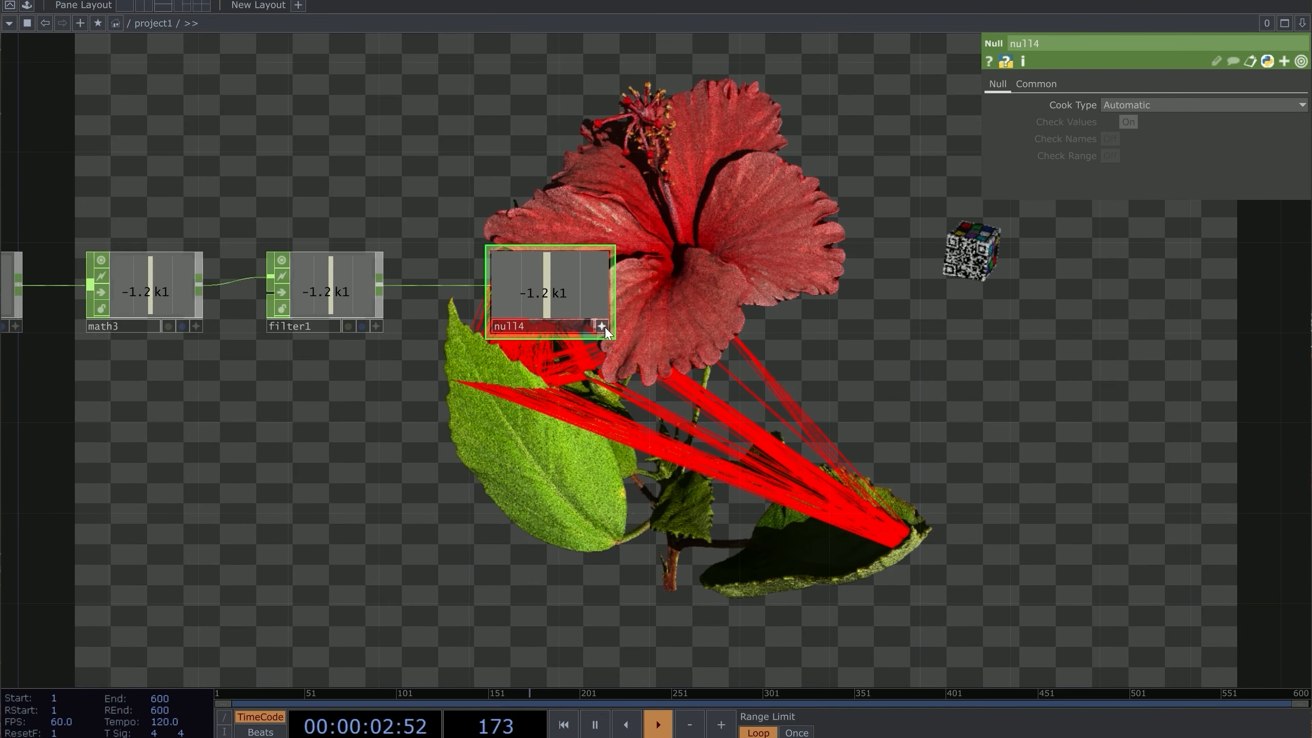
Step: Make the null4 channel viewable and link it to the Threshold parameter of thresh1
{"action": "left_click_drag", "start_coordinate": [657, 271], "coordinate": [675, 186]}
{"action": "scroll", "coordinate": [537, 265], "scroll_direction": "down", "scroll_amount": 5}
{"action": "left_click_drag", "start_coordinate": [387, 516], "coordinate": [431, 384]}
{"action": "scroll", "coordinate": [393, 425], "scroll_direction": "up", "scroll_amount": 4}
{"action": "left_click", "coordinate": [364, 330]}
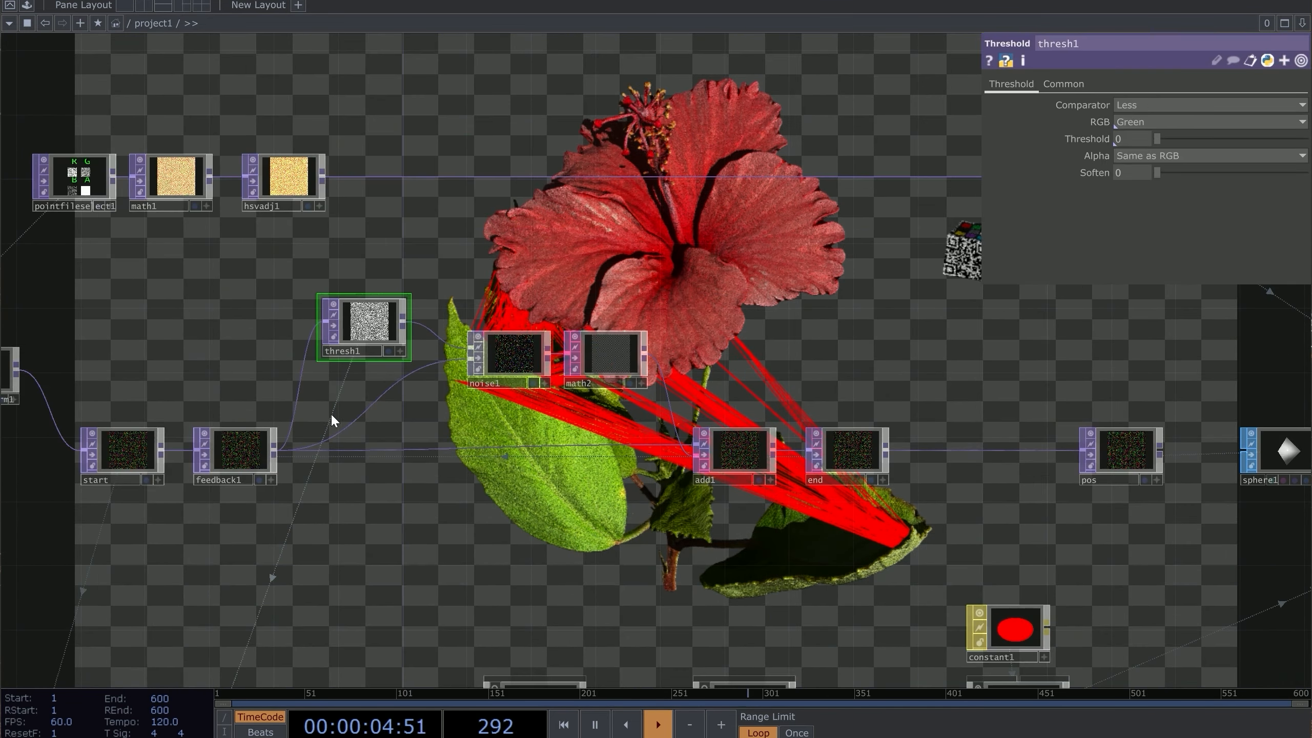
{"action": "left_click_drag", "start_coordinate": [481, 164], "coordinate": [386, 499]}
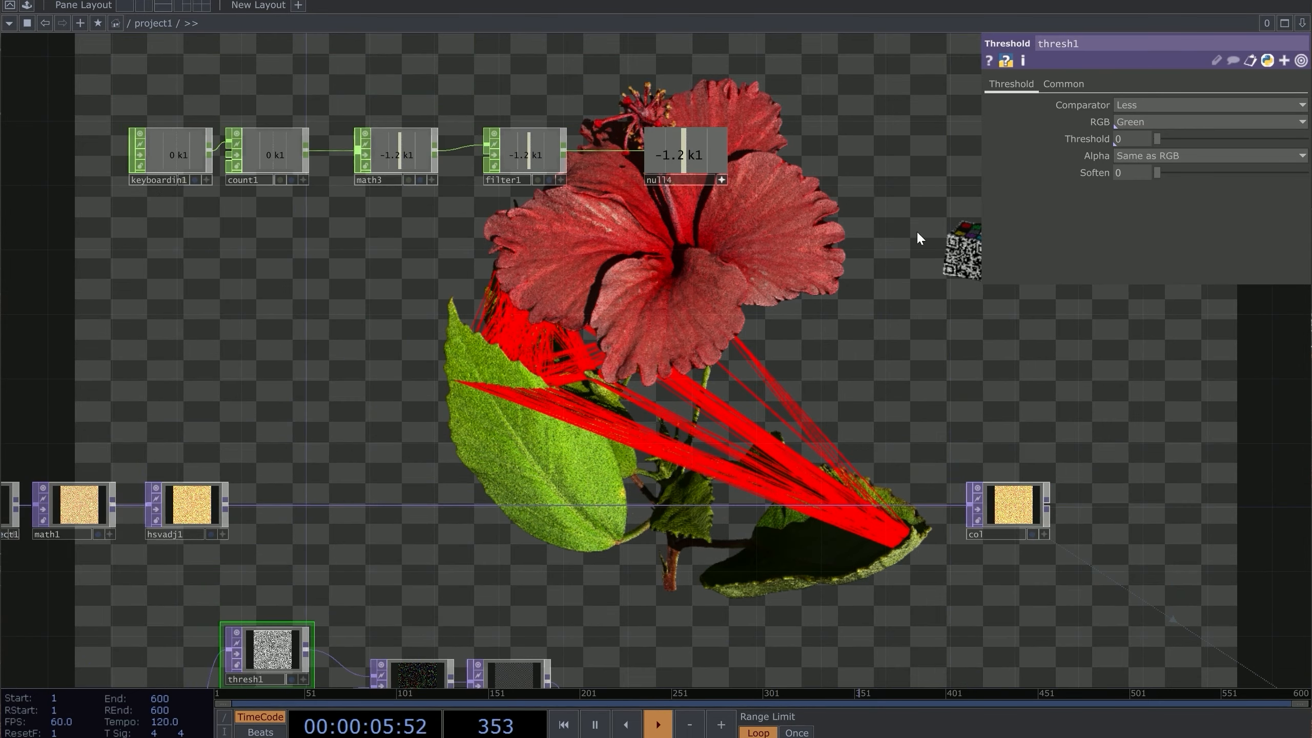
{"action": "left_click_drag", "start_coordinate": [1157, 140], "coordinate": [1142, 142]}
{"action": "left_click", "coordinate": [1142, 144]}
Step: Trigger the keyboard toggle to test how the threshold sweeps across the flower
{"action": "left_click_drag", "start_coordinate": [797, 274], "coordinate": [741, 308]}
{"action": "scroll", "coordinate": [740, 309], "scroll_direction": "down", "scroll_amount": 1}
{"action": "scroll", "coordinate": [741, 309], "scroll_direction": "up", "scroll_amount": 1}
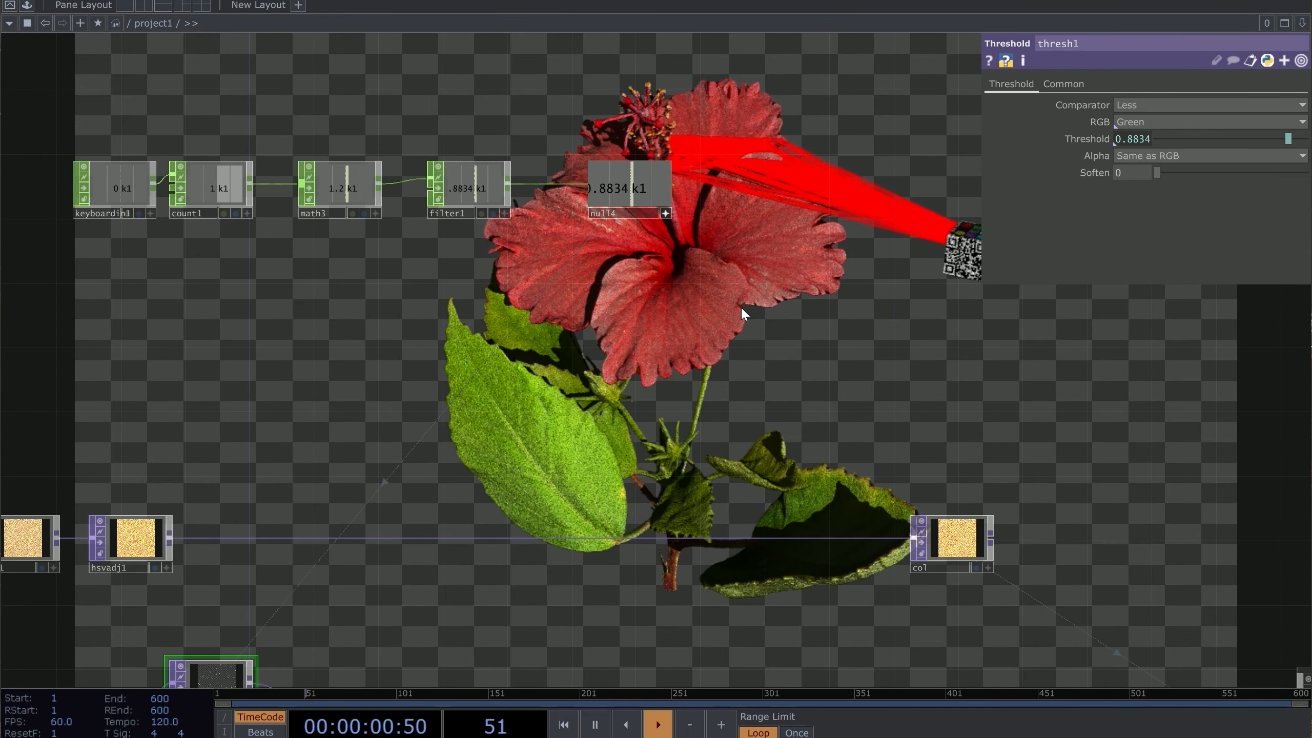
{"action": "key", "text": "1"}
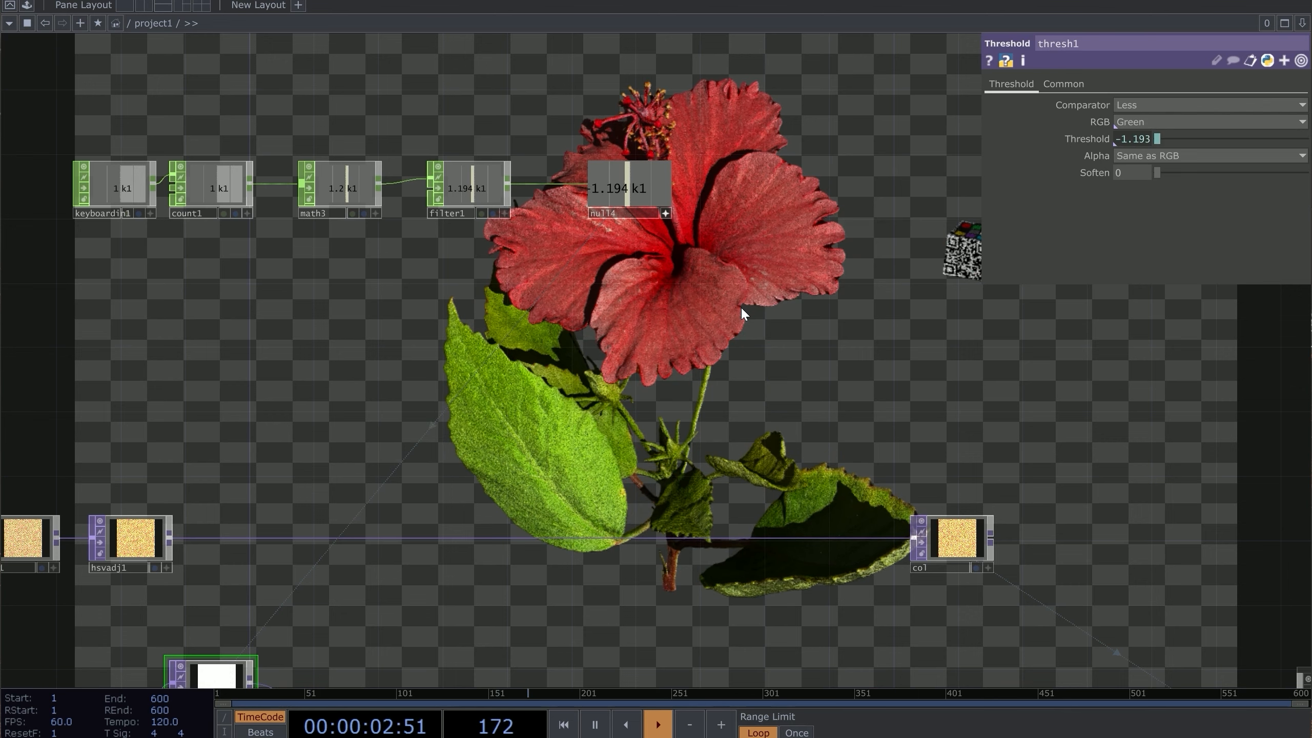
Step: Set the Filter Width of filter1 to 5 and trigger the keyboard toggle again
{"action": "left_click", "coordinate": [468, 186]}
{"action": "left_click_drag", "start_coordinate": [492, 317], "coordinate": [449, 285]}
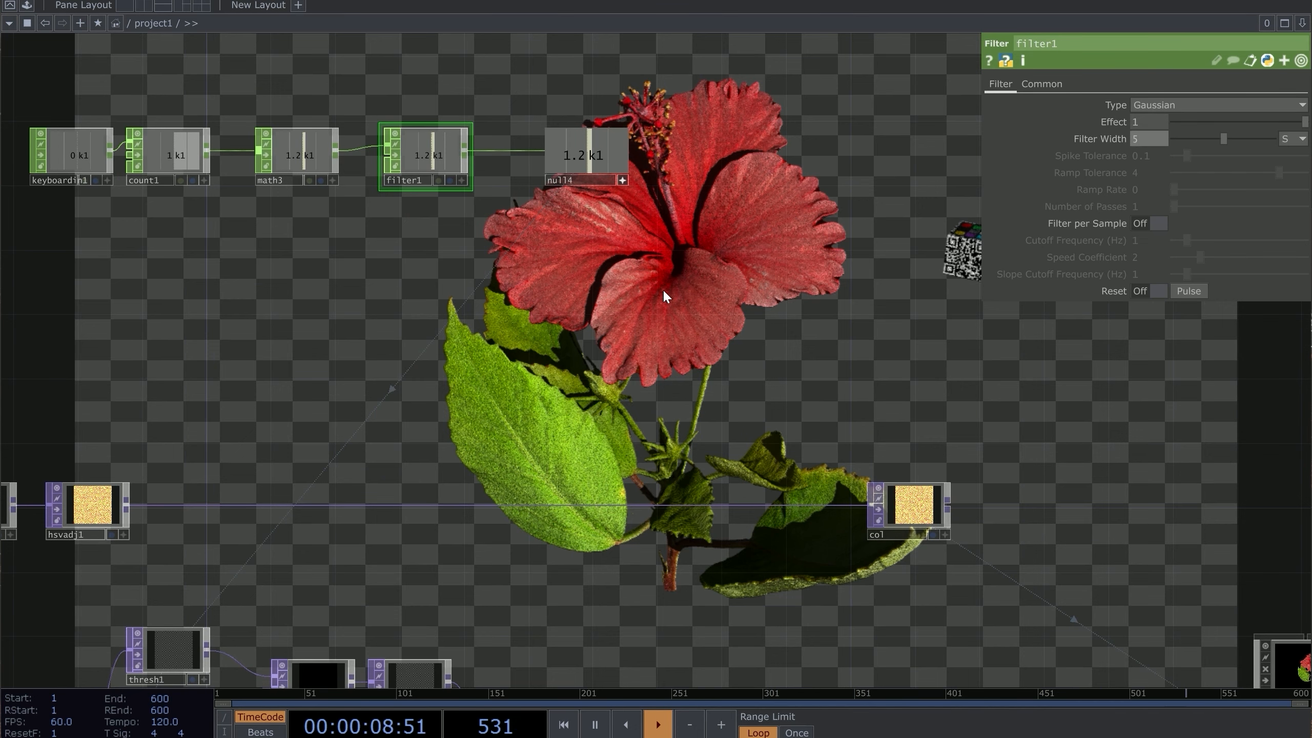
{"action": "key", "text": "1"}
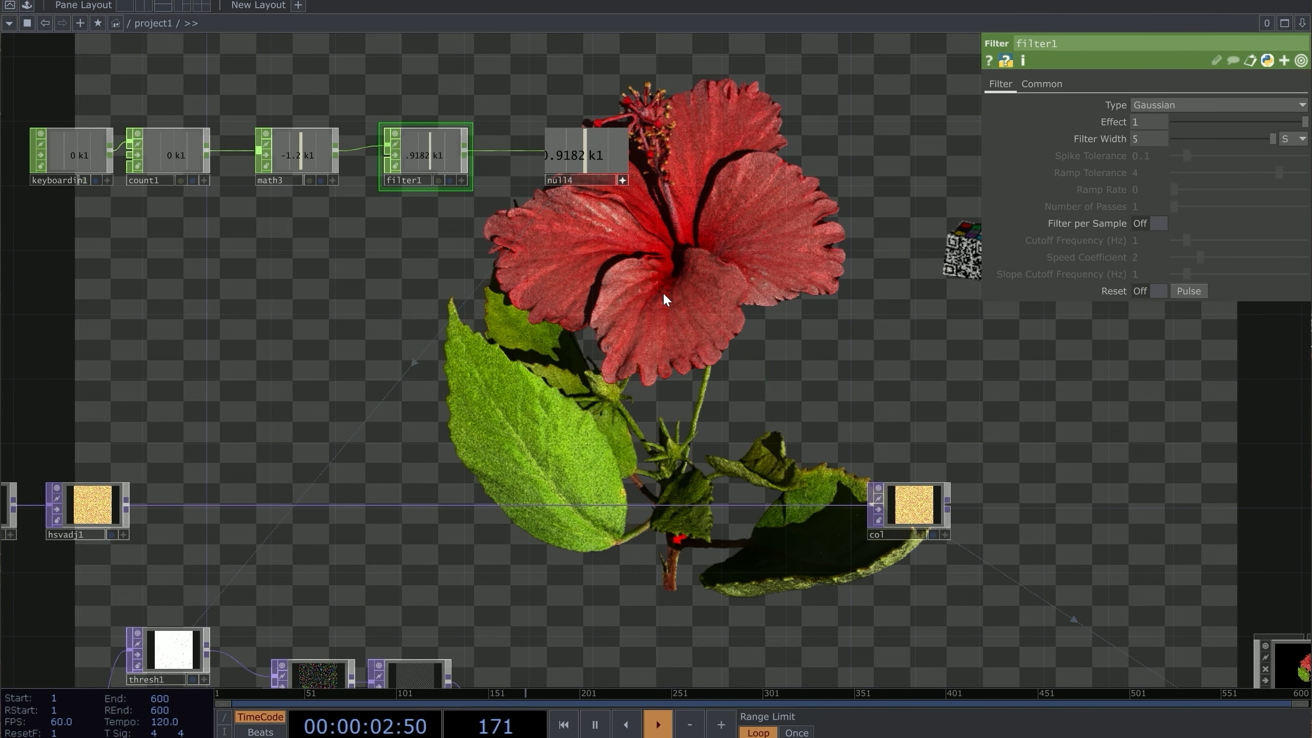
Step: Examine the effect on the flower across the render nodes and the line-drawing chain leading to geo2
{"action": "scroll", "coordinate": [637, 258], "scroll_direction": "down", "scroll_amount": 2}
{"action": "scroll", "coordinate": [712, 330], "scroll_direction": "up", "scroll_amount": 4}
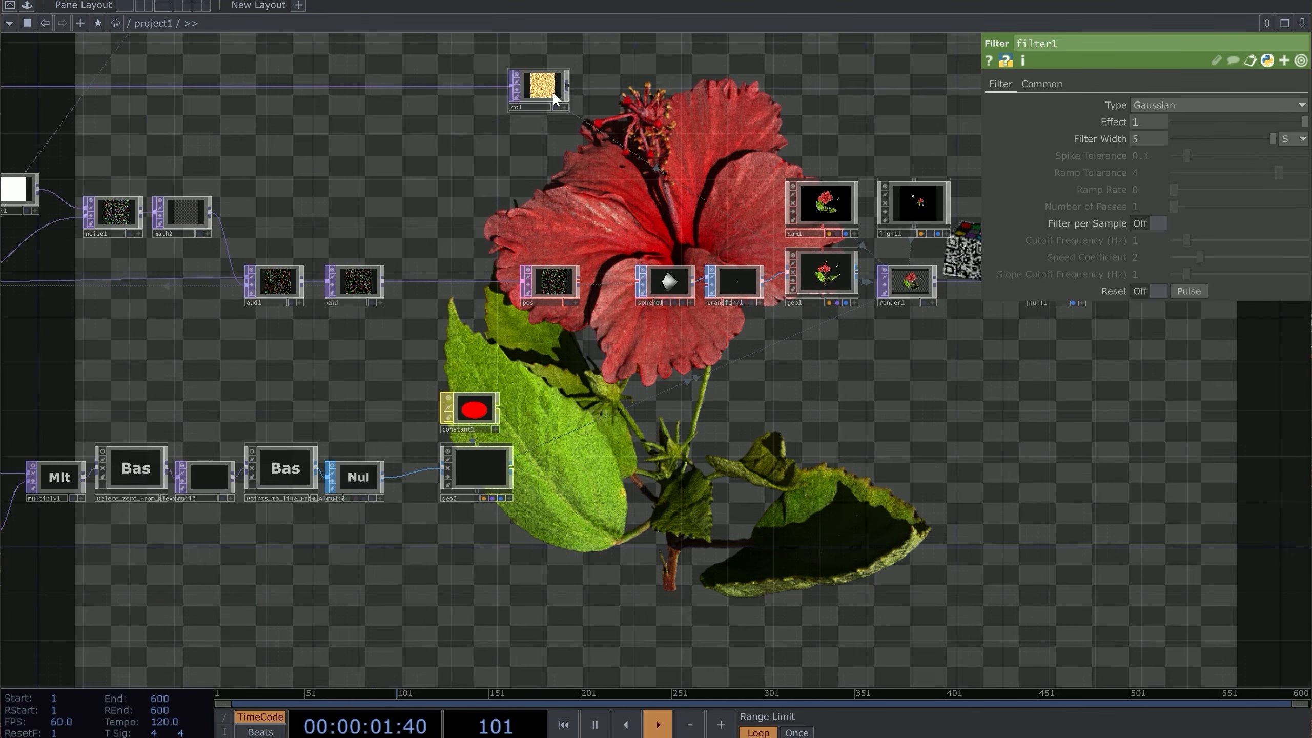
{"action": "left_click_drag", "start_coordinate": [554, 93], "coordinate": [491, 93]}
{"action": "left_click_drag", "start_coordinate": [626, 263], "coordinate": [658, 173]}
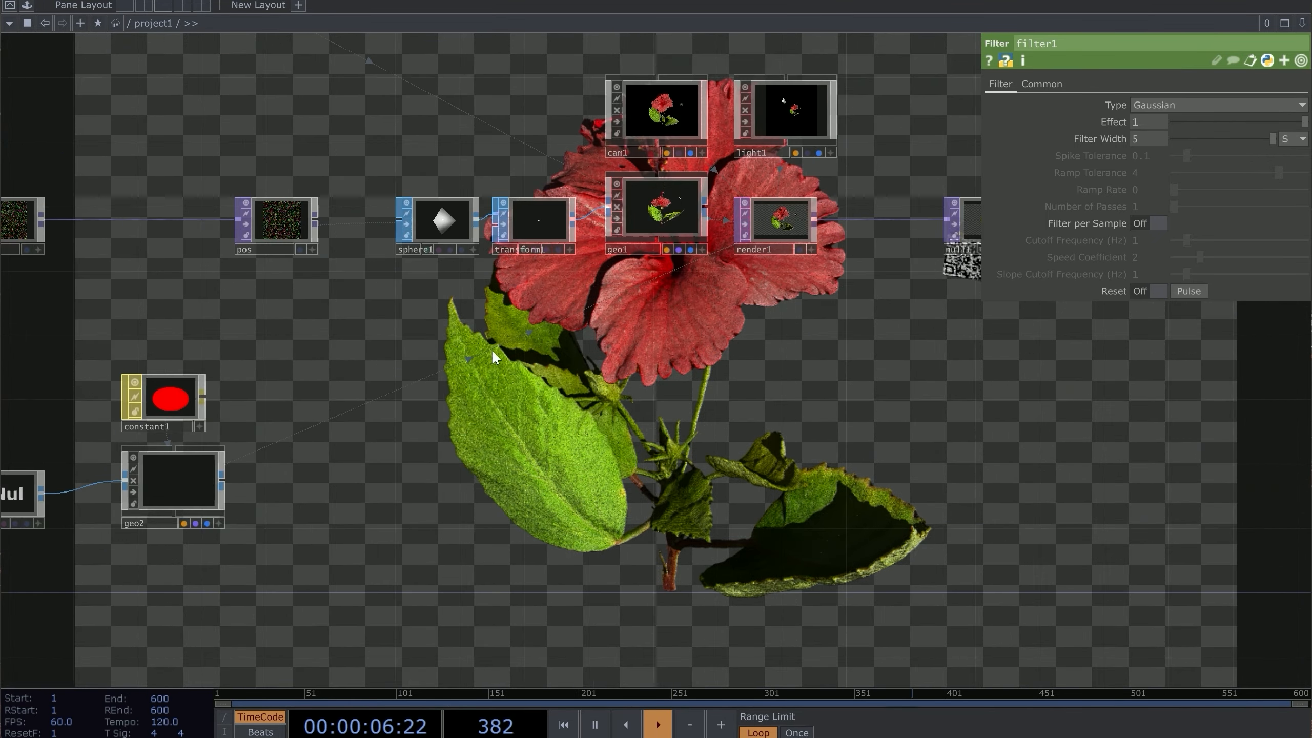
{"action": "scroll", "coordinate": [517, 362], "scroll_direction": "down", "scroll_amount": 3}
{"action": "scroll", "coordinate": [603, 377], "scroll_direction": "up", "scroll_amount": 3}
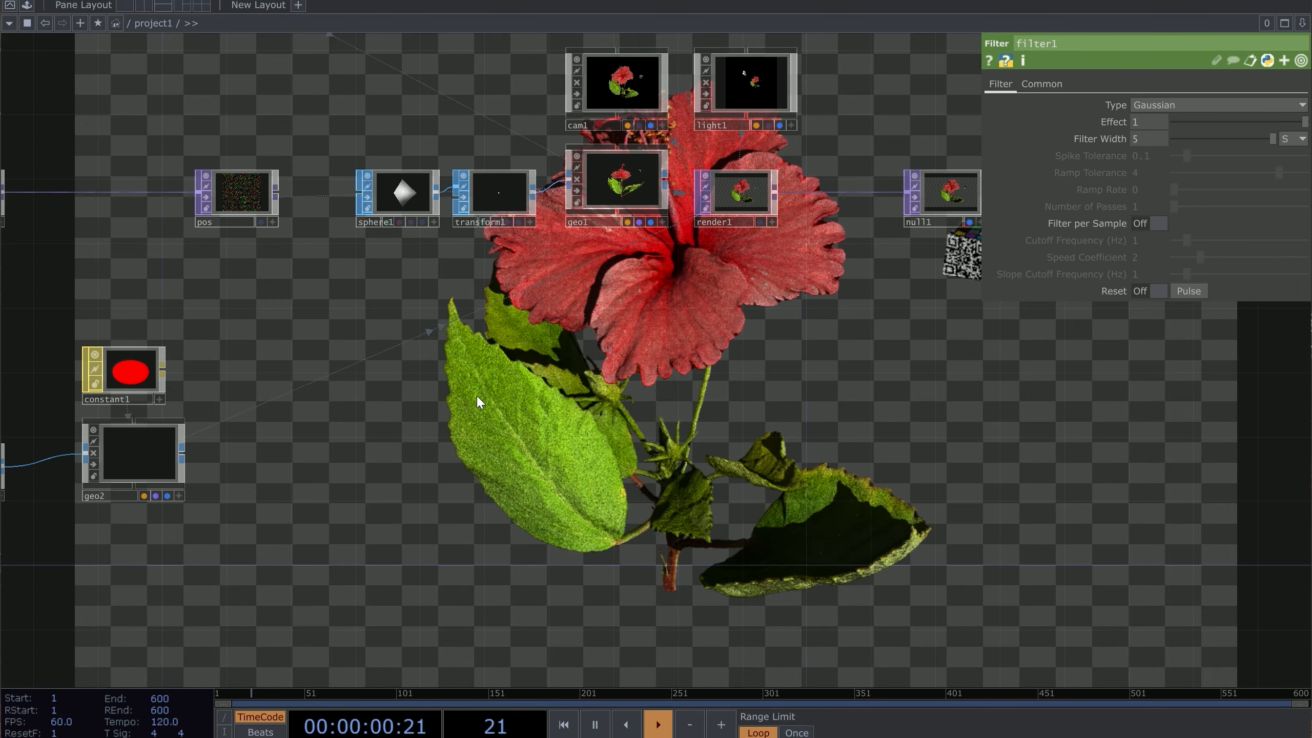
{"action": "left_click_drag", "start_coordinate": [372, 335], "coordinate": [347, 144]}
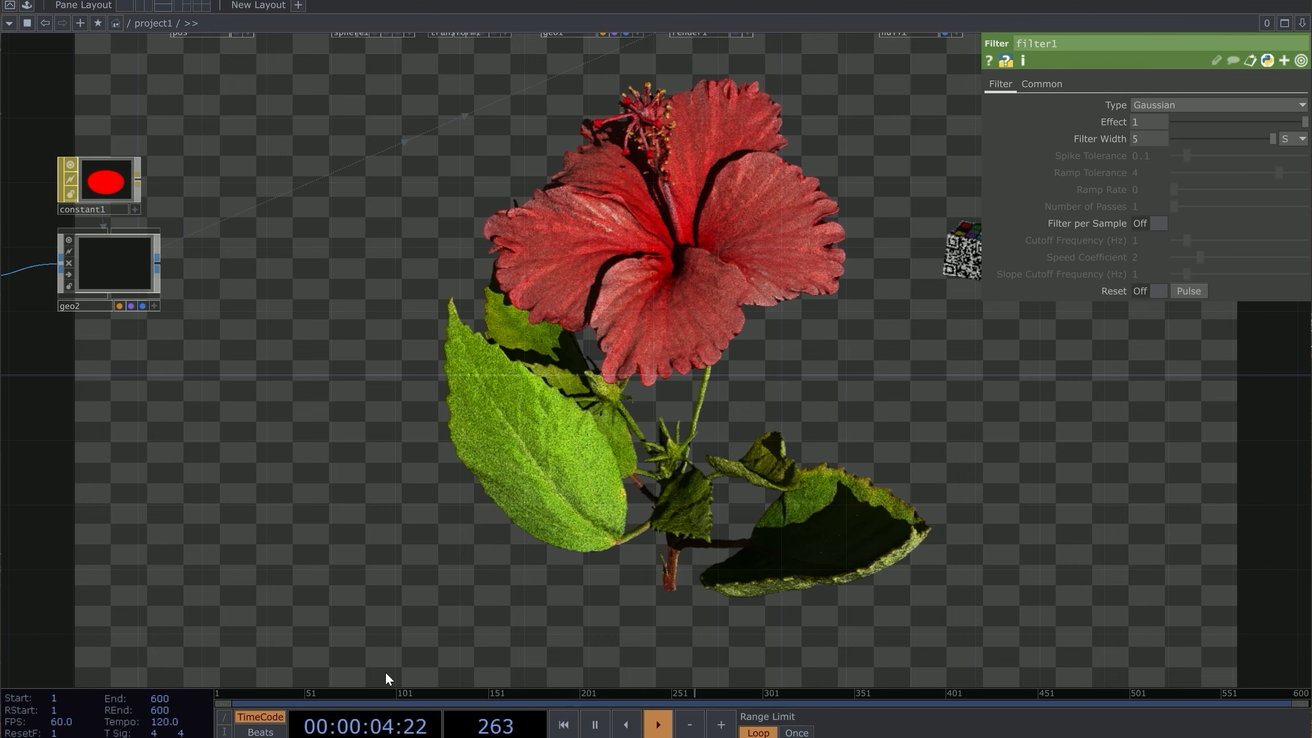
{"action": "left_click_drag", "start_coordinate": [227, 426], "coordinate": [685, 372]}
{"action": "scroll", "coordinate": [685, 372], "scroll_direction": "down", "scroll_amount": 3}
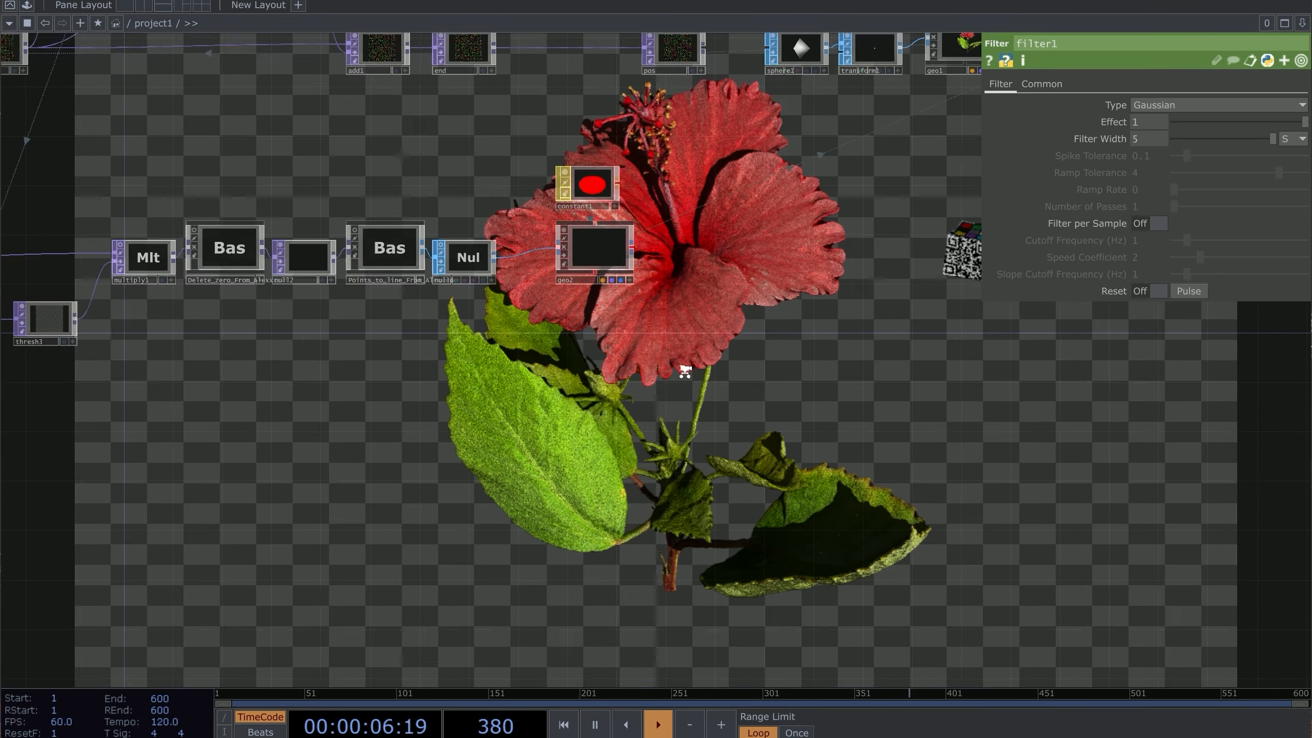
{"action": "scroll", "coordinate": [641, 411], "scroll_direction": "up", "scroll_amount": 3}
{"action": "left_click_drag", "start_coordinate": [312, 413], "coordinate": [600, 442]}
{"action": "left_click_drag", "start_coordinate": [807, 339], "coordinate": [672, 404]}
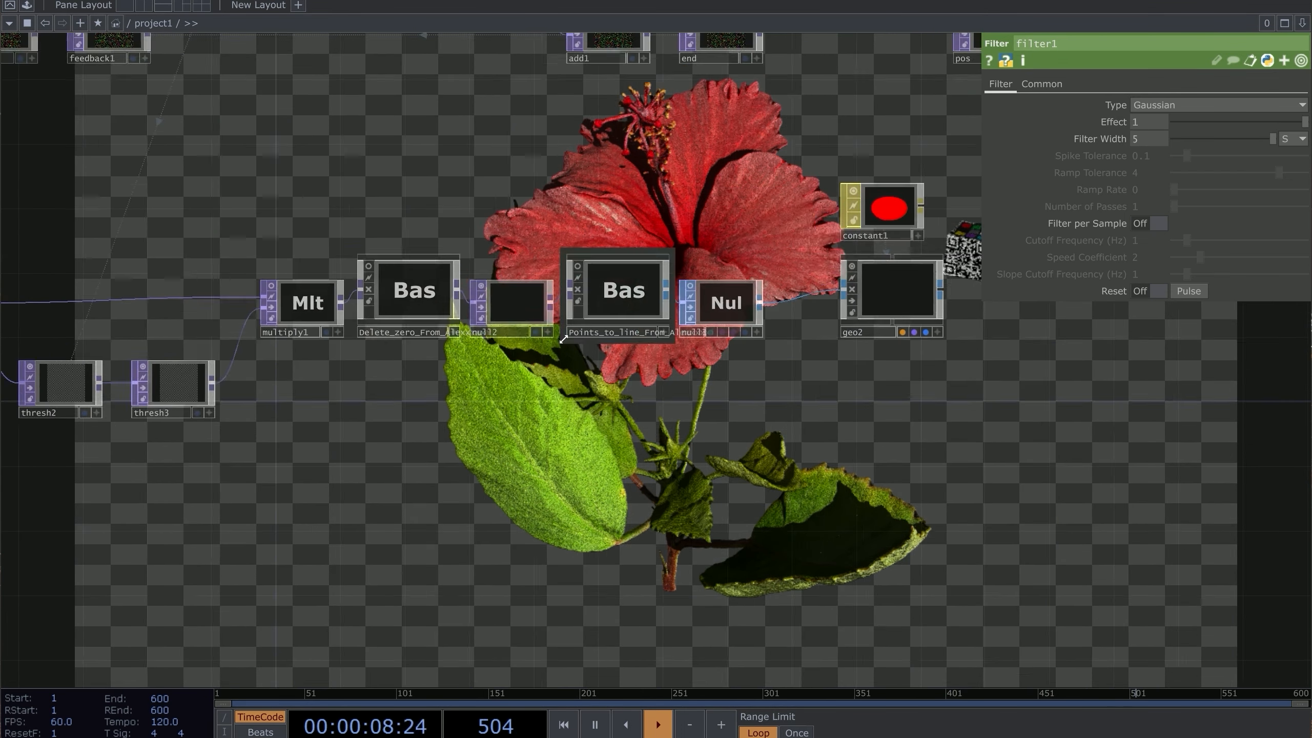
Step: Add a Crop TOP branching from the output of null2 and place it below the Points_to_line component
{"action": "scroll", "coordinate": [663, 293], "scroll_direction": "up", "scroll_amount": 3}
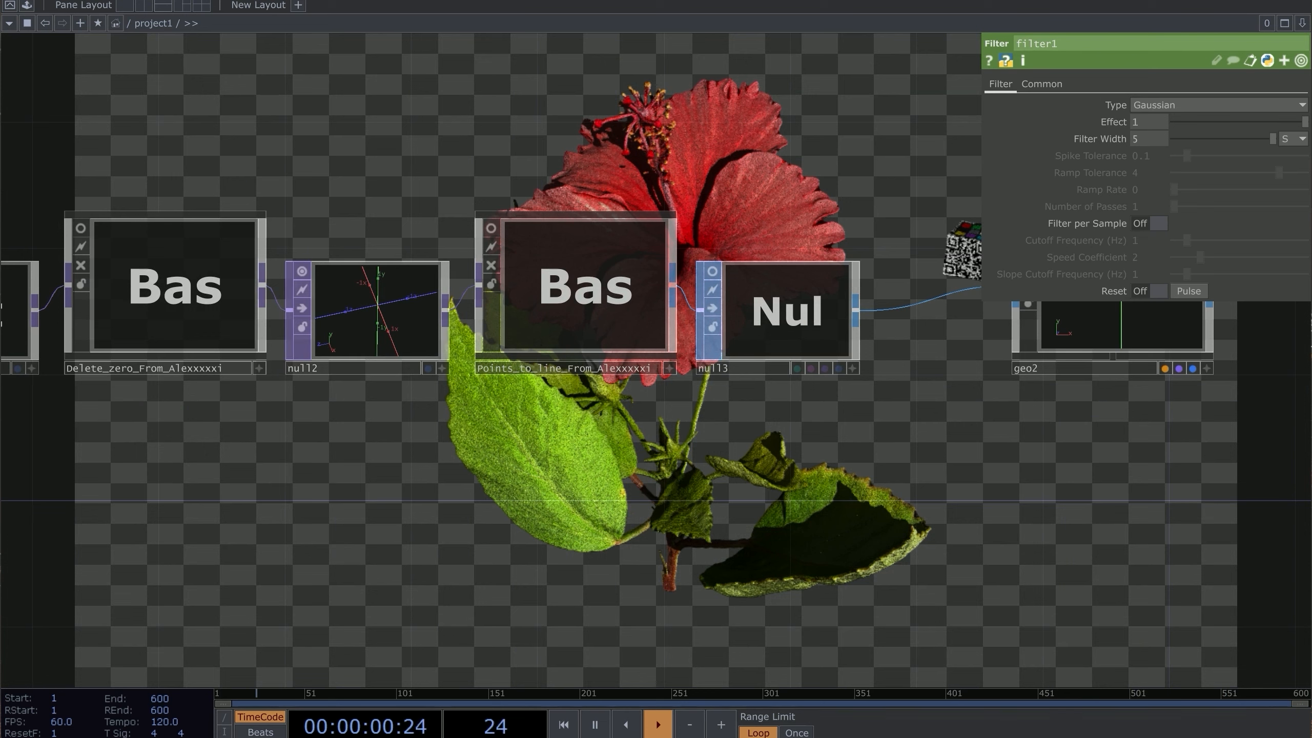
{"action": "left_click", "coordinate": [450, 313]}
{"action": "type", "text": "cr"}
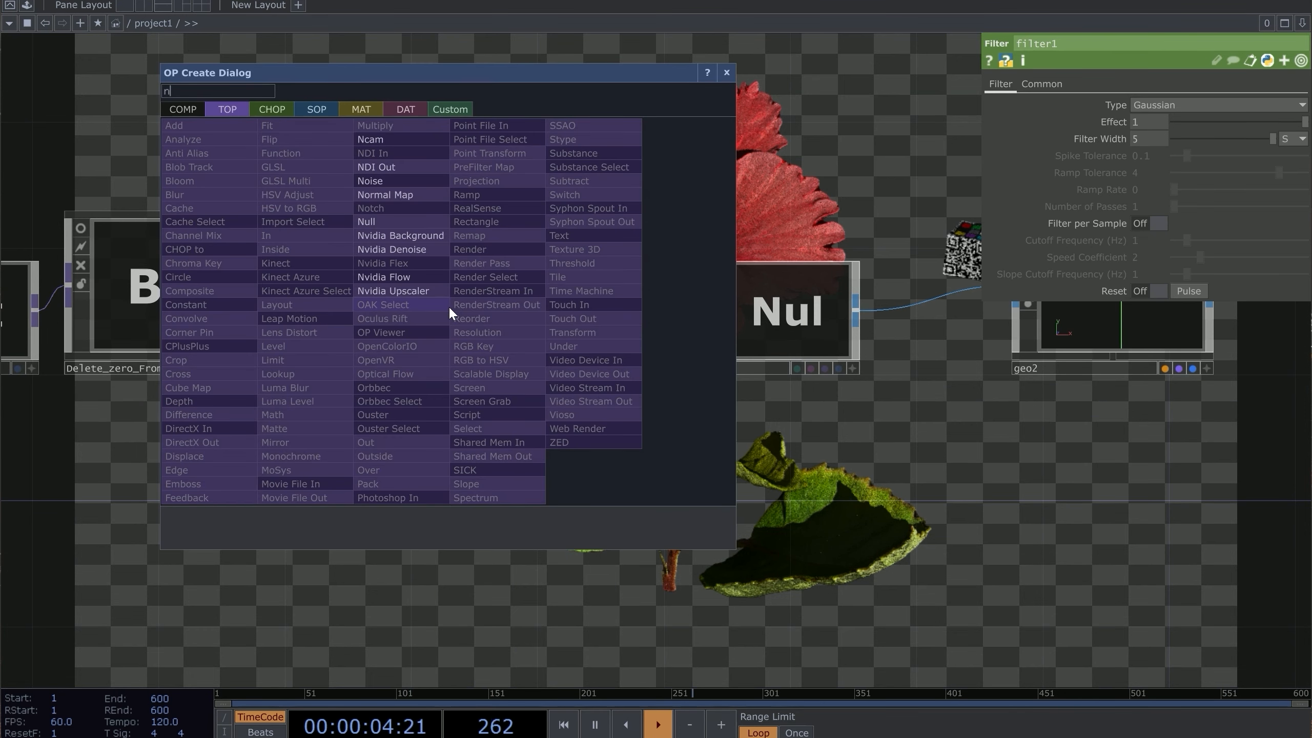
{"action": "left_click", "coordinate": [180, 362]}
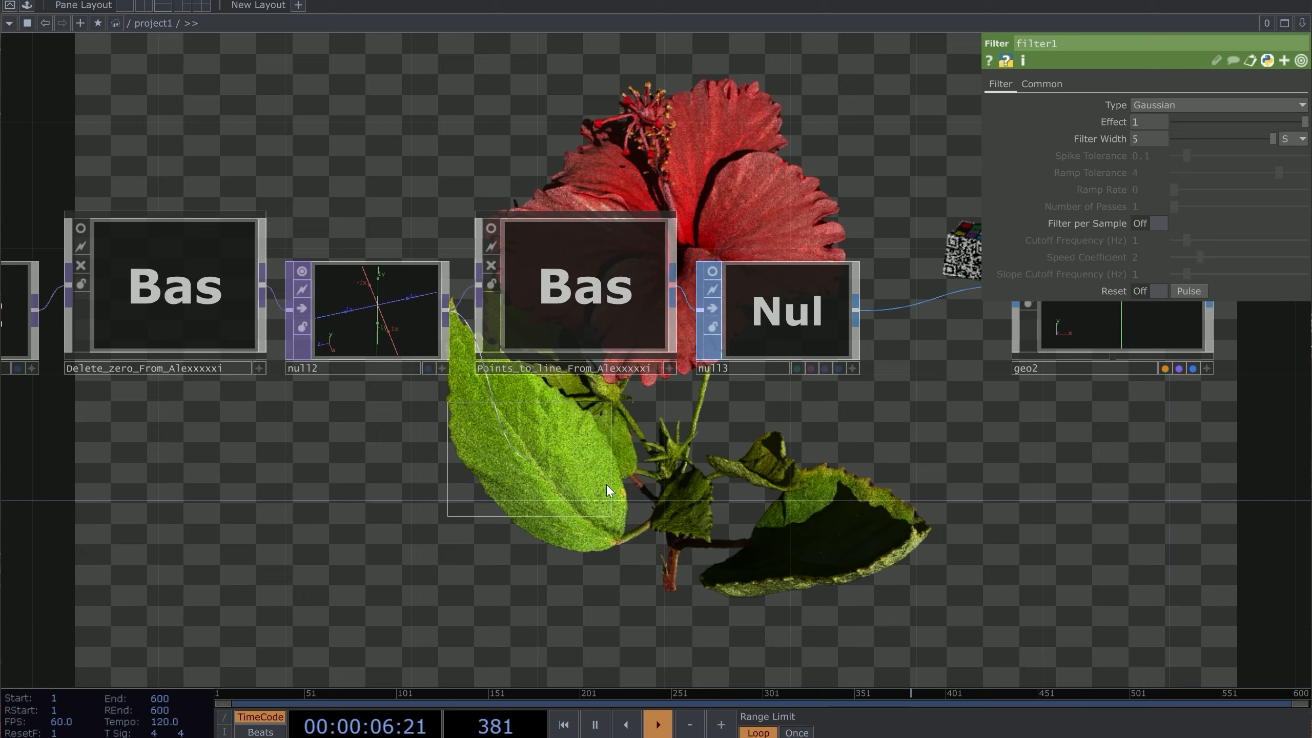
{"action": "left_click", "coordinate": [606, 485]}
Step: Set the Crop Right of crop1 to 1 with pixels as its unit
{"action": "left_click_drag", "start_coordinate": [599, 486], "coordinate": [533, 552]}
{"action": "scroll", "coordinate": [579, 475], "scroll_direction": "up", "scroll_amount": 2}
{"action": "scroll", "coordinate": [580, 475], "scroll_direction": "up", "scroll_amount": 2}
{"action": "scroll", "coordinate": [580, 474], "scroll_direction": "down", "scroll_amount": 4}
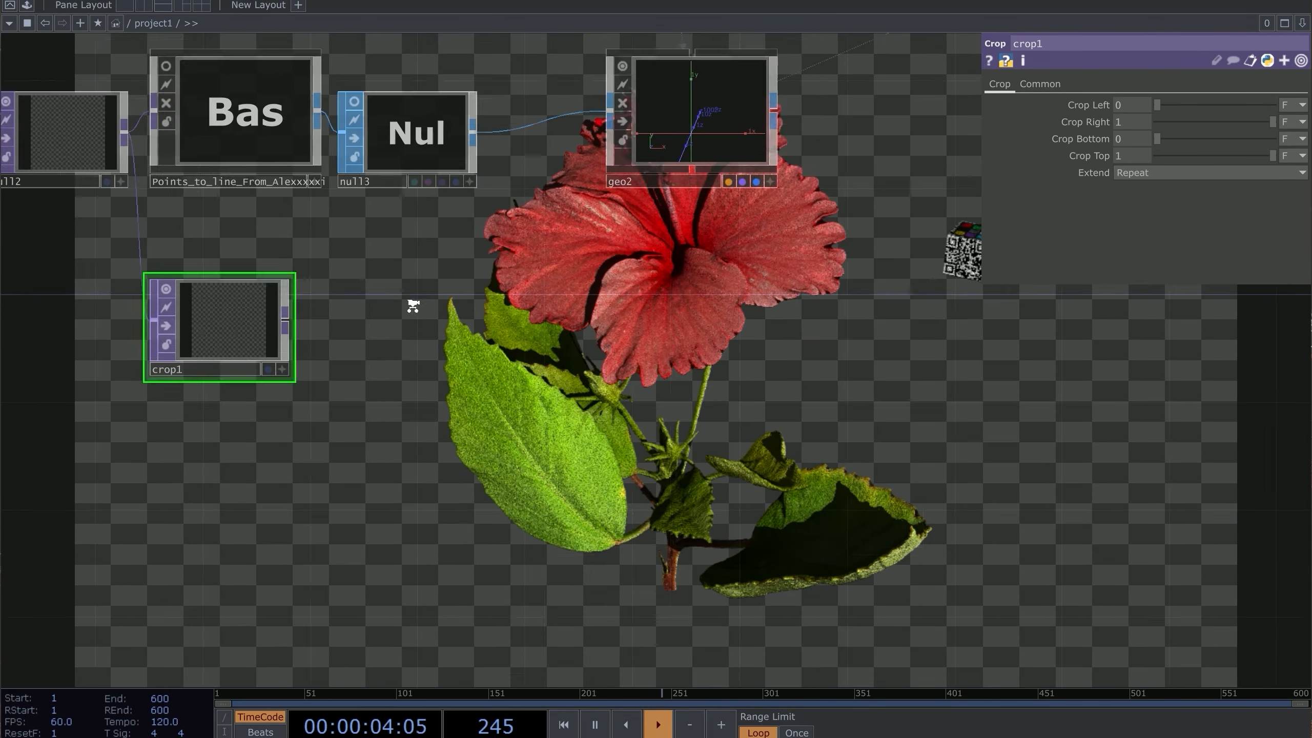
{"action": "scroll", "coordinate": [413, 306], "scroll_direction": "up", "scroll_amount": 2}
{"action": "left_click_drag", "start_coordinate": [568, 277], "coordinate": [681, 229]}
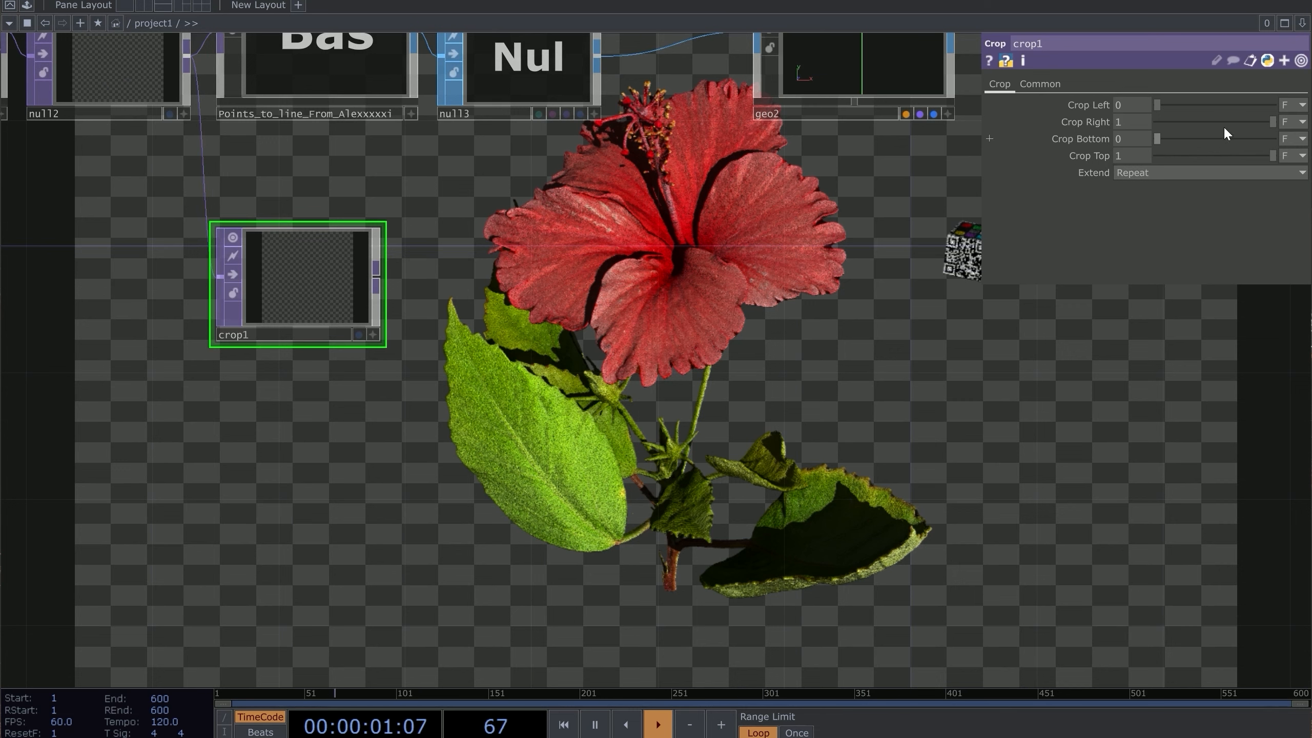
{"action": "left_click", "coordinate": [1270, 136]}
{"action": "left_click", "coordinate": [1269, 137]}
Step: Pause the timeline and inspect the node information of null2 and crop1
{"action": "left_click_drag", "start_coordinate": [394, 187], "coordinate": [749, 293]}
{"action": "left_click_drag", "start_coordinate": [491, 267], "coordinate": [478, 285]}
{"action": "key", "text": "space"}
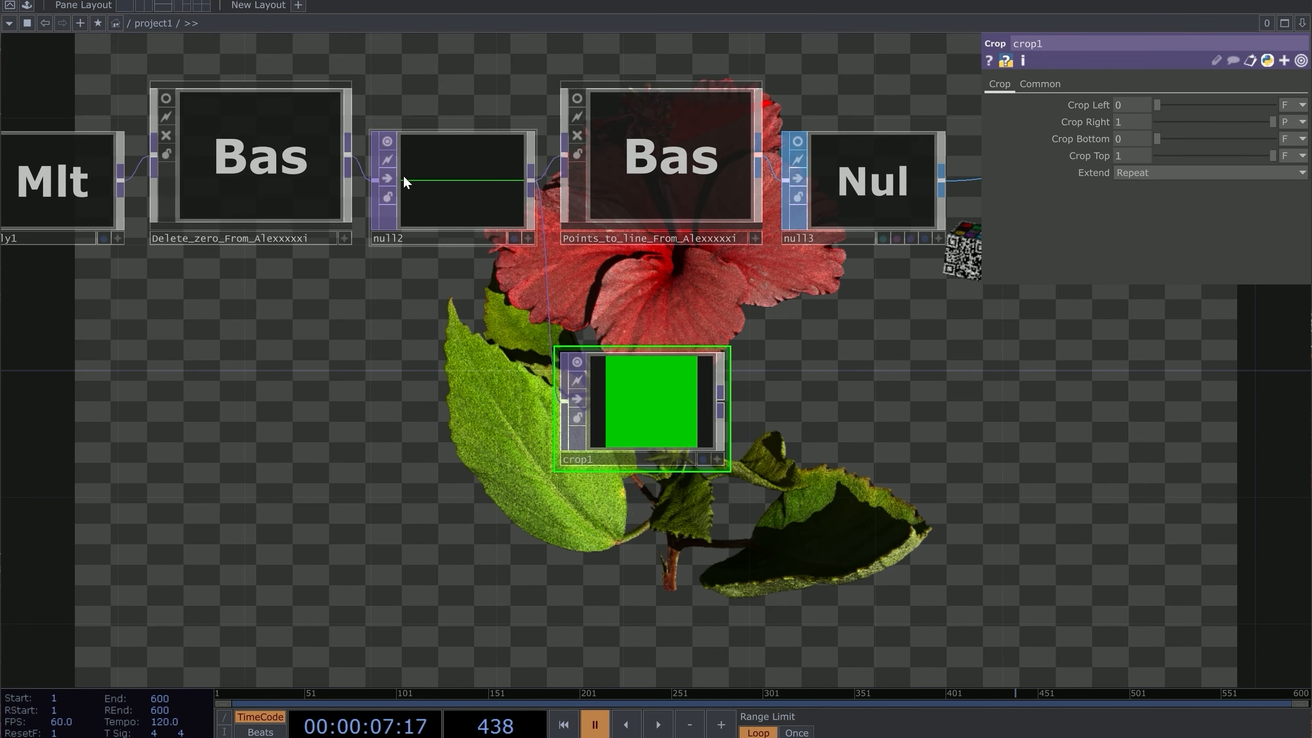
{"action": "middle_click", "coordinate": [473, 209]}
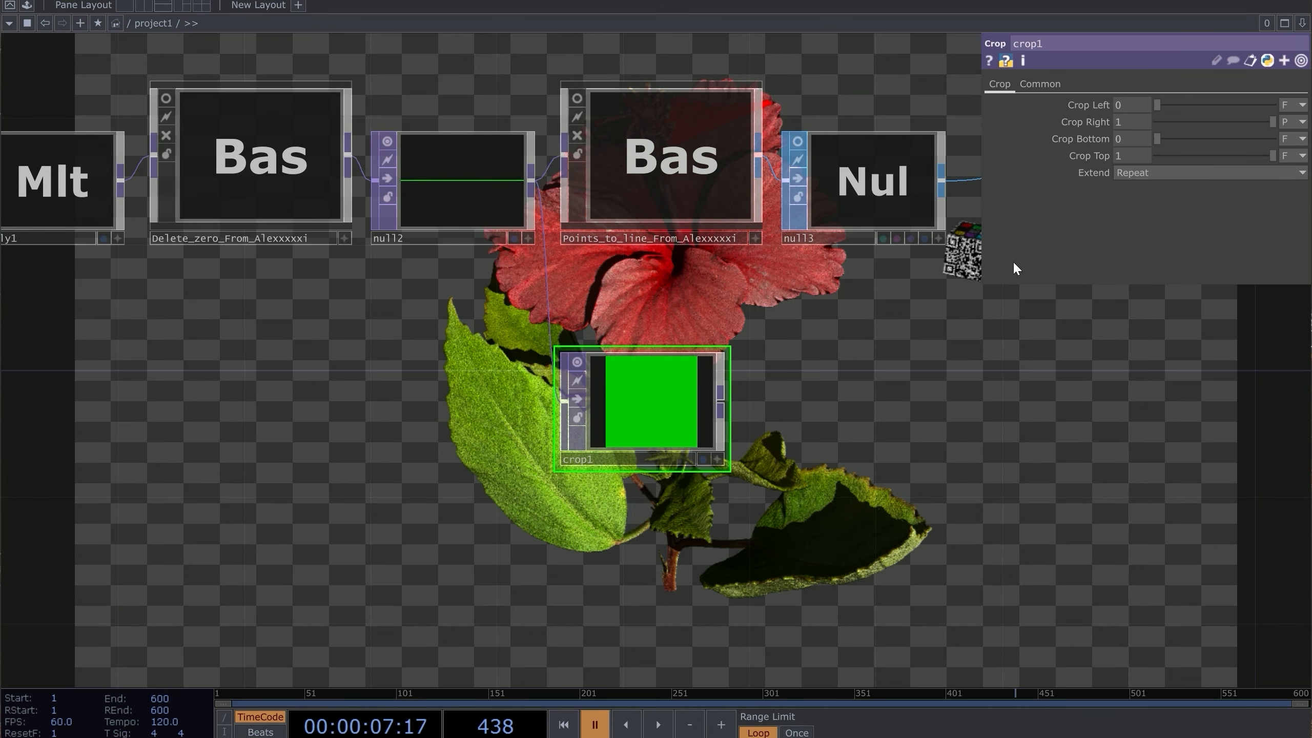
{"action": "middle_click", "coordinate": [652, 402]}
Step: Move crop1 farther down from the line-drawing row
{"action": "scroll", "coordinate": [556, 319], "scroll_direction": "down", "scroll_amount": 3}
{"action": "left_click_drag", "start_coordinate": [842, 439], "coordinate": [333, 339]}
{"action": "left_click_drag", "start_coordinate": [302, 355], "coordinate": [303, 403]}
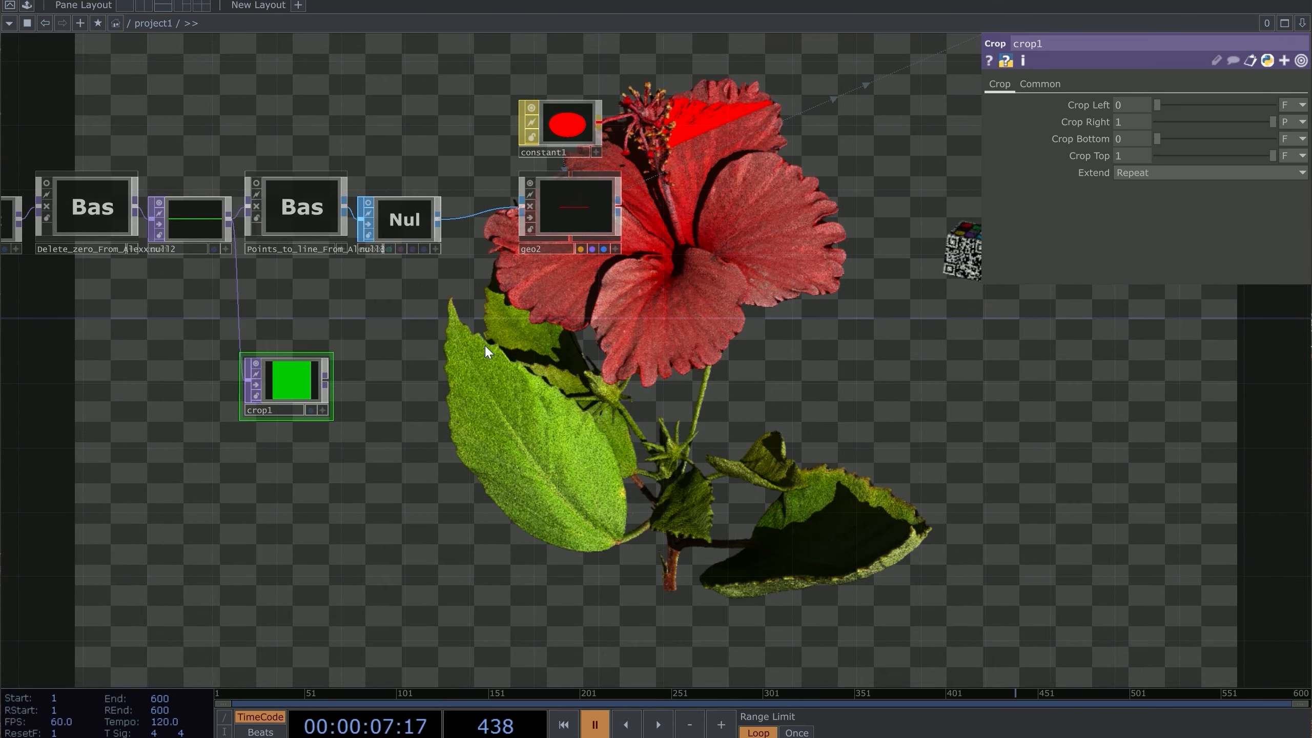
Step: Append a Null TOP to the output of crop1 and place it beside crop1
{"action": "right_click", "coordinate": [328, 382]}
{"action": "type", "text": "nul"}
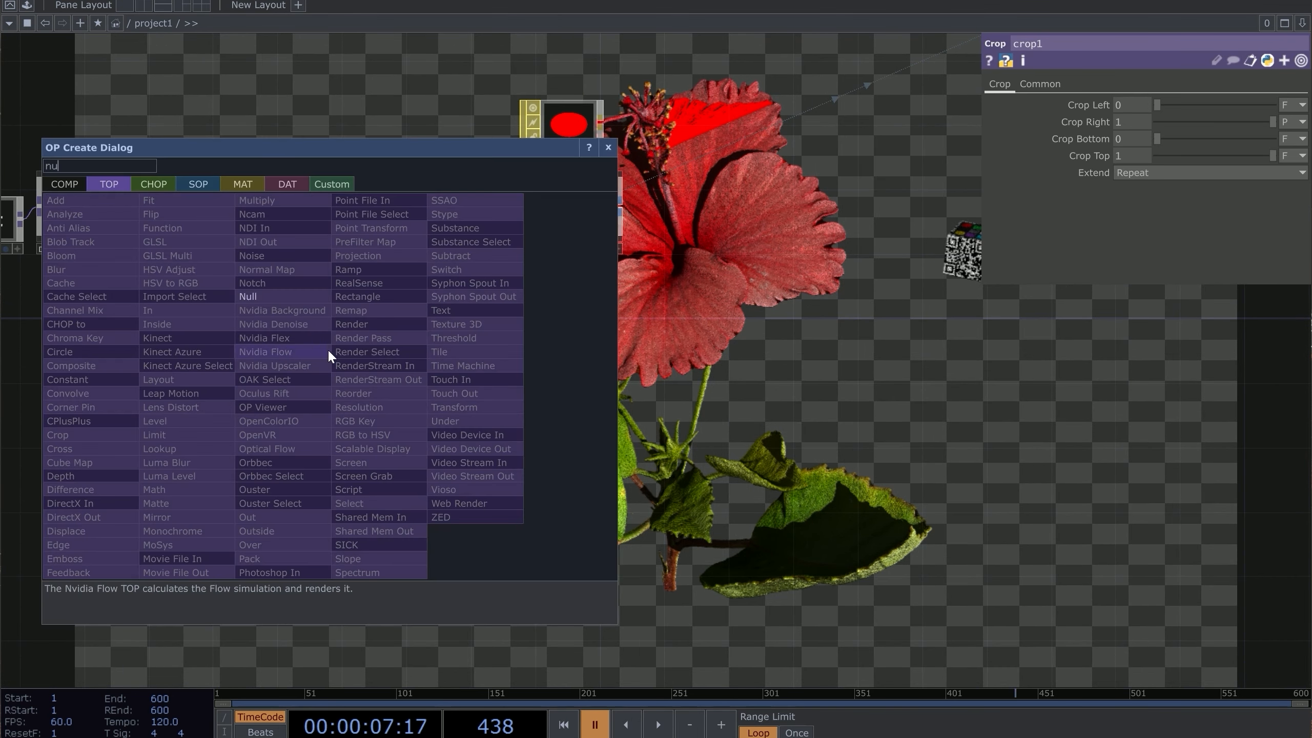
{"action": "left_click", "coordinate": [315, 297]}
{"action": "left_click", "coordinate": [442, 398]}
{"action": "scroll", "coordinate": [510, 389], "scroll_direction": "down", "scroll_amount": 1}
{"action": "left_click_drag", "start_coordinate": [456, 377], "coordinate": [321, 379]}
{"action": "scroll", "coordinate": [321, 381], "scroll_direction": "up", "scroll_amount": 1}
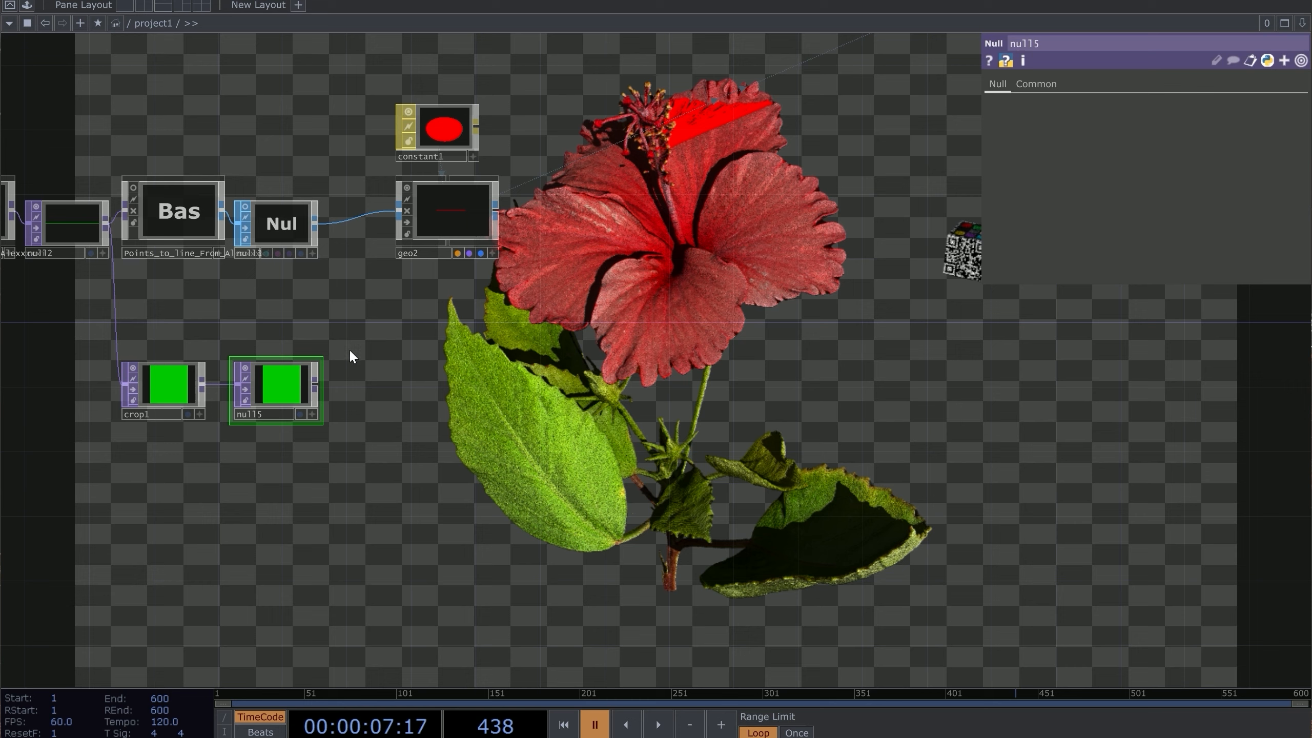
Step: Add a TOP to CHOP that reads null5 and line it up in a row with crop1 and null5
{"action": "right_click", "coordinate": [315, 384]}
{"action": "left_click", "coordinate": [140, 191]}
{"action": "left_click", "coordinate": [76, 221]}
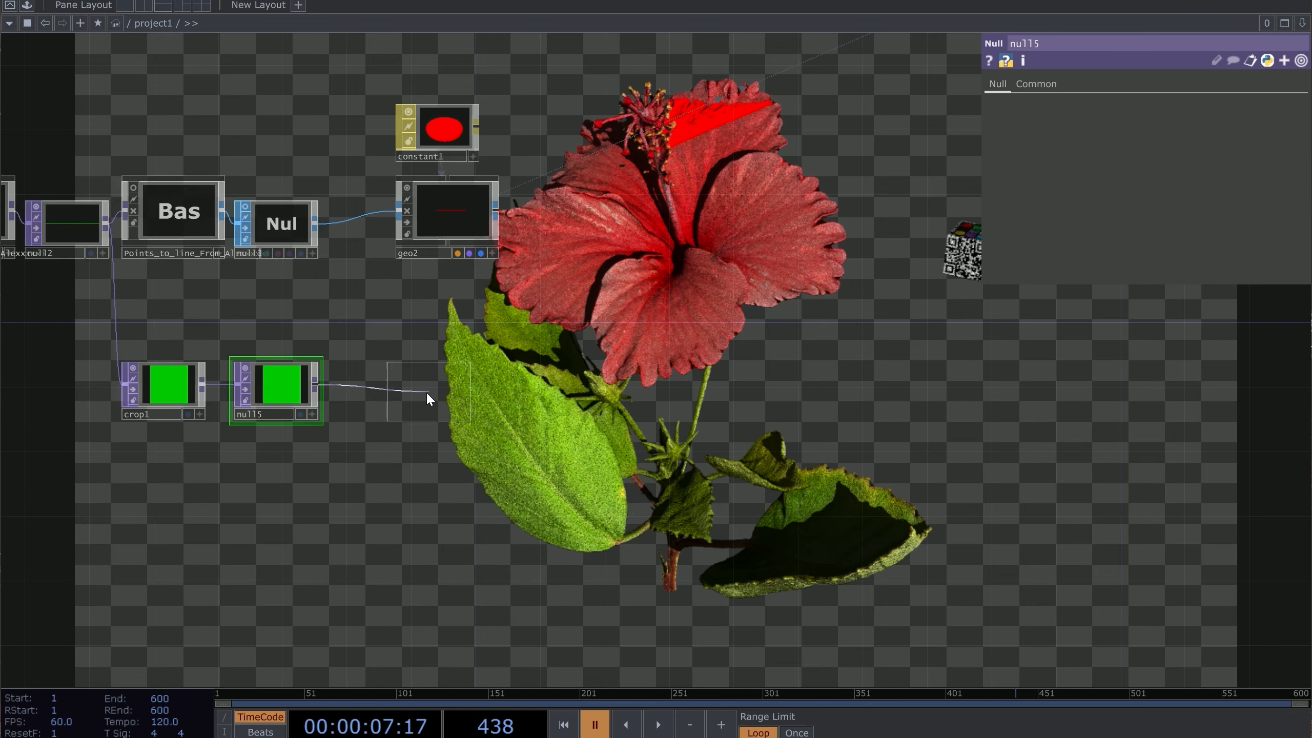
{"action": "left_click", "coordinate": [427, 392]}
{"action": "scroll", "coordinate": [424, 391], "scroll_direction": "up", "scroll_amount": 2}
{"action": "left_click_drag", "start_coordinate": [422, 392], "coordinate": [378, 392]}
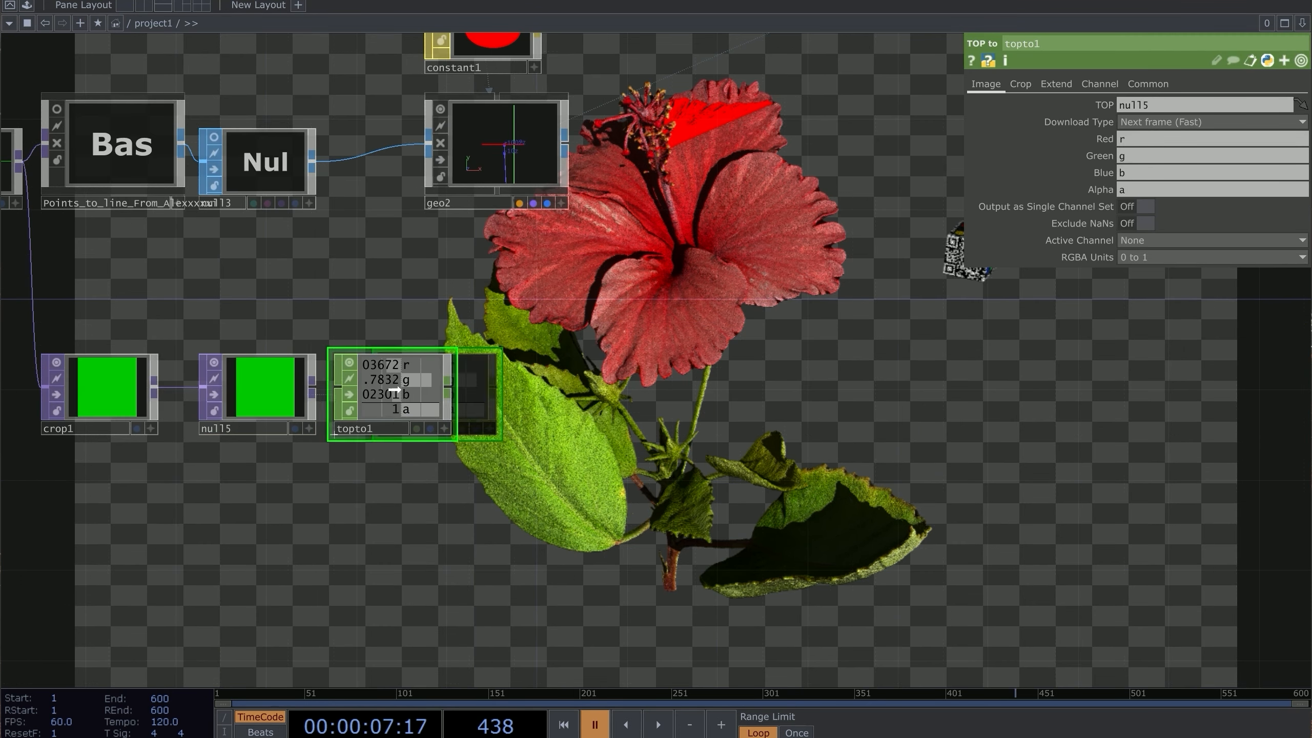
{"action": "left_click_drag", "start_coordinate": [294, 391], "coordinate": [249, 390]}
{"action": "left_click_drag", "start_coordinate": [252, 394], "coordinate": [275, 394]}
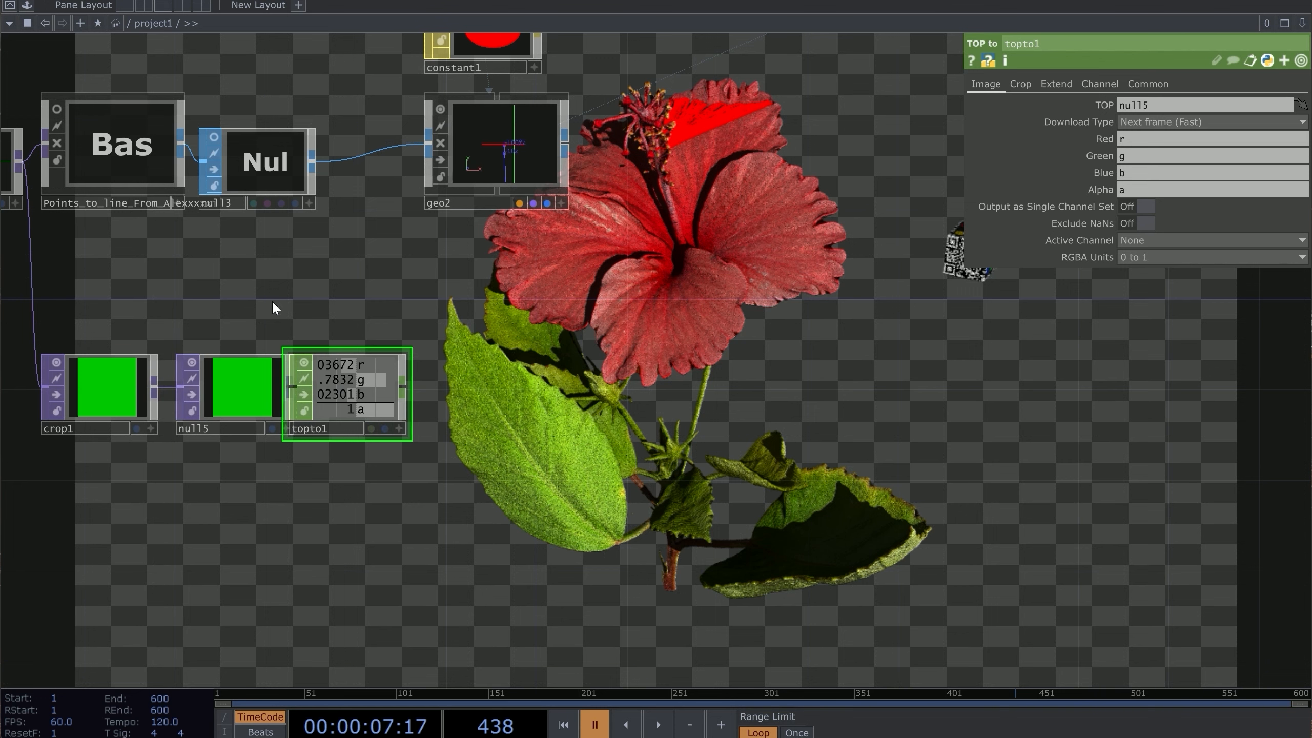
{"action": "left_click_drag", "start_coordinate": [370, 388], "coordinate": [392, 388]}
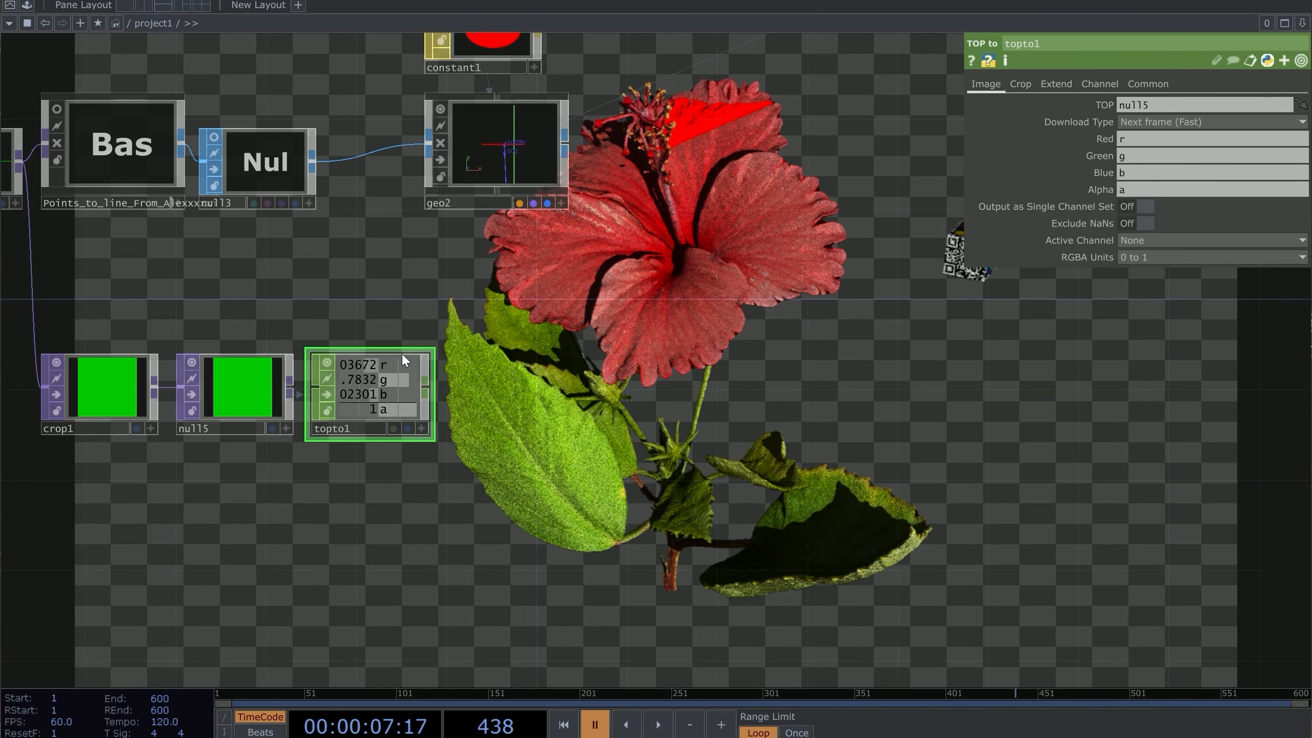
{"action": "scroll", "coordinate": [398, 359], "scroll_direction": "up", "scroll_amount": 3}
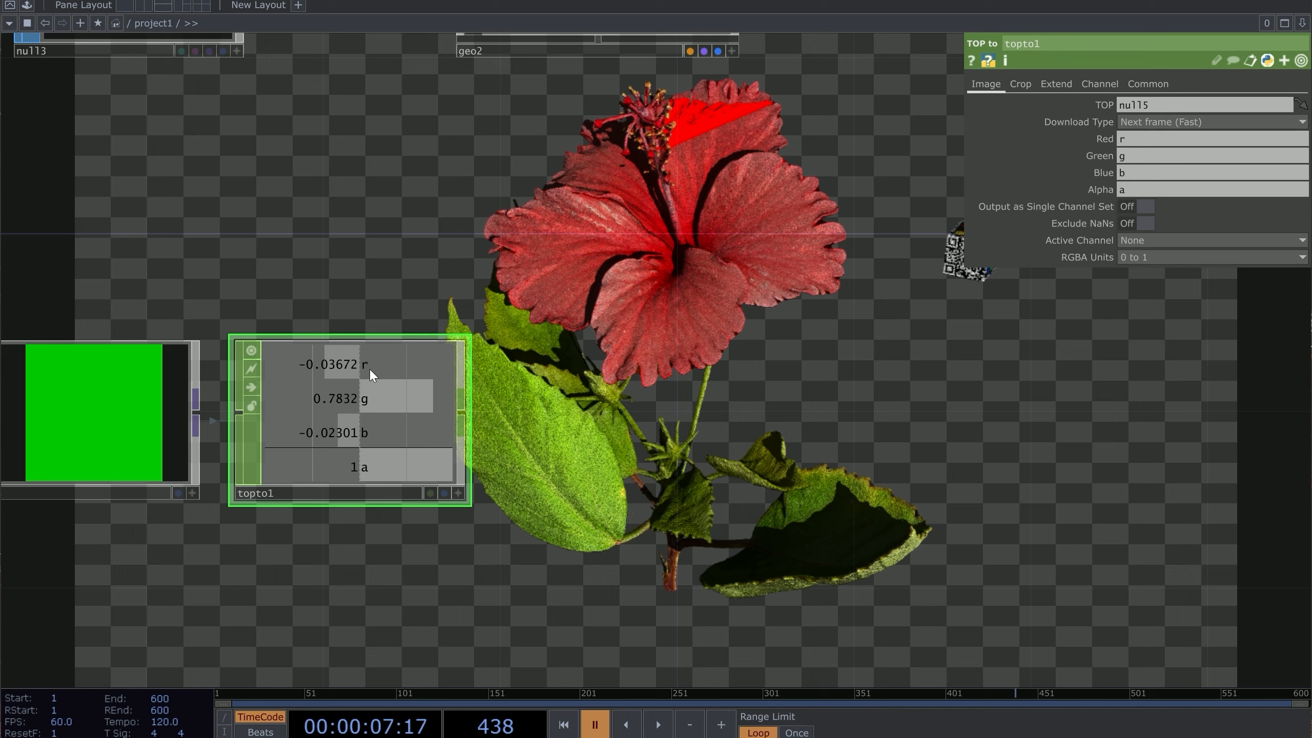
Step: Create a Line SOP beside topto1 in the lower row of the network
{"action": "scroll", "coordinate": [365, 393], "scroll_direction": "down", "scroll_amount": 5}
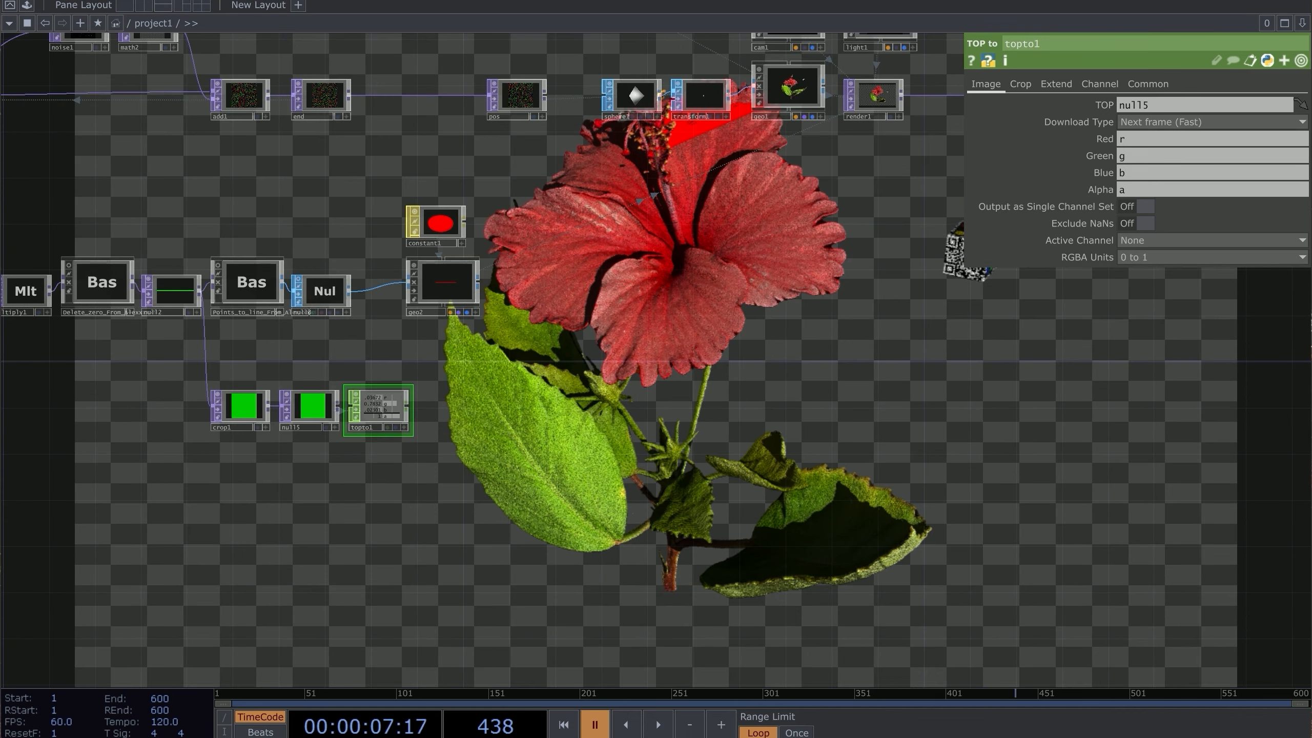
{"action": "key", "text": "Tab"}
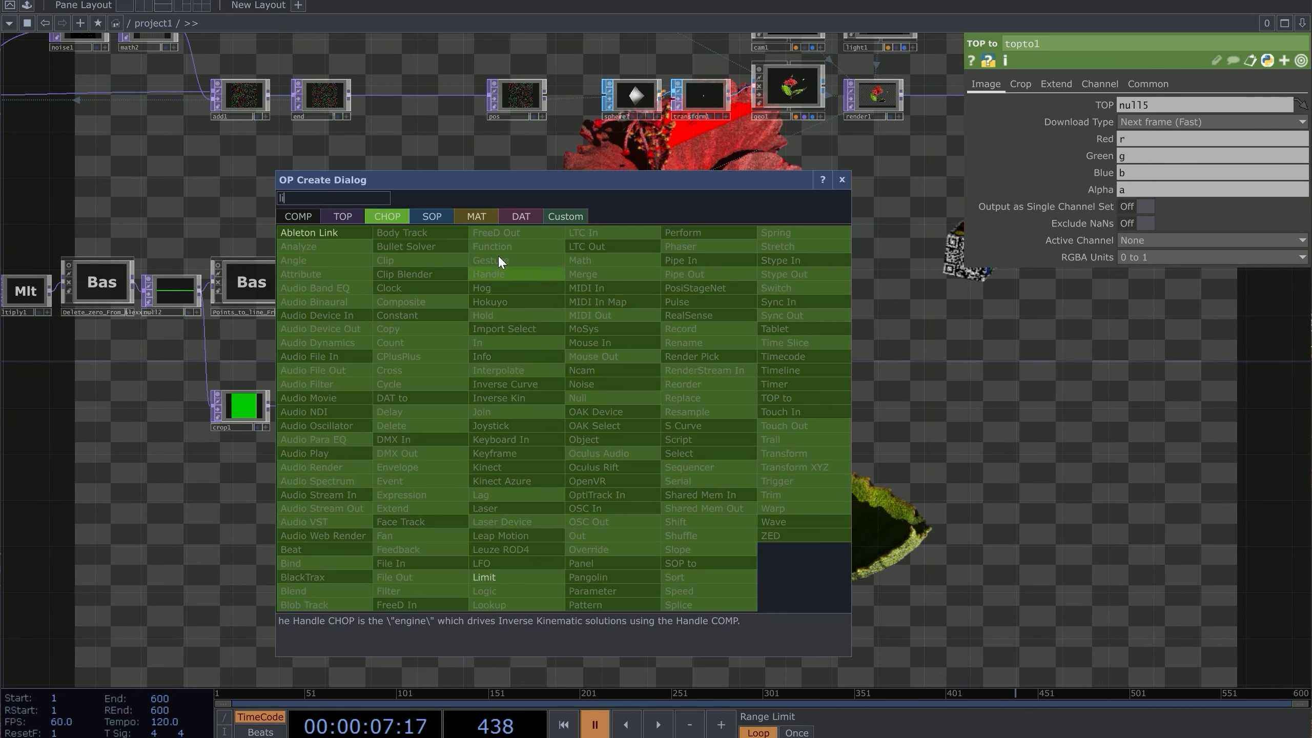
{"action": "left_click", "coordinate": [447, 218]}
{"action": "type", "text": "li"}
{"action": "left_click", "coordinate": [430, 550]}
{"action": "left_click", "coordinate": [493, 411]}
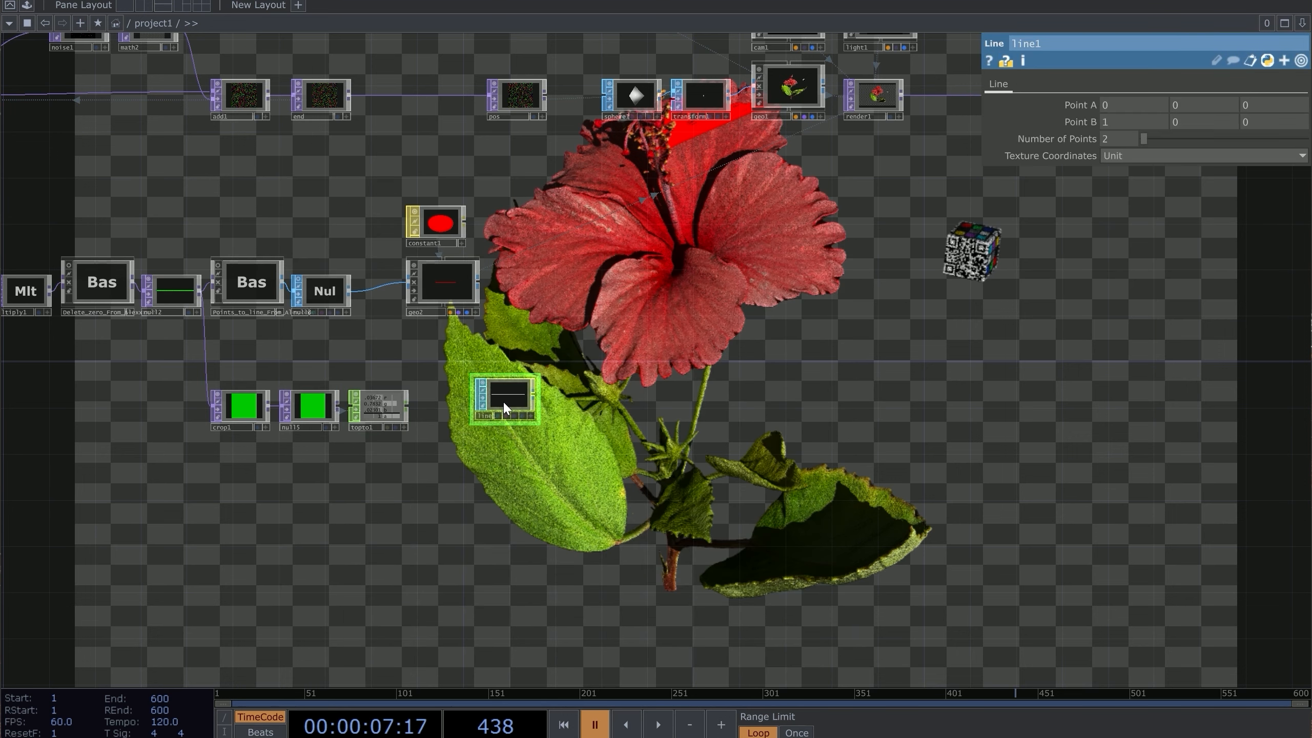
{"action": "scroll", "coordinate": [517, 409], "scroll_direction": "up", "scroll_amount": 3}
{"action": "left_click_drag", "start_coordinate": [744, 407], "coordinate": [647, 407]}
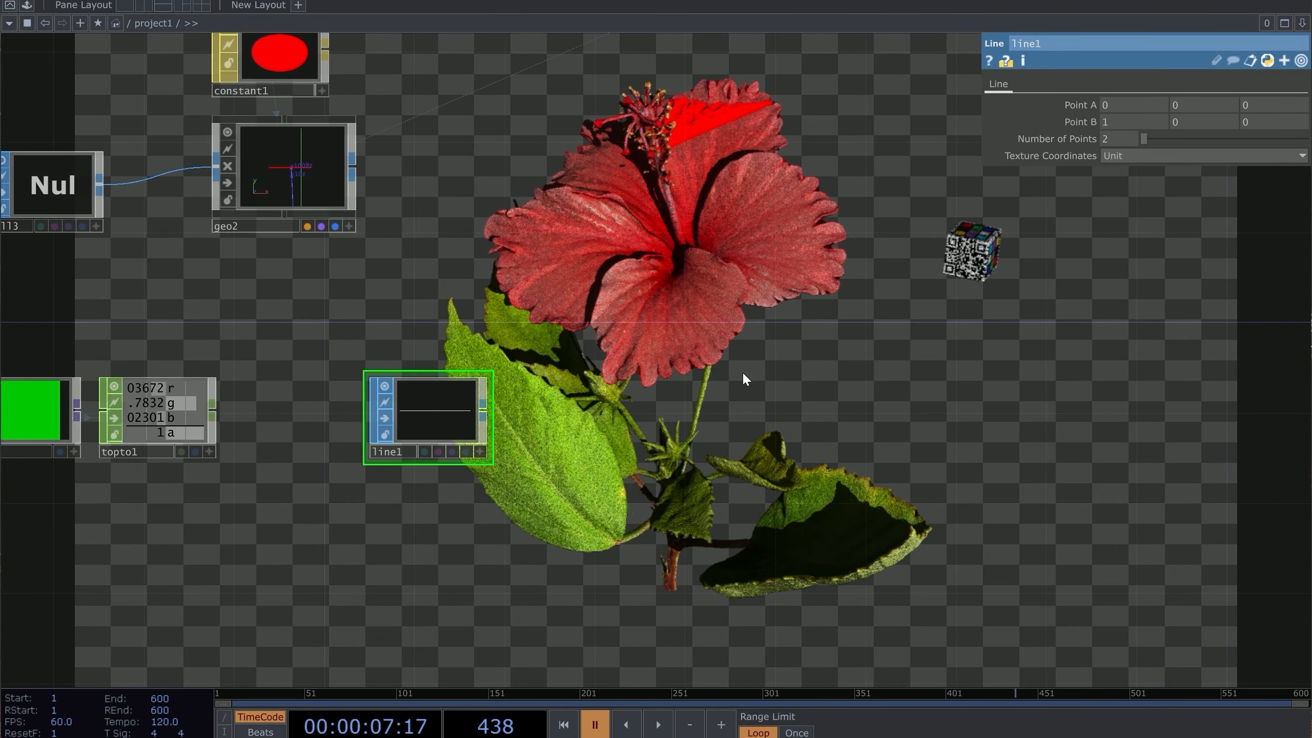
{"action": "left_click_drag", "start_coordinate": [508, 404], "coordinate": [282, 442]}
{"action": "scroll", "coordinate": [279, 444], "scroll_direction": "down", "scroll_amount": 4}
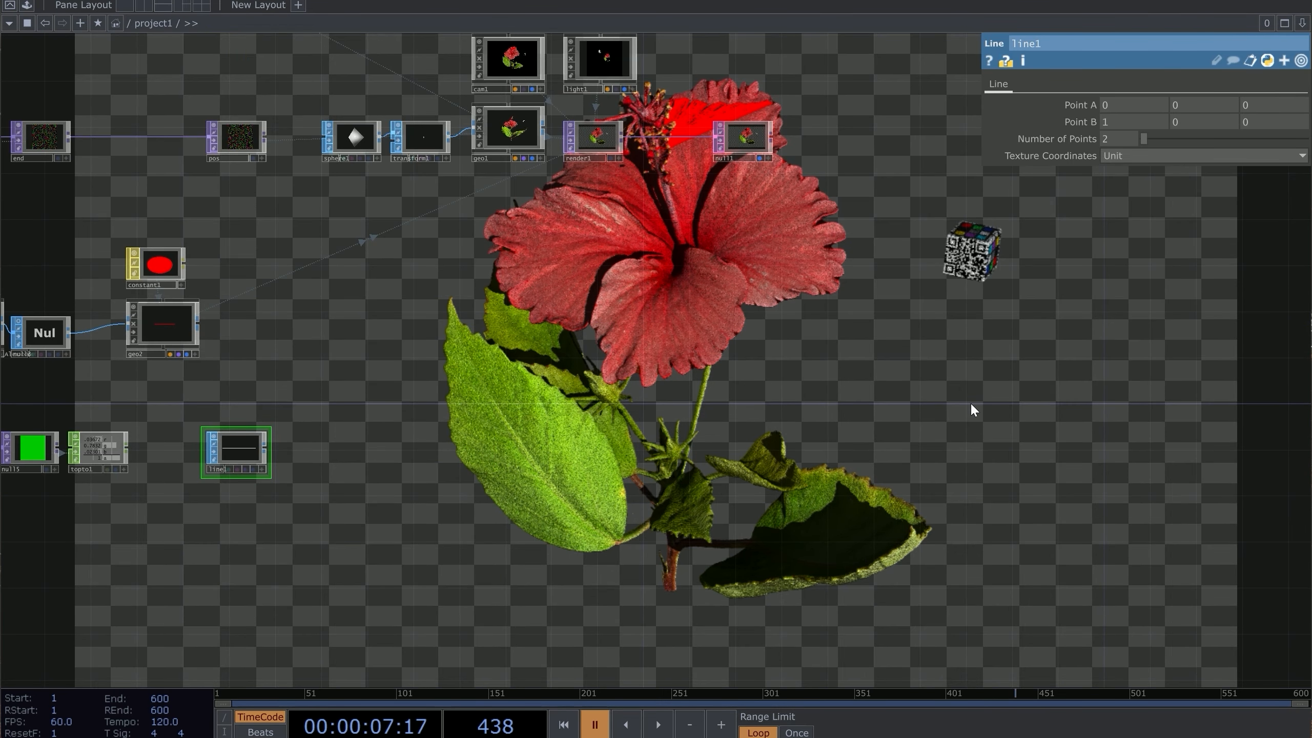
Step: Append a Geometry COMP to the output of line1 and place it beside line1
{"action": "right_click", "coordinate": [265, 447]}
{"action": "type", "text": "ge"}
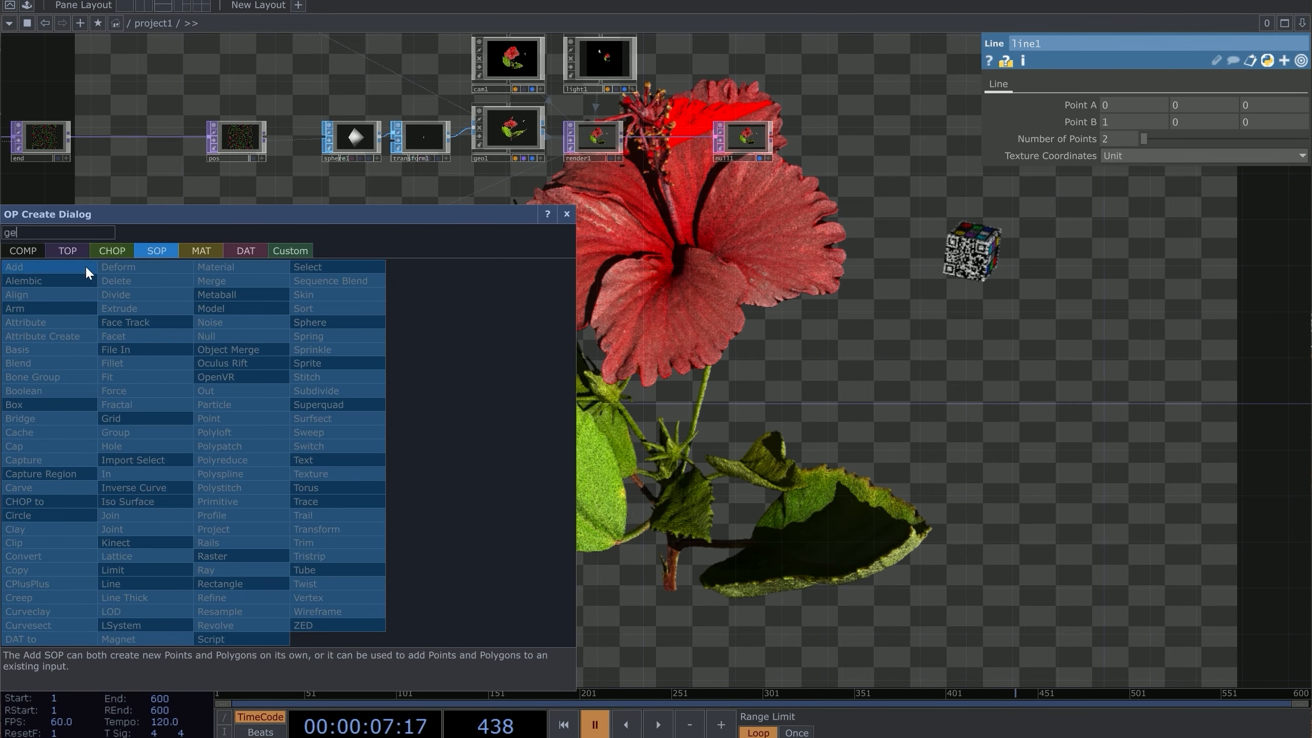
{"action": "left_click", "coordinate": [28, 251]}
{"action": "left_click", "coordinate": [41, 377]}
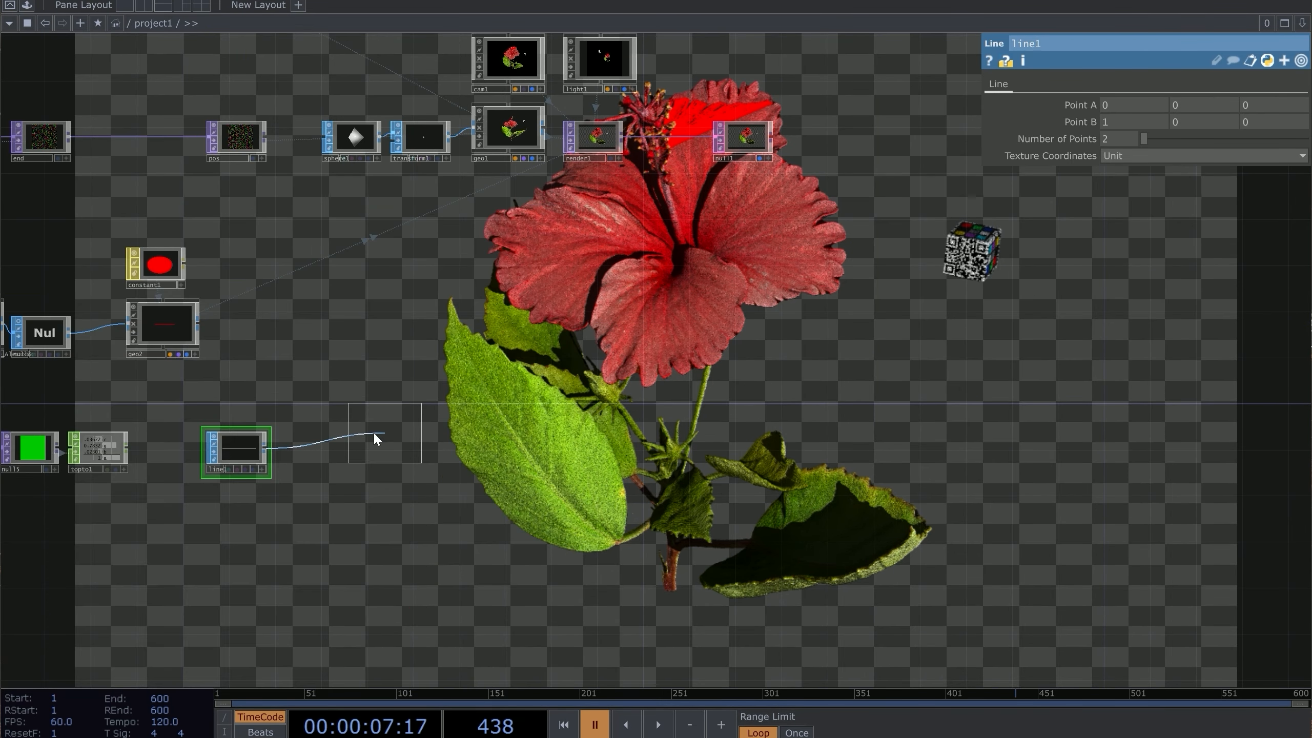
{"action": "left_click", "coordinate": [371, 434]}
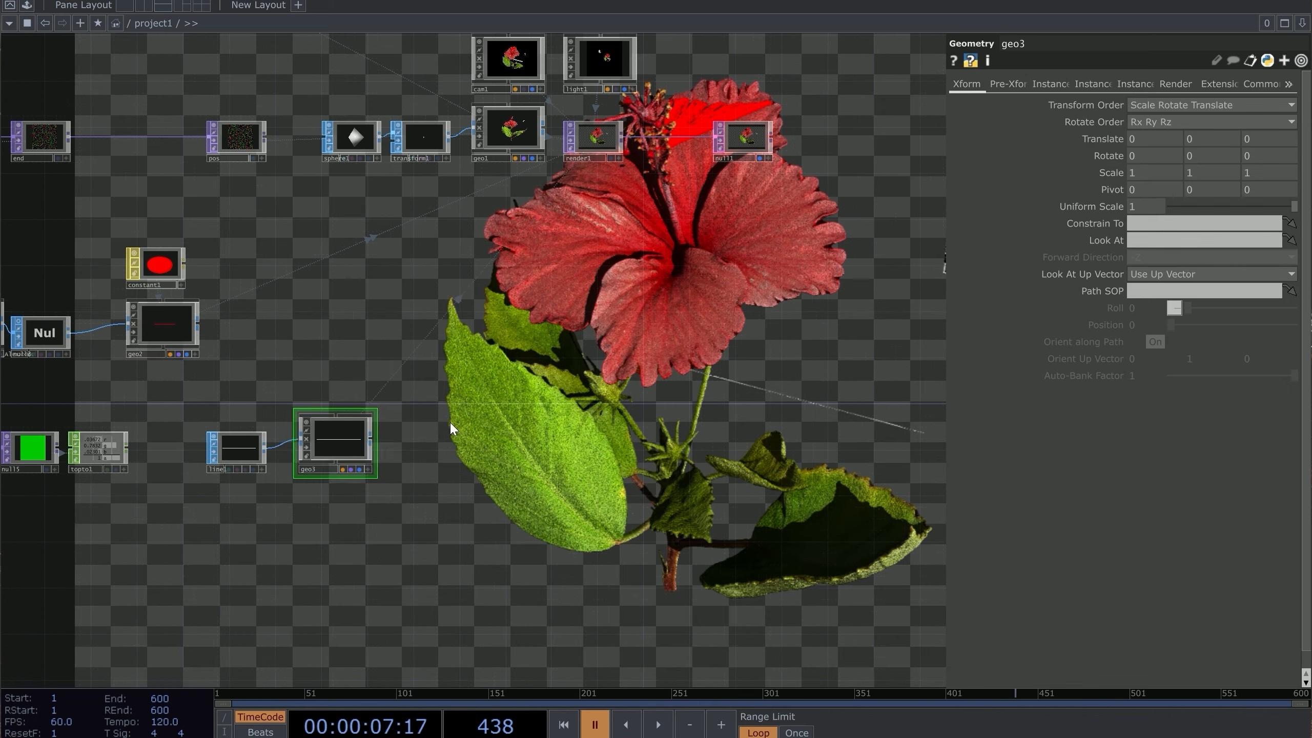
{"action": "scroll", "coordinate": [444, 419], "scroll_direction": "up", "scroll_amount": 3}
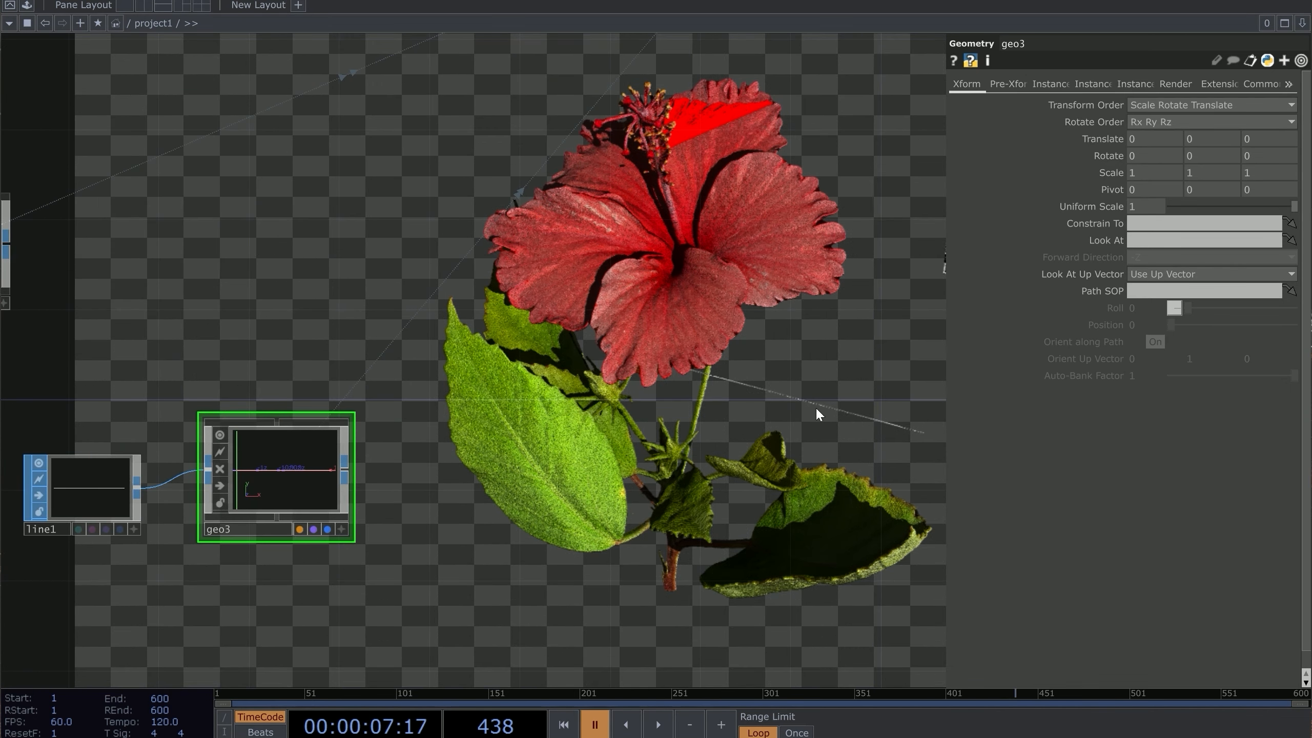
Step: Create a Wireframe MAT above geo3 and assign it to geo3 as its material
{"action": "scroll", "coordinate": [461, 341], "scroll_direction": "down", "scroll_amount": 3}
{"action": "scroll", "coordinate": [456, 331], "scroll_direction": "up", "scroll_amount": 3}
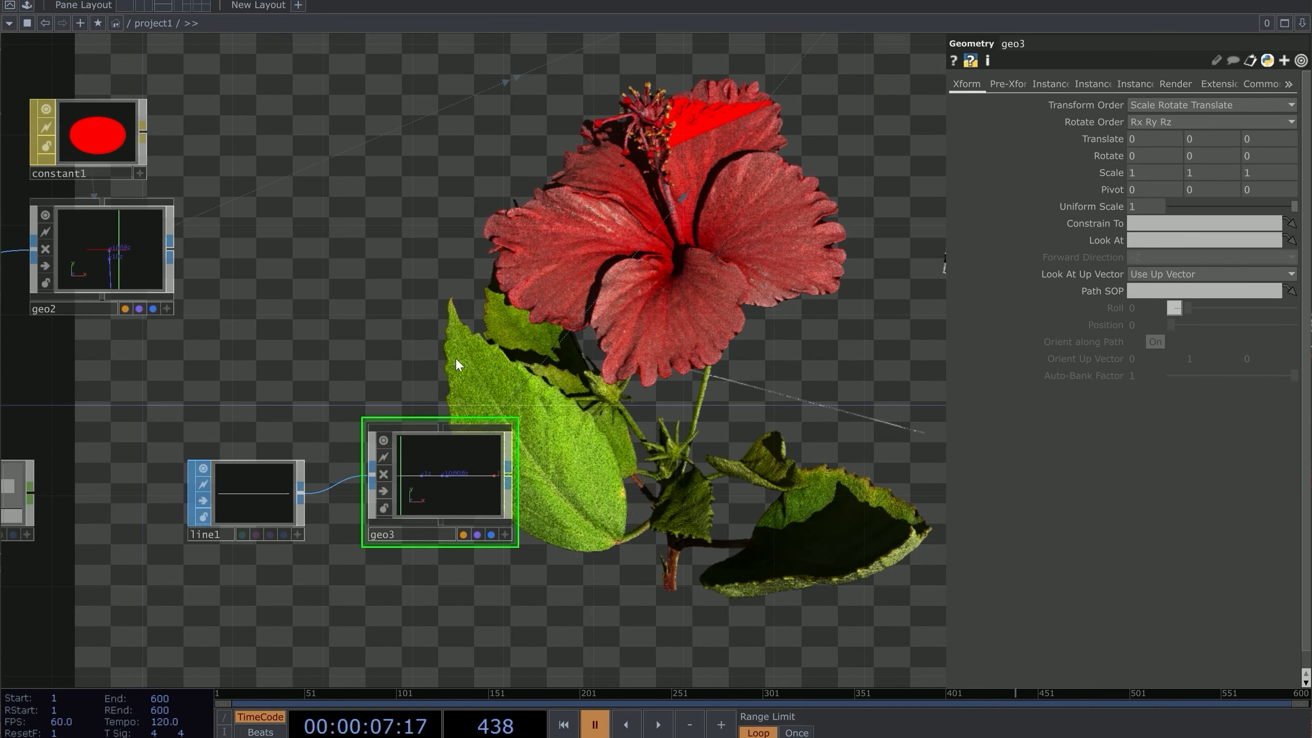
{"action": "key", "text": "Tab"}
{"action": "type", "text": "wi"}
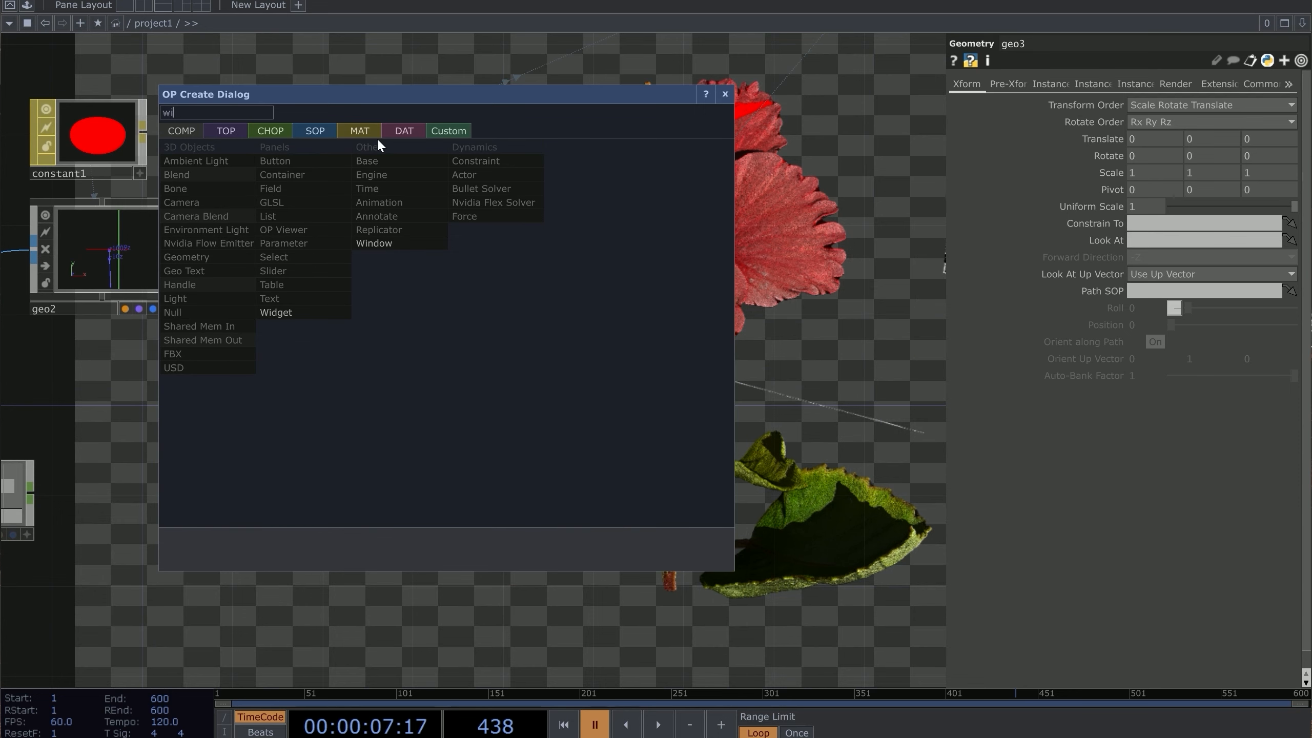
{"action": "left_click", "coordinate": [374, 131]}
{"action": "left_click", "coordinate": [189, 312]}
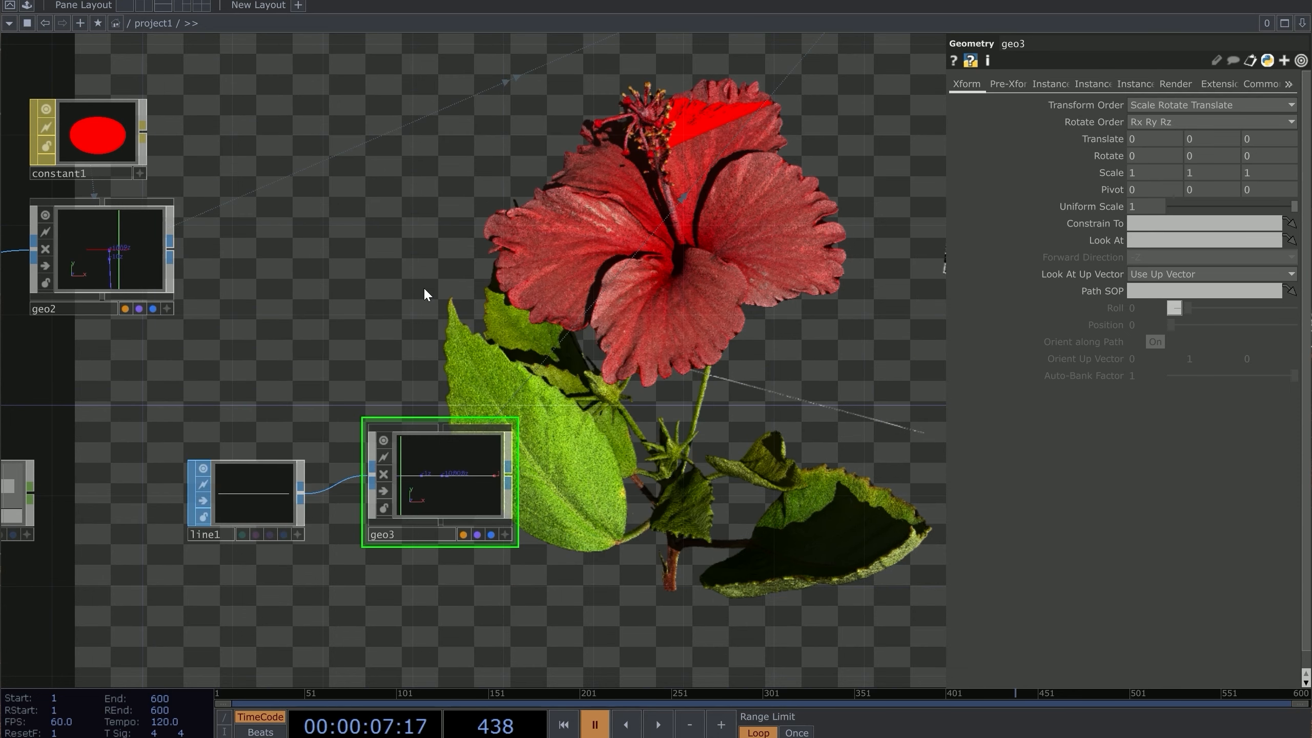
{"action": "key", "text": "Tab"}
{"action": "left_click", "coordinate": [176, 270]}
{"action": "left_click", "coordinate": [418, 344]}
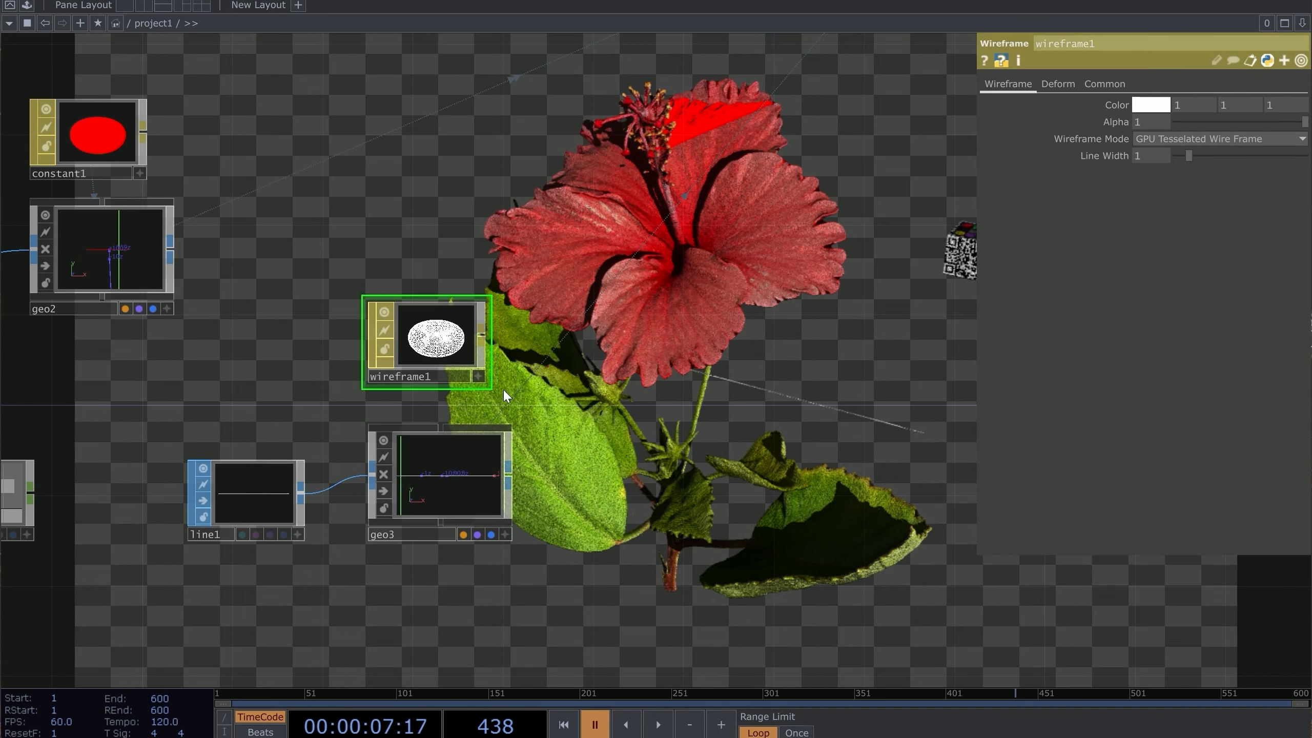
{"action": "left_click_drag", "start_coordinate": [442, 379], "coordinate": [469, 474]}
{"action": "left_click", "coordinate": [469, 466]}
{"action": "left_click_drag", "start_coordinate": [557, 250], "coordinate": [456, 283]}
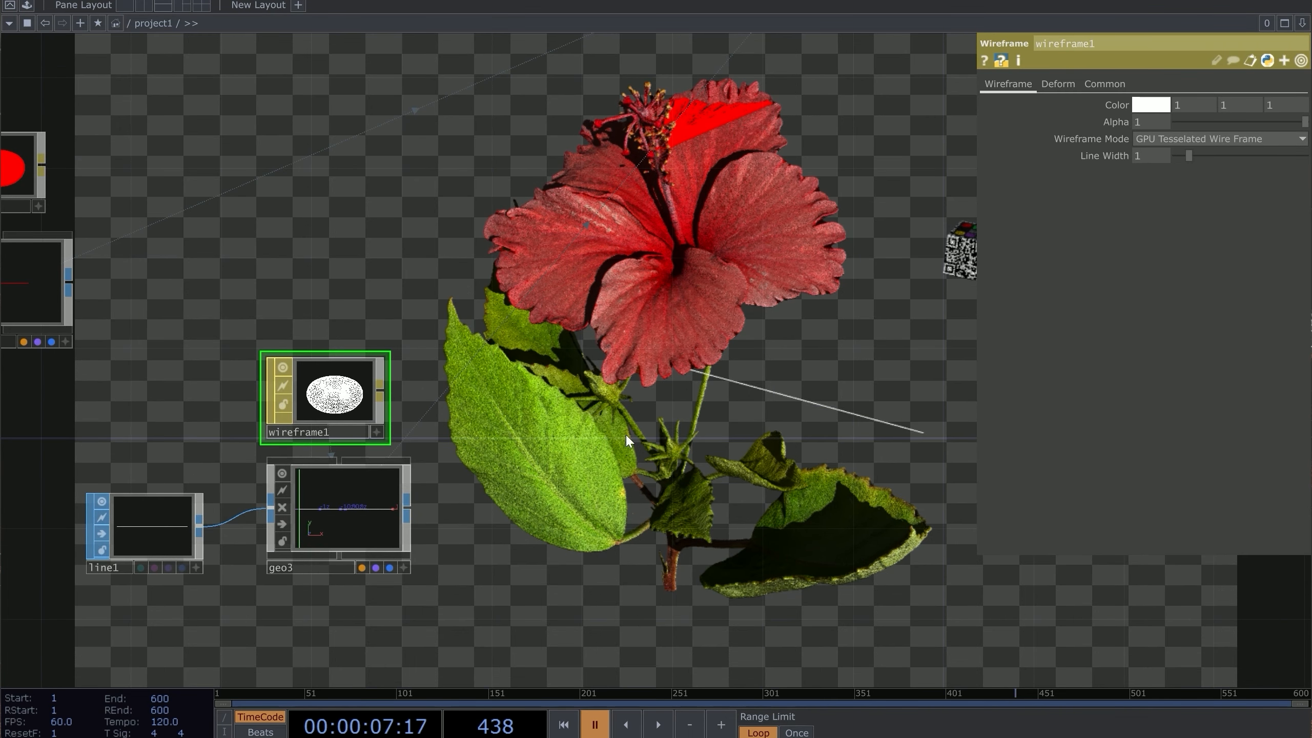
Step: Set the color of wireframe1 to pure red (1, 0, 0)
{"action": "left_click", "coordinate": [1156, 110]}
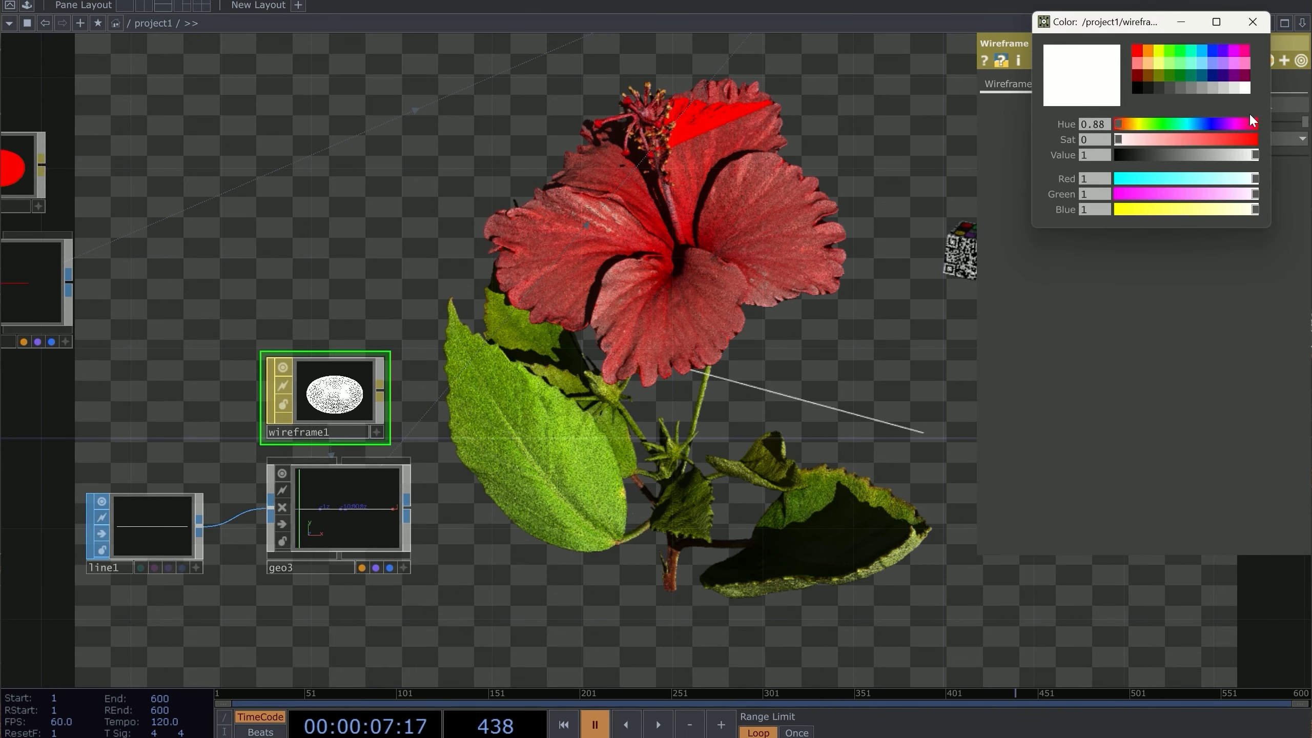
{"action": "left_click", "coordinate": [1136, 50]}
{"action": "left_click", "coordinate": [1251, 22]}
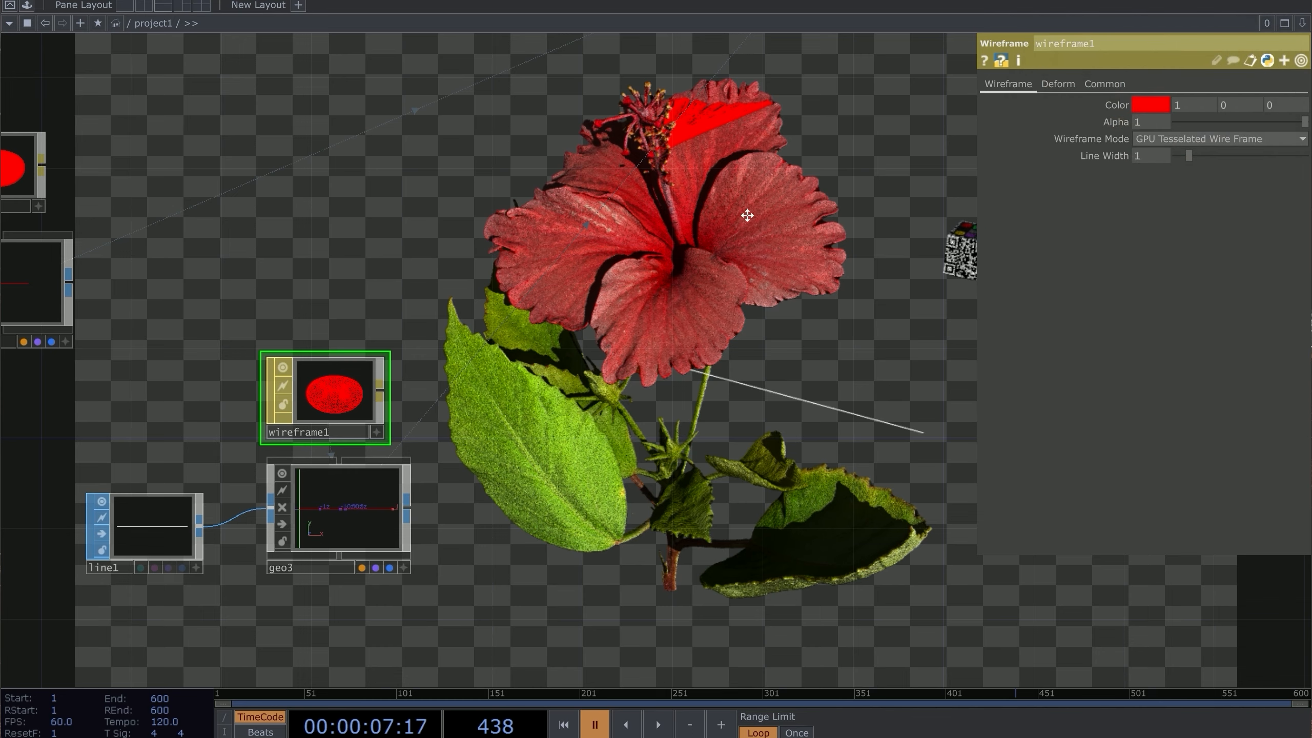
Step: Play the timeline briefly to check the red lines on the flower, and pause it with topto1, line1 and geo3 in view
{"action": "left_click_drag", "start_coordinate": [545, 409], "coordinate": [512, 390]}
{"action": "key", "text": "space"}
{"action": "left_click_drag", "start_coordinate": [600, 378], "coordinate": [539, 350]}
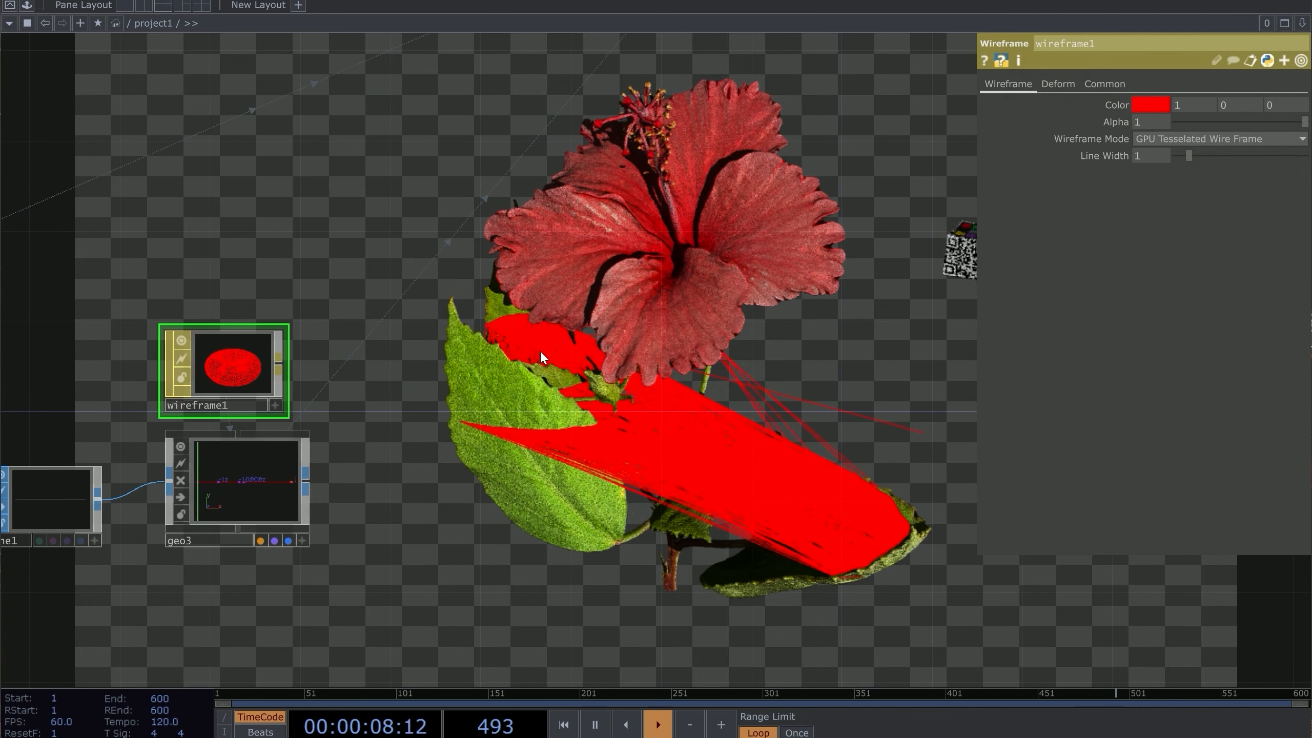
{"action": "key", "text": "space"}
{"action": "left_click_drag", "start_coordinate": [351, 416], "coordinate": [663, 390]}
{"action": "middle_click_drag", "start_coordinate": [671, 388], "coordinate": [664, 392]}
{"action": "scroll", "coordinate": [664, 392], "scroll_direction": "up", "scroll_amount": 1}
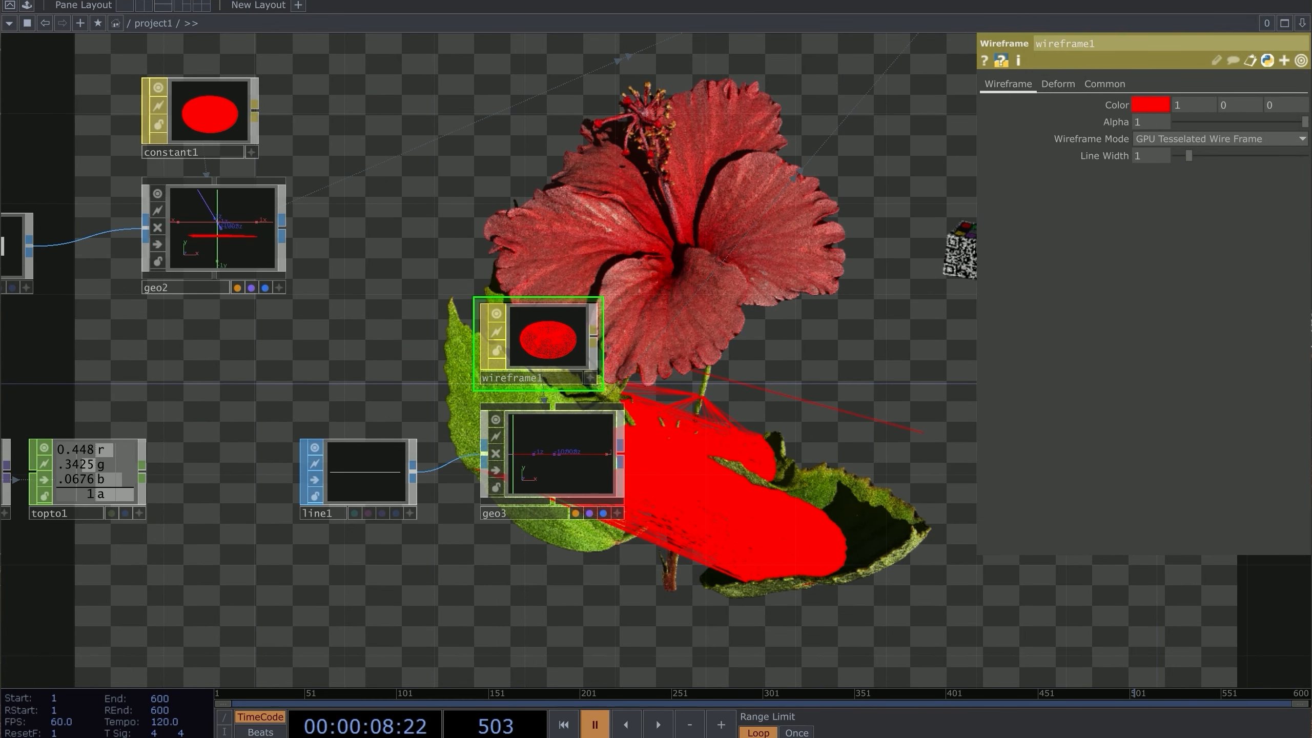
Step: Set line1's Point A X to 1.6, link Point B's X, Y and Z to topto1's r, g and b channels, and resume playback
{"action": "left_click", "coordinate": [346, 500]}
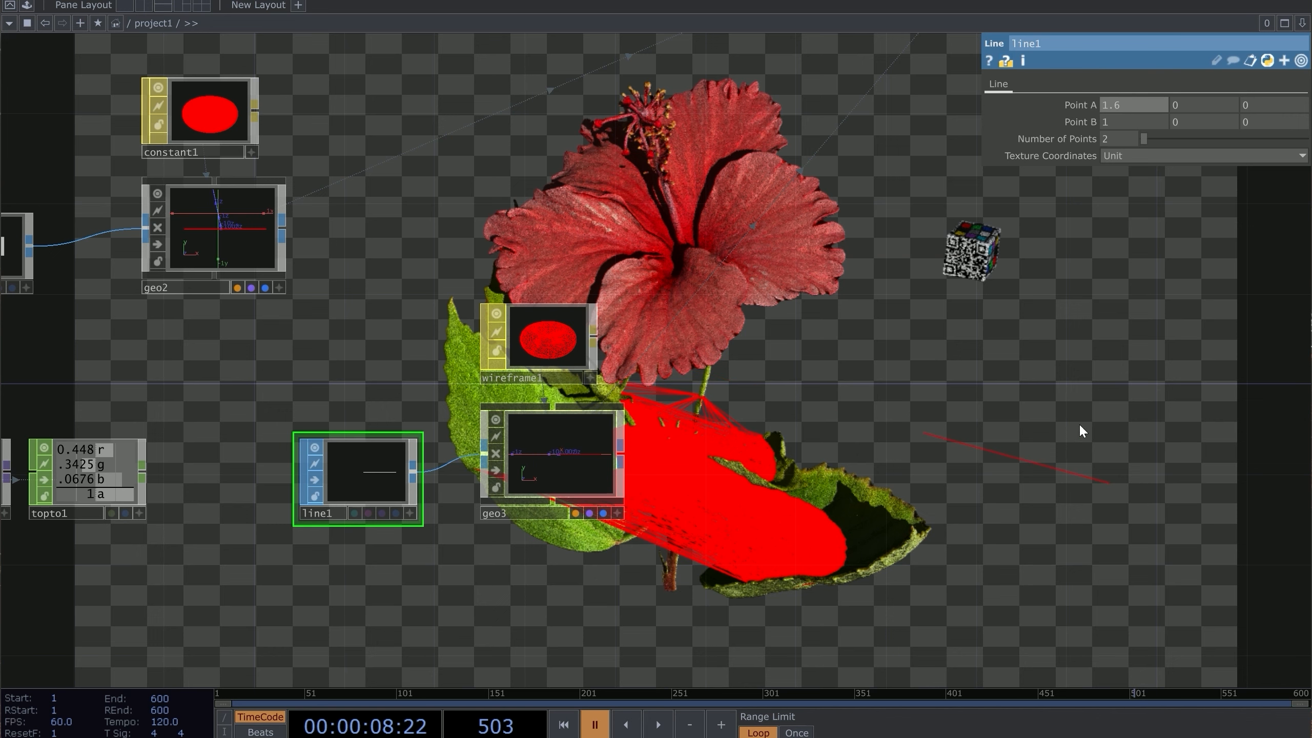
{"action": "left_click_drag", "start_coordinate": [1008, 364], "coordinate": [891, 356]}
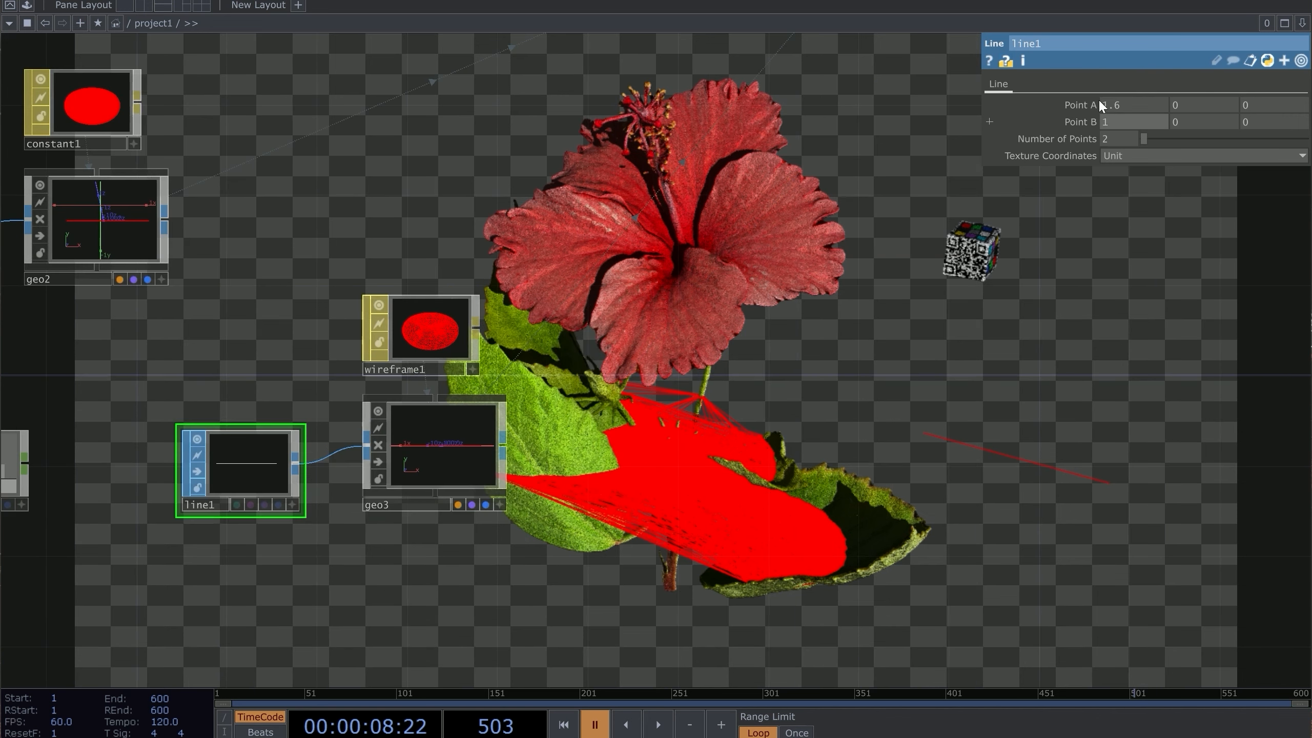
{"action": "left_click_drag", "start_coordinate": [723, 427], "coordinate": [962, 344]}
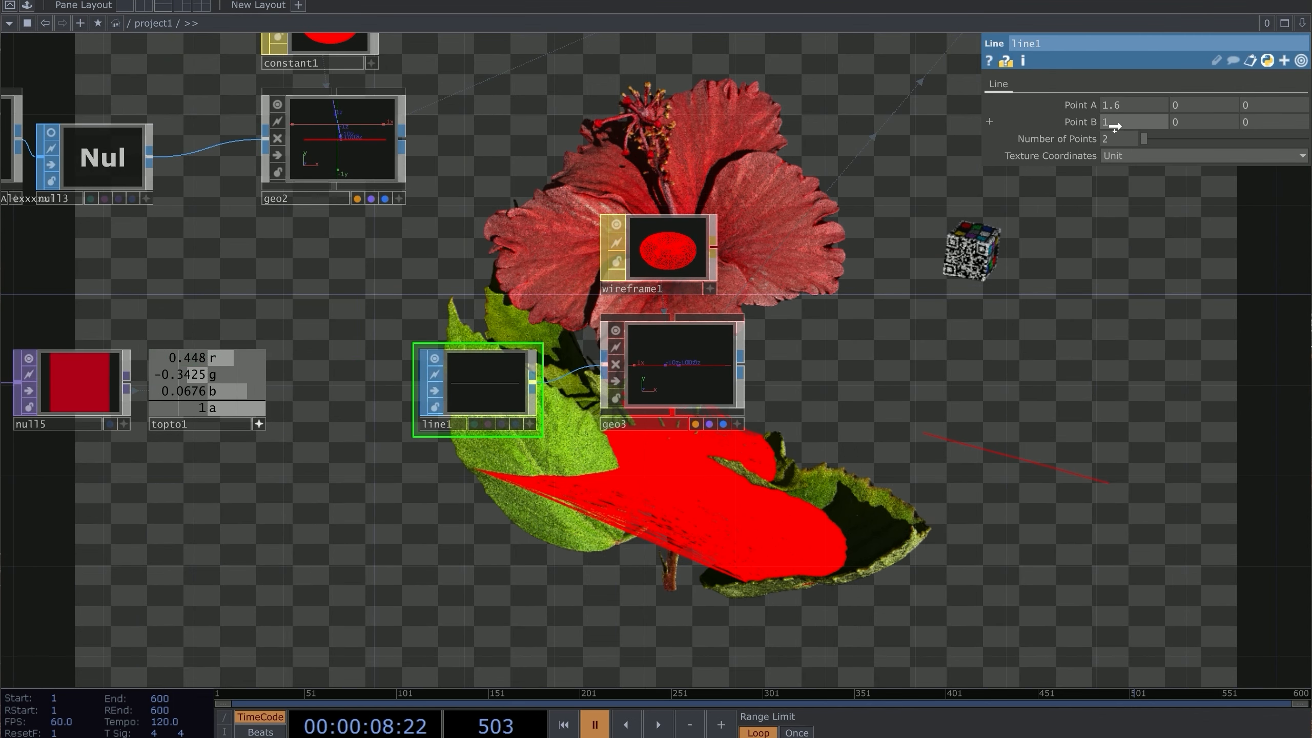
{"action": "left_click_drag", "start_coordinate": [1190, 120], "coordinate": [1269, 116]}
{"action": "left_click_drag", "start_coordinate": [953, 457], "coordinate": [758, 407]}
{"action": "key", "text": "space"}
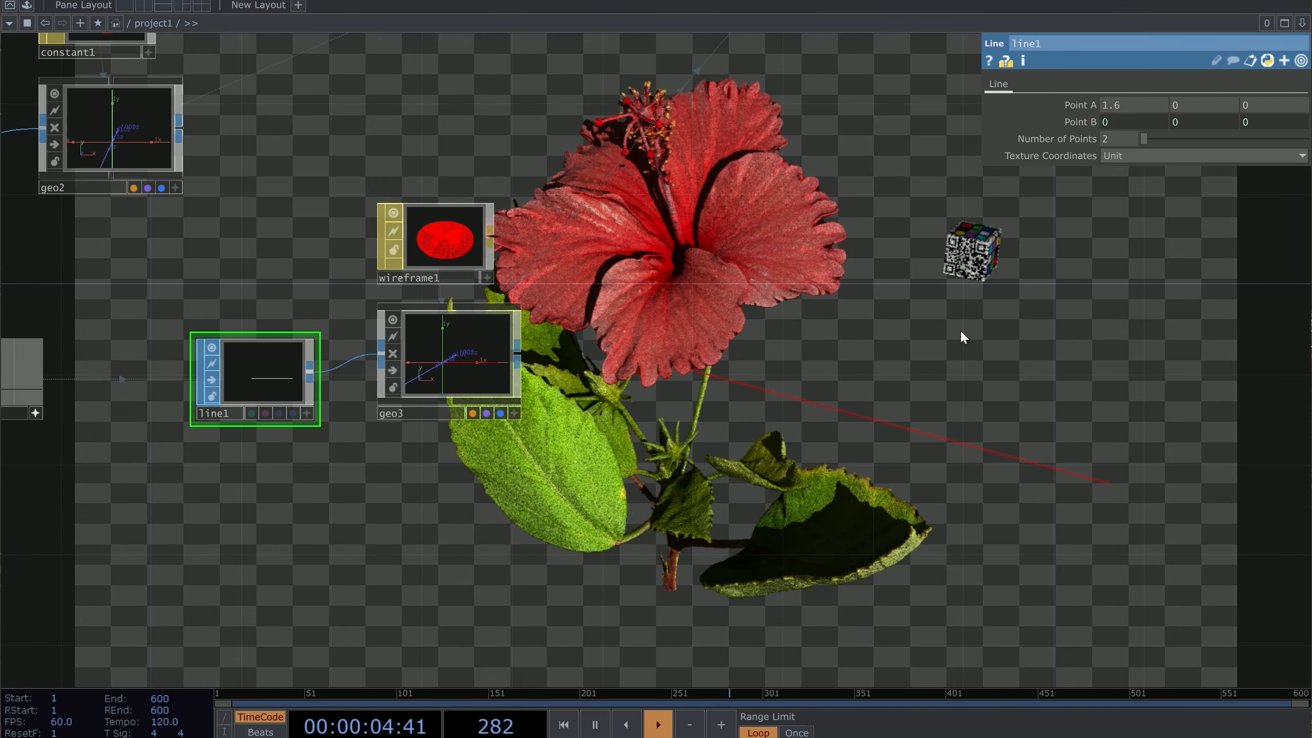
Step: Assign wireframe1 to geo2 as its material and delete the constant1 material
{"action": "left_click_drag", "start_coordinate": [747, 334], "coordinate": [910, 539]}
{"action": "scroll", "coordinate": [731, 389], "scroll_direction": "down", "scroll_amount": 1}
{"action": "scroll", "coordinate": [732, 389], "scroll_direction": "up", "scroll_amount": 1}
{"action": "left_click_drag", "start_coordinate": [599, 439], "coordinate": [230, 296]}
{"action": "left_click", "coordinate": [273, 315]}
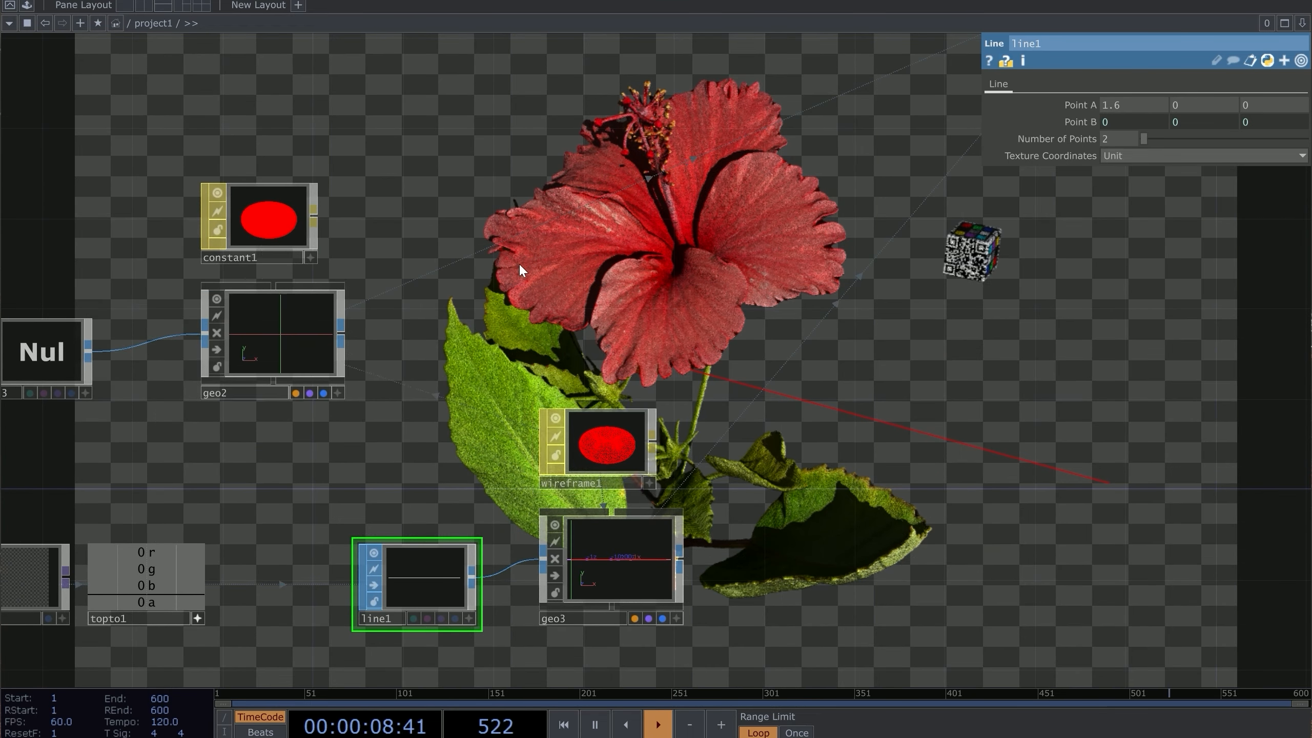
{"action": "left_click_drag", "start_coordinate": [519, 263], "coordinate": [453, 290]}
{"action": "left_click", "coordinate": [129, 249]}
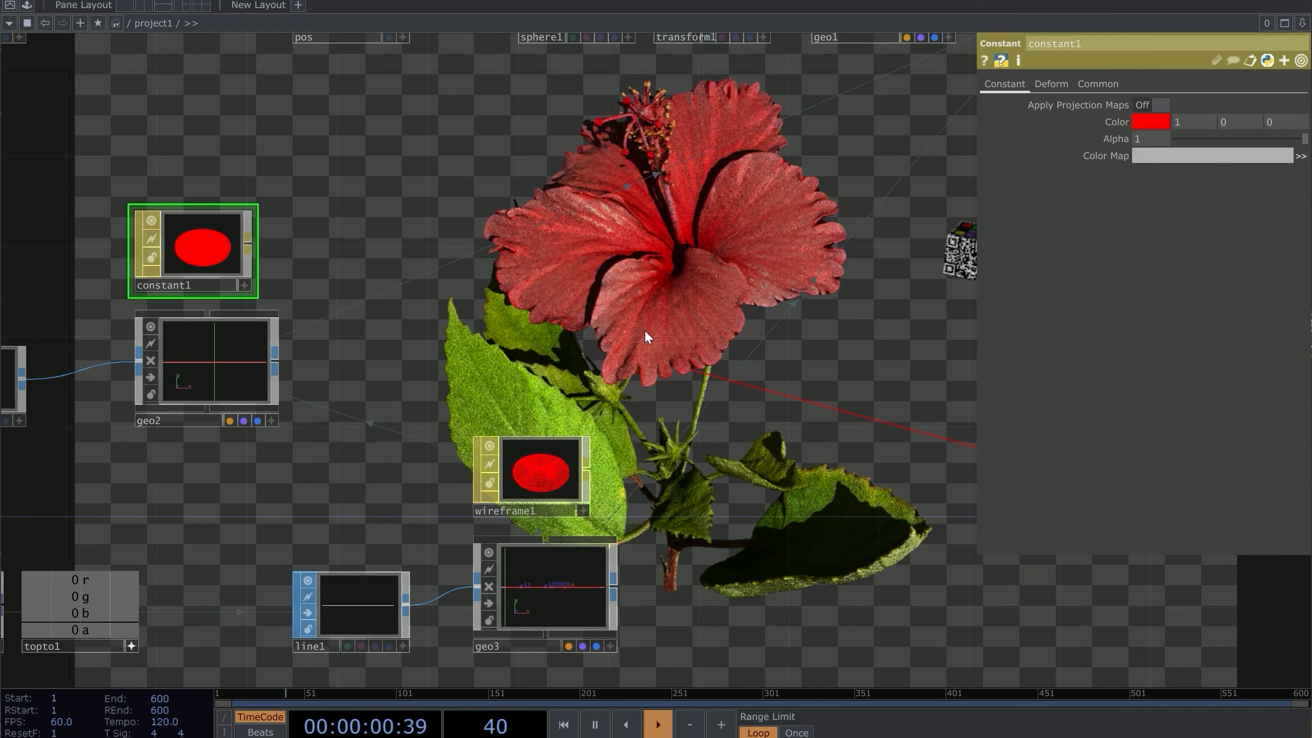
{"action": "key", "text": "Delete"}
{"action": "left_click_drag", "start_coordinate": [743, 422], "coordinate": [533, 304]}
{"action": "scroll", "coordinate": [533, 305], "scroll_direction": "up", "scroll_amount": 2}
{"action": "left_click_drag", "start_coordinate": [740, 288], "coordinate": [646, 252]}
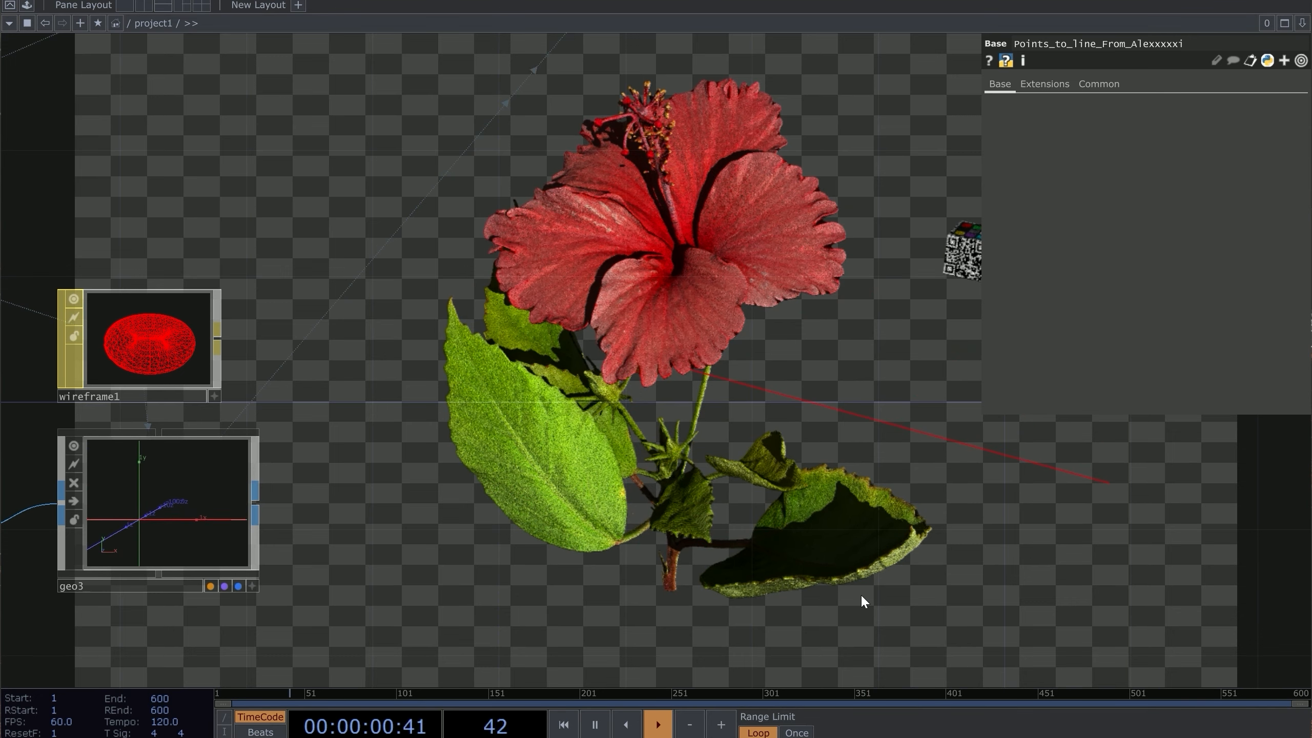
{"action": "scroll", "coordinate": [692, 432], "scroll_direction": "down", "scroll_amount": 5}
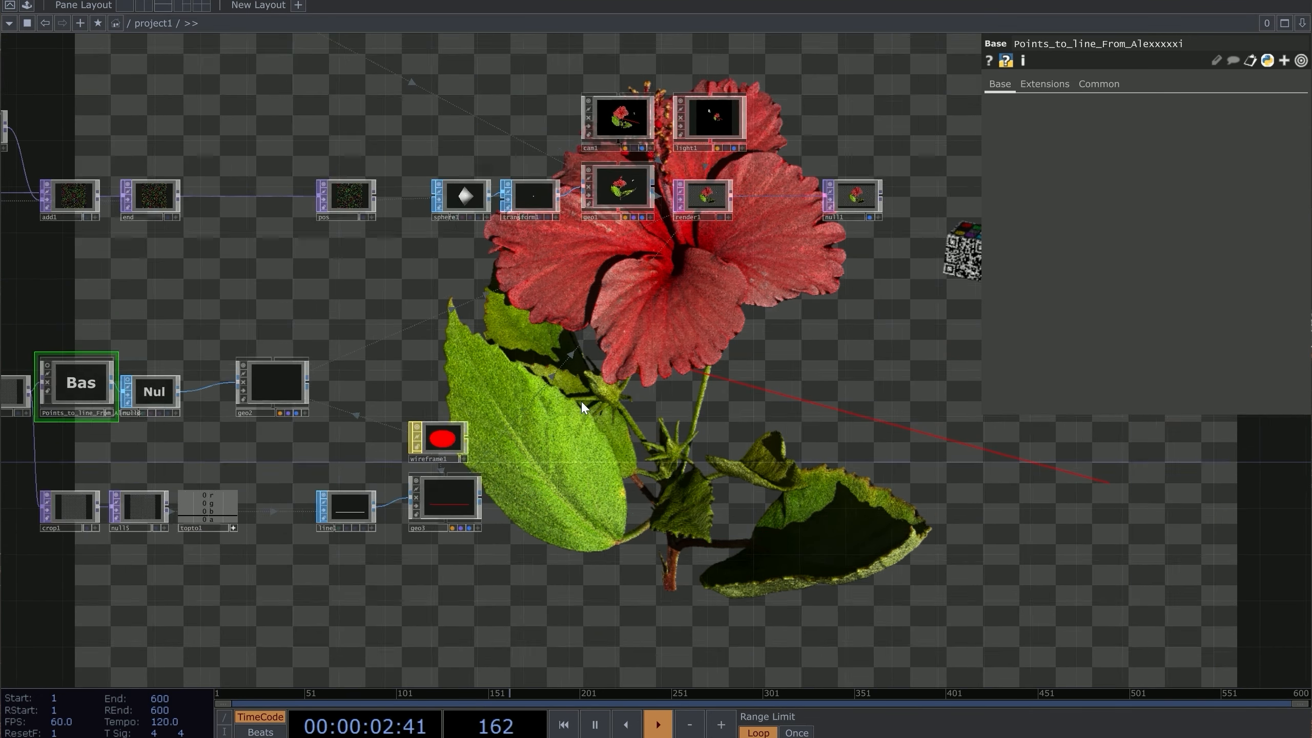
{"action": "scroll", "coordinate": [594, 408], "scroll_direction": "up", "scroll_amount": 2}
{"action": "left_click_drag", "start_coordinate": [509, 463], "coordinate": [482, 399]}
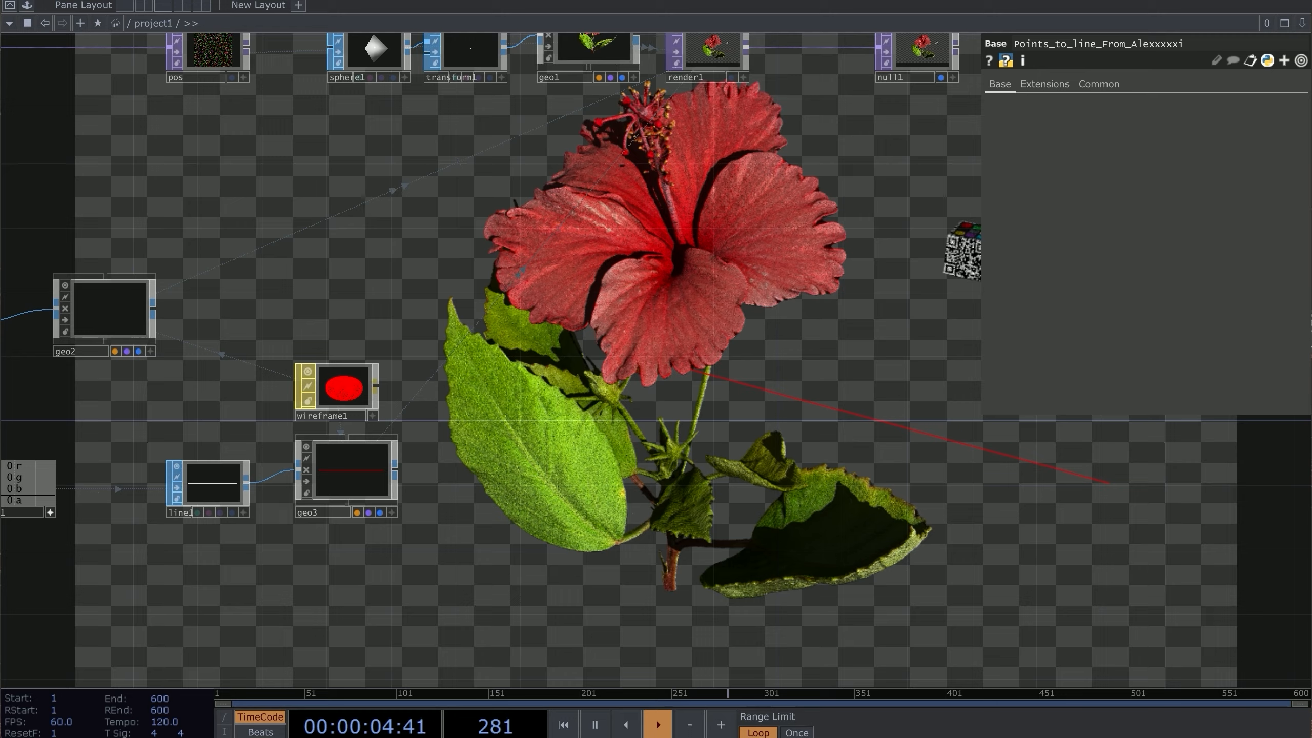
{"action": "scroll", "coordinate": [639, 355], "scroll_direction": "down", "scroll_amount": 4}
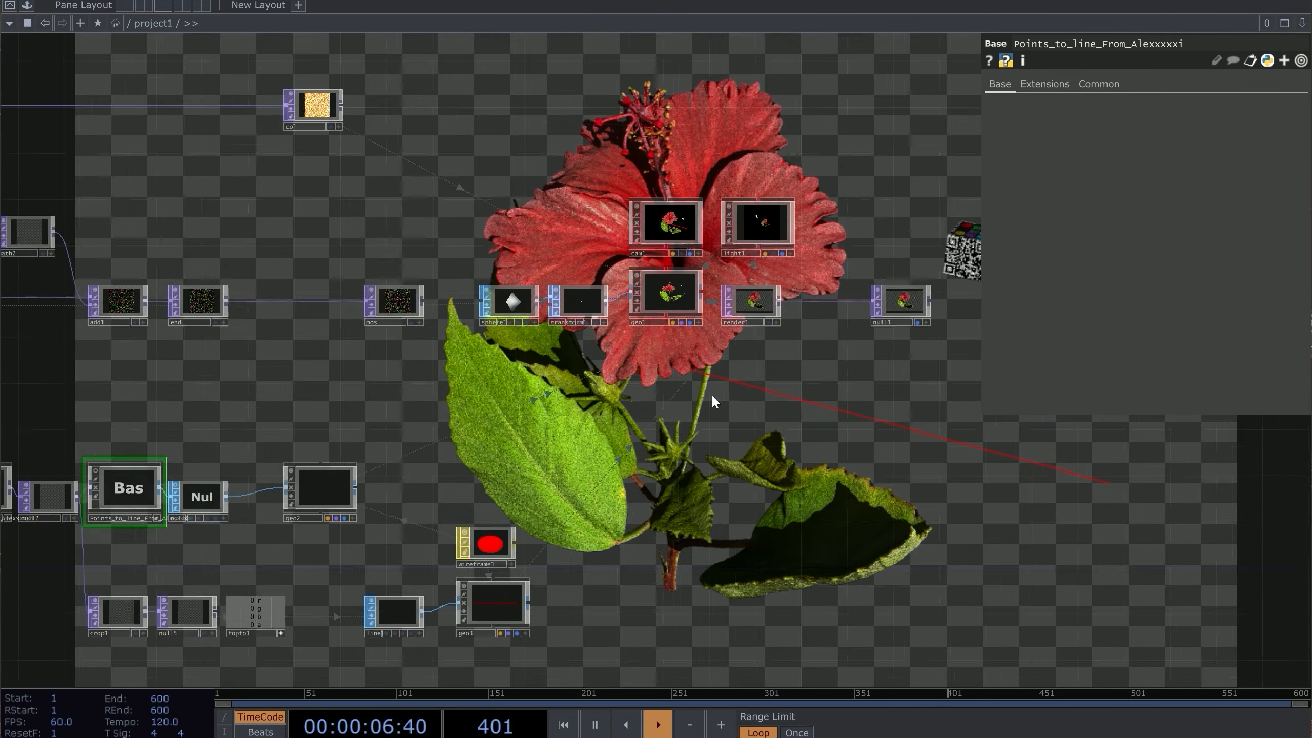
Step: Set geo1's Rotate Y on its transform parameters to the expression absTime.seconds
{"action": "scroll", "coordinate": [711, 394], "scroll_direction": "up", "scroll_amount": 6}
{"action": "scroll", "coordinate": [623, 252], "scroll_direction": "down", "scroll_amount": 2}
{"action": "left_click_drag", "start_coordinate": [632, 217], "coordinate": [943, 226]}
{"action": "left_click_drag", "start_coordinate": [672, 253], "coordinate": [950, 259]}
{"action": "left_click_drag", "start_coordinate": [468, 288], "coordinate": [201, 285]}
{"action": "scroll", "coordinate": [52, 284], "scroll_direction": "down", "scroll_amount": 3}
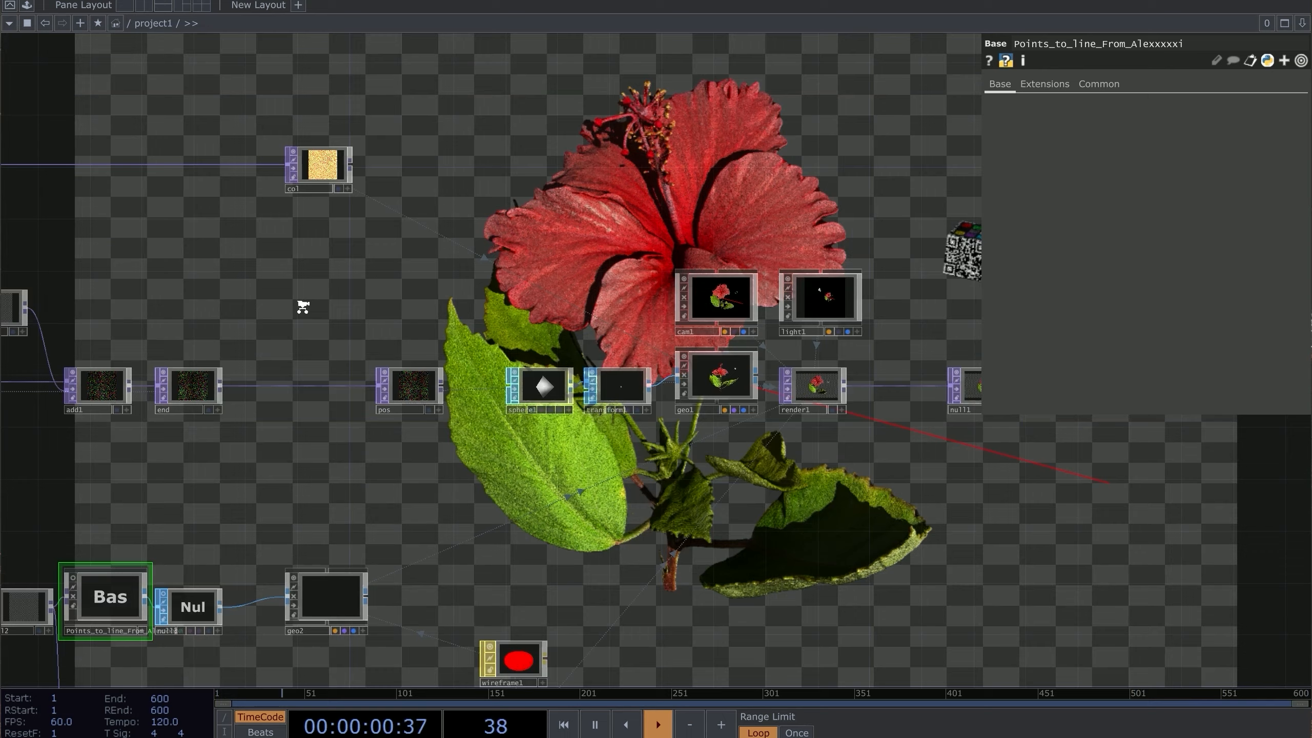
{"action": "scroll", "coordinate": [301, 302], "scroll_direction": "up", "scroll_amount": 1}
{"action": "left_click_drag", "start_coordinate": [672, 324], "coordinate": [398, 209]}
{"action": "scroll", "coordinate": [703, 343], "scroll_direction": "up", "scroll_amount": 4}
{"action": "left_click", "coordinate": [413, 268]}
{"action": "left_click_drag", "start_coordinate": [277, 491], "coordinate": [465, 314]}
{"action": "scroll", "coordinate": [366, 345], "scroll_direction": "down", "scroll_amount": 3}
{"action": "left_click_drag", "start_coordinate": [333, 357], "coordinate": [699, 352]}
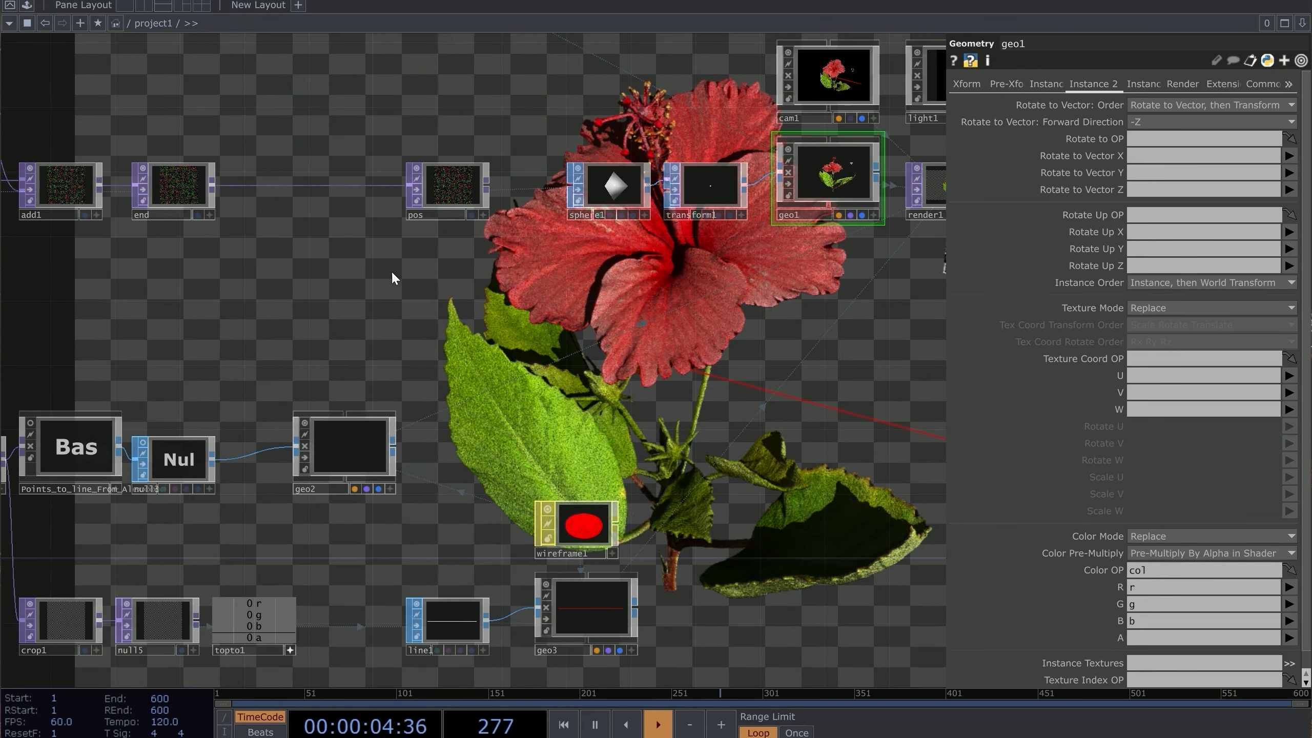
{"action": "left_click_drag", "start_coordinate": [821, 229], "coordinate": [506, 209]}
{"action": "scroll", "coordinate": [507, 209], "scroll_direction": "up", "scroll_amount": 2}
{"action": "left_click_drag", "start_coordinate": [796, 303], "coordinate": [690, 308]}
{"action": "left_click", "coordinate": [966, 83]}
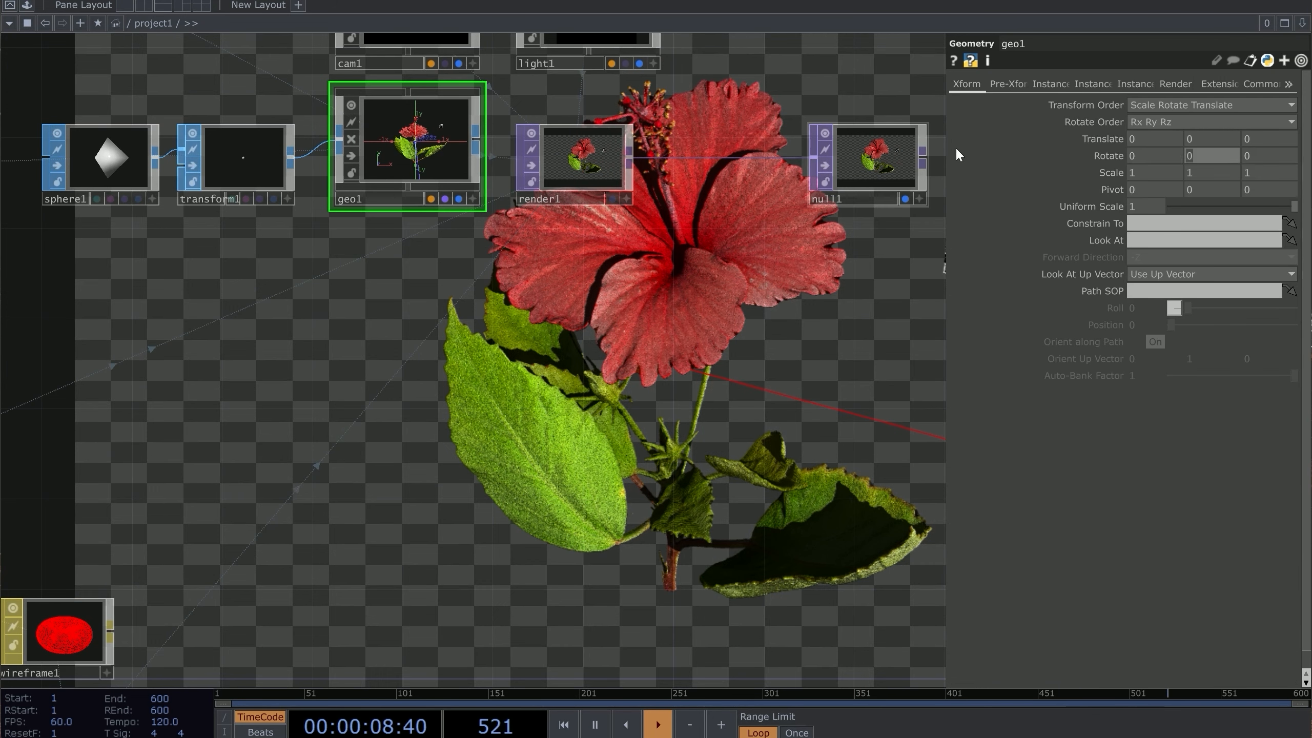
{"action": "type", "text": "a"}
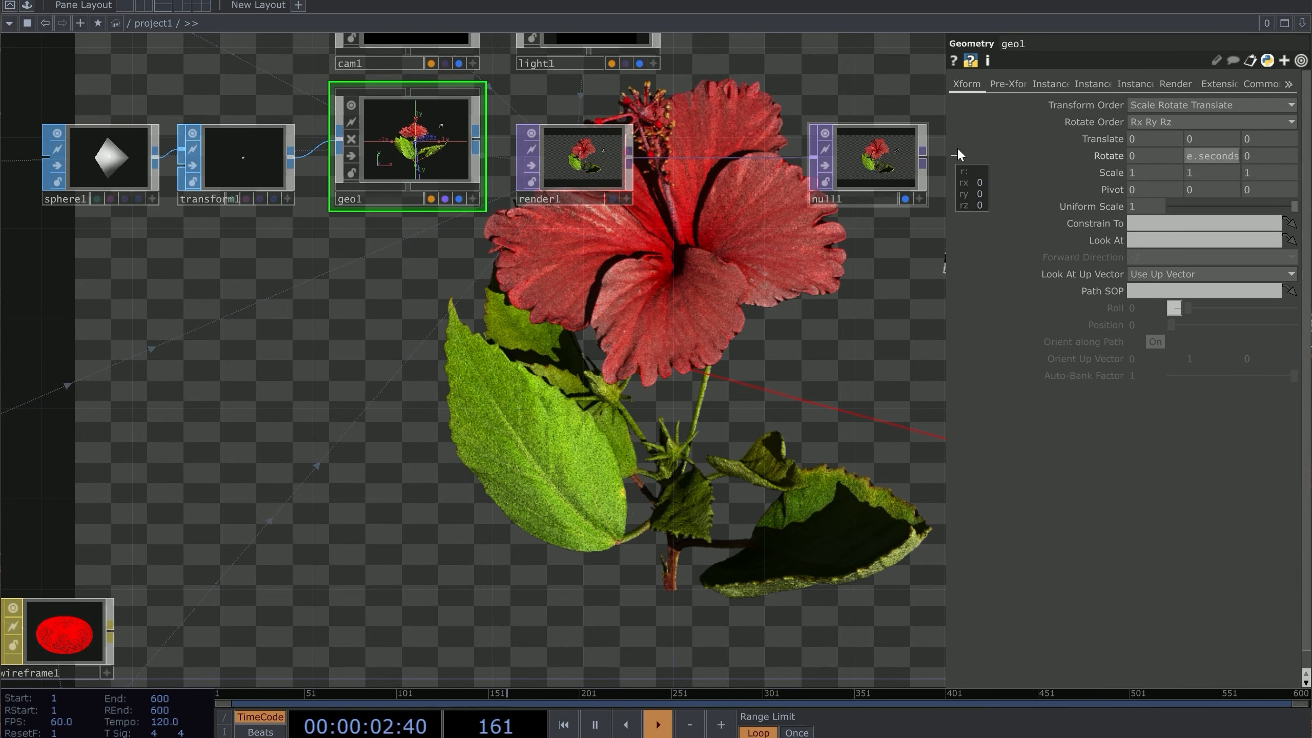
{"action": "key", "text": "Return"}
Step: Extend geo1's Rotate Y expression to absTime.seconds*3 and restore the width of the parameter display
{"action": "left_click", "coordinate": [1041, 160]}
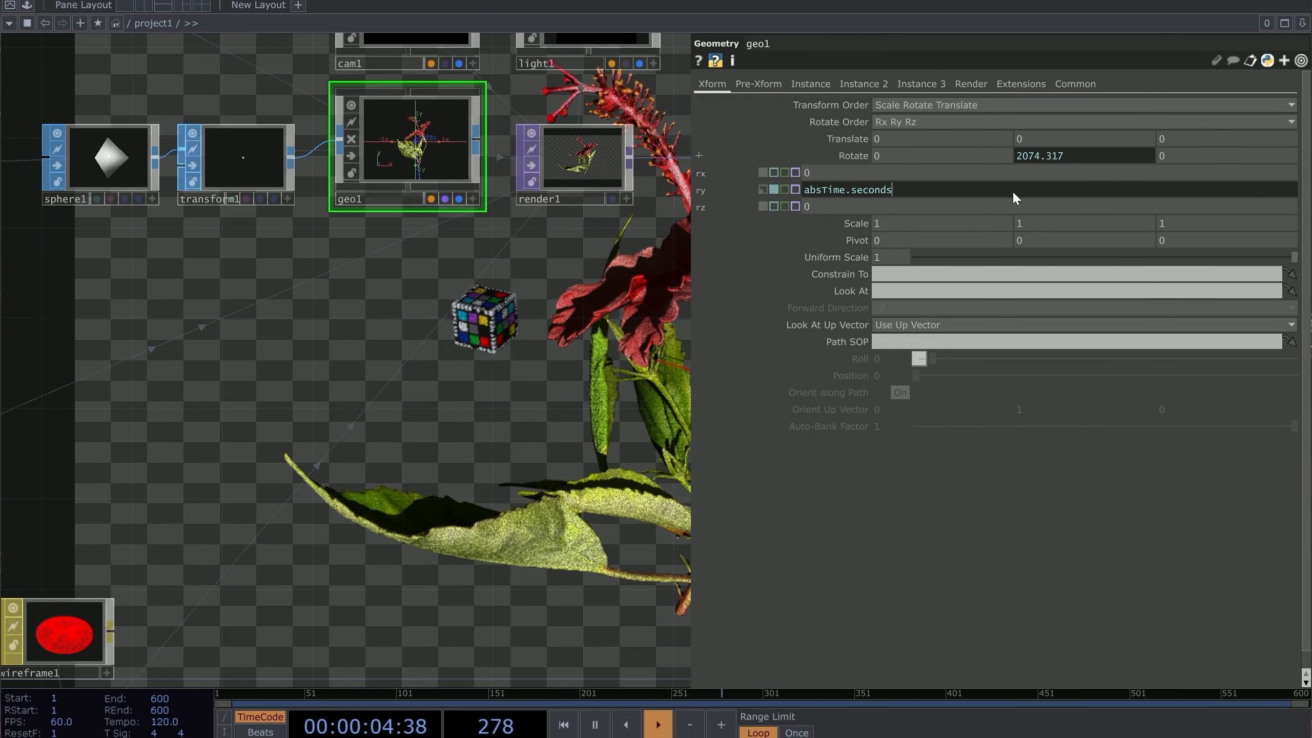
{"action": "left_click", "coordinate": [911, 189]}
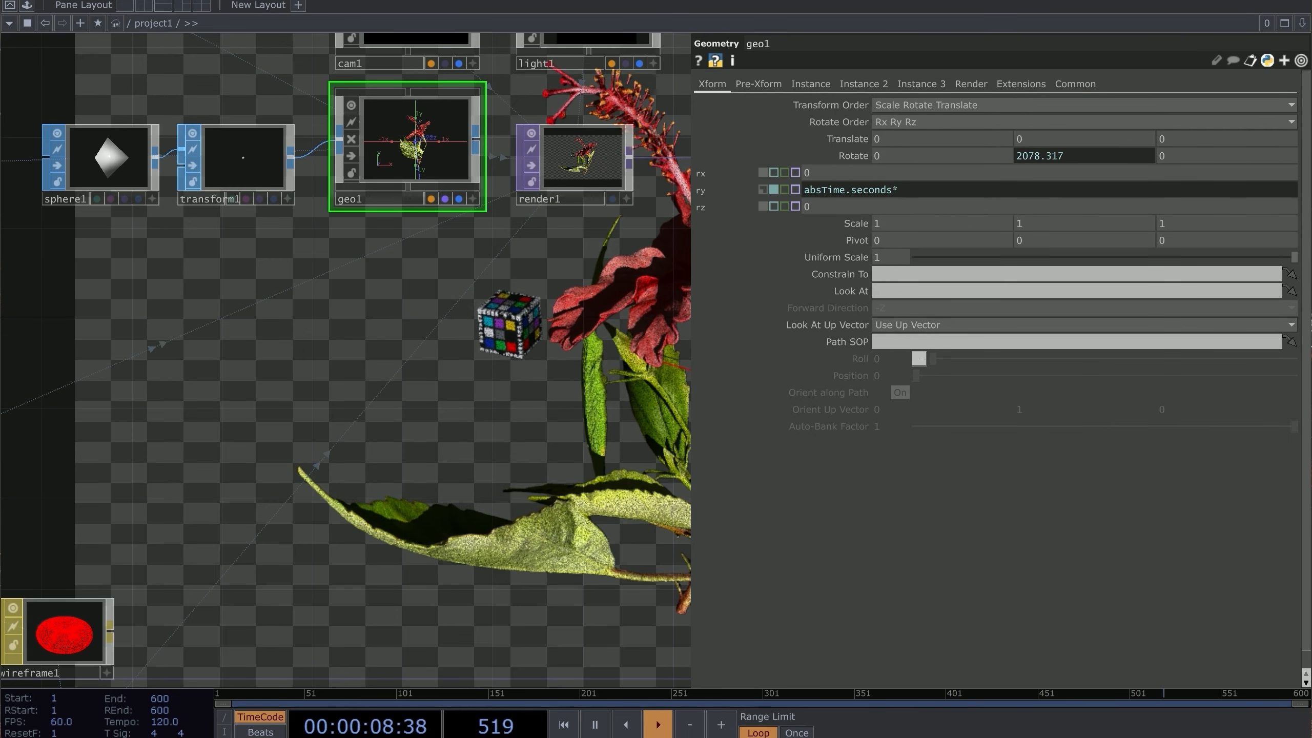
{"action": "type", "text": "*3"}
{"action": "key", "text": "Return"}
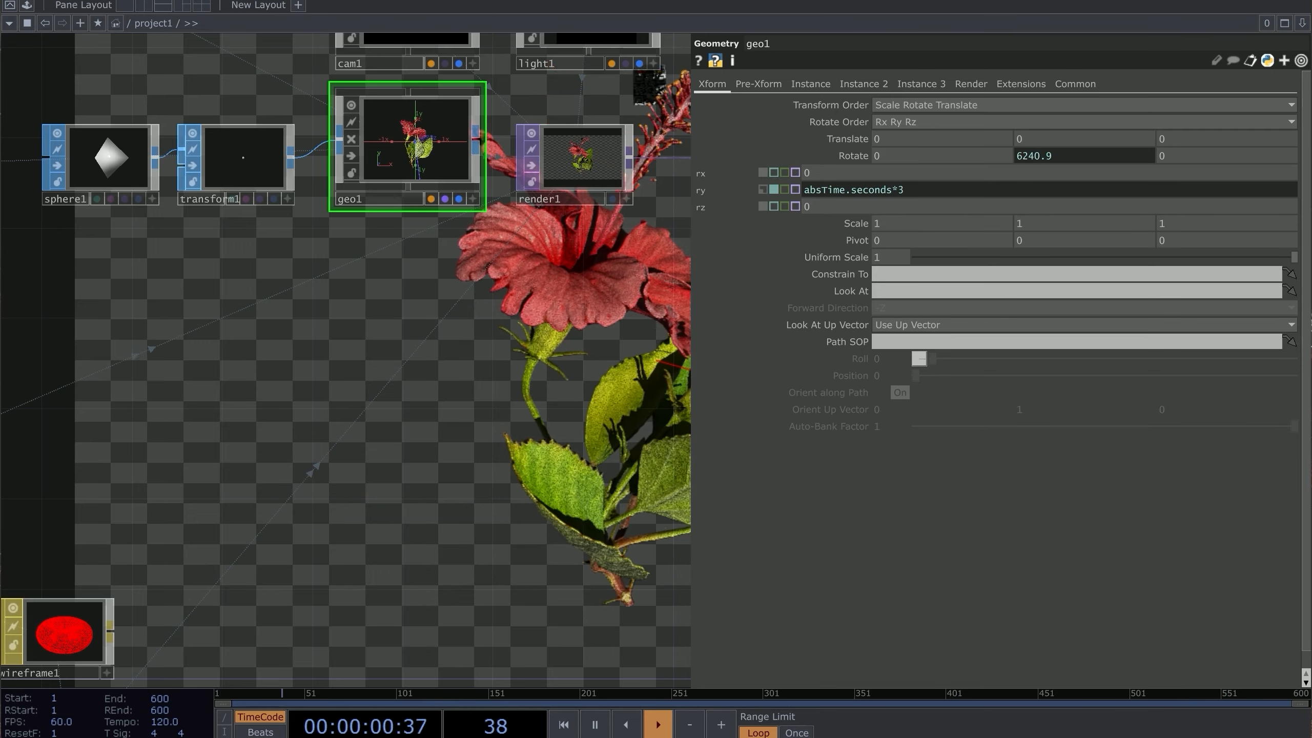
{"action": "left_click_drag", "start_coordinate": [691, 145], "coordinate": [946, 145]}
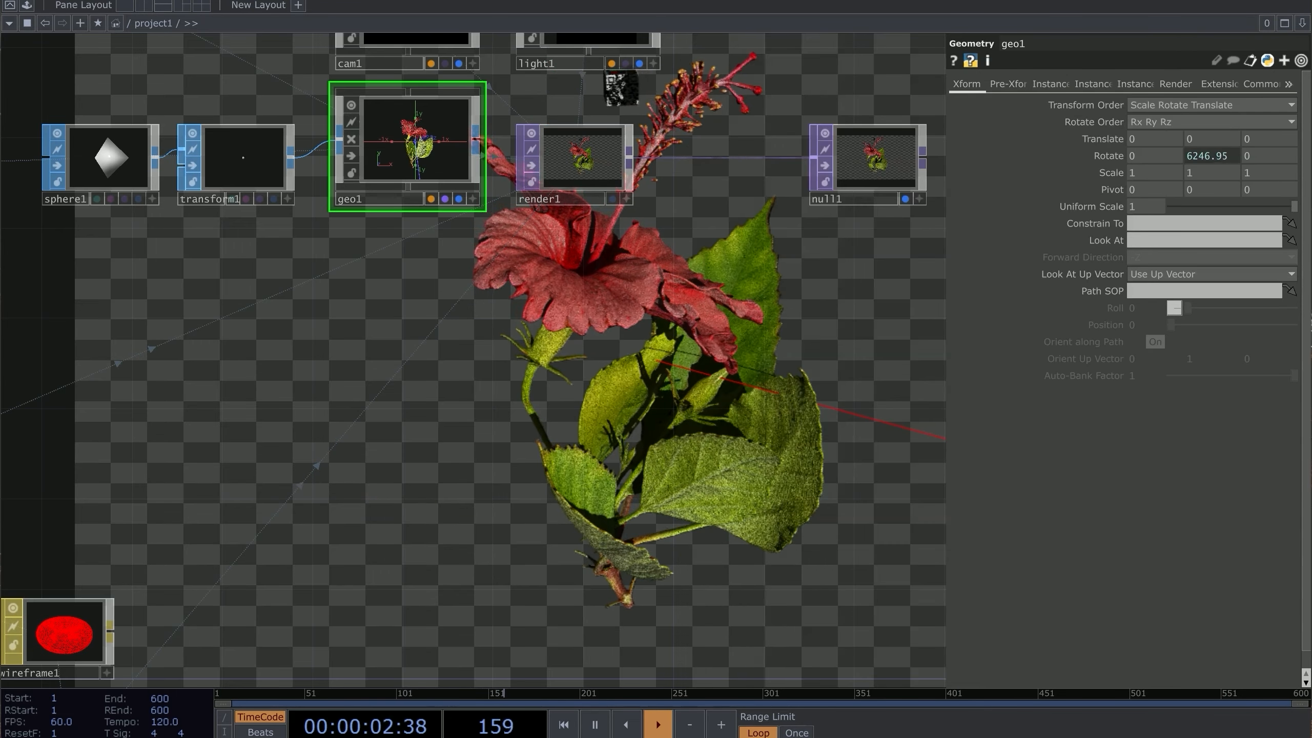
Step: Copy geo1's Rotate Y parameter and paste it as a reference into geo3's Rotate Y
{"action": "right_click", "coordinate": [1189, 154]}
{"action": "left_click", "coordinate": [1019, 116]}
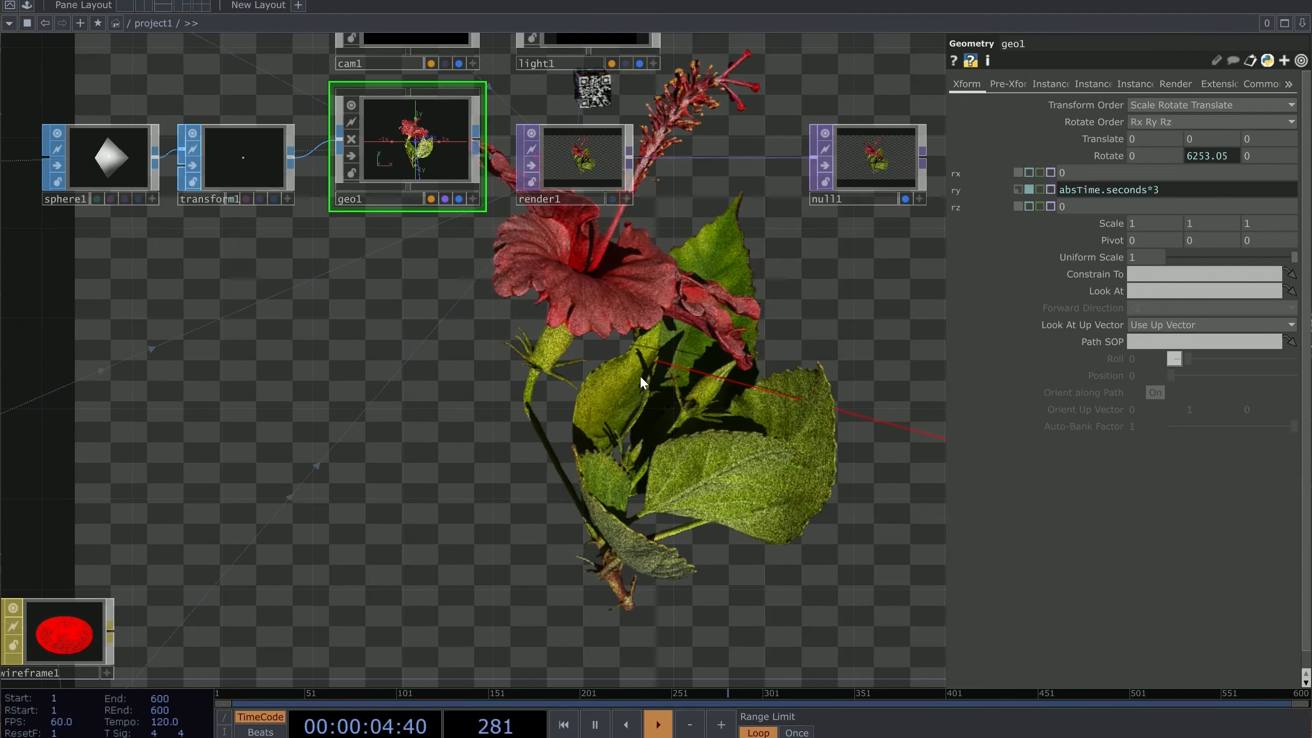
{"action": "scroll", "coordinate": [639, 380], "scroll_direction": "down", "scroll_amount": 2}
{"action": "left_click_drag", "start_coordinate": [284, 523], "coordinate": [266, 452]}
{"action": "right_click_drag", "start_coordinate": [325, 556], "coordinate": [227, 589]}
{"action": "left_click_drag", "start_coordinate": [227, 573], "coordinate": [250, 518]}
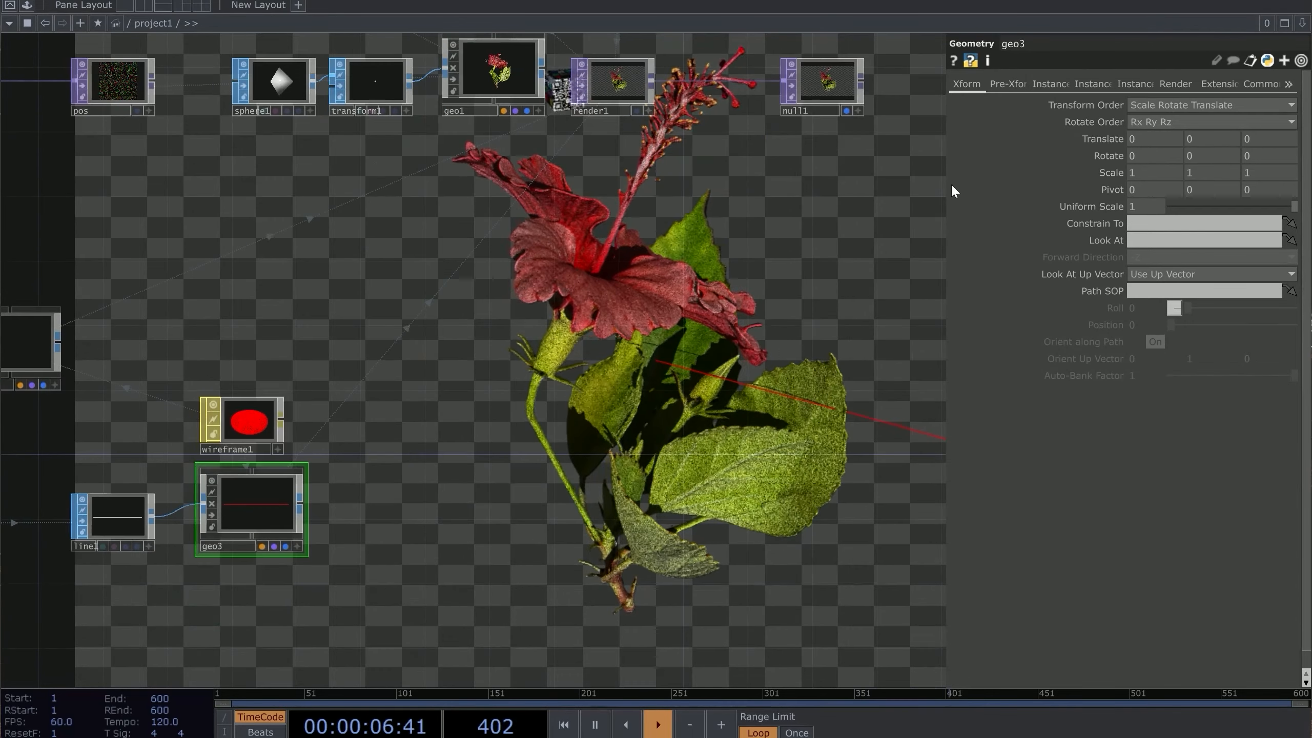
{"action": "right_click", "coordinate": [1199, 157]}
{"action": "left_click", "coordinate": [1039, 165]}
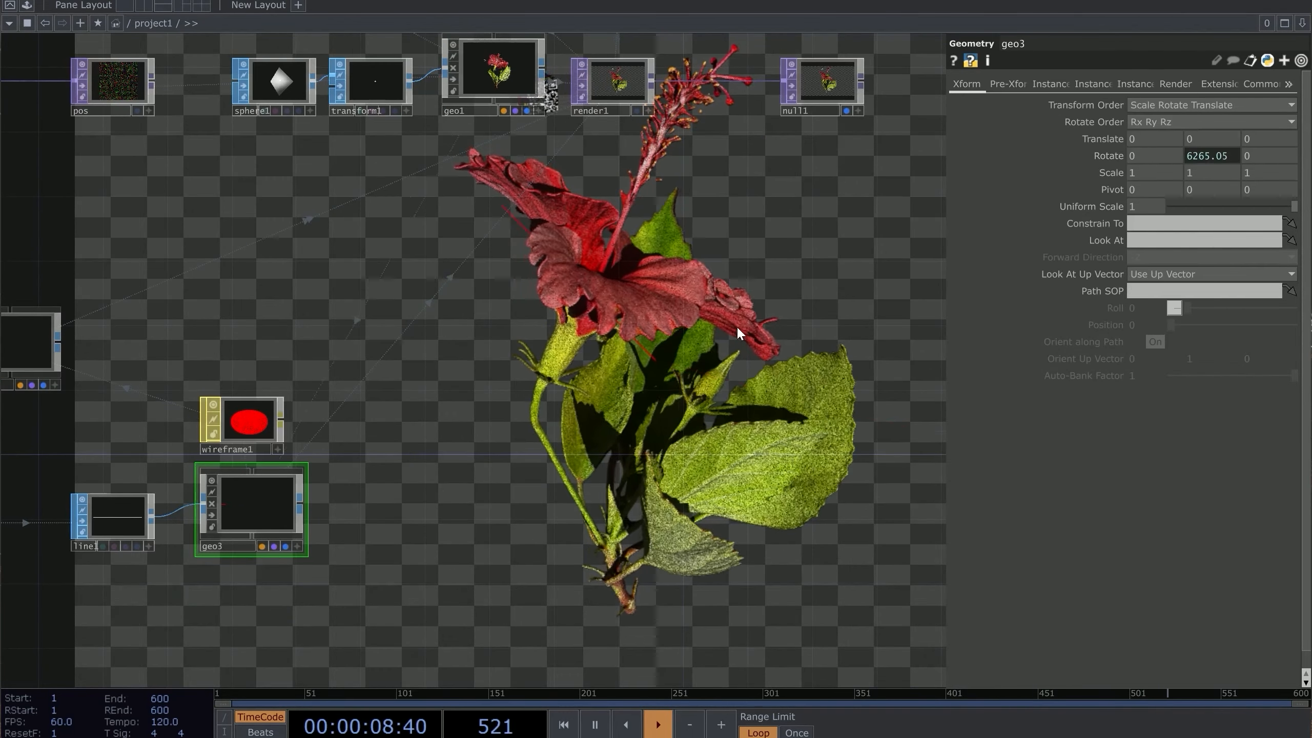
Step: Set line1's Point A X to 2.2 and Y to 0.3 to move the line's anchor point
{"action": "scroll", "coordinate": [660, 316], "scroll_direction": "down", "scroll_amount": 3}
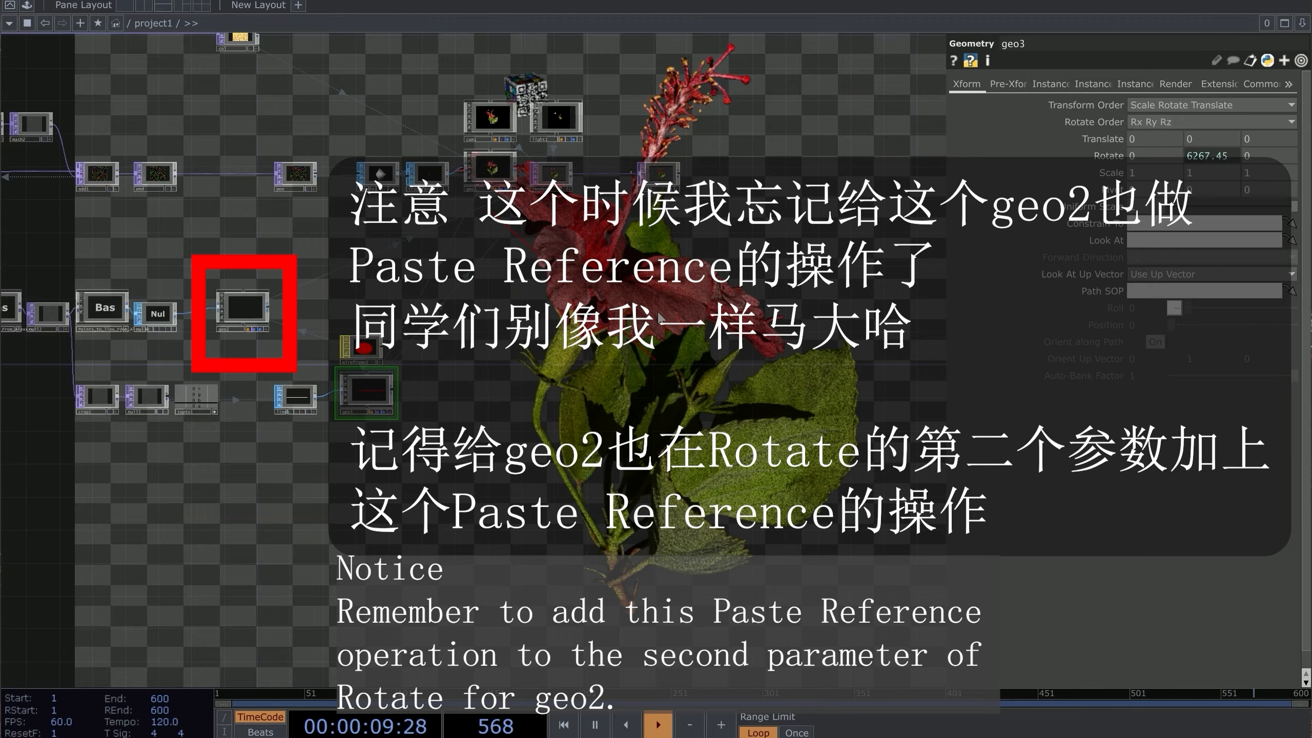
{"action": "left_click_drag", "start_coordinate": [659, 313], "coordinate": [608, 326]}
{"action": "key", "text": "p"}
{"action": "left_click_drag", "start_coordinate": [629, 254], "coordinate": [440, 167]}
{"action": "left_click_drag", "start_coordinate": [499, 303], "coordinate": [449, 292]}
{"action": "scroll", "coordinate": [307, 308], "scroll_direction": "up", "scroll_amount": 3}
{"action": "left_click", "coordinate": [307, 311]}
{"action": "scroll", "coordinate": [450, 293], "scroll_direction": "up", "scroll_amount": 2}
{"action": "left_click_drag", "start_coordinate": [582, 239], "coordinate": [611, 231]}
{"action": "key", "text": "p"}
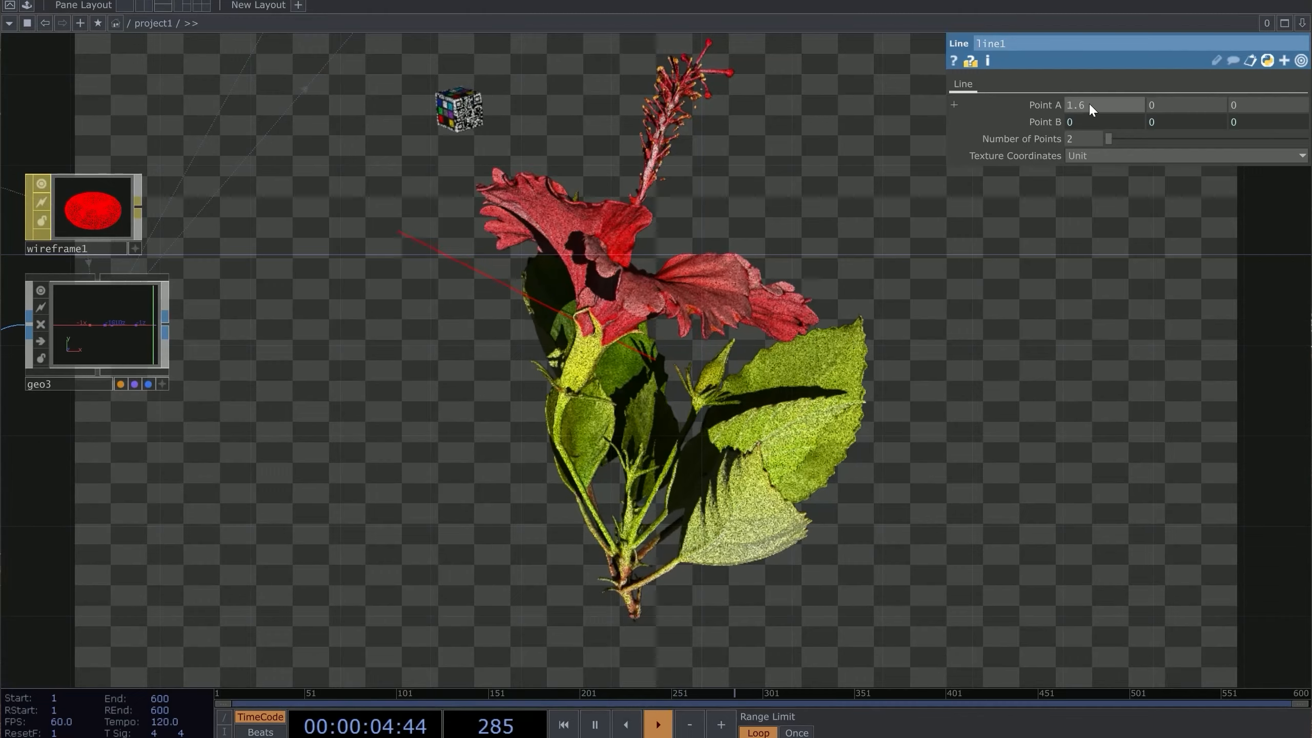
{"action": "middle_click_drag", "start_coordinate": [1092, 105], "coordinate": [1181, 106]}
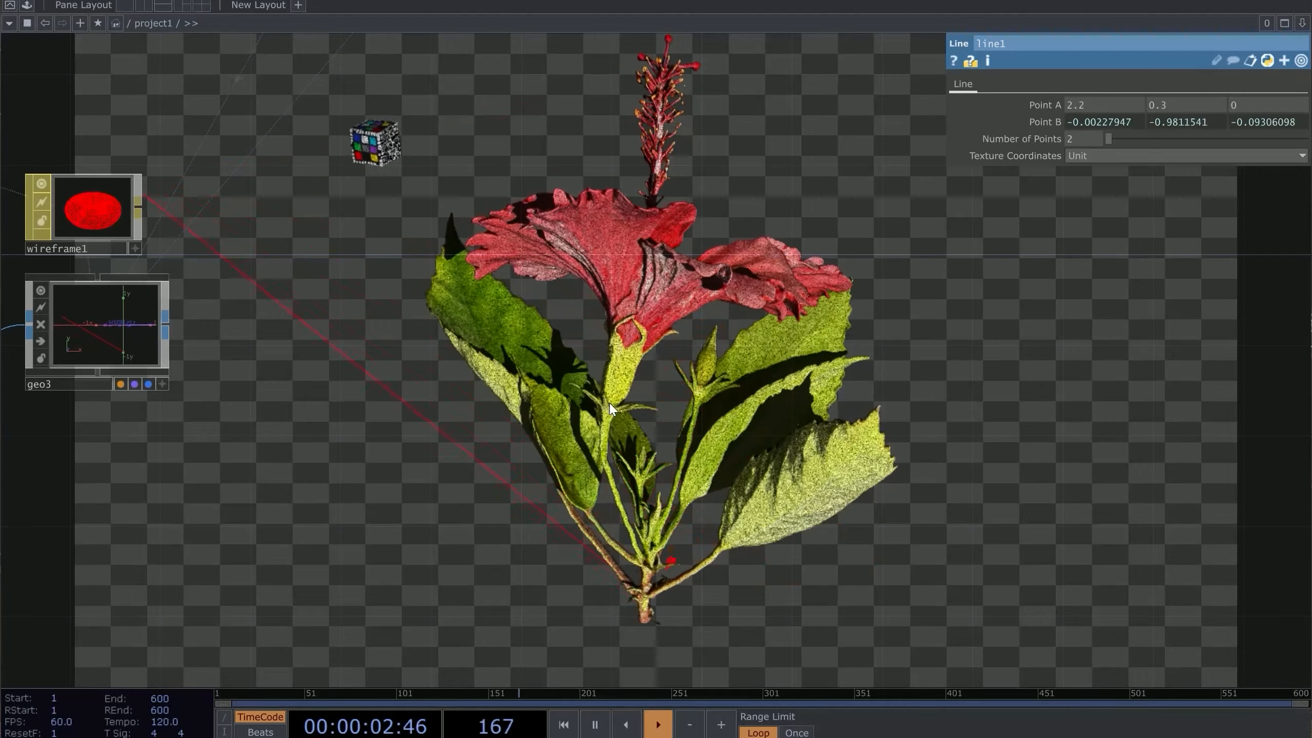
Step: Move the pointfileselect1, math1, hsvadj1 and col nodes upward to free space above thresh1
{"action": "left_click_drag", "start_coordinate": [622, 283], "coordinate": [426, 279]}
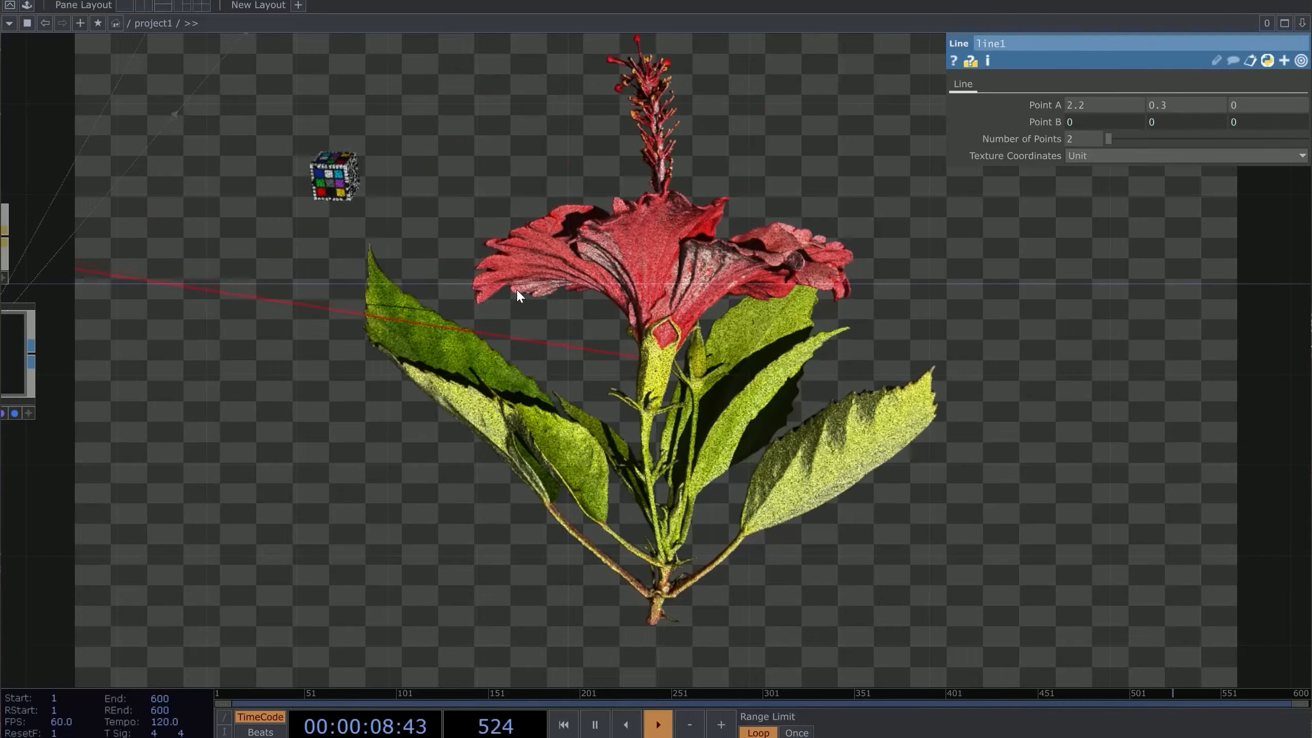
{"action": "scroll", "coordinate": [517, 290], "scroll_direction": "down", "scroll_amount": 3}
{"action": "left_click_drag", "start_coordinate": [675, 365], "coordinate": [761, 487]}
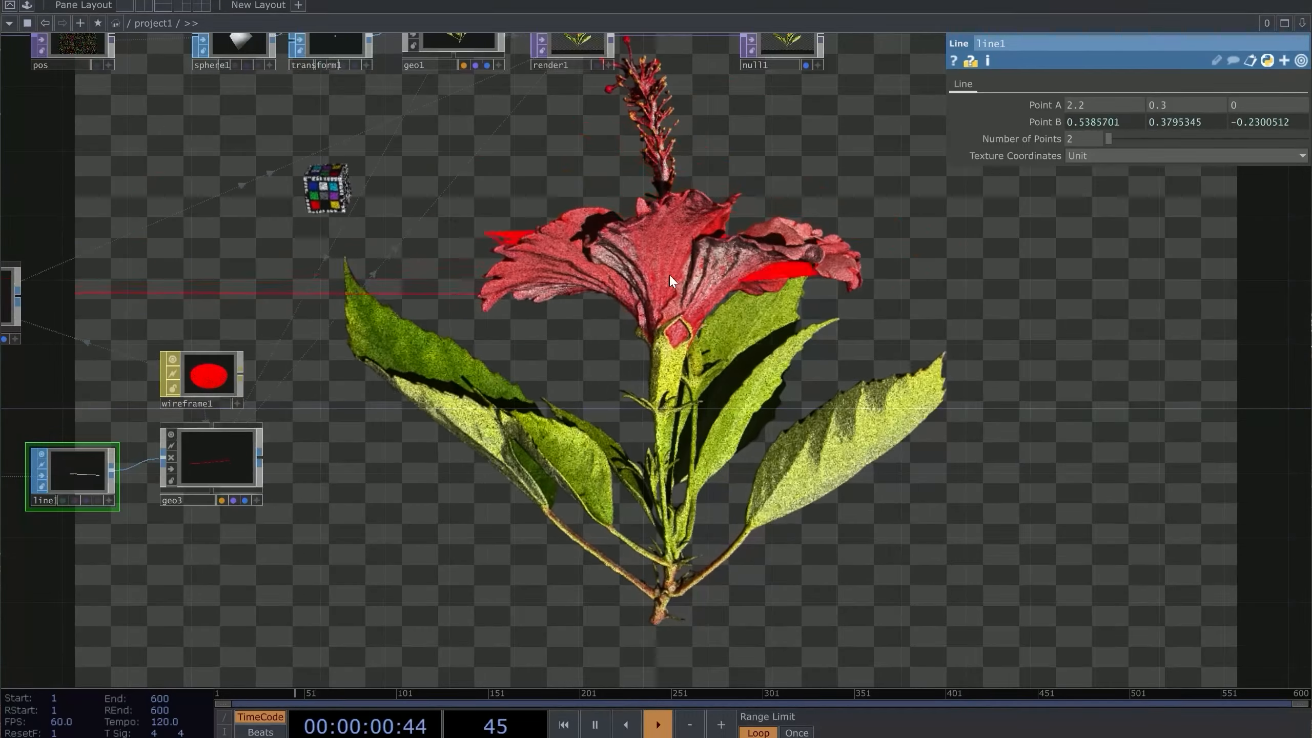
{"action": "left_click_drag", "start_coordinate": [699, 125], "coordinate": [679, 321]}
{"action": "left_click_drag", "start_coordinate": [618, 398], "coordinate": [554, 423]}
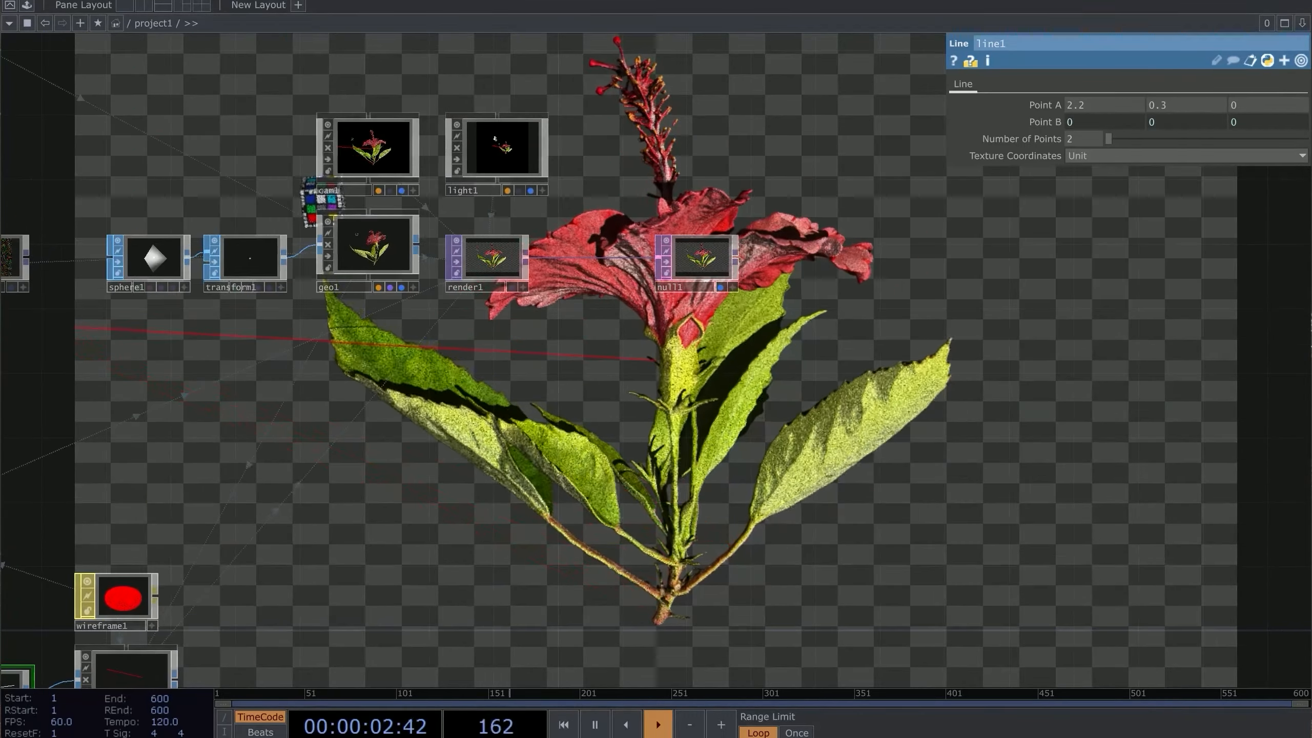
{"action": "left_click_drag", "start_coordinate": [207, 362], "coordinate": [907, 573]}
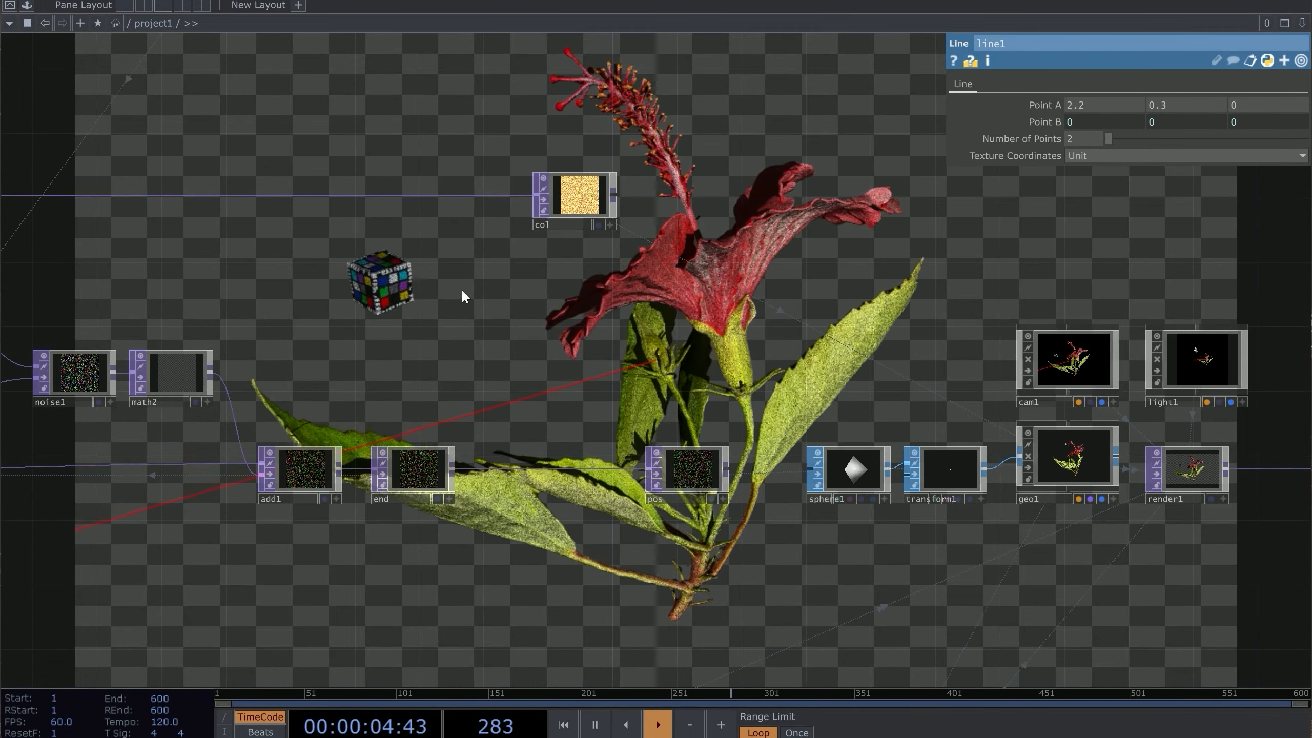
{"action": "left_click_drag", "start_coordinate": [314, 261], "coordinate": [780, 292]}
{"action": "scroll", "coordinate": [71, 126], "scroll_direction": "down", "scroll_amount": 3}
{"action": "right_click_drag", "start_coordinate": [70, 126], "coordinate": [799, 212]}
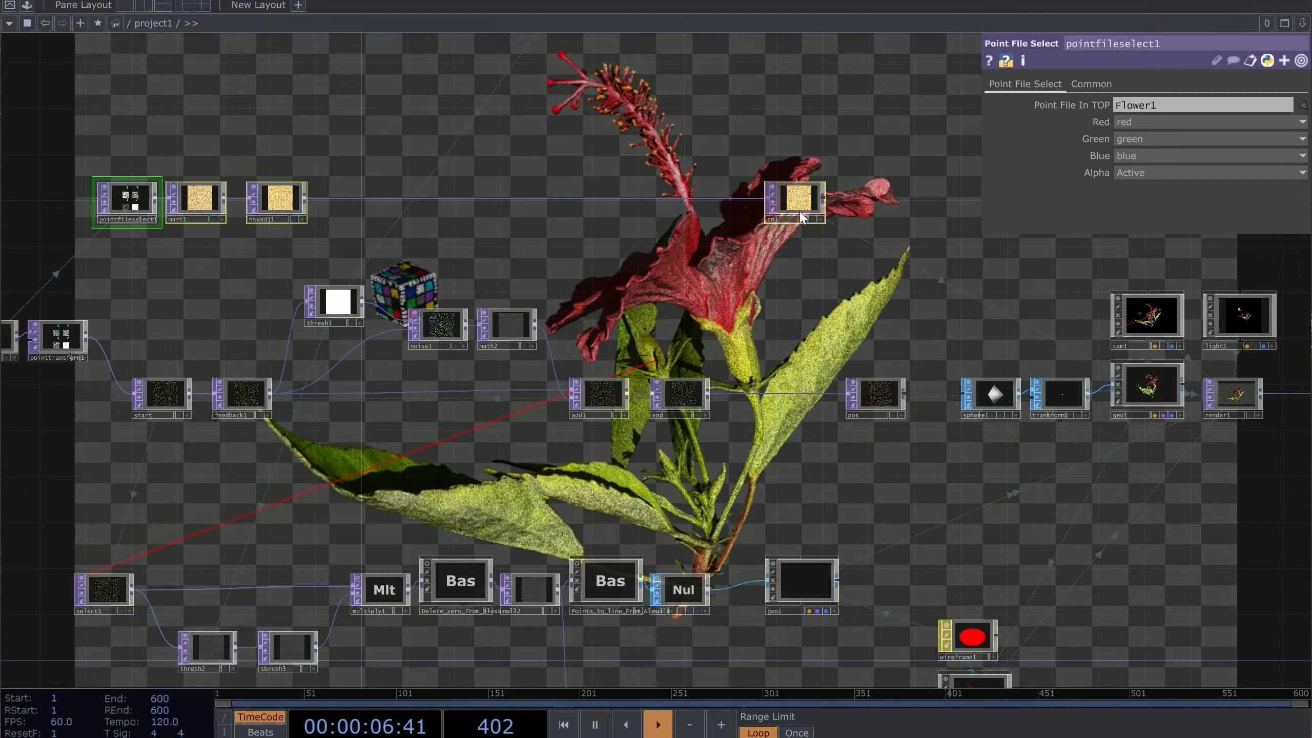
{"action": "left_click_drag", "start_coordinate": [800, 212], "coordinate": [643, 305]}
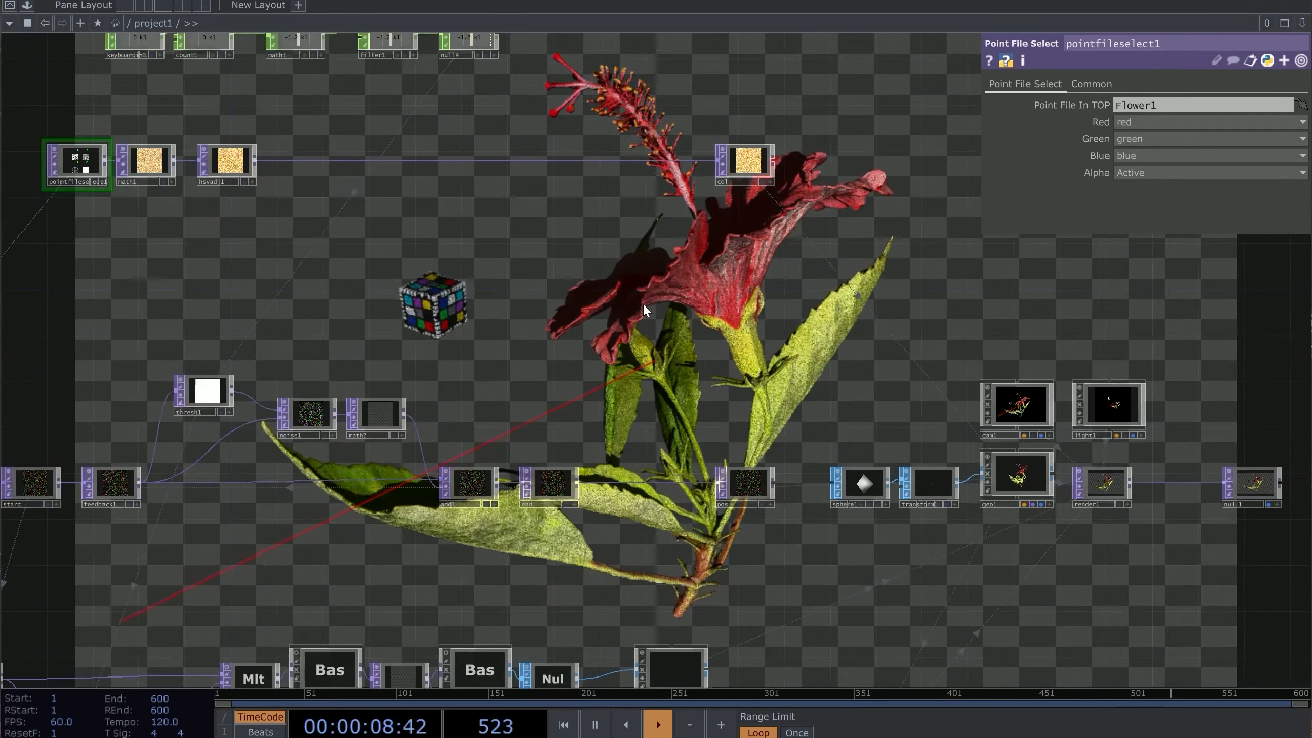
Step: Show geo1's Instance parameters and bring the area between hsvadj1 and thresh1 into view
{"action": "left_click", "coordinate": [1049, 468]}
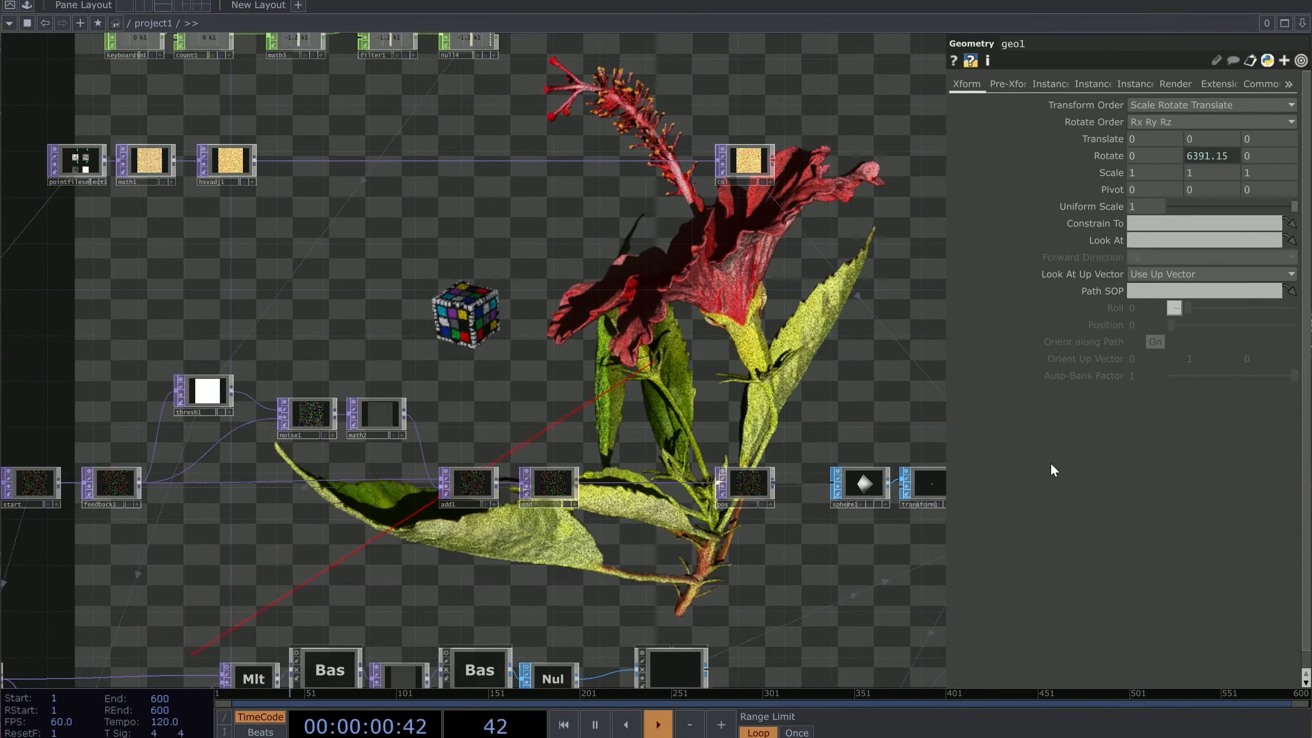
{"action": "left_click", "coordinate": [1093, 82]}
{"action": "left_click", "coordinate": [1053, 83]}
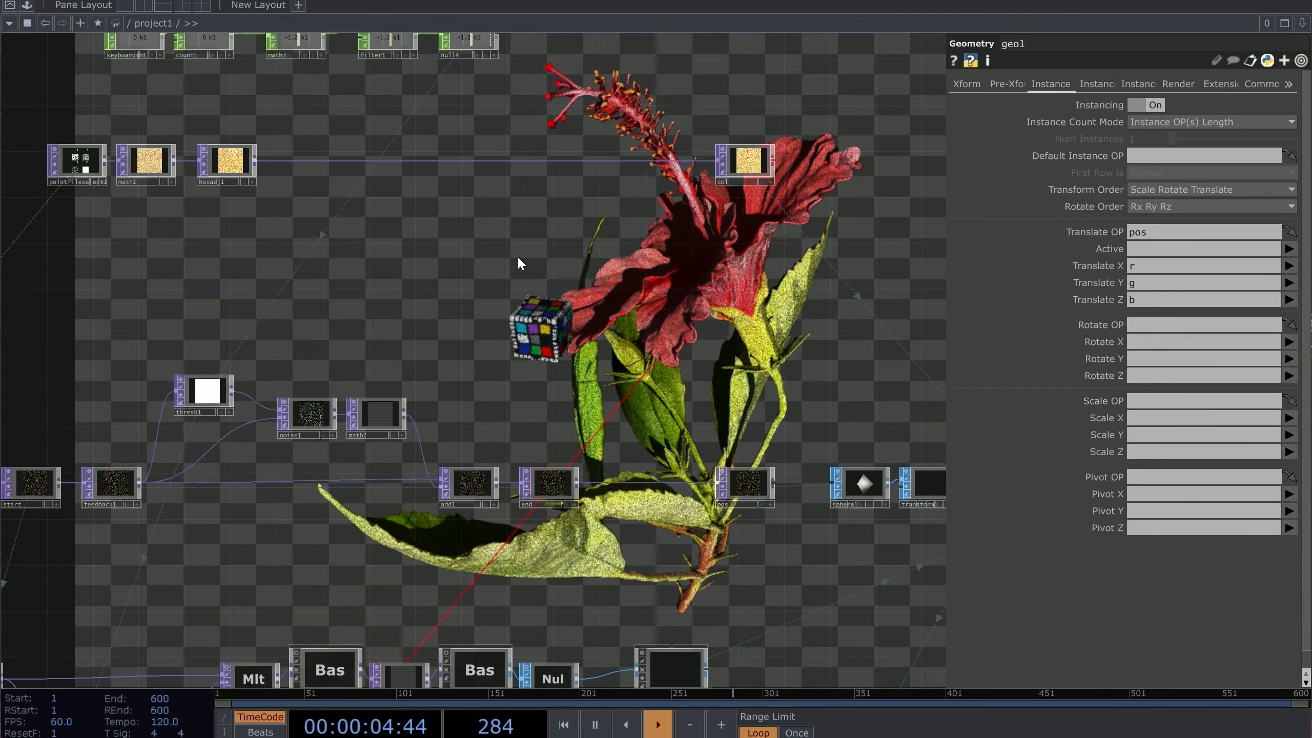
{"action": "scroll", "coordinate": [416, 207], "scroll_direction": "up", "scroll_amount": 5}
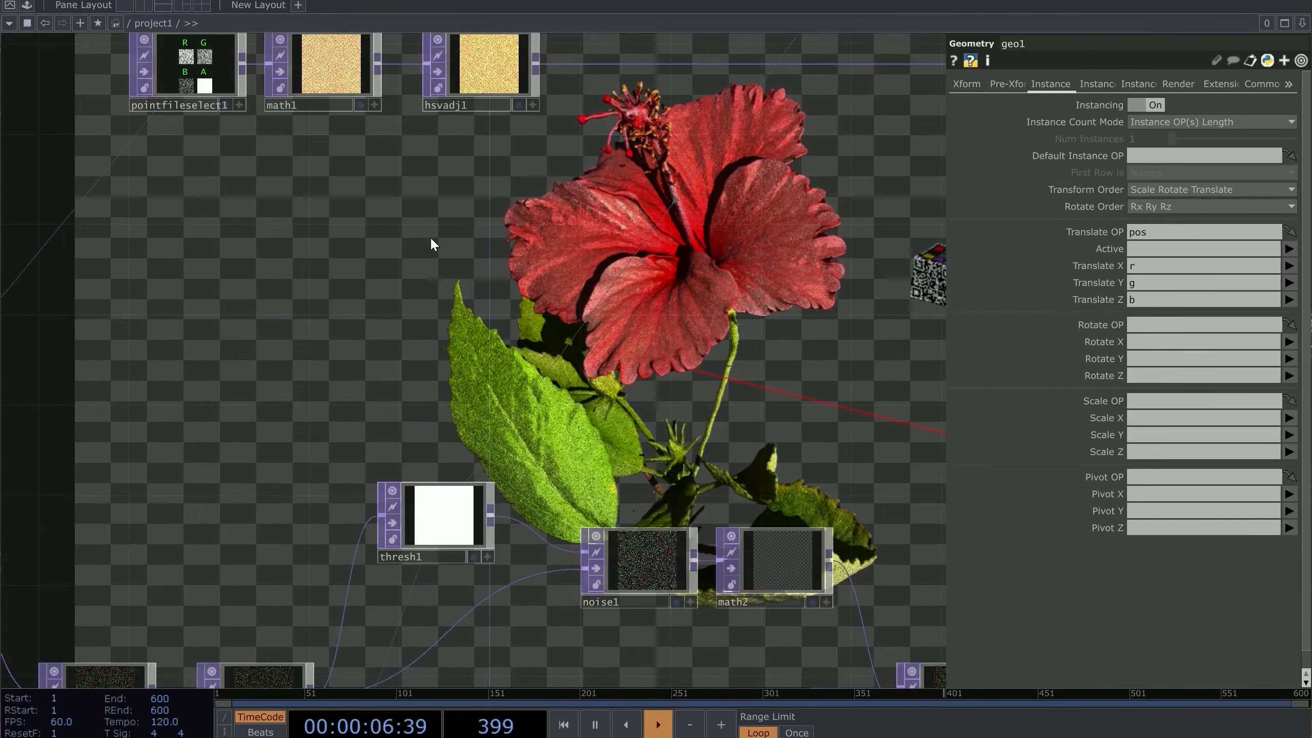
{"action": "left_click_drag", "start_coordinate": [433, 244], "coordinate": [535, 252]}
{"action": "scroll", "coordinate": [549, 229], "scroll_direction": "down", "scroll_amount": 2}
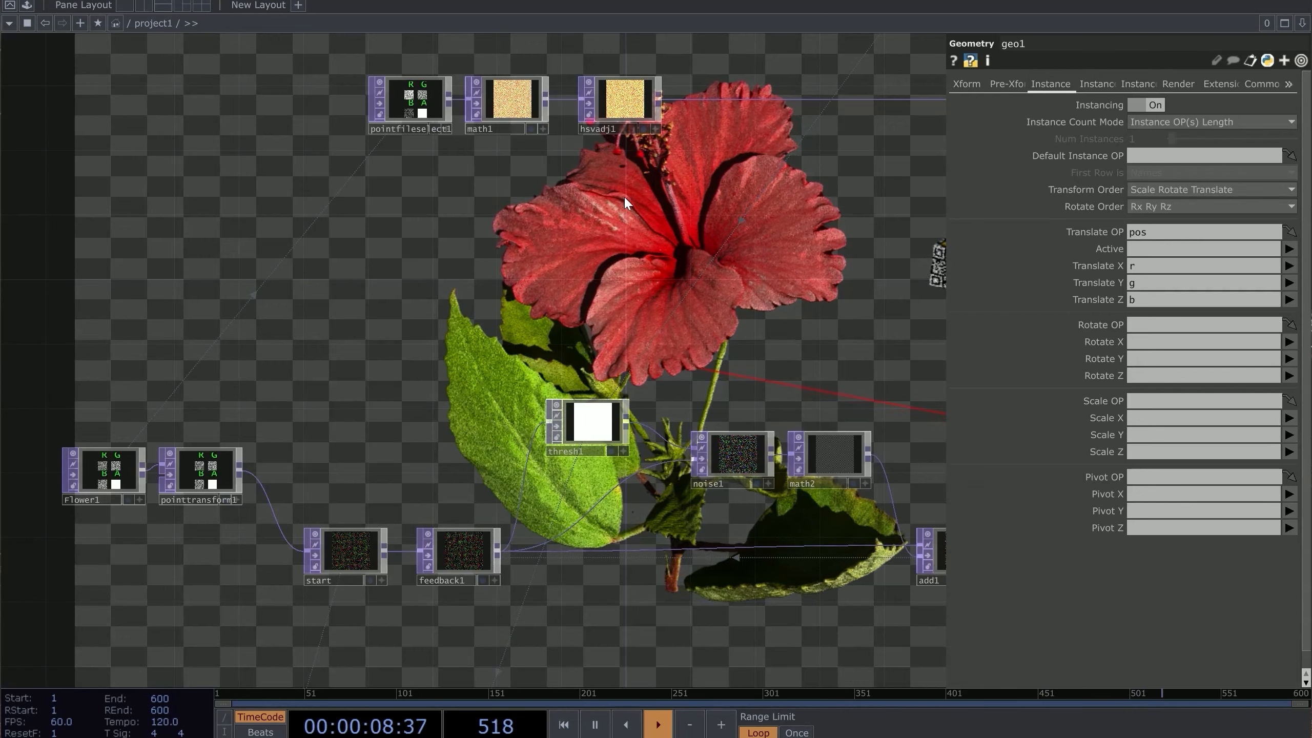
Step: Add a Constant TOP between hsvadj1 and thresh1 and shift the color nodes with it to line up above thresh1
{"action": "key", "text": "Tab"}
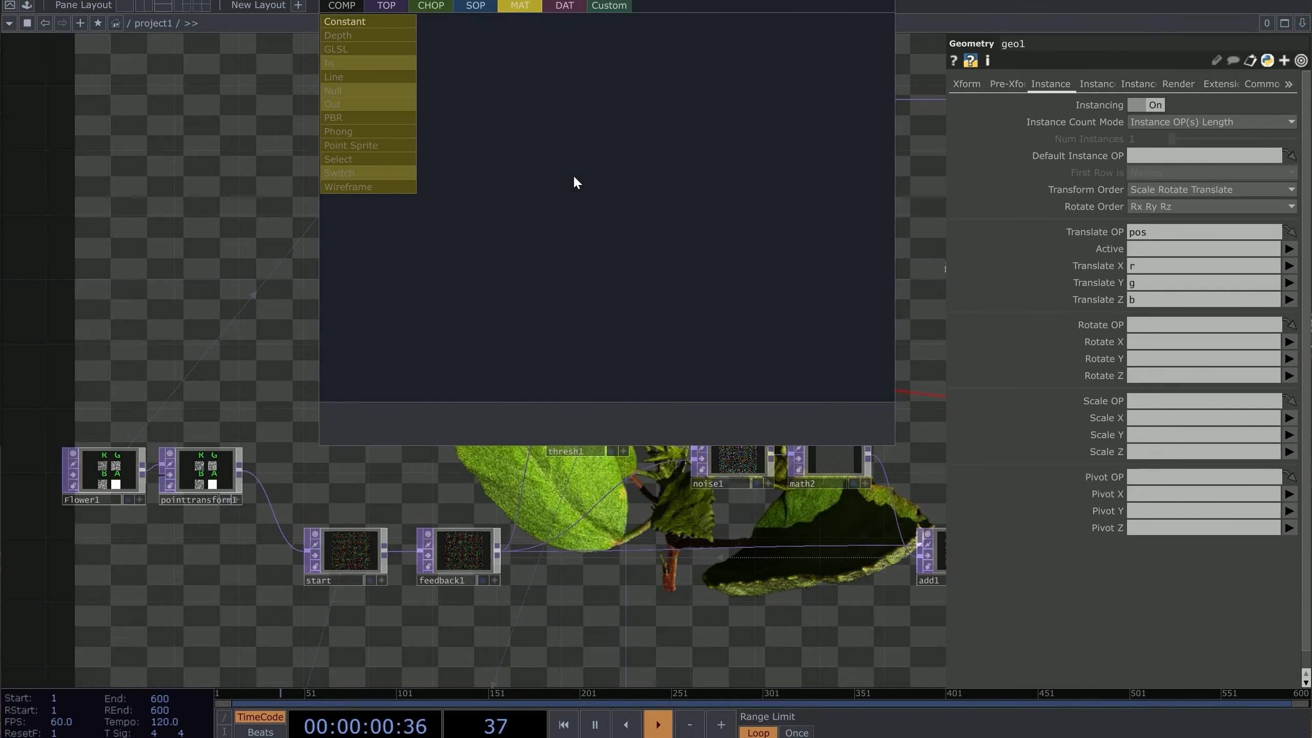
{"action": "left_click", "coordinate": [398, 7]}
{"action": "left_click", "coordinate": [345, 196]}
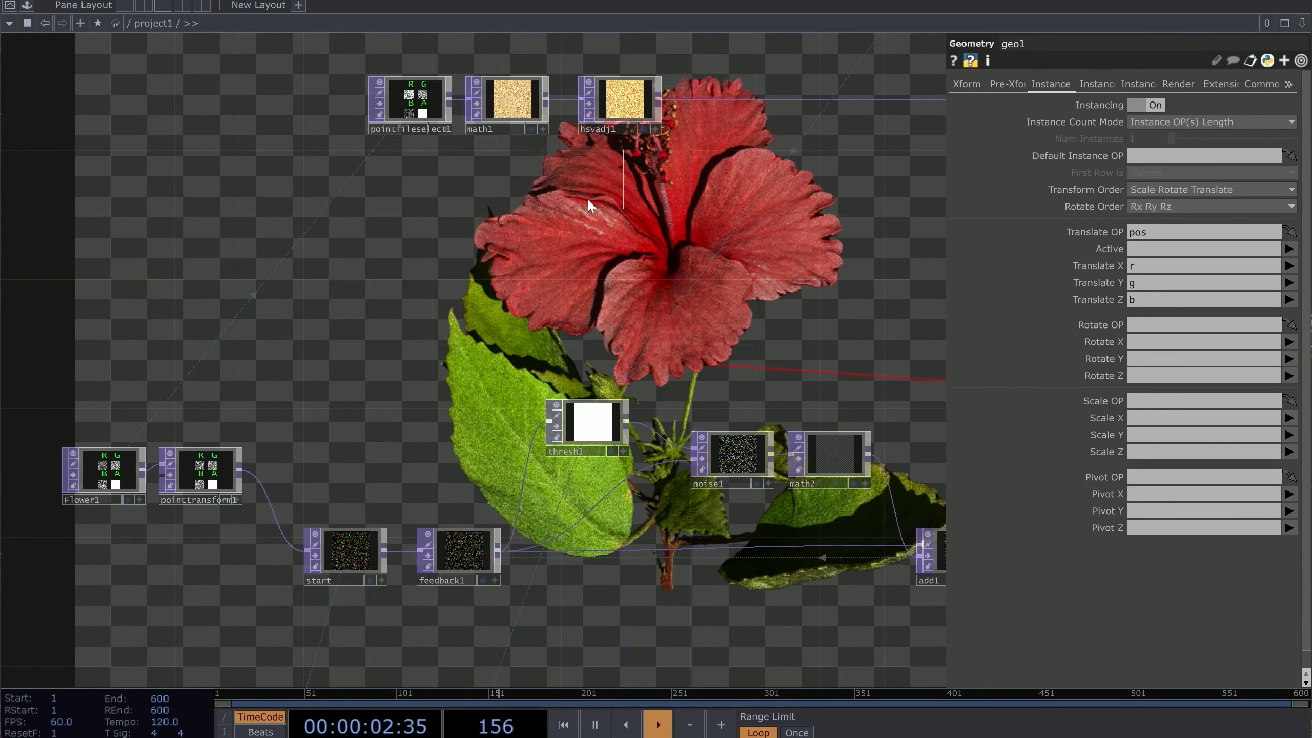
{"action": "left_click", "coordinate": [588, 198]}
{"action": "right_click_drag", "start_coordinate": [408, 158], "coordinate": [367, 218]}
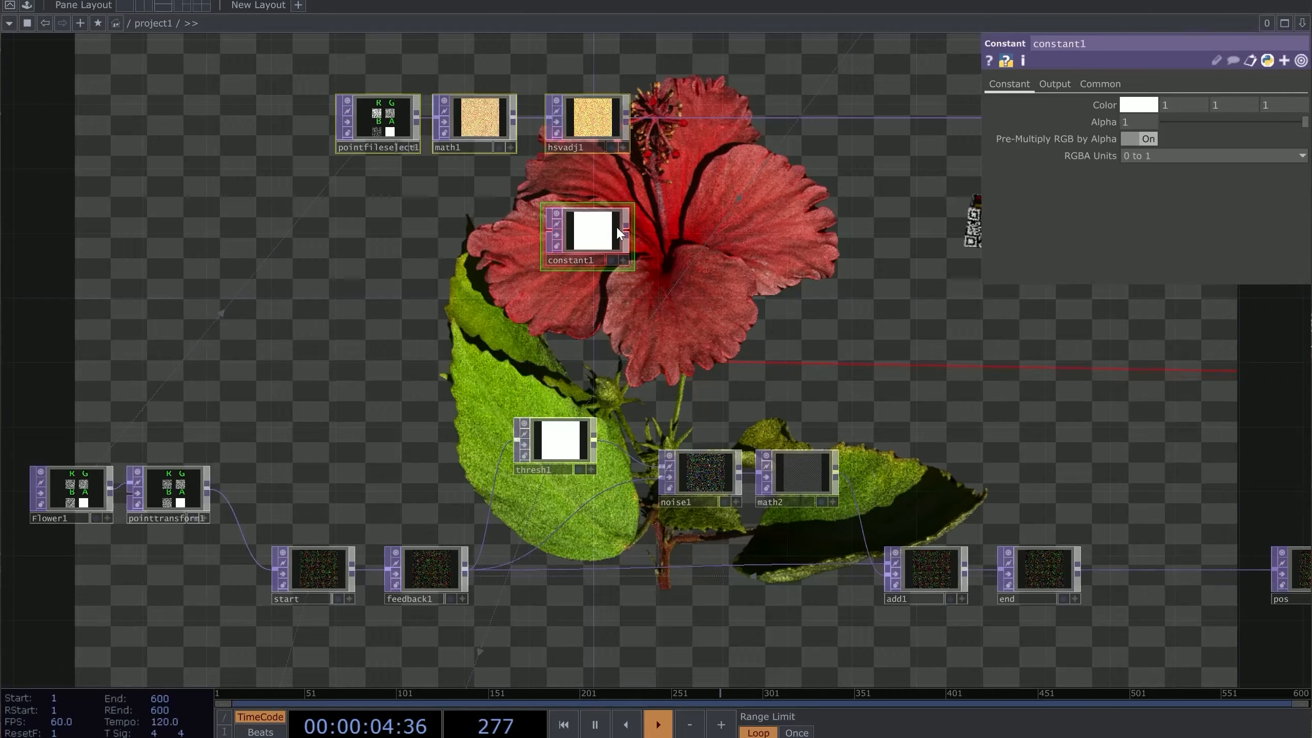
{"action": "left_click_drag", "start_coordinate": [616, 226], "coordinate": [548, 242]}
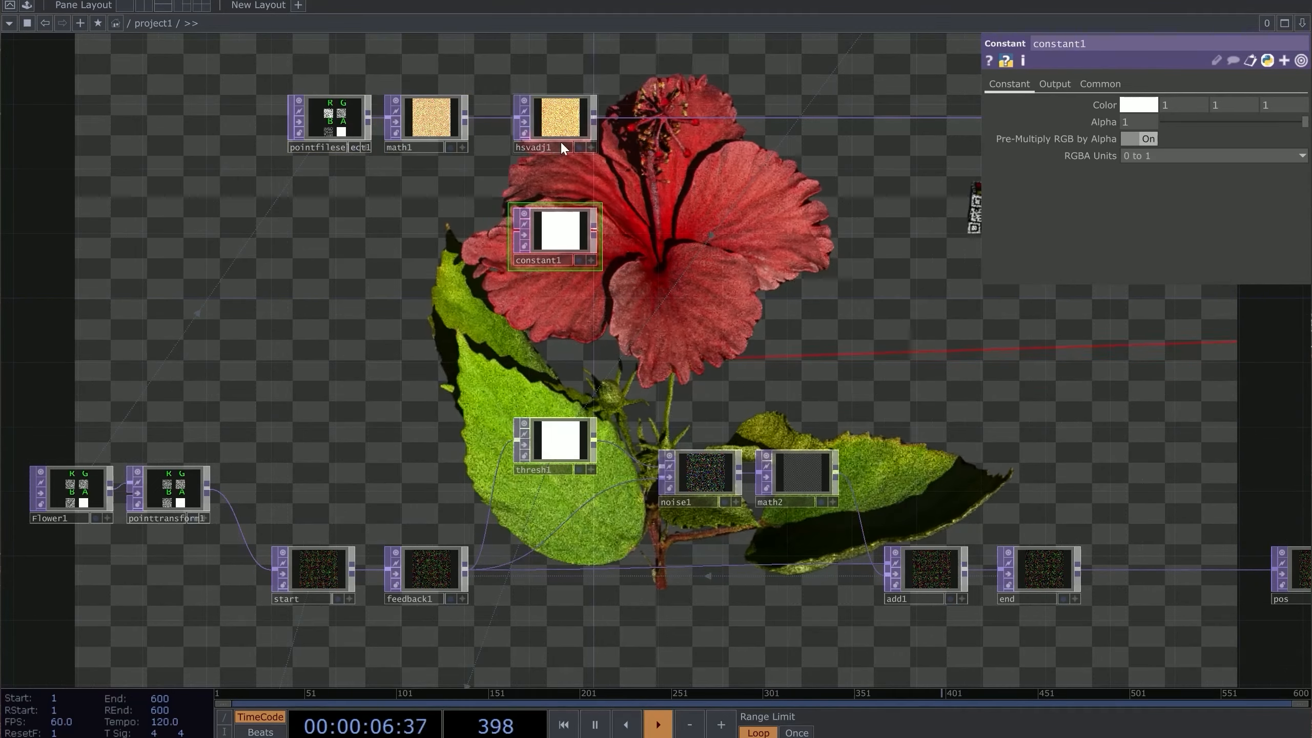
Step: Connect math1's output to constant1 and set its Combine with Input to Set Resolution Only
{"action": "scroll", "coordinate": [567, 227], "scroll_direction": "up", "scroll_amount": 5}
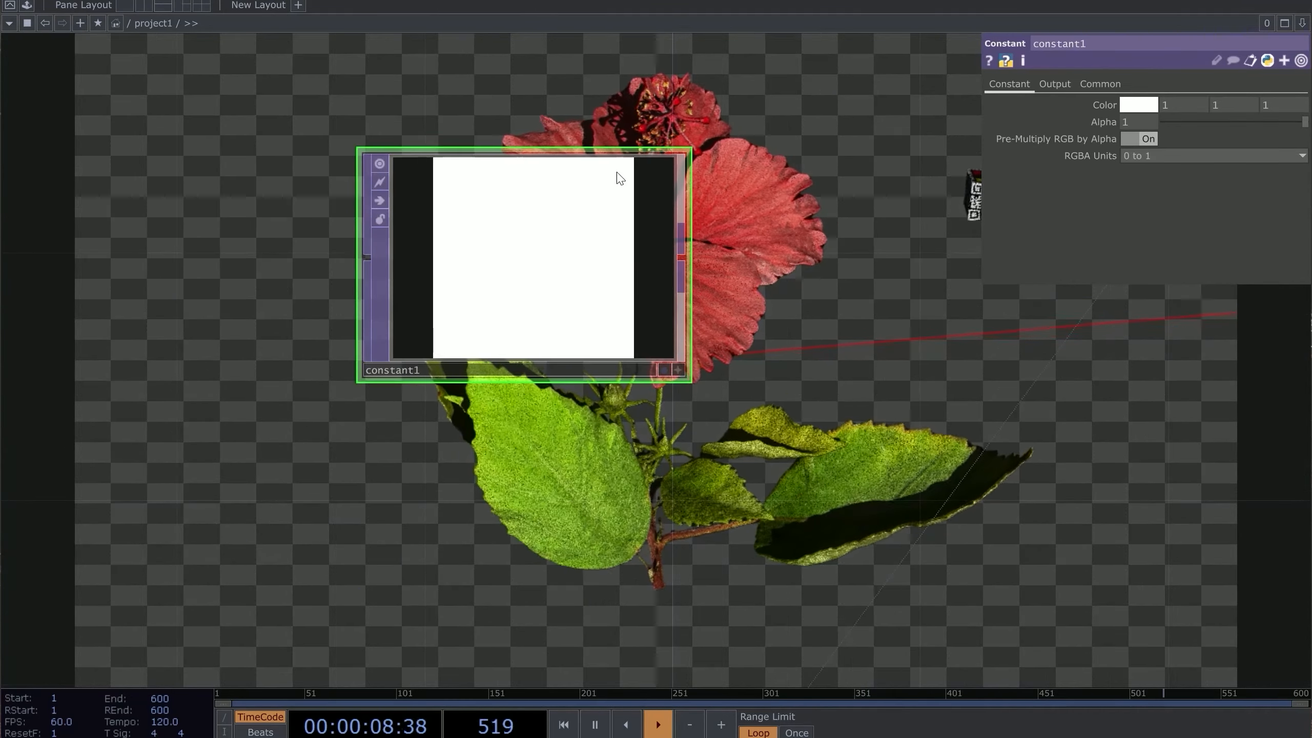
{"action": "left_click_drag", "start_coordinate": [882, 221], "coordinate": [785, 413]}
{"action": "scroll", "coordinate": [474, 293], "scroll_direction": "down", "scroll_amount": 5}
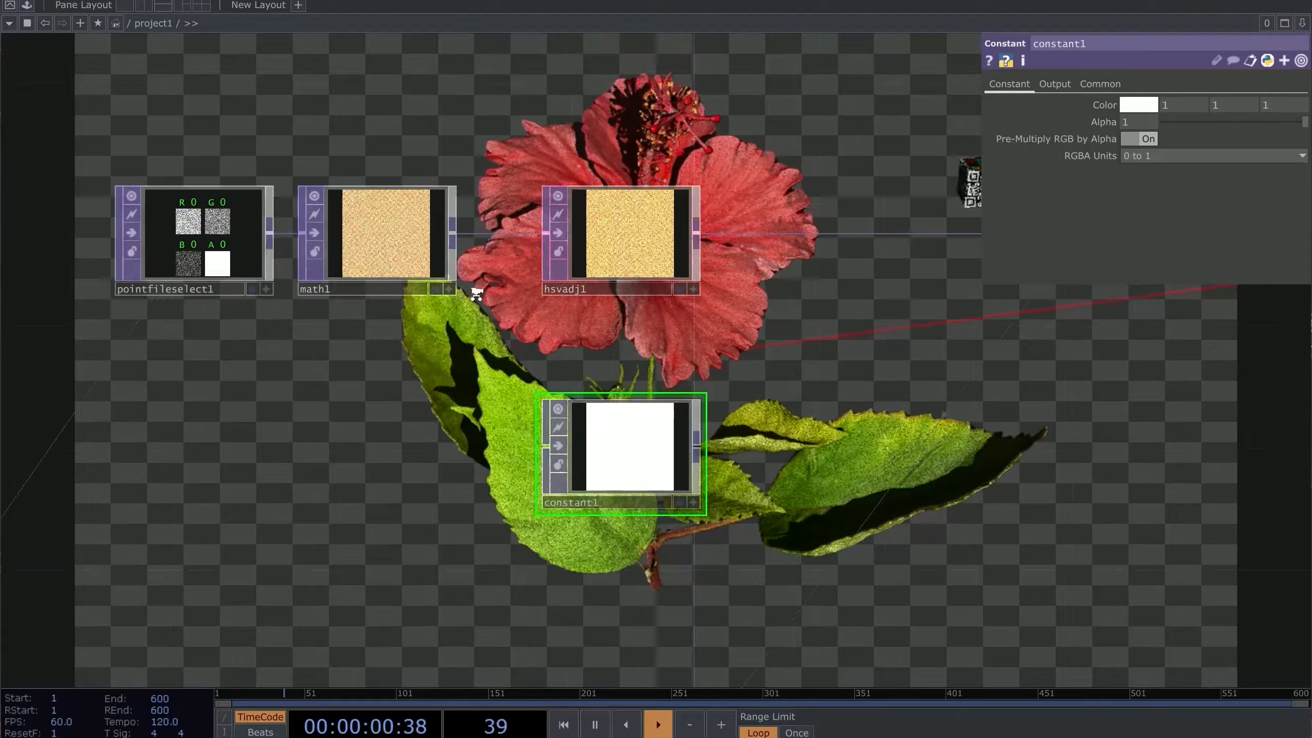
{"action": "scroll", "coordinate": [439, 297], "scroll_direction": "up", "scroll_amount": 1}
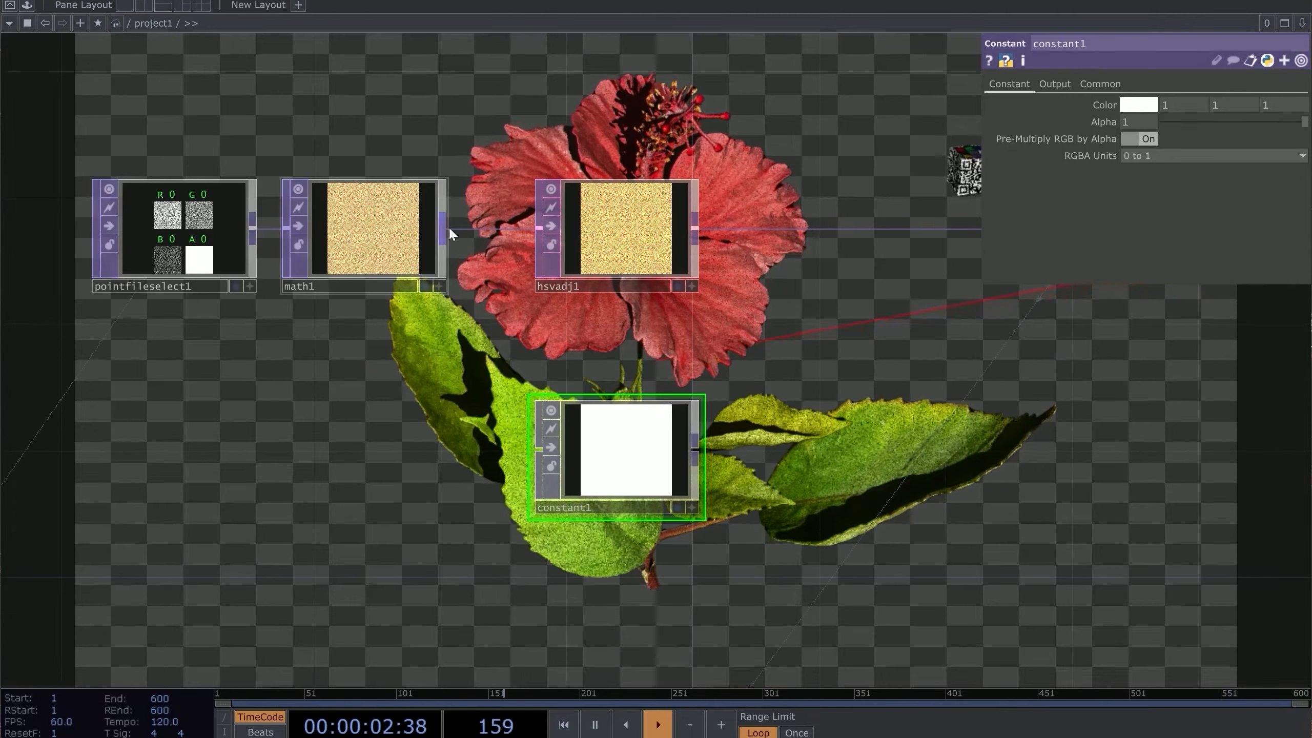
{"action": "left_click_drag", "start_coordinate": [445, 228], "coordinate": [539, 448]}
{"action": "left_click_drag", "start_coordinate": [614, 326], "coordinate": [508, 321]}
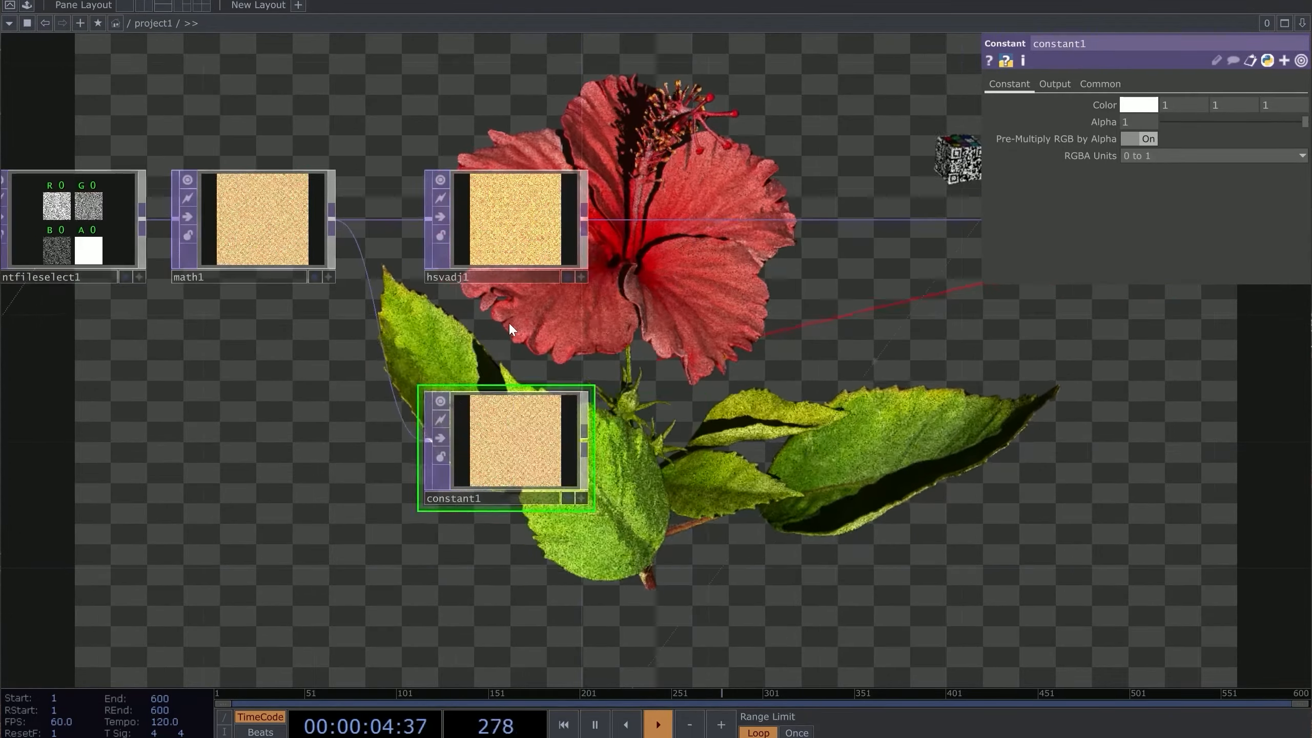
{"action": "middle_click", "coordinate": [630, 454]}
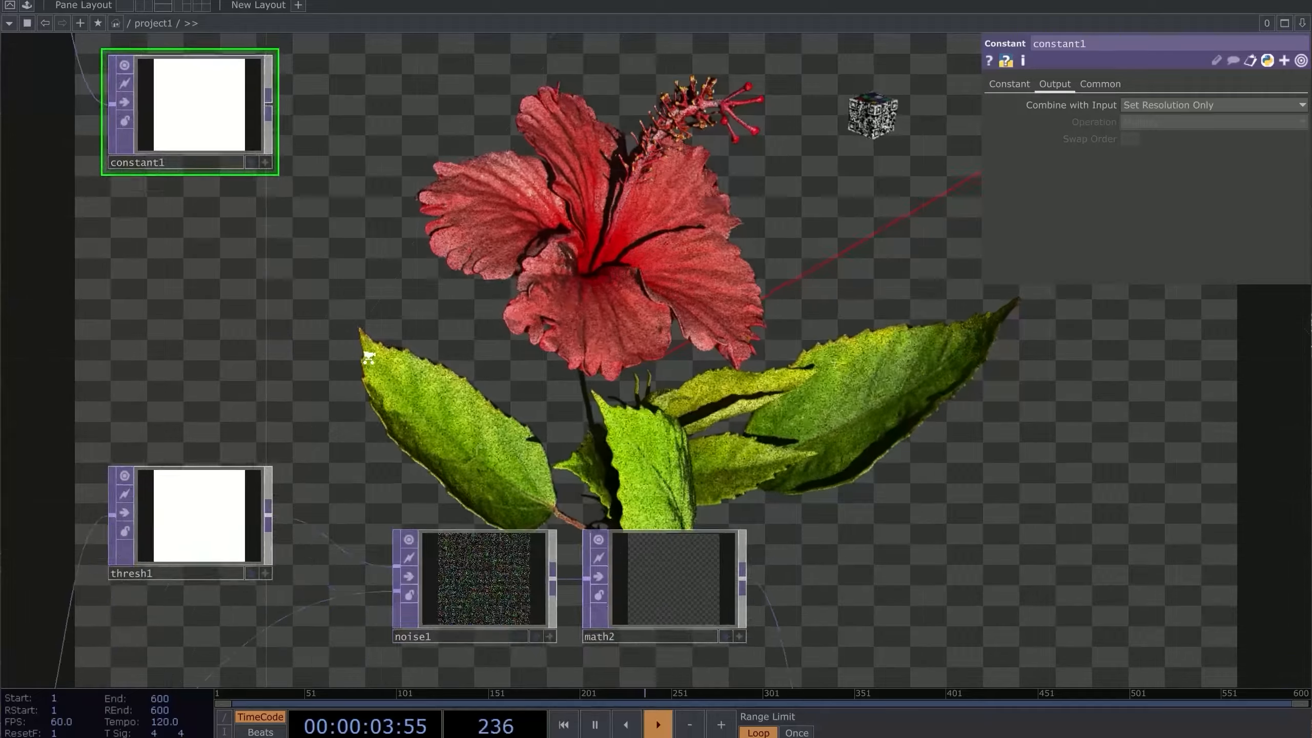
Step: Move thresh1 closer to constant1, add a Multiply TOP after constant1, and connect thresh1 as its second input
{"action": "scroll", "coordinate": [376, 357], "scroll_direction": "down", "scroll_amount": 3}
{"action": "scroll", "coordinate": [262, 370], "scroll_direction": "up", "scroll_amount": 2}
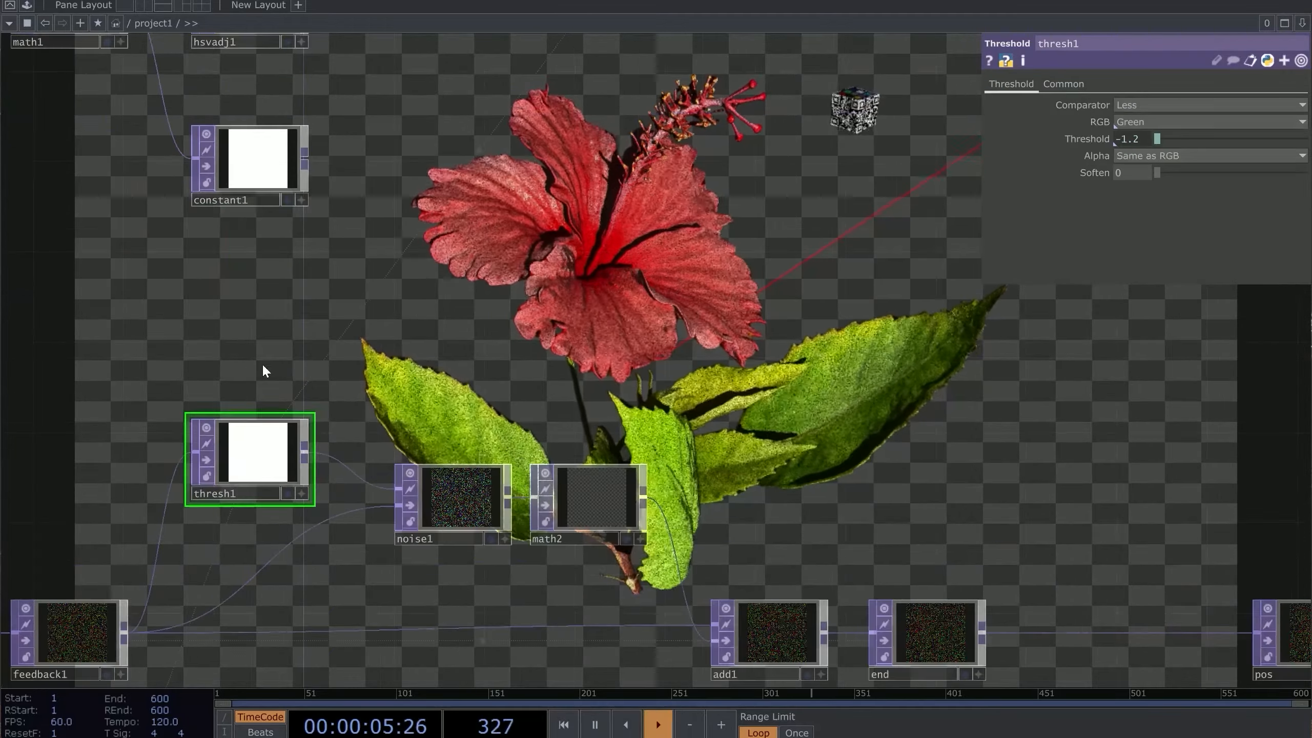
{"action": "left_click_drag", "start_coordinate": [297, 453], "coordinate": [296, 353]}
{"action": "left_click_drag", "start_coordinate": [400, 236], "coordinate": [372, 292]}
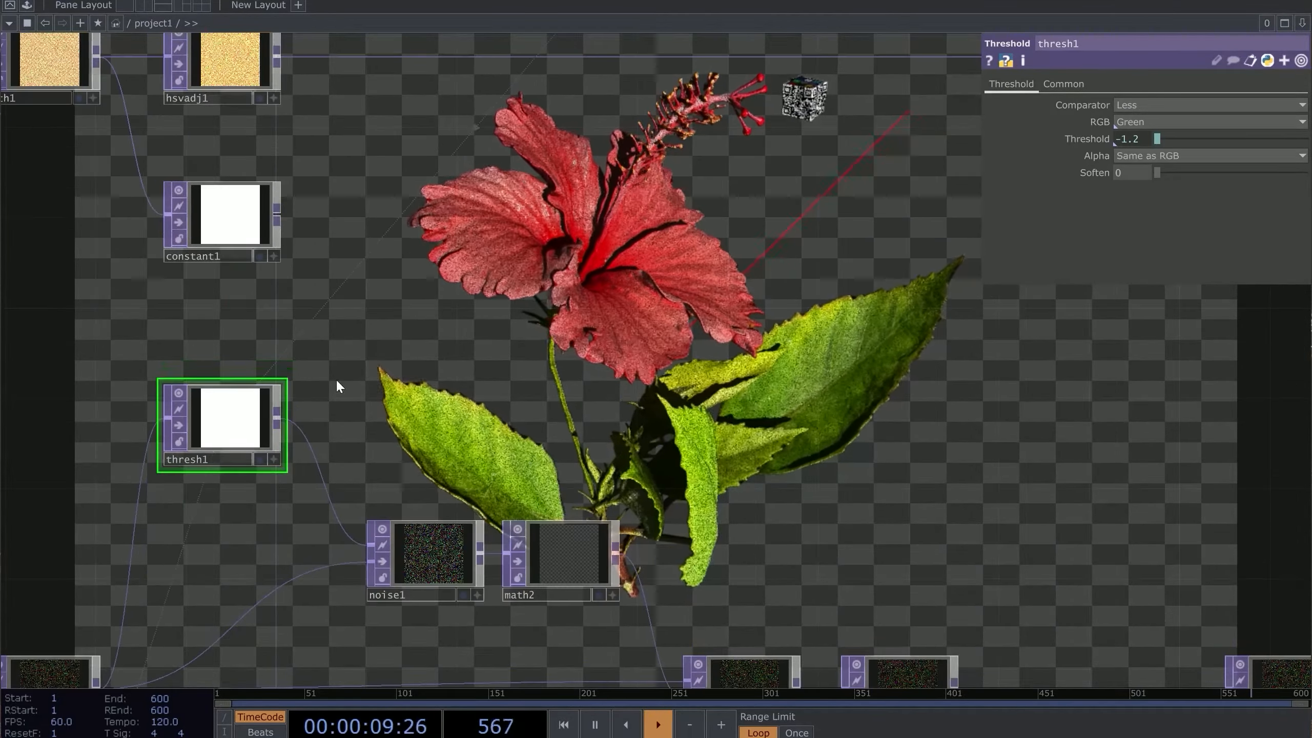
{"action": "right_click", "coordinate": [277, 214]}
{"action": "left_click", "coordinate": [403, 214]}
{"action": "left_click_drag", "start_coordinate": [277, 417], "coordinate": [345, 223]}
{"action": "scroll", "coordinate": [392, 340], "scroll_direction": "up", "scroll_amount": 7}
{"action": "scroll", "coordinate": [392, 342], "scroll_direction": "down", "scroll_amount": 3}
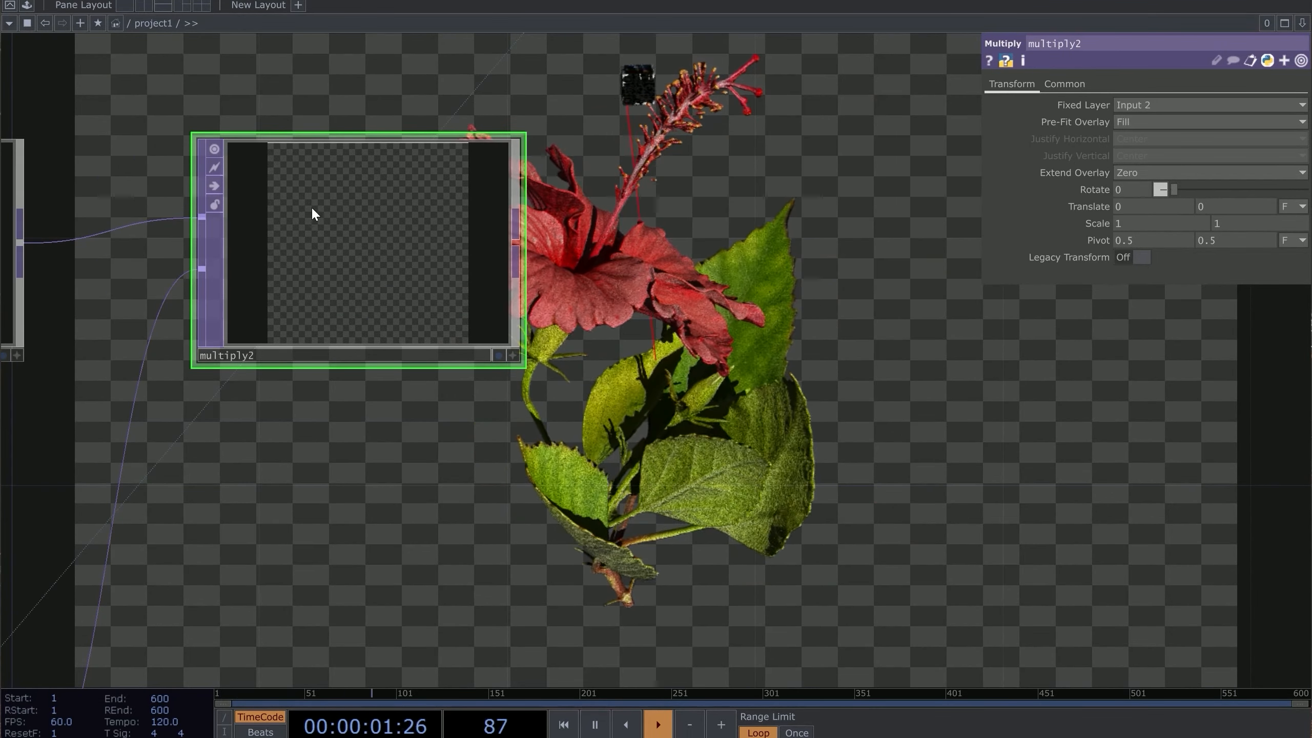
Step: Add a Null TOP after multiply2, name it scl, and align it below the col node
{"action": "scroll", "coordinate": [451, 256], "scroll_direction": "down", "scroll_amount": 1}
{"action": "scroll", "coordinate": [452, 257], "scroll_direction": "down", "scroll_amount": 3}
{"action": "left_click_drag", "start_coordinate": [878, 465], "coordinate": [413, 465]}
{"action": "left_click", "coordinate": [748, 370]}
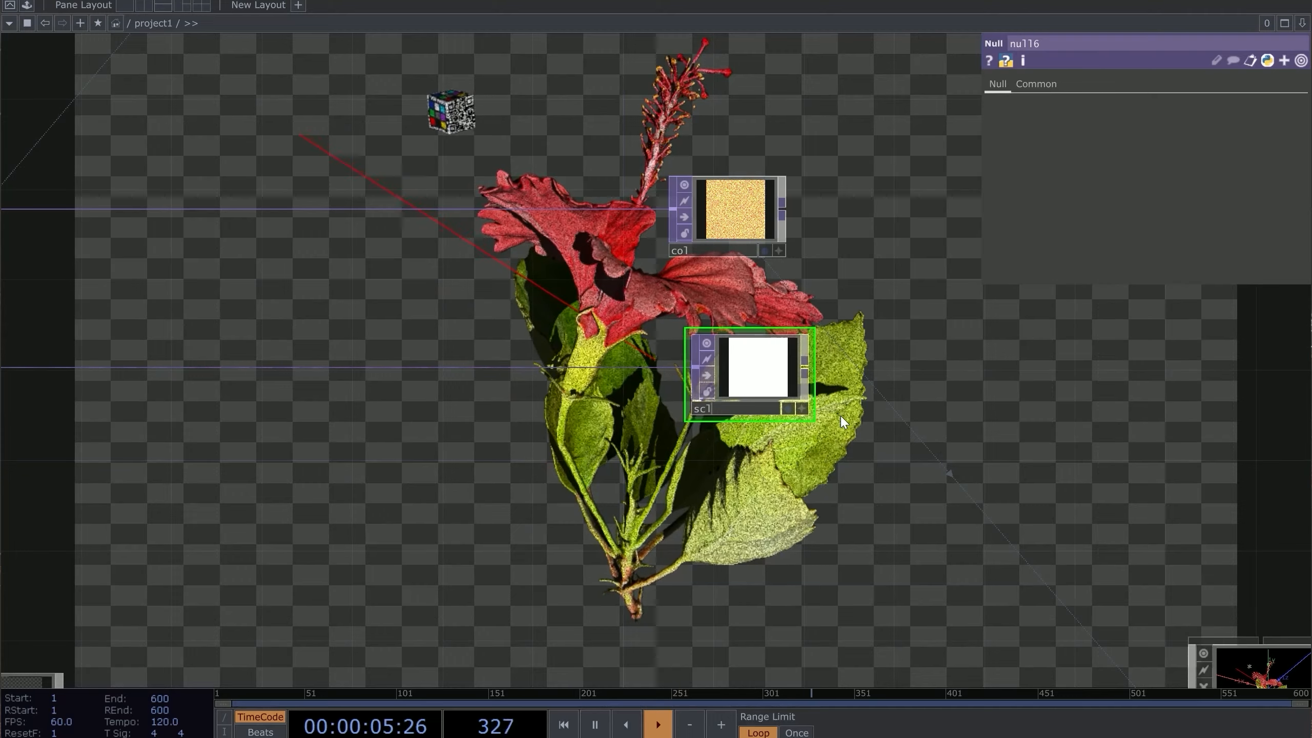
{"action": "left_click_drag", "start_coordinate": [762, 370], "coordinate": [738, 370]}
Step: Assign scl as geo1's Scale OP and set Scale X, Y and Z to r
{"action": "scroll", "coordinate": [550, 307], "scroll_direction": "down", "scroll_amount": 3}
{"action": "left_click_drag", "start_coordinate": [692, 320], "coordinate": [1160, 403]}
{"action": "scroll", "coordinate": [282, 200], "scroll_direction": "up", "scroll_amount": 1}
{"action": "left_click", "coordinate": [620, 540]}
{"action": "left_click", "coordinate": [1160, 419]}
{"action": "type", "text": "r"}
{"action": "left_click", "coordinate": [1164, 435]}
{"action": "type", "text": "r"}
{"action": "left_click", "coordinate": [1164, 451]}
{"action": "type", "text": "r"}
{"action": "left_click_drag", "start_coordinate": [286, 371], "coordinate": [693, 382]}
{"action": "scroll", "coordinate": [694, 382], "scroll_direction": "up", "scroll_amount": 2}
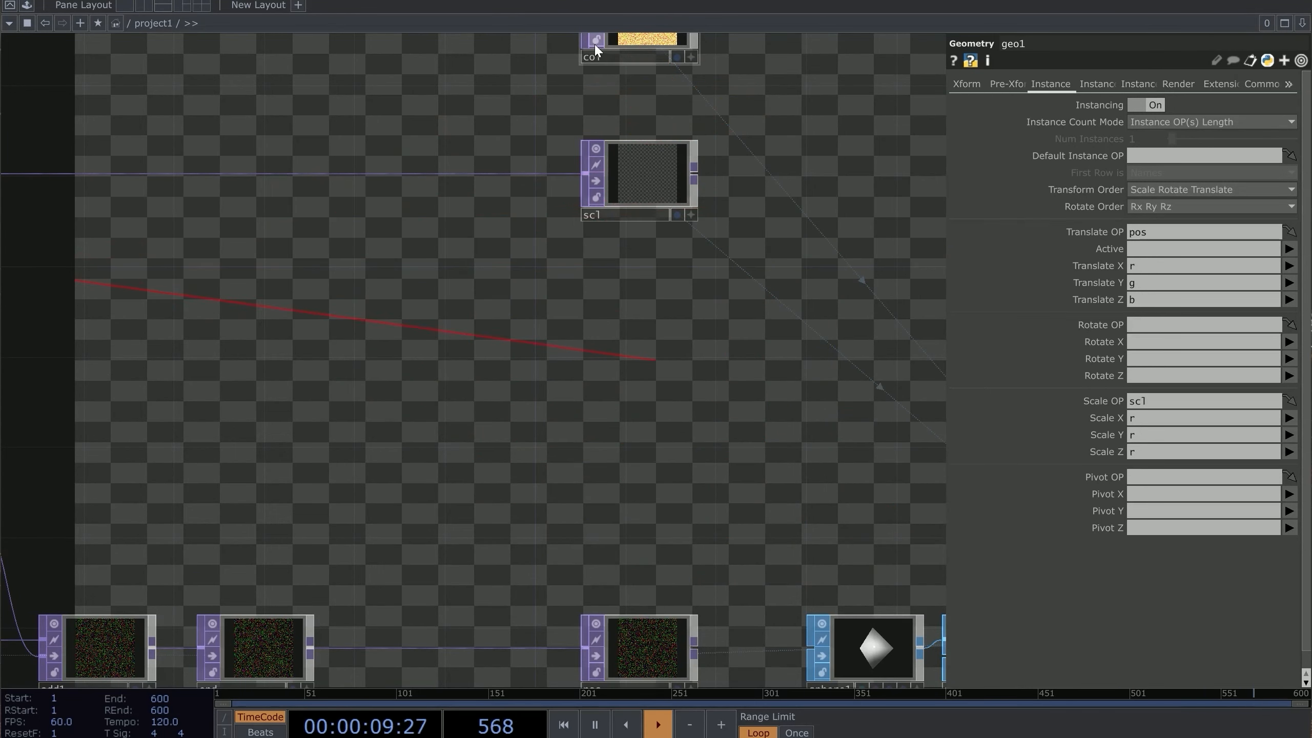
{"action": "left_click_drag", "start_coordinate": [725, 341], "coordinate": [703, 306]}
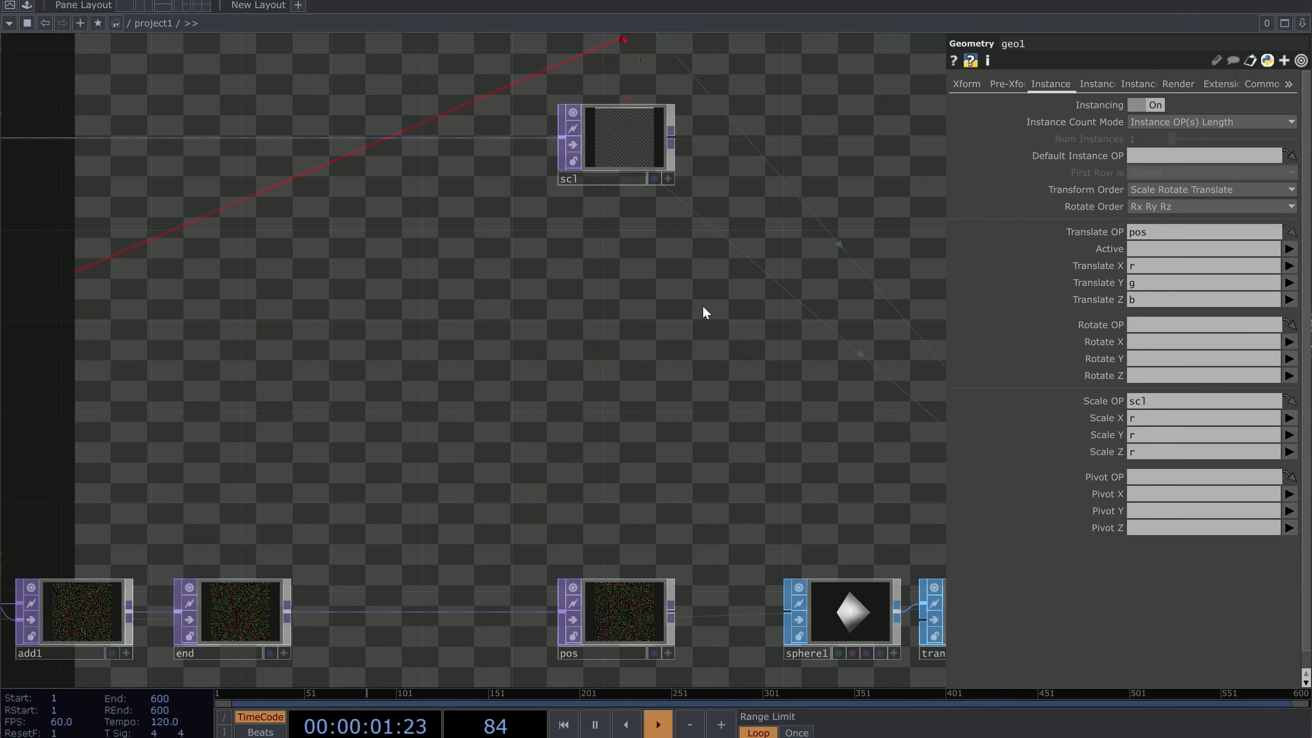